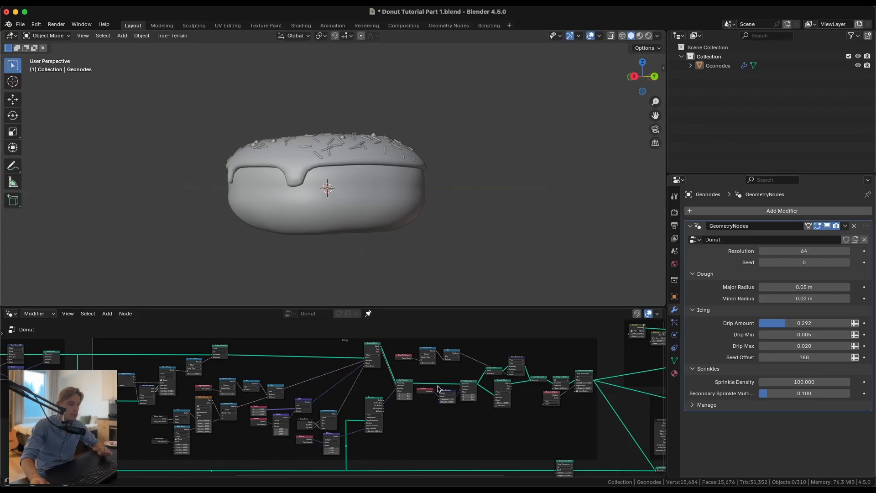
Examine the Sprinkle 1 and Sprinkle 2 frames in the donut's geometry node tree.
scroll(493, 438, "down", 7)
middle_click_drag(493, 437, 301, 423)
scroll(389, 383, "up", 4)
scroll(388, 383, "up", 2)
middle_click_drag(389, 383, 353, 404)
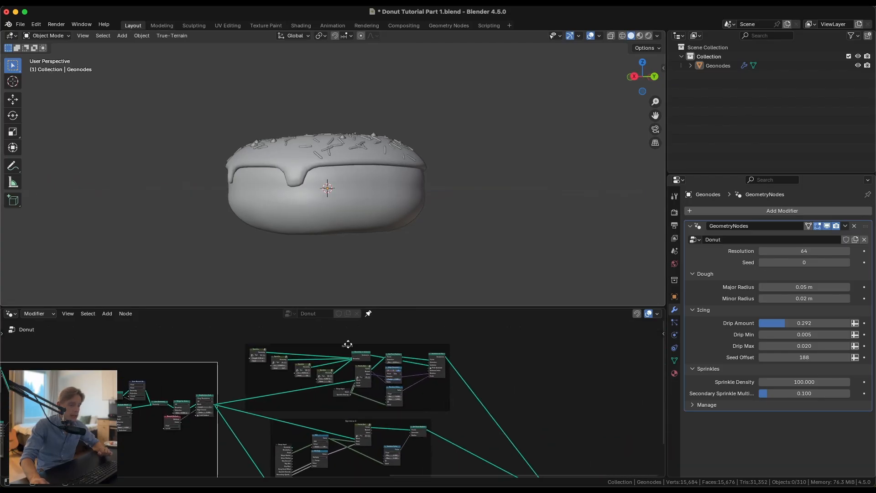
left_click(343, 344)
left_click(344, 345)
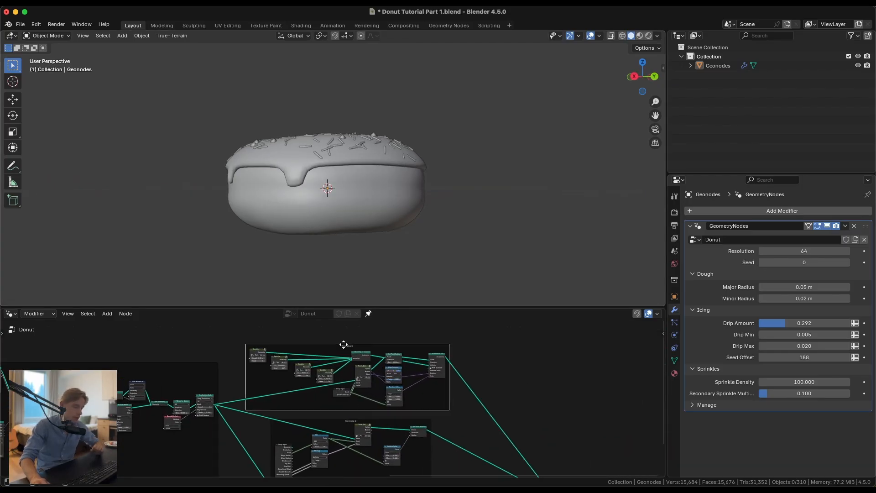
scroll(349, 346, "up", 4)
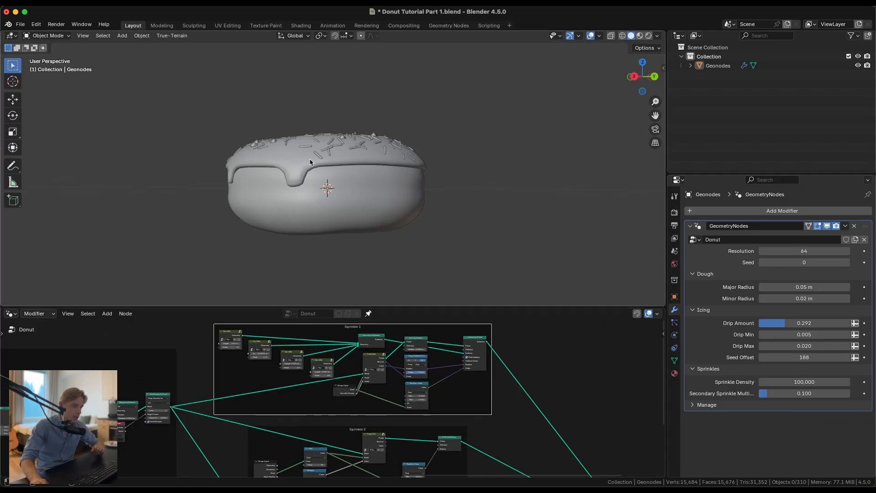
middle_click_drag(310, 160, 335, 210)
scroll(335, 210, "up", 3)
scroll(374, 439, "up", 3)
middle_click_drag(374, 439, 360, 387)
scroll(360, 387, "up", 2)
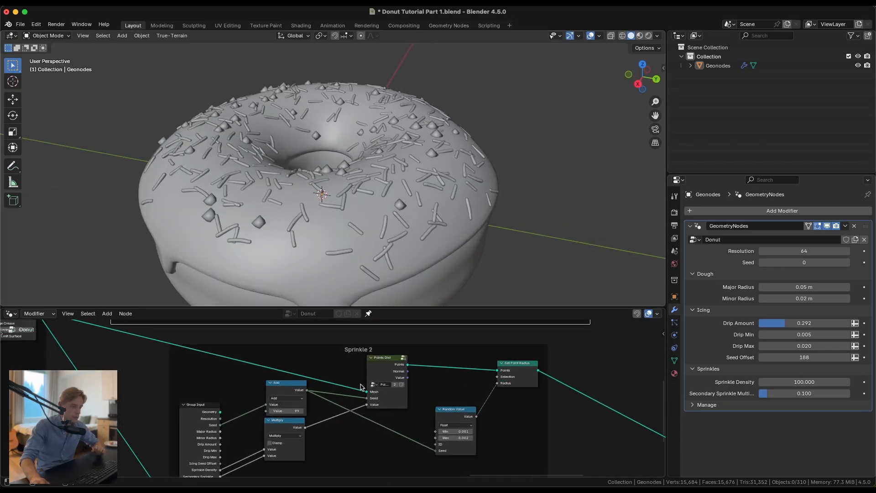
scroll(470, 358, "down", 2)
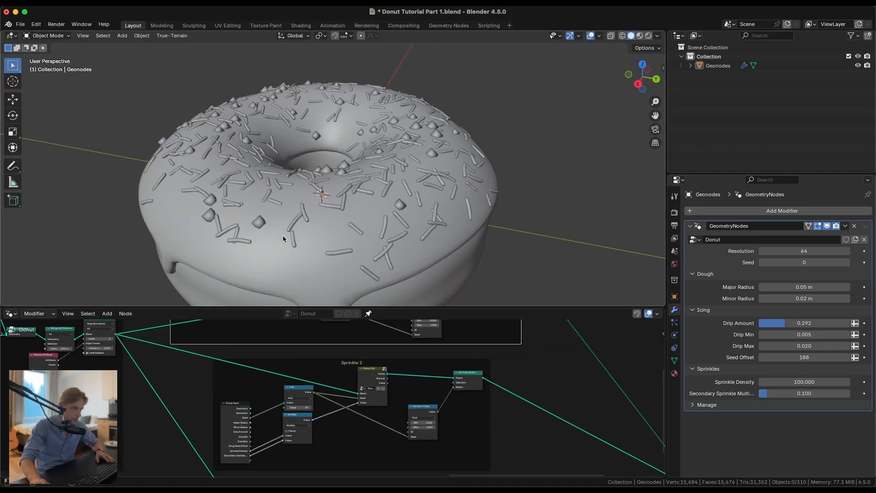
Inspect the sprinkles on the donut's icing from several angles, both up close and from farther away.
middle_click_drag(304, 229, 347, 257)
scroll(352, 255, "up", 3)
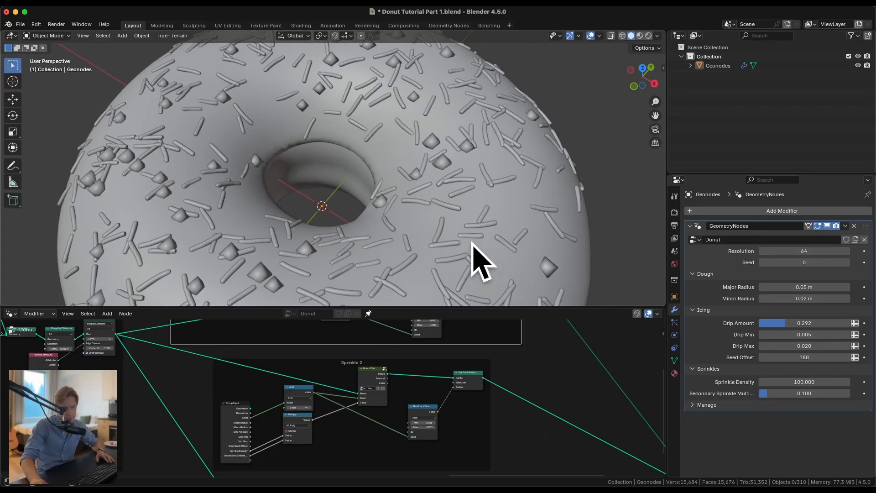
middle_click_drag(405, 200, 413, 178)
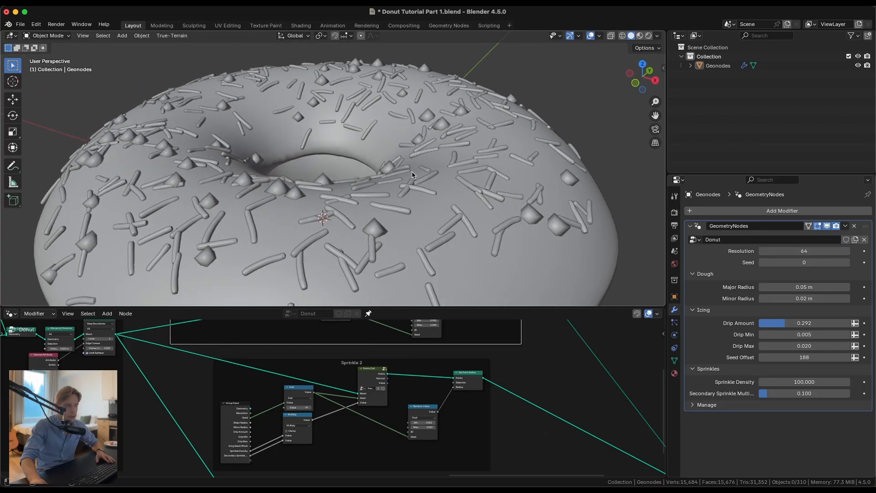
key("z")
middle_click_drag(289, 192, 220, 206)
key("z")
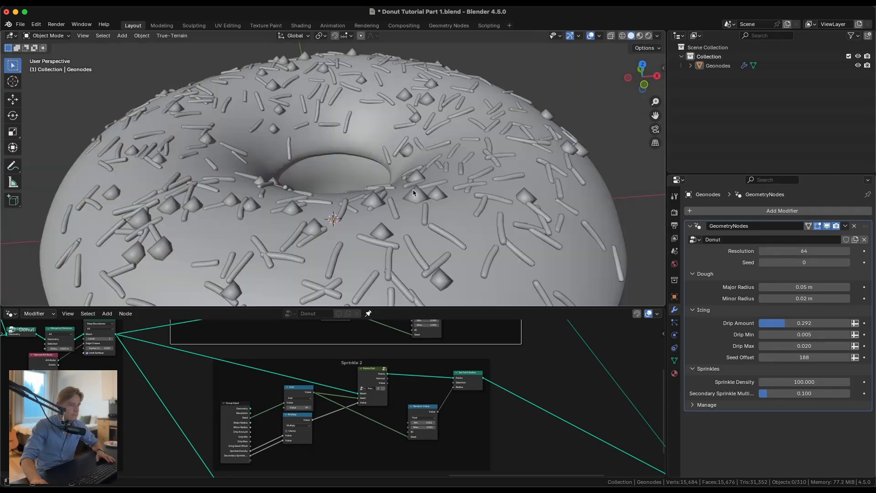
scroll(419, 221, "down", 8)
scroll(419, 221, "up", 3)
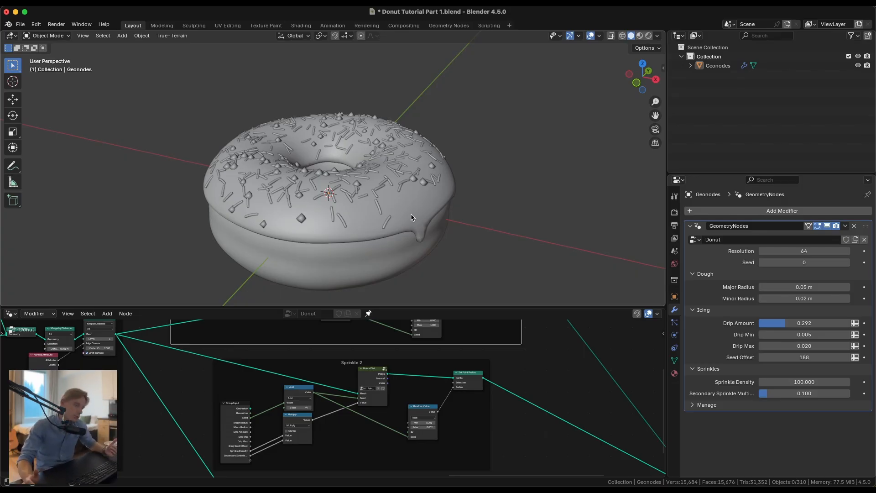
Enlarge the geometry node editor and rearrange the Set Material and Group Output nodes at the end of the tree.
left_click_drag(430, 307, 433, 232)
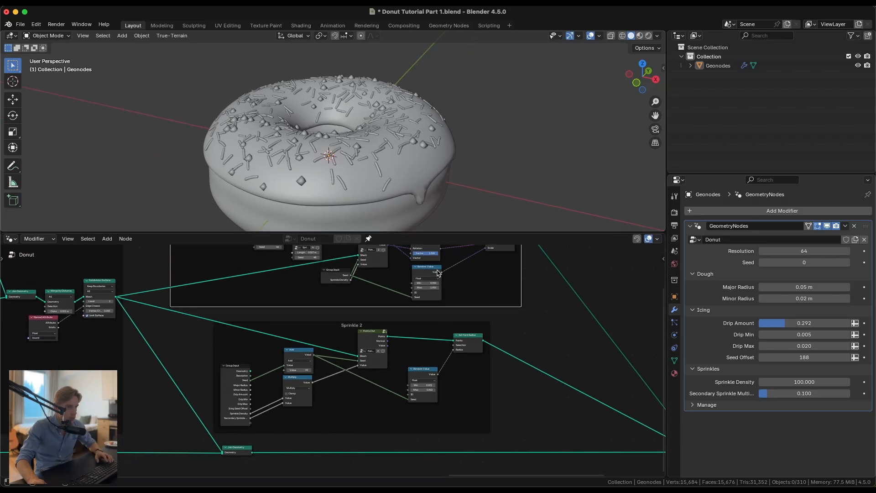
scroll(438, 273, "right", 10)
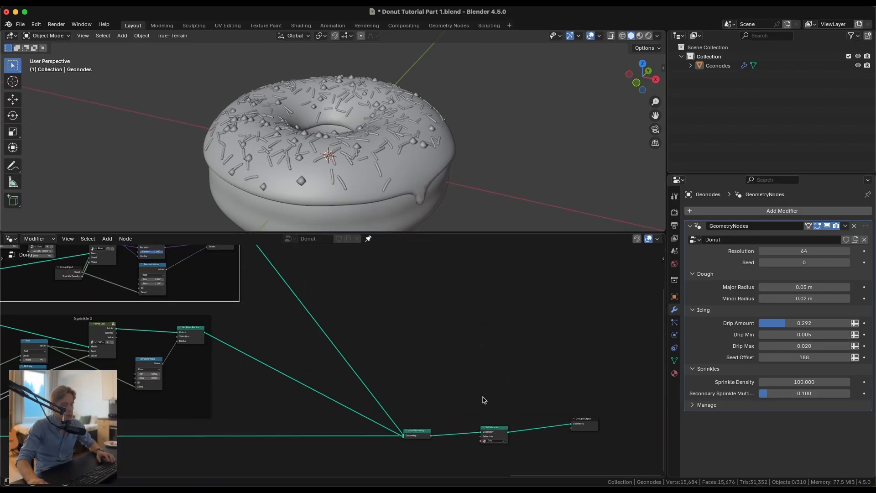
left_click_drag(496, 426, 502, 427)
left_click_drag(591, 422, 554, 425)
middle_click_drag(471, 389, 440, 366)
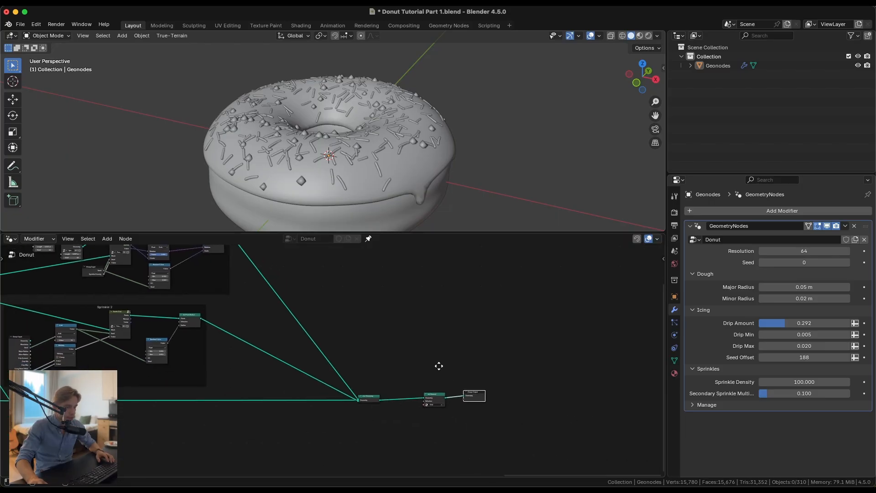
left_click_drag(460, 405, 455, 407)
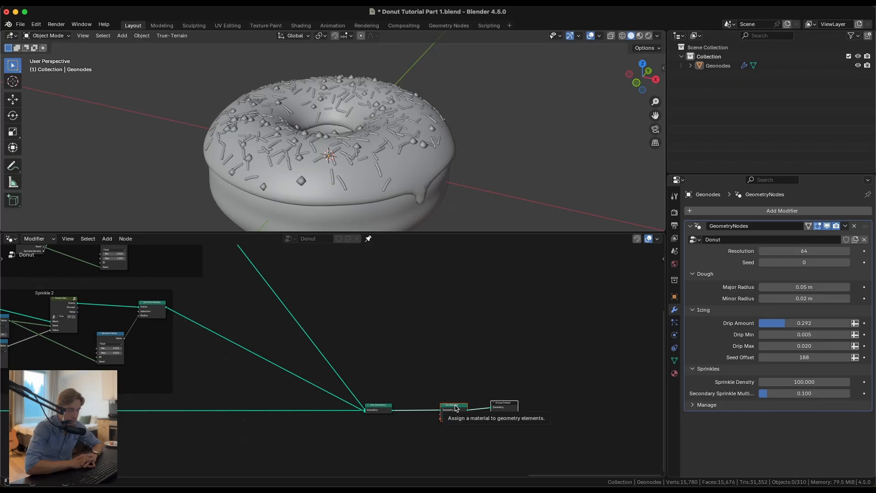
scroll(452, 404, "up", 5)
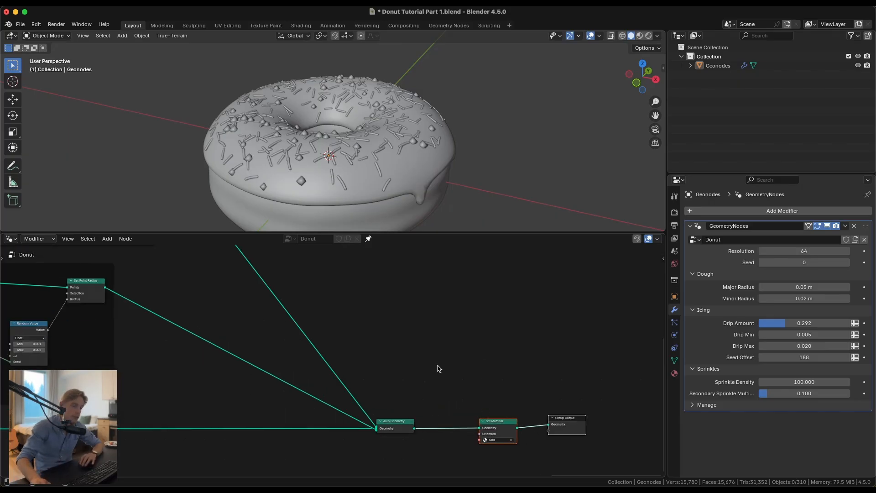
left_click_drag(379, 353, 373, 351)
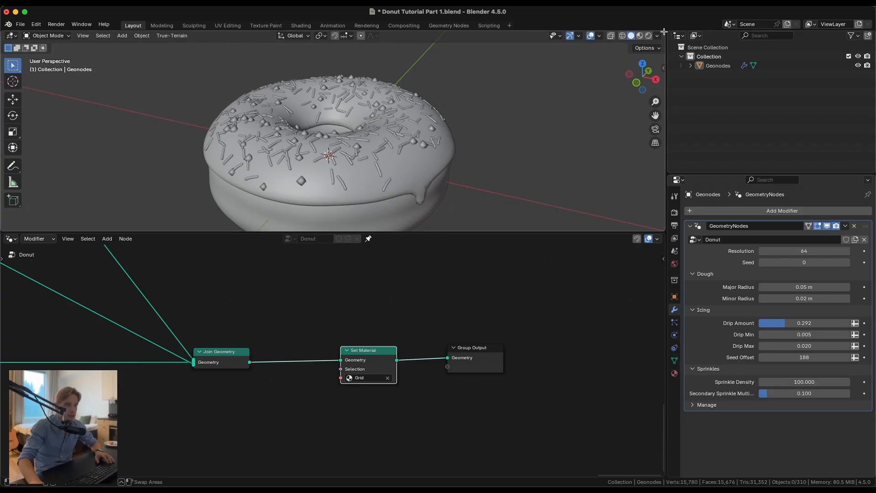
Split the 3D viewport to add a Shader Editor without its sidebar, and switch the viewport to rendered shading.
left_click_drag(664, 31, 458, 40)
left_click(469, 37)
left_click(495, 110)
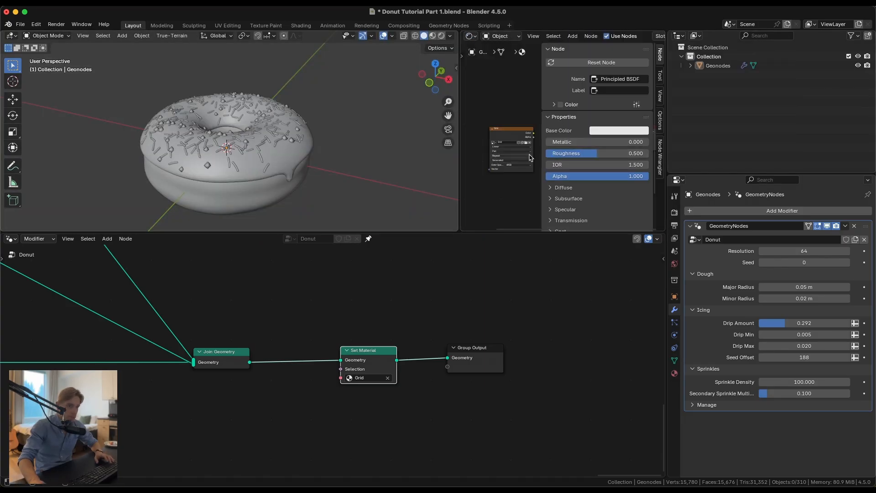
key("n")
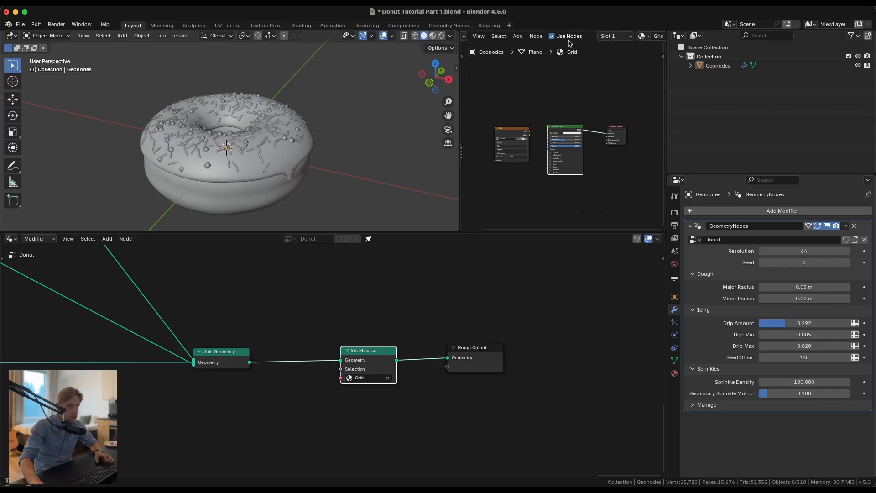
key("z")
left_click(275, 79)
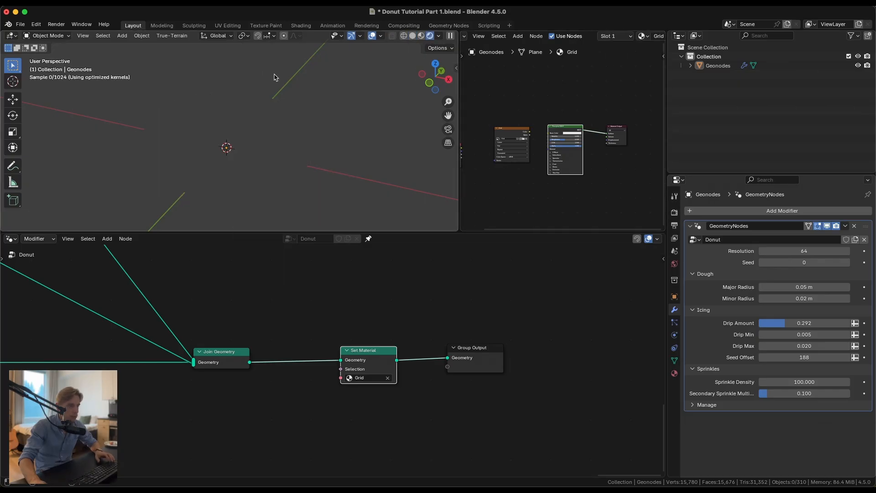
Try a blue base color on the Grid material's Principled BSDF, and reset the node to its defaults.
left_click(573, 133)
mouse_move(581, 97)
left_mouse_down()
mouse_move(576, 108)
mouse_move(566, 100)
mouse_move(578, 87)
left_mouse_up()
scroll(281, 174, "up", 5)
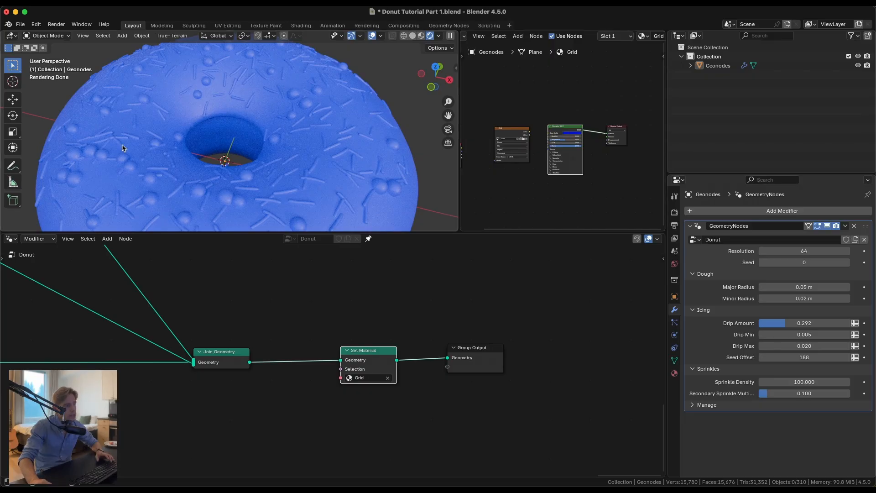
left_click(557, 126)
key("BackSpace")
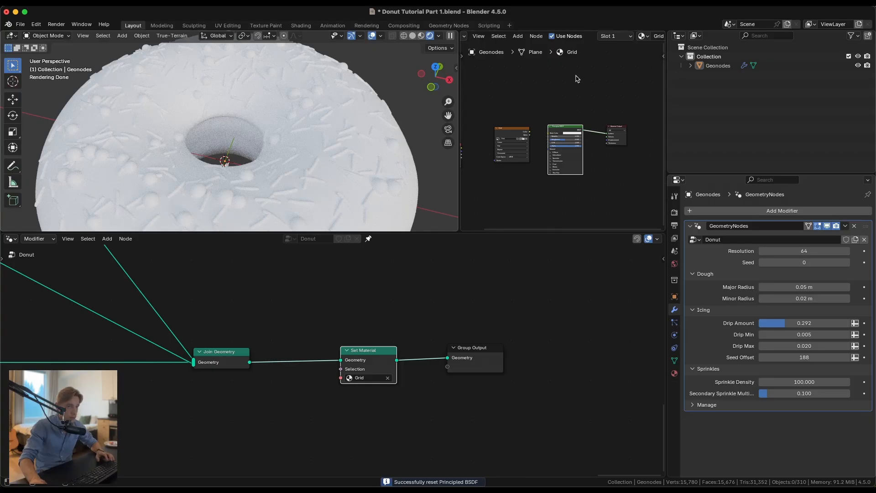
Maximize the Shader Editor and rearrange the Grid texture and Principled BSDF nodes to make room before the Material Output.
scroll(531, 160, "up", 2)
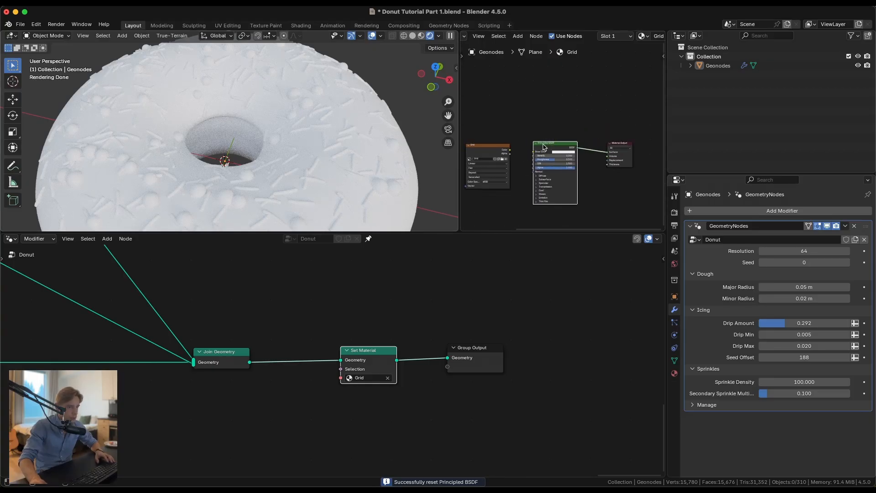
left_click_drag(544, 146, 520, 110)
scroll(496, 208, "up", 2)
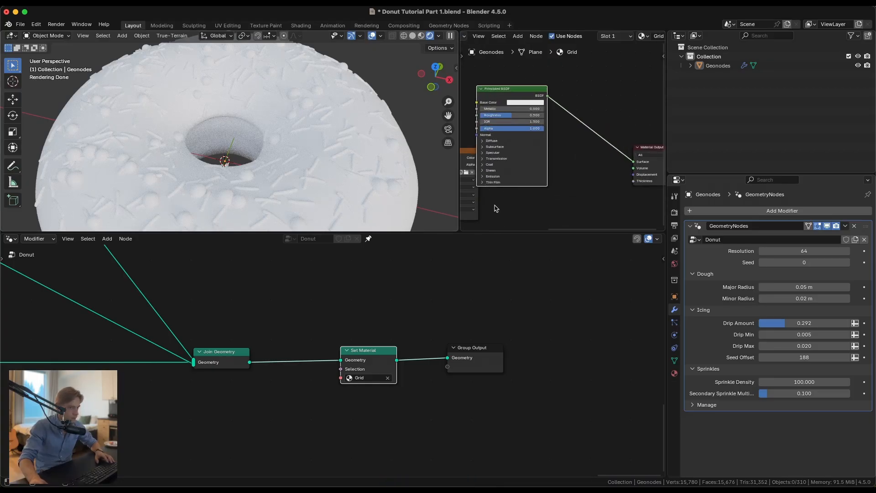
key("ctrl+space")
scroll(456, 190, "down", 2)
left_click_drag(263, 292, 76, 198)
left_click_drag(378, 196, 284, 195)
Duplicate the Principled BSDF below the original and combine both through a Mix Shader placed before the Material Output.
key("shift+d")
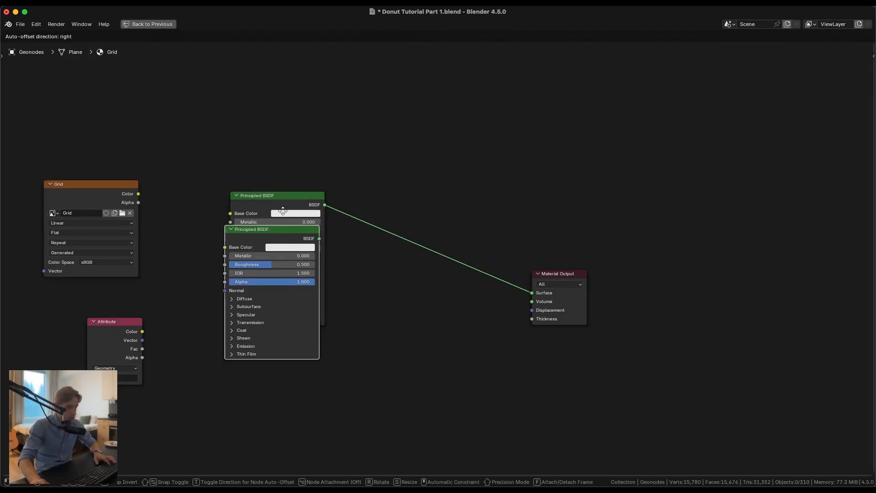
left_click(290, 325)
right_click_drag(276, 198, 303, 398, "ctrl+shift")
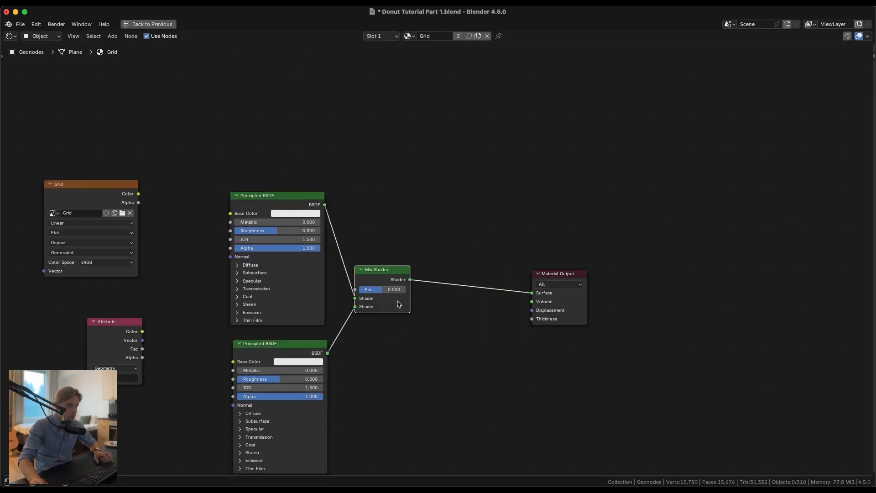
left_click_drag(399, 305, 451, 272)
right_click(420, 272)
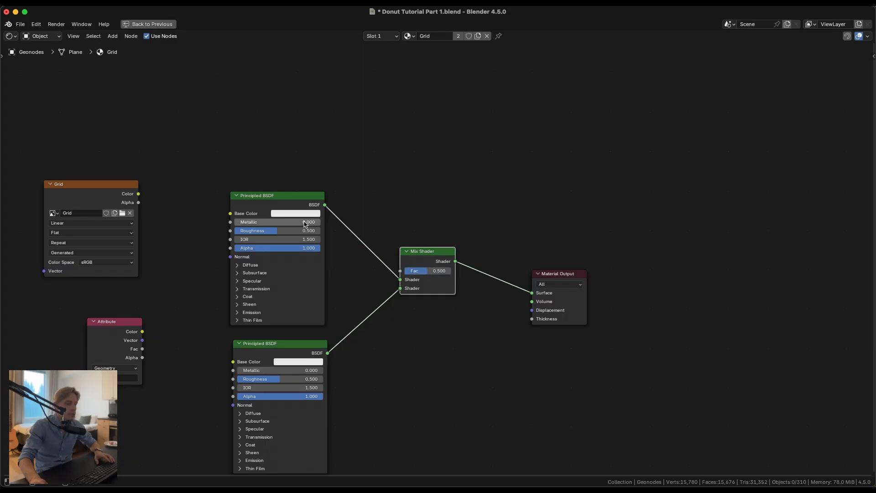
Set the upper Principled BSDF's base color to orange (about #E7AA57) and the lower one's to pink.
left_click(303, 213)
left_click_drag(303, 124, 297, 129)
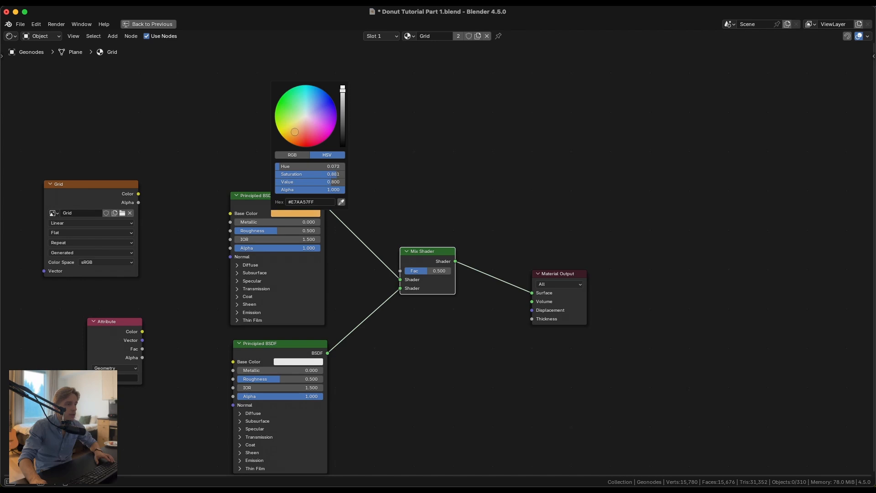
left_click(311, 362)
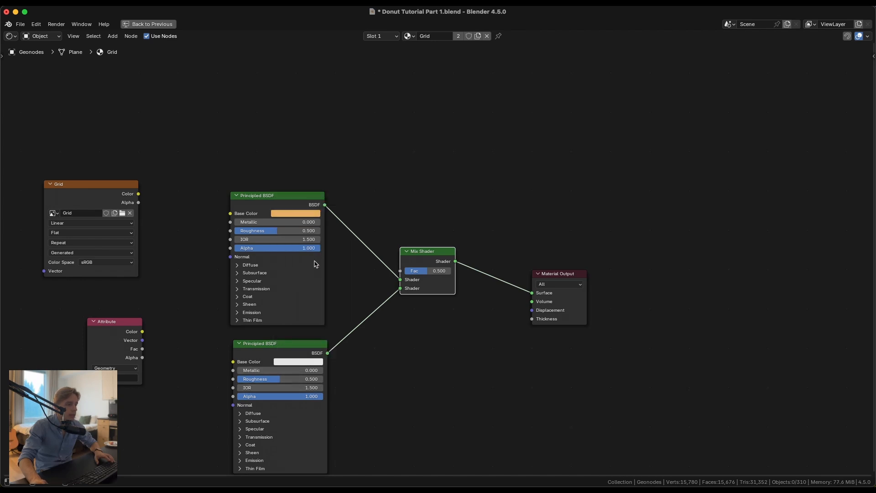
left_click(301, 364)
left_click(314, 279)
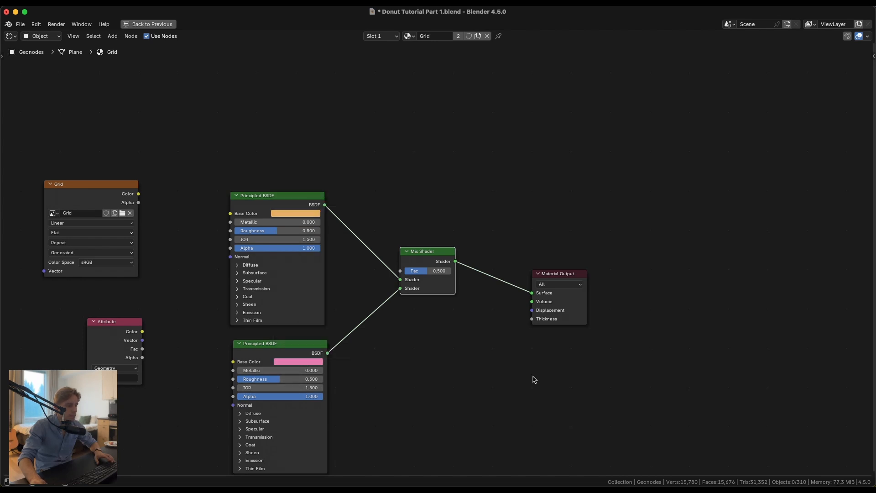
Restore the full editor layout and inspect the mixed orange and pink material on the rendered donut.
left_click_drag(439, 271, 231, 316)
left_click_drag(111, 341, 95, 320)
key("ctrl+space")
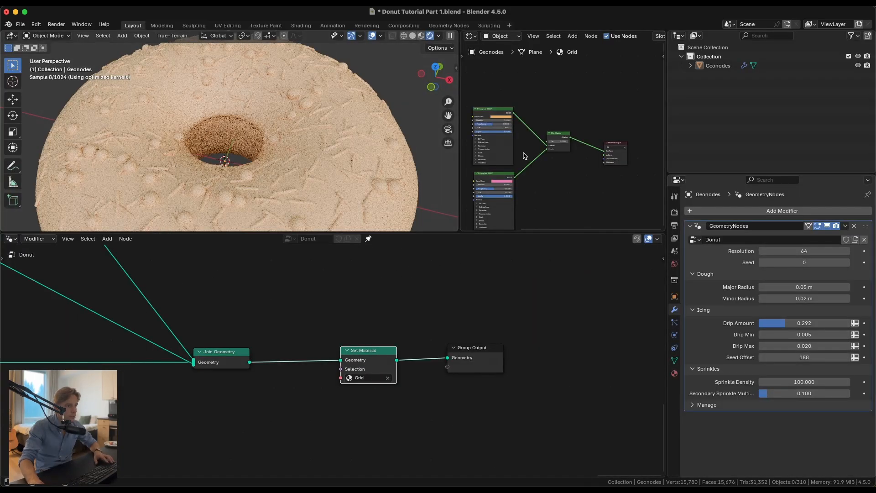
scroll(269, 132, "down", 6)
middle_click_drag(270, 134, 287, 147)
scroll(287, 147, "up", 3)
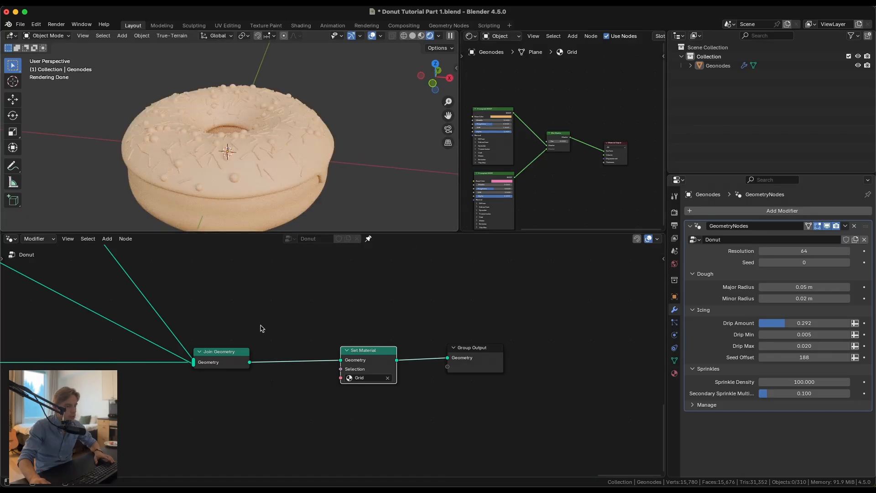
Add a Store Named Attribute node below the dough geometry link, between the Subdivision Surface and Join Geometry nodes.
scroll(247, 328, "down", 6)
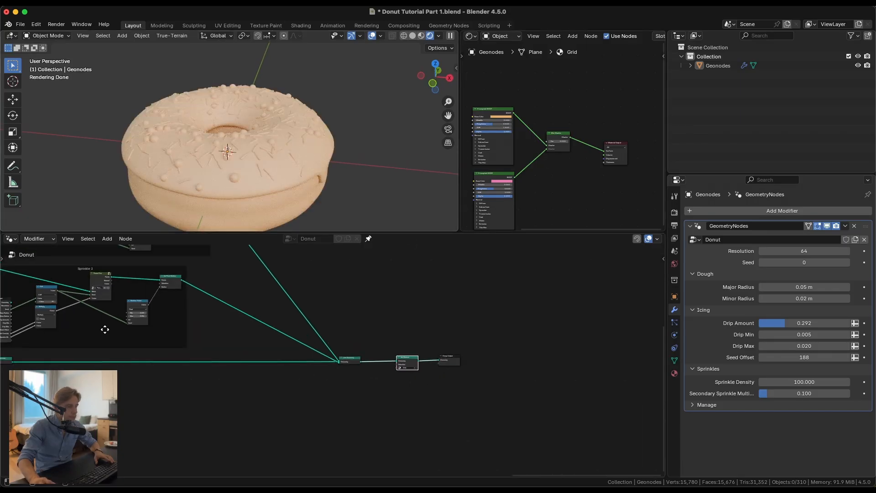
middle_click_drag(233, 316, 334, 335)
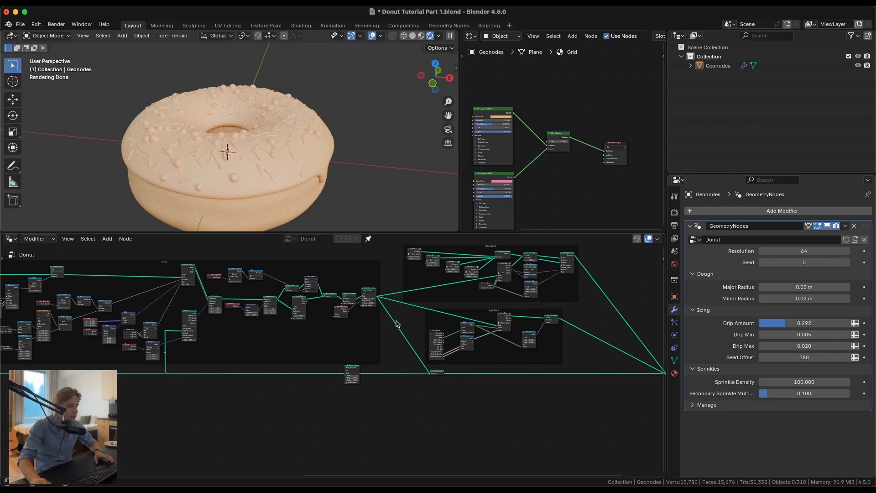
scroll(329, 336, "up", 3)
scroll(317, 368, "up", 3)
key("shift+a")
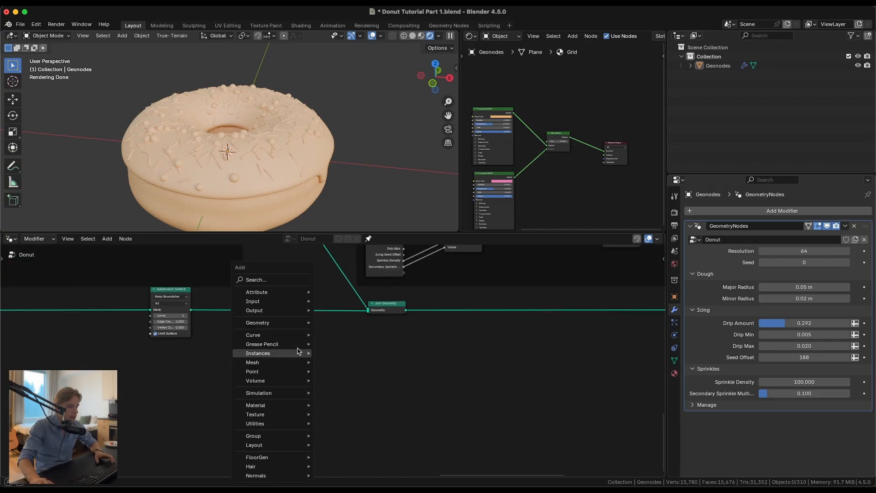
left_click(287, 280)
type("store")
key("Return")
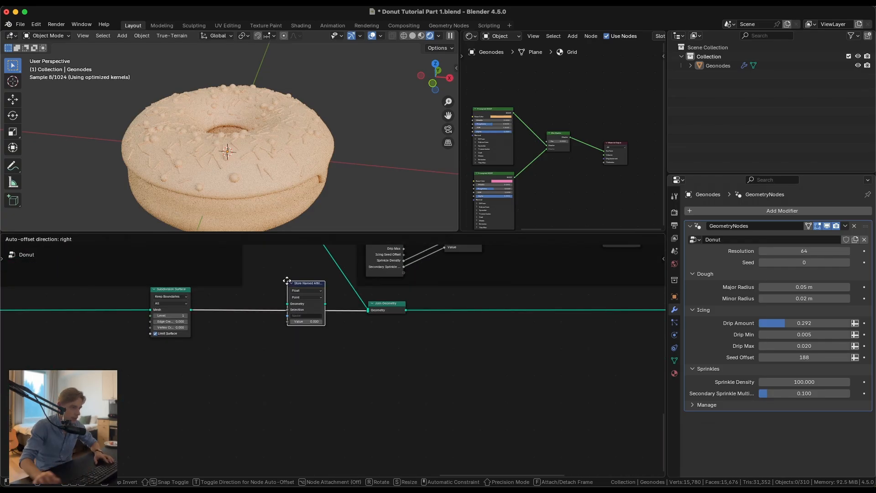
left_click(250, 314)
Name the stored attribute "mask", set its data type to Integer and insert the node into the dough geometry link.
scroll(278, 329, "up", 5)
left_click(246, 364)
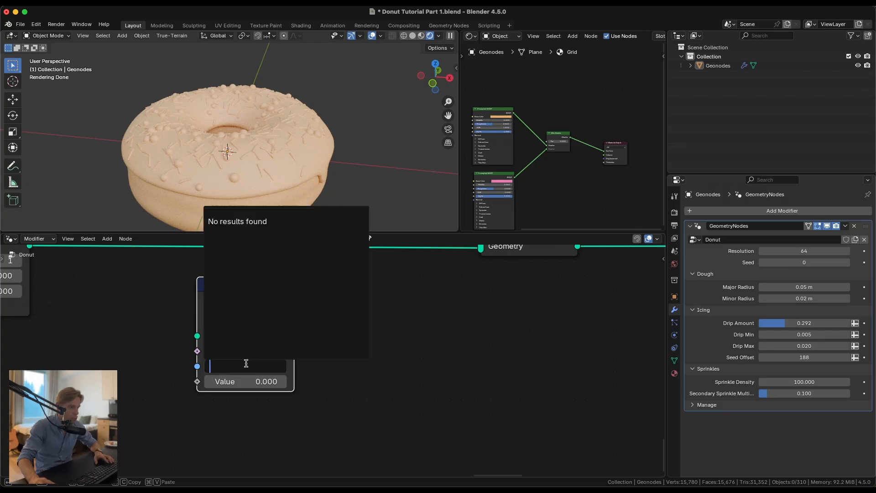
type("mask")
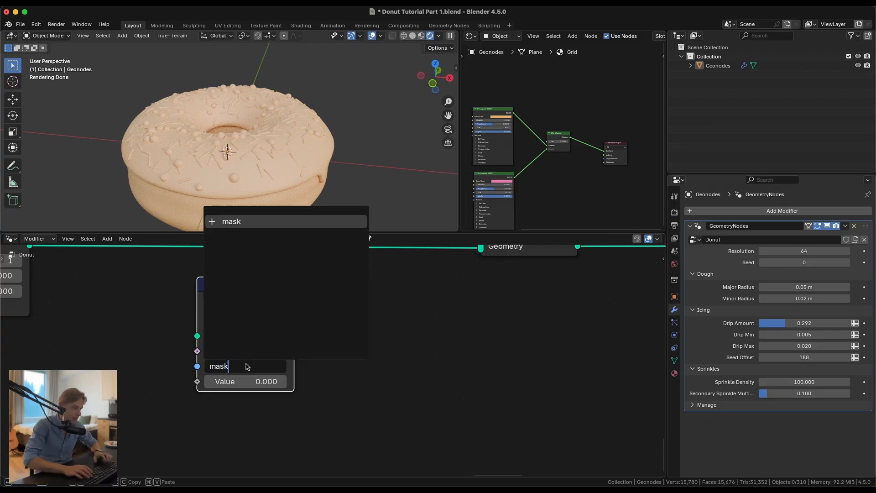
key("Return")
left_click(250, 319)
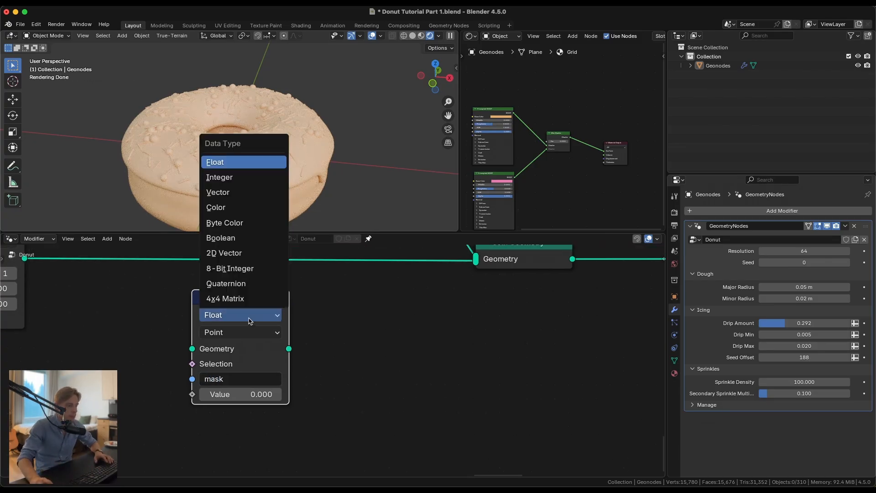
left_click(237, 180)
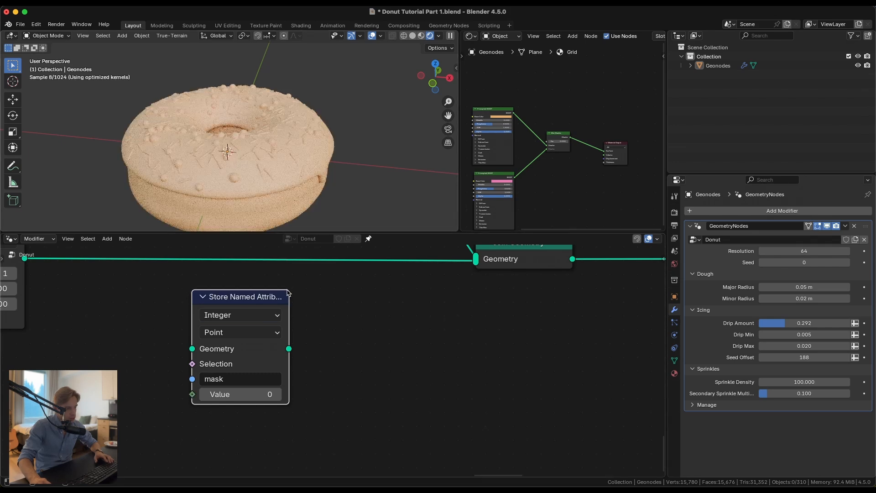
left_click_drag(245, 302, 245, 260)
scroll(320, 372, "down", 2)
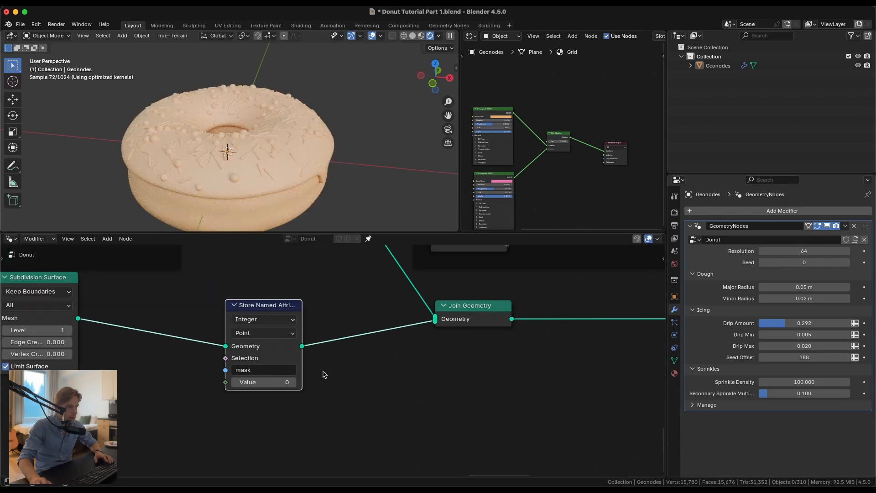
Preview the output of the dough's Subdivision Surface node through a Viewer, with the viewport in solid shading.
left_click(71, 280, "ctrl+shift")
key("z")
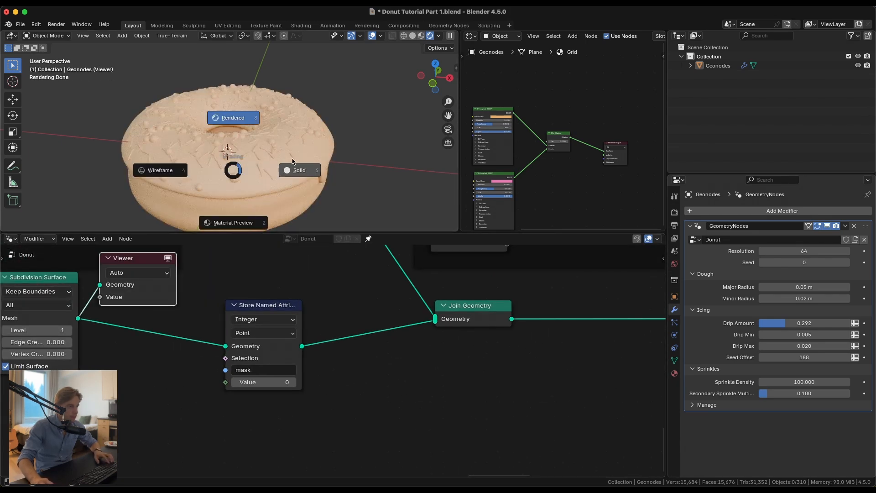
left_click(297, 168)
middle_click_drag(209, 192, 212, 163)
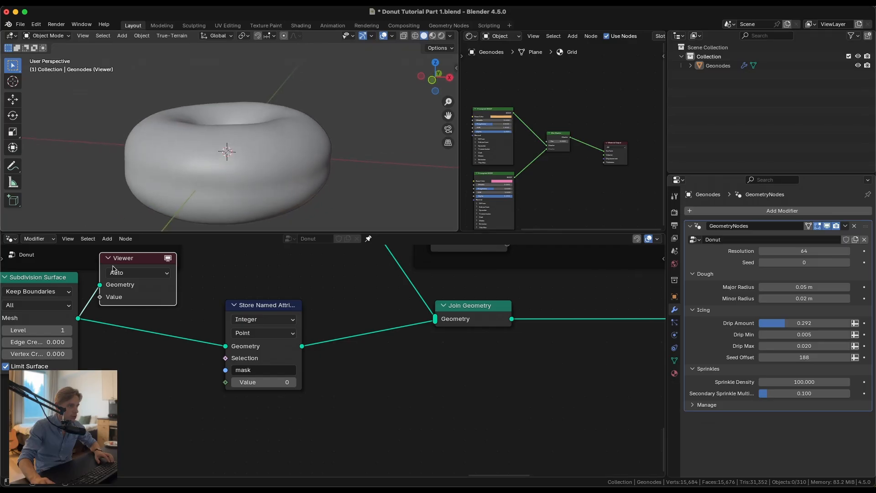
Examine the dough branch of the node tree, following its geometry link up to the Join Geometry node.
middle_click_drag(88, 296, 251, 325)
scroll(252, 325, "down", 2)
left_click_drag(207, 314, 202, 318)
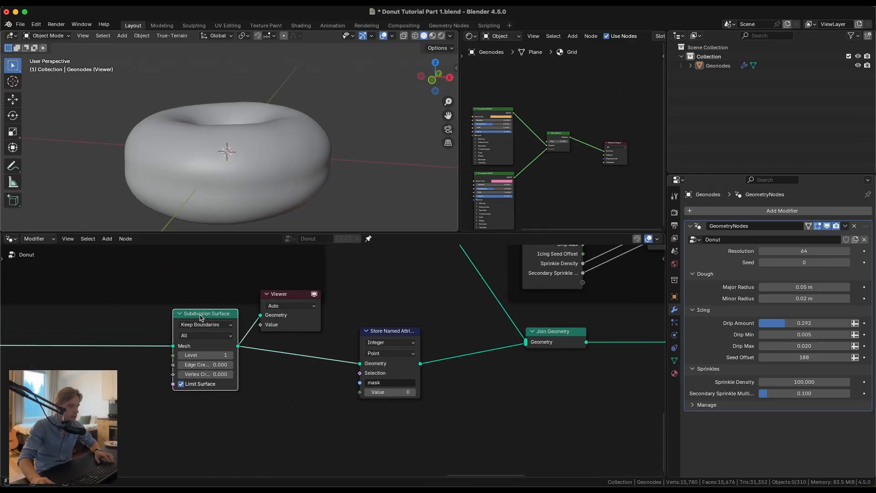
scroll(382, 347, "down", 3)
middle_click_drag(349, 343, 374, 348)
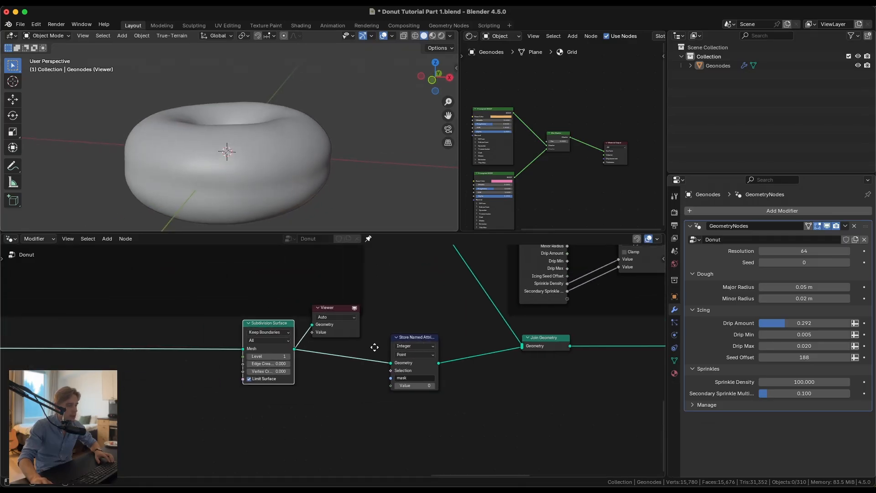
scroll(229, 345, "down", 8)
middle_click_drag(94, 337, 409, 344)
middle_click_drag(32, 340, 374, 365)
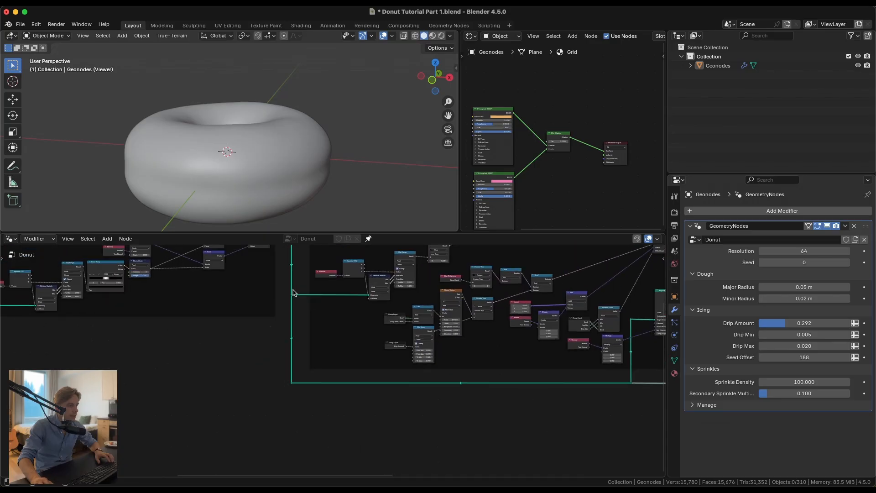
scroll(274, 265, "up", 1)
middle_click_drag(258, 247, 252, 302)
middle_click_drag(515, 397, 367, 343)
middle_click_drag(657, 392, 397, 344)
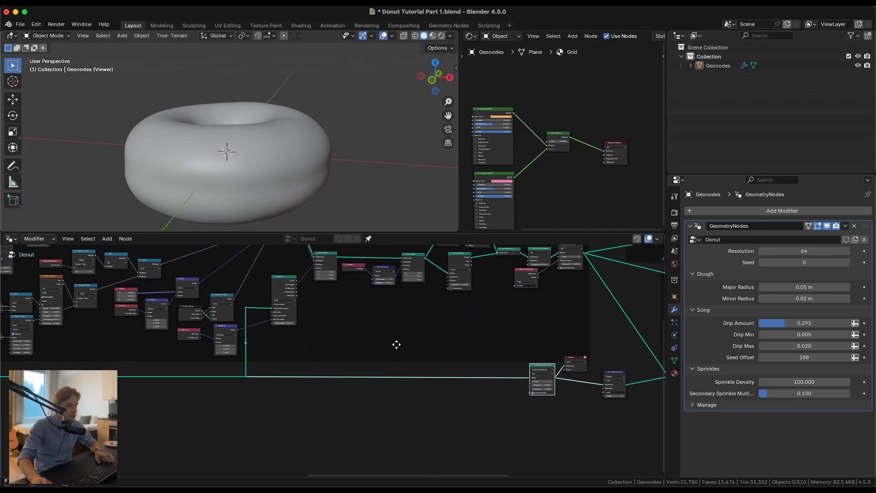
middle_click_drag(577, 362, 348, 336)
scroll(348, 336, "up", 6)
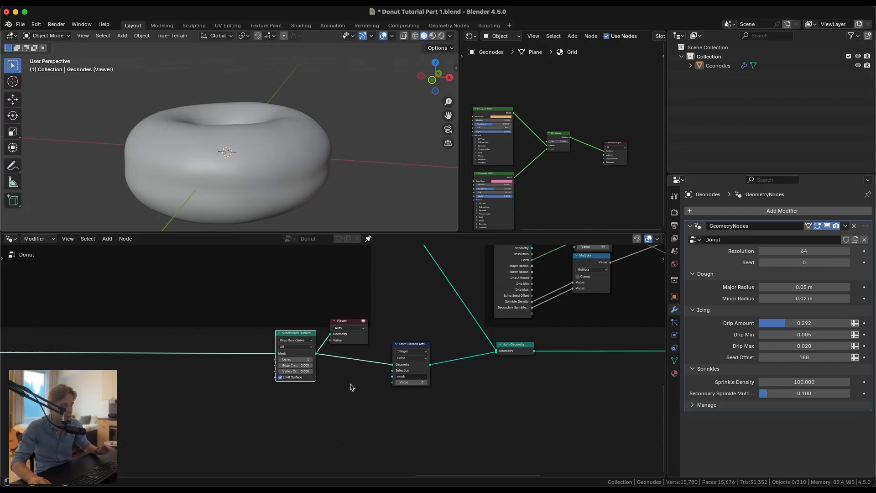
Delete the Viewer node and move the Store Named Attribute node in line with the dough geometry link.
left_click(357, 324)
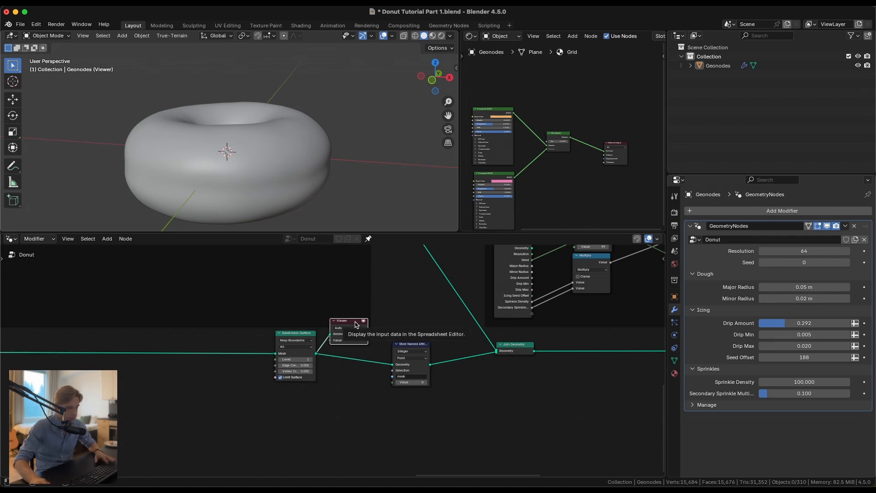
key("x")
scroll(332, 346, "up", 1)
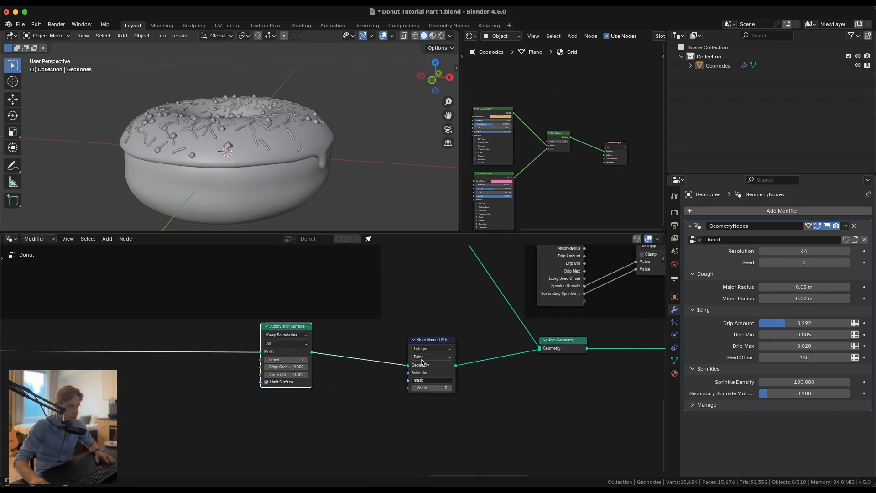
left_click(432, 348)
left_click(466, 322)
left_click_drag(431, 342, 436, 328)
middle_click_drag(478, 368, 379, 386)
scroll(378, 386, "up", 3)
scroll(378, 386, "up", 2)
scroll(337, 382, "down", 5)
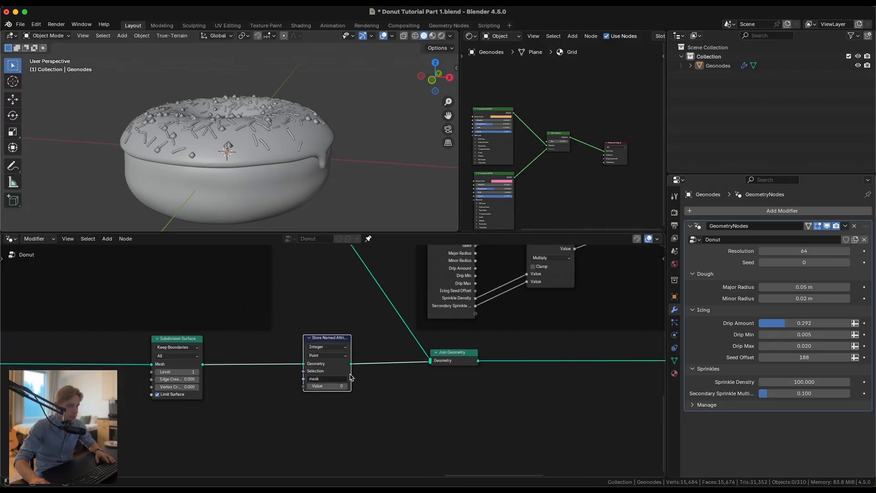
Preview the icing's Subdivision Surface output through a Viewer and examine how its branch connects to the Join Geometry node.
middle_click_drag(344, 335, 327, 401)
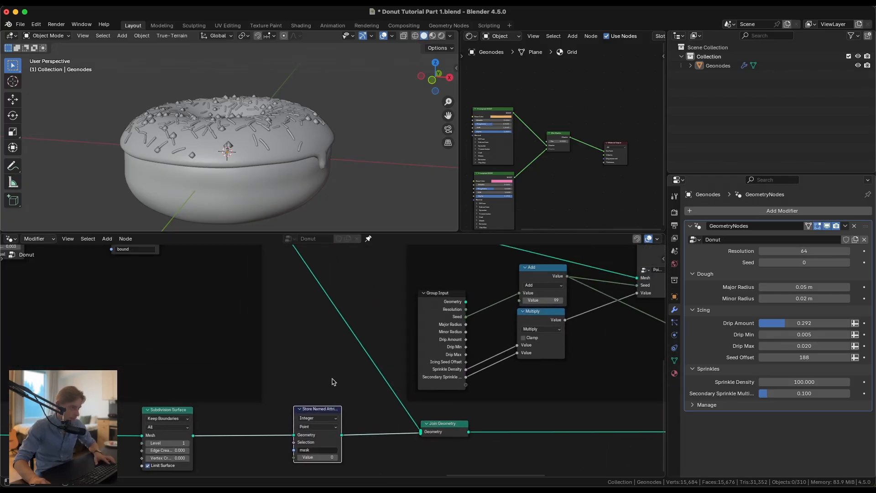
scroll(335, 382, "down", 2)
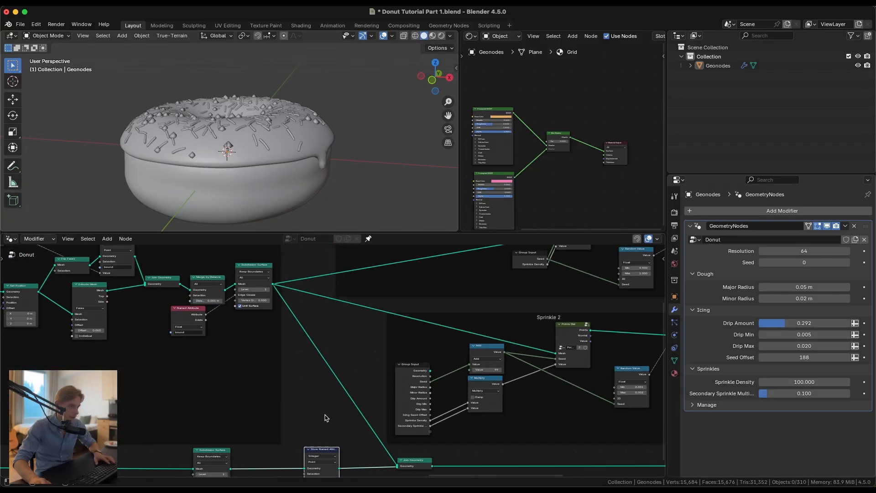
left_click(262, 270, "ctrl+shift")
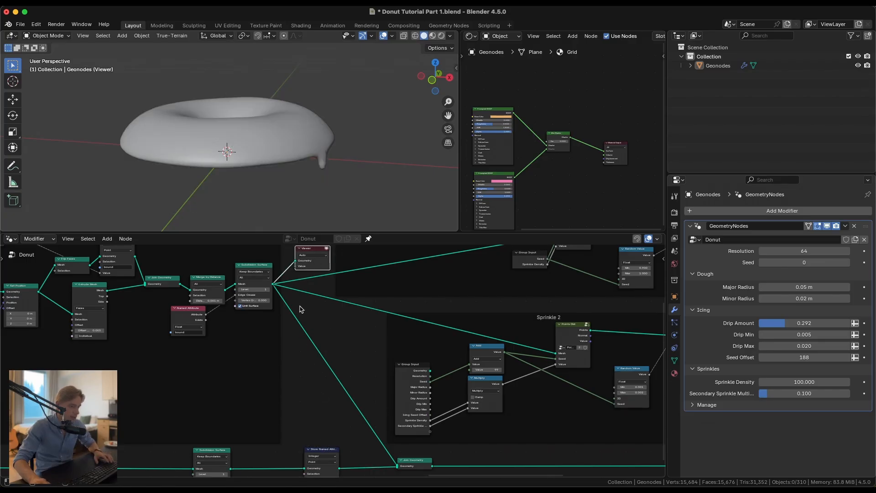
scroll(429, 462, "up", 1)
middle_click_drag(429, 462, 354, 398)
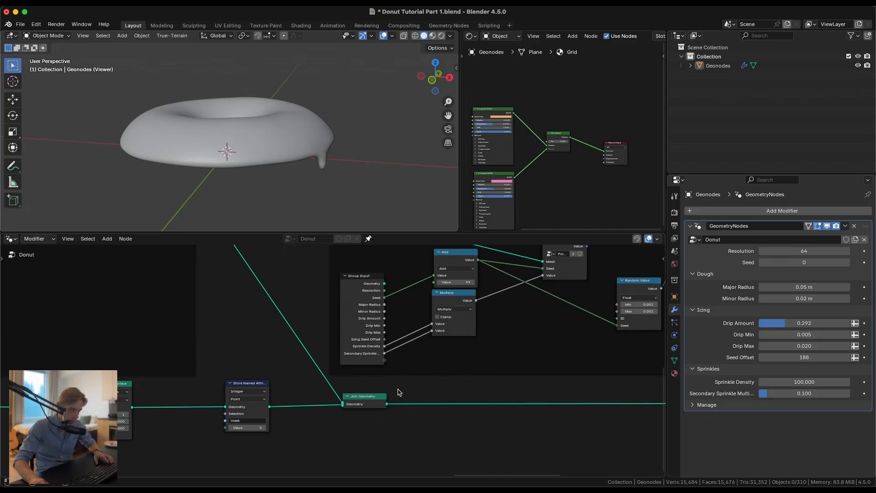
scroll(400, 392, "down", 2)
middle_click_drag(400, 393, 323, 404)
scroll(322, 404, "up", 3)
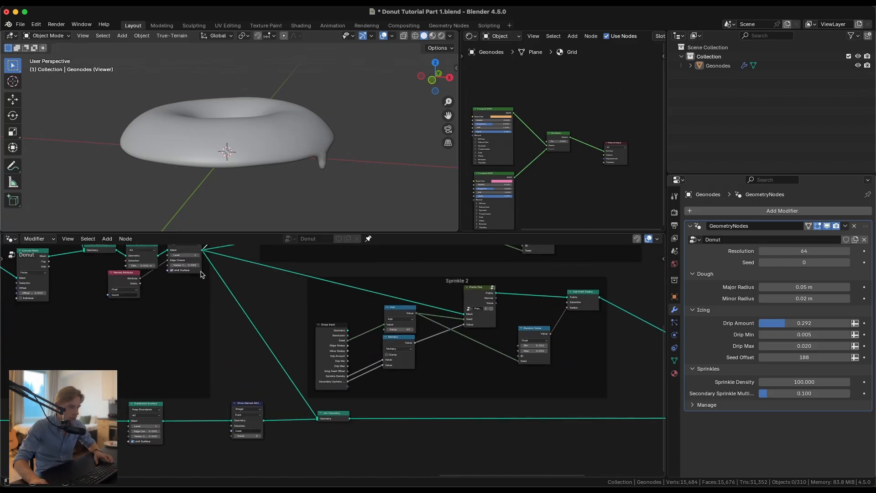
middle_click_drag(260, 336, 323, 420)
scroll(323, 420, "up", 1)
scroll(234, 320, "down", 4)
middle_click_drag(301, 374, 134, 455)
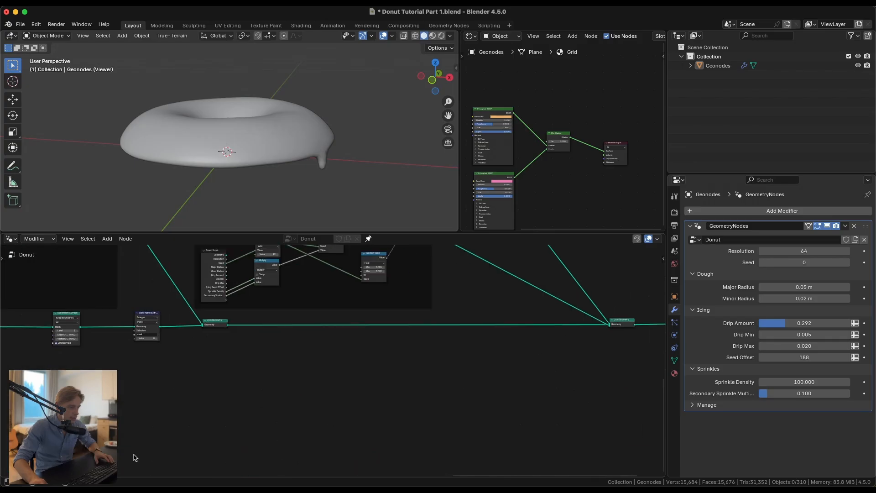
Duplicate the mask Store Named Attribute node onto the icing link before Join Geometry and set the copy's value to 1.
middle_click_drag(424, 357, 314, 398)
left_click(319, 447)
left_click(320, 358)
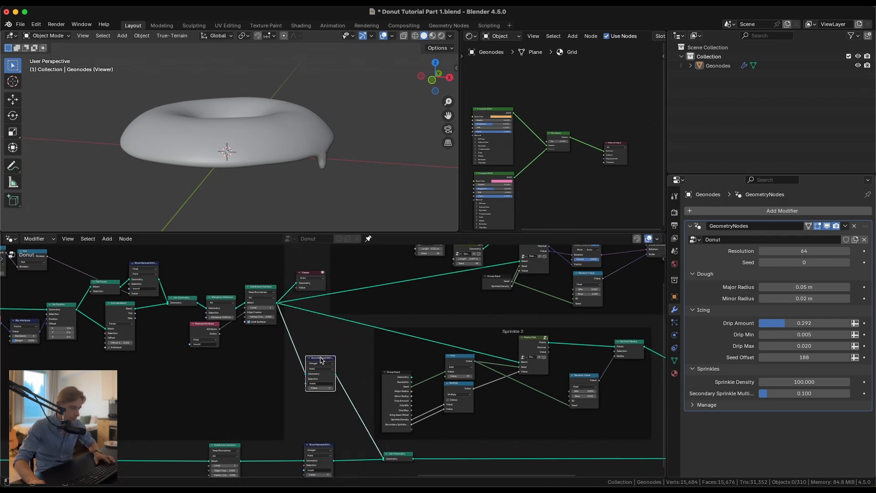
scroll(337, 429, "up", 8)
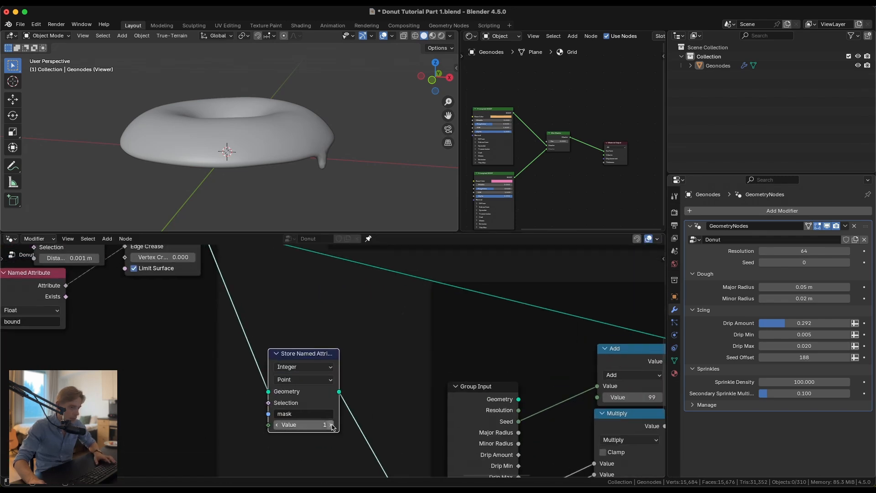
Place duplicates of the icing's Store Named Attribute node on the output links of the Sprinkle 1 and Sprinkle 2 groups.
scroll(374, 375, "down", 5)
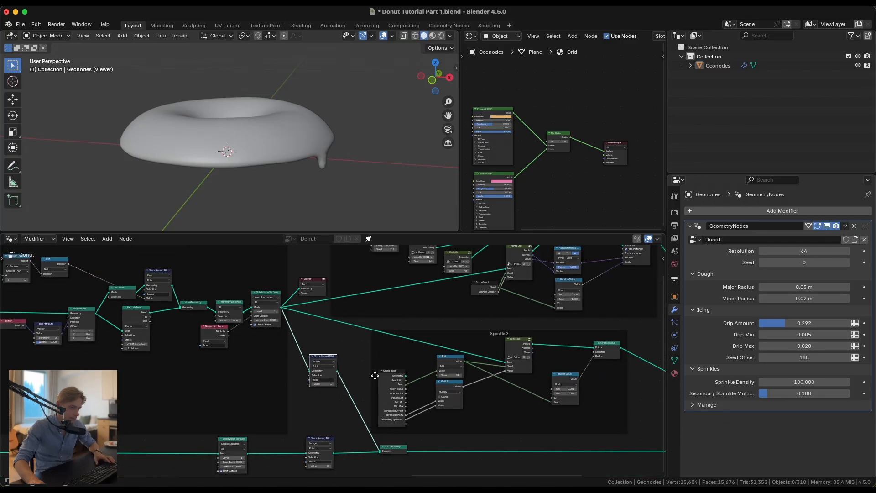
scroll(374, 375, "right", 10)
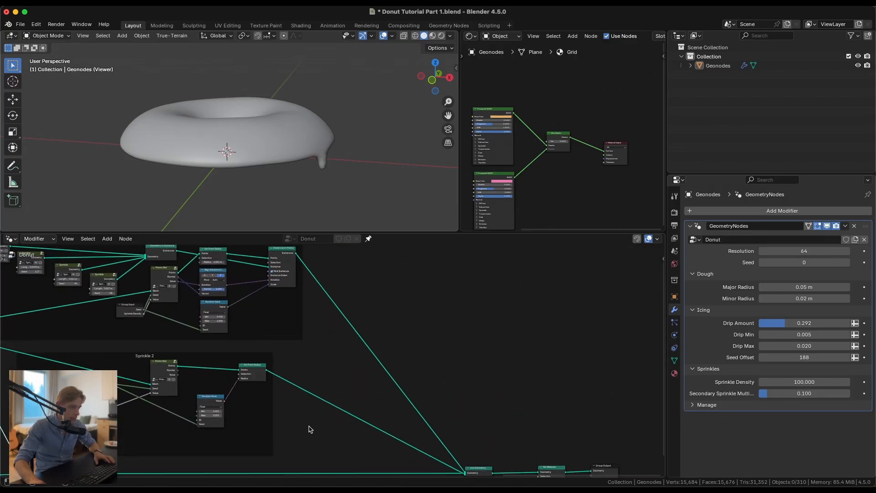
middle_click_drag(279, 388, 401, 382)
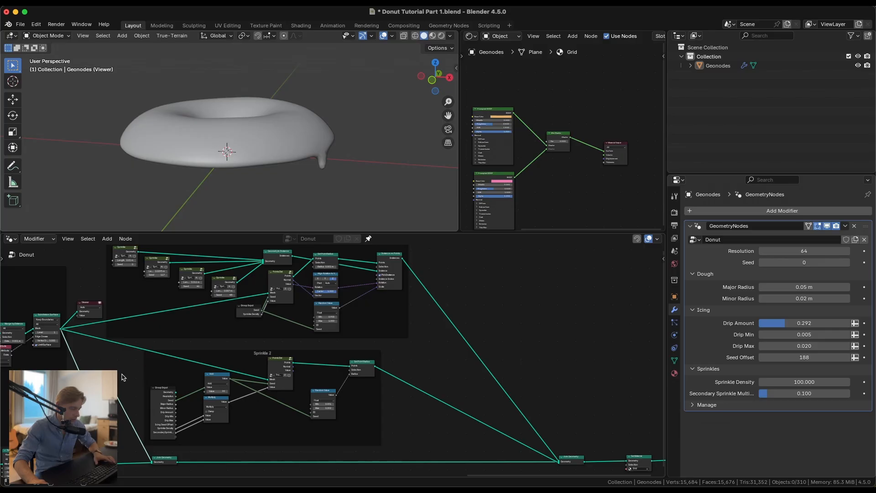
key("shift+d")
left_click(483, 325)
scroll(525, 380, "up", 4)
key("shift+d")
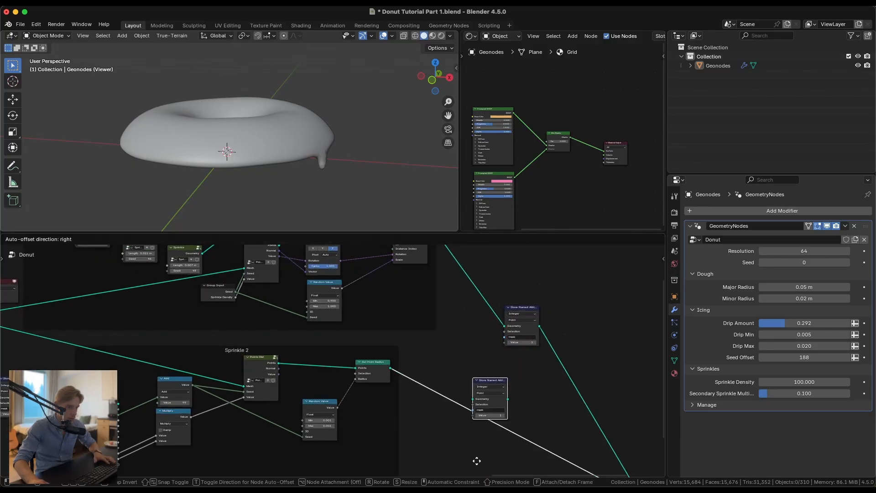
left_click(477, 462)
Set the mask value to 2 for the Sprinkle 1 branch and 3 for the Sprinkle 2 branch.
middle_click_drag(520, 416, 448, 404)
scroll(430, 370, "up", 6)
left_click(451, 314)
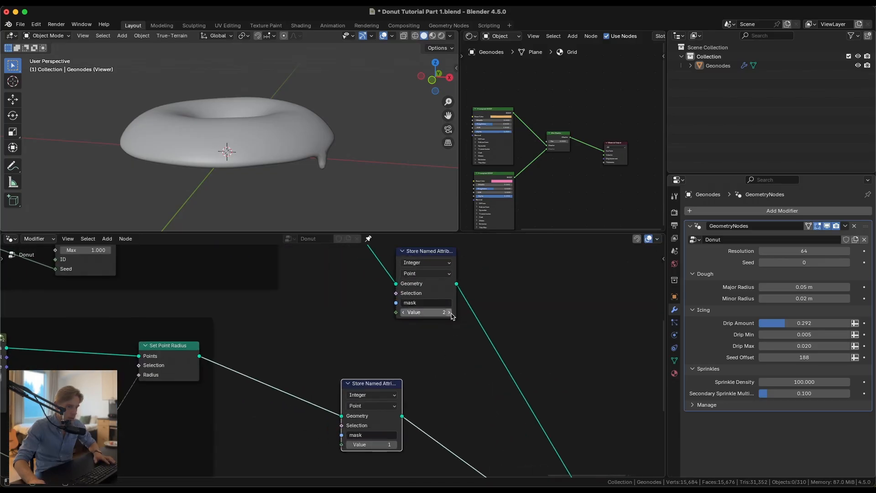
left_click(395, 444)
left_click(395, 444)
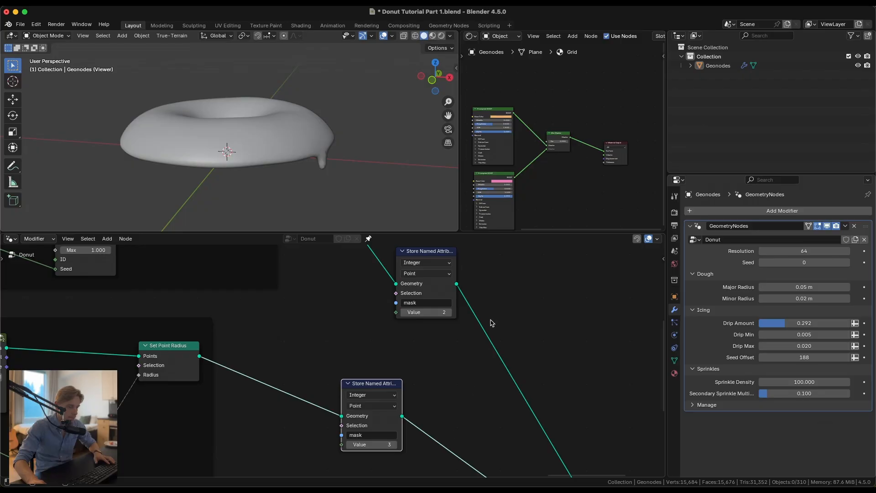
Preview the Sprinkle 1 and Sprinkle 2 outputs one after the other through a Viewer node.
scroll(426, 348, "down", 5)
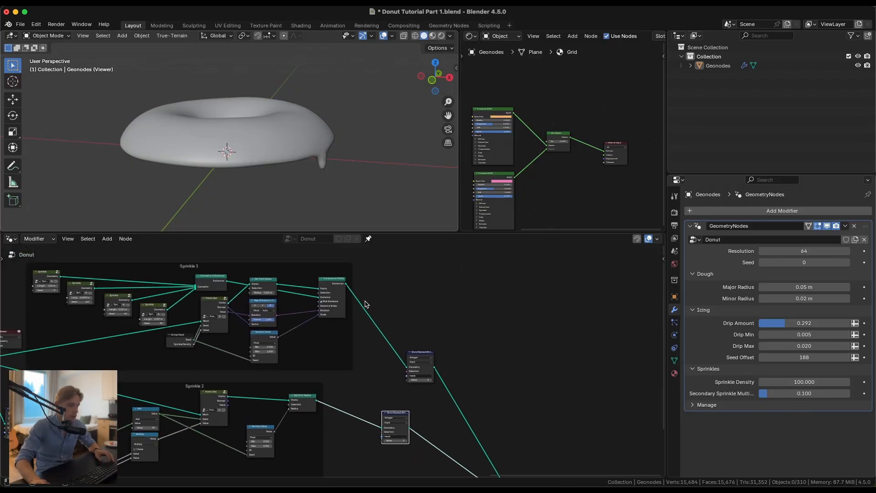
left_click(342, 286, "ctrl+shift")
left_click(306, 401, "ctrl+shift")
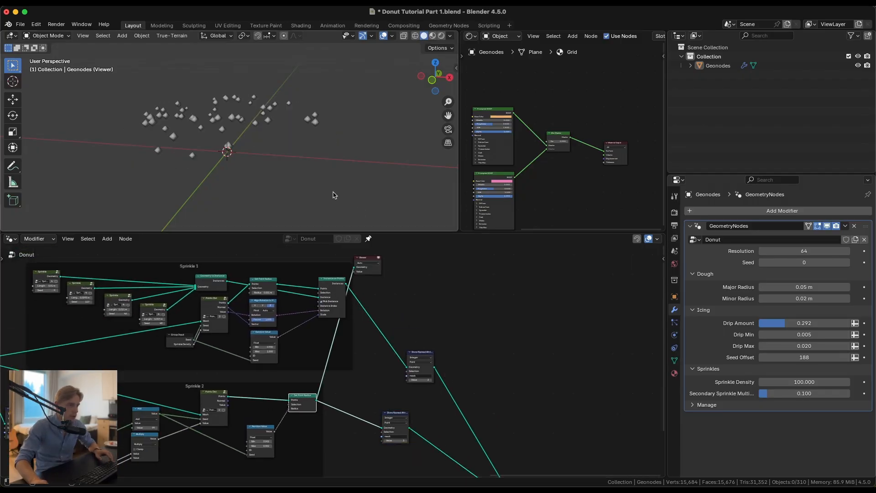
middle_click_drag(195, 120, 252, 119)
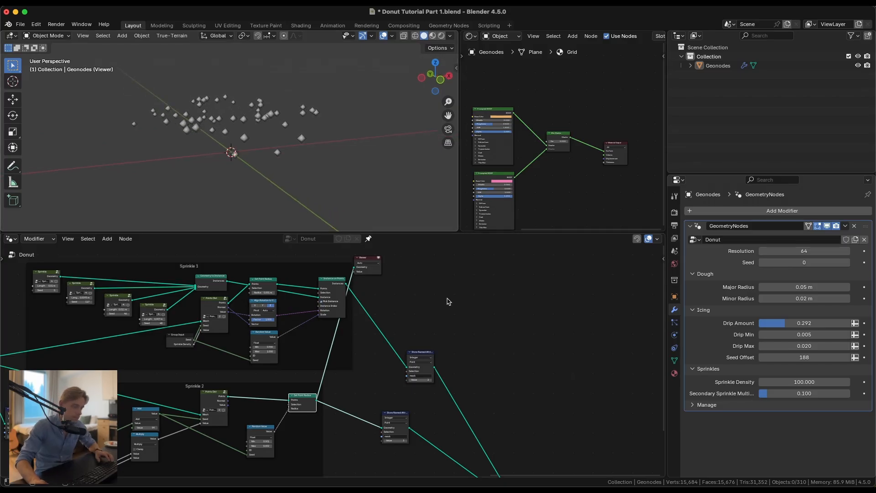
Delete the Viewer node beside the Sprinkle 1 group to display the full donut again.
middle_click_drag(633, 438, 473, 377)
scroll(473, 376, "down", 3)
scroll(473, 377, "down", 3)
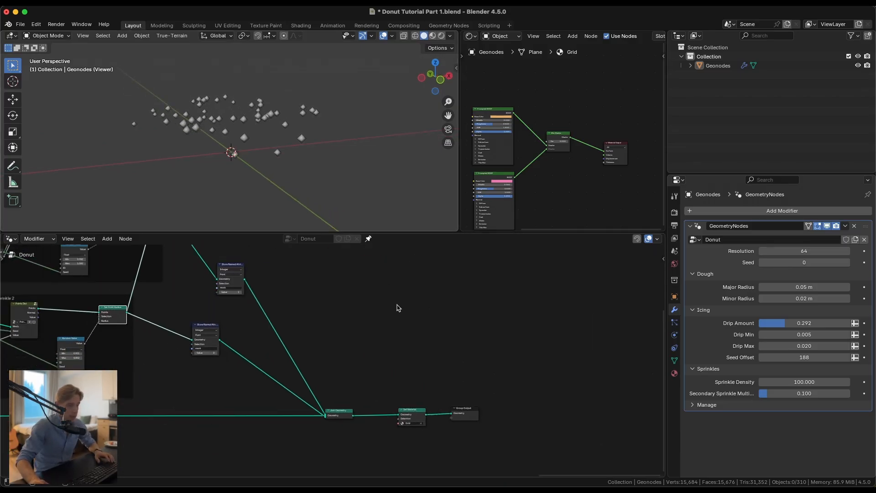
scroll(313, 258, "up", 3)
left_click(312, 272)
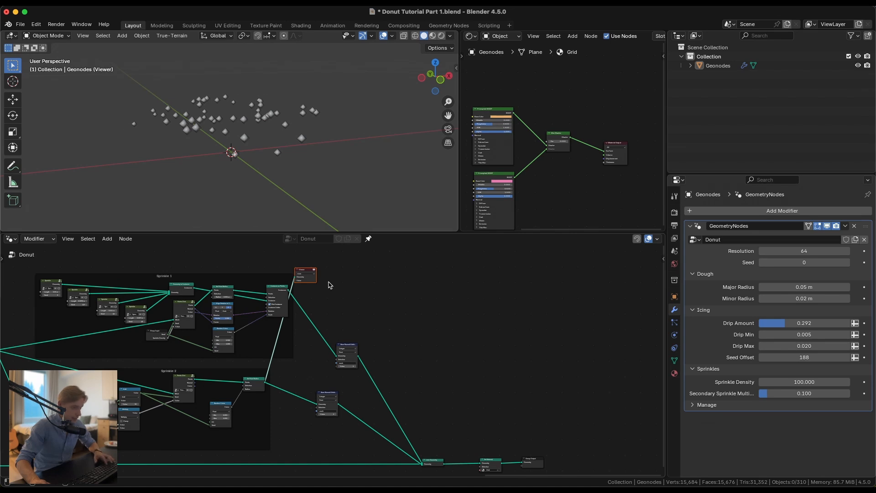
key("x")
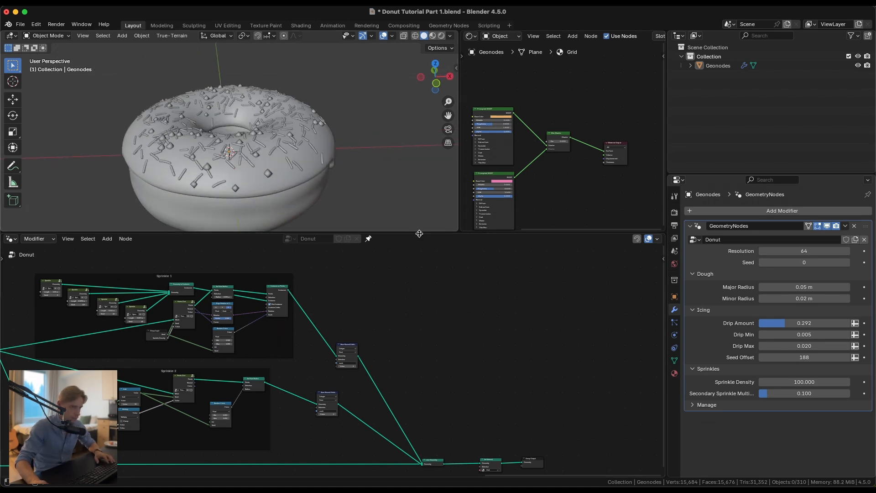
Enlarge the Shader Editor by shrinking the geometry node editor and narrowing the 3D viewport.
left_click_drag(419, 234, 419, 456)
left_click_drag(463, 282, 292, 275)
middle_click_drag(326, 258, 438, 246)
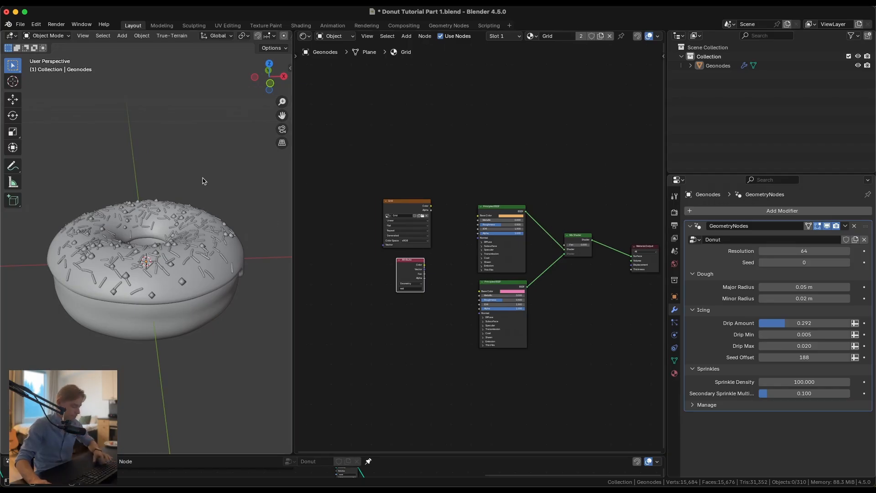
Hide the 3D viewport's toolbar and overlays and switch the donut to rendered shading.
key("t")
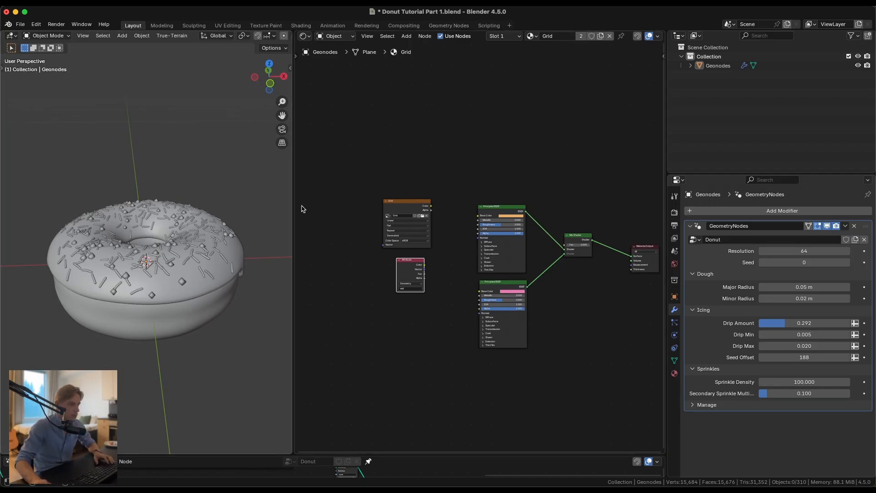
scroll(268, 36, "down", 5)
left_click(245, 36)
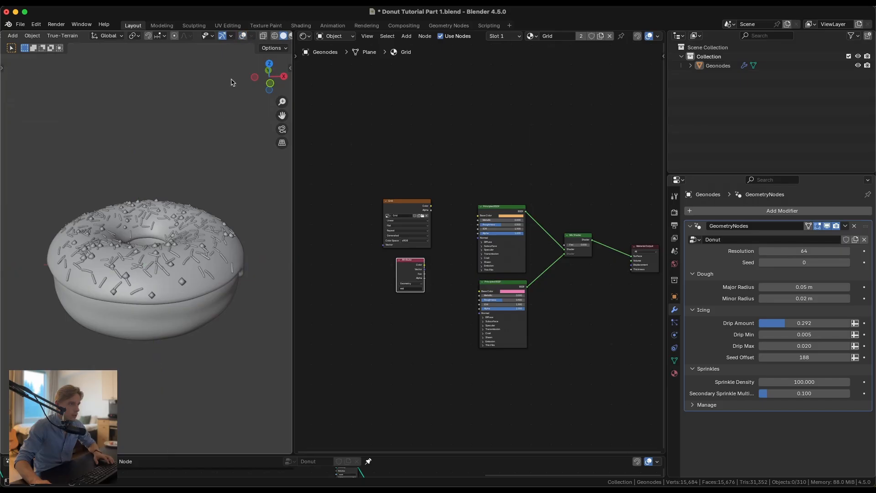
middle_click_drag(192, 239, 166, 250)
key("z")
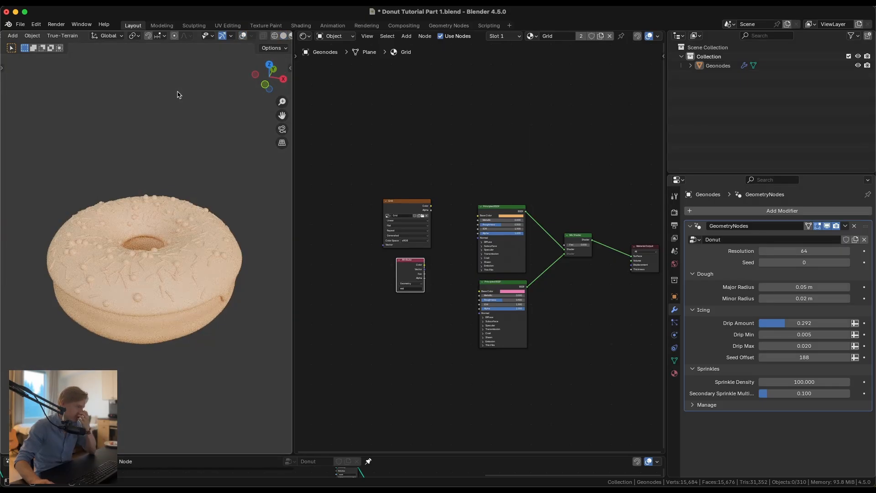
Move the Grid image texture node away from the Attribute node to free space in the material graph.
scroll(472, 191, "up", 3)
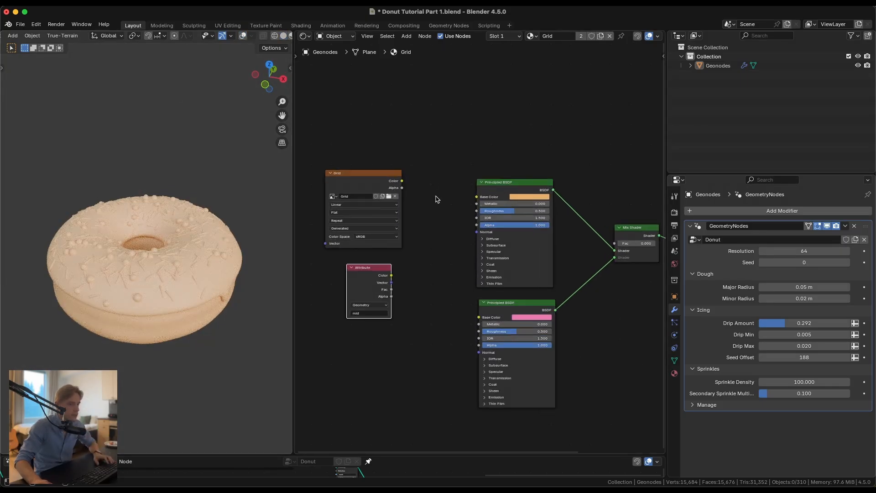
mouse_move(574, 213)
left_mouse_down()
mouse_move(607, 214)
mouse_move(568, 213)
left_mouse_up()
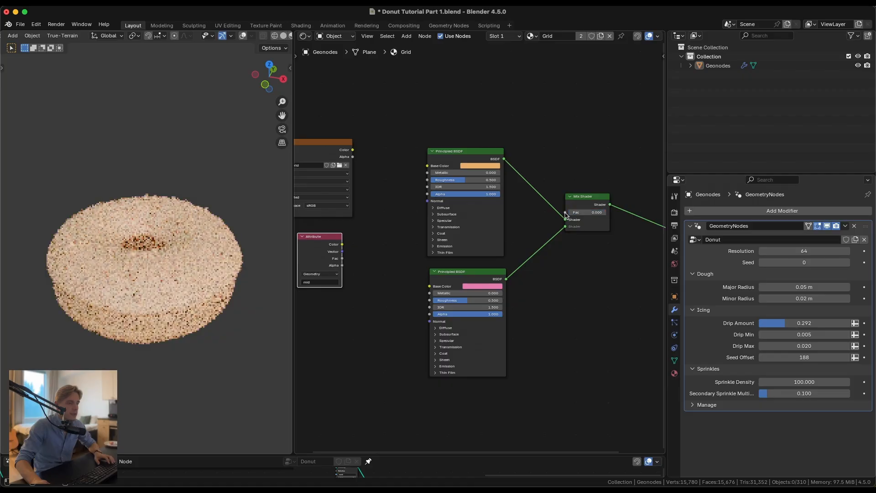
middle_click_drag(407, 218, 515, 216)
scroll(515, 216, "down", 1)
left_click_drag(431, 235, 436, 238)
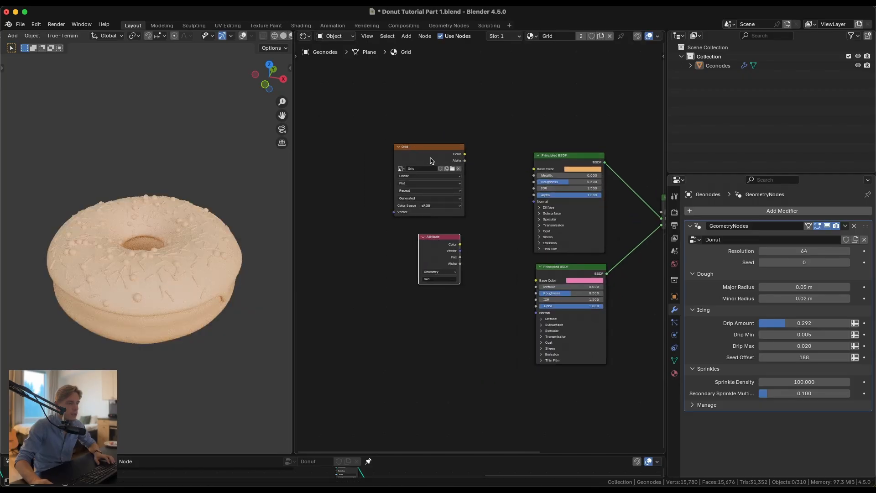
left_click_drag(430, 157, 296, 234)
Duplicate the Attribute node above the original and set the copy's attribute name to mask.
scroll(442, 223, "up", 8)
left_click_drag(391, 246, 370, 235)
scroll(372, 233, "up", 1)
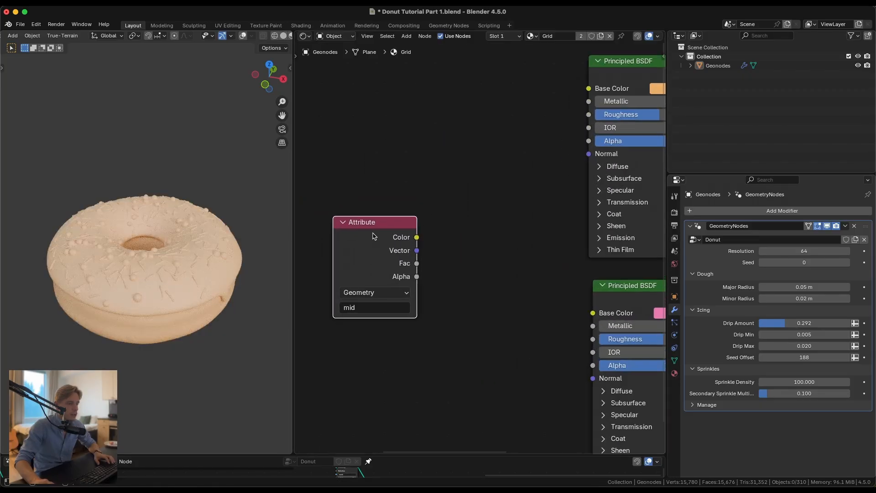
middle_click_drag(372, 234, 376, 285)
key("shift+d")
left_click(368, 121)
scroll(367, 151, "up", 2)
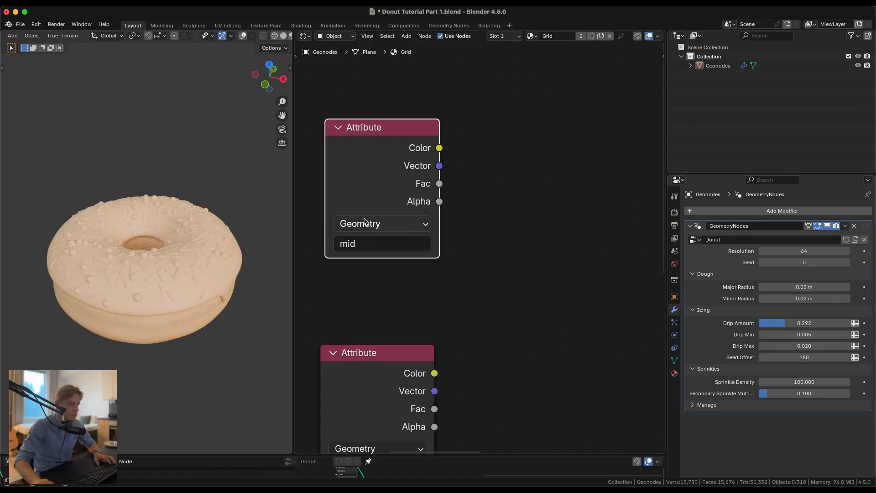
left_click(391, 245)
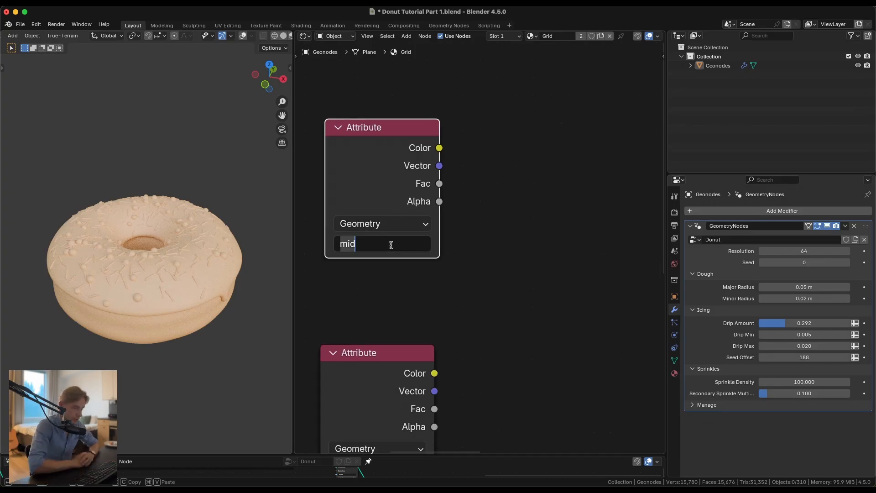
type("mask")
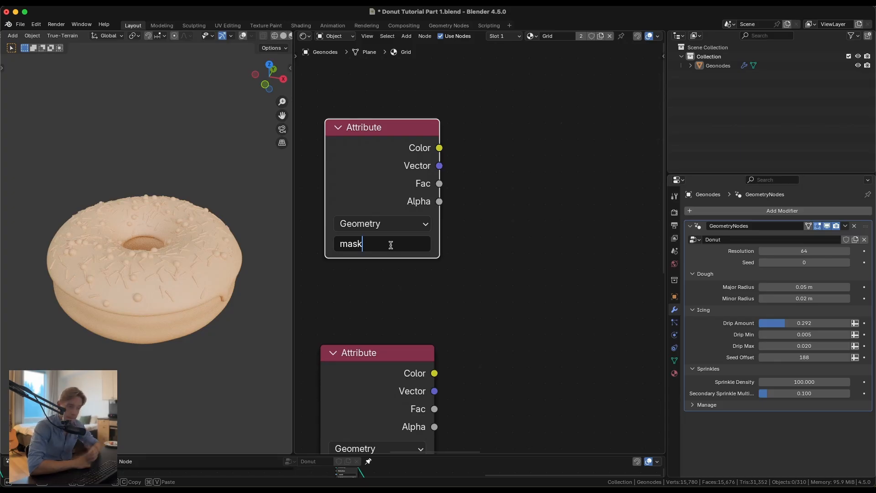
key("Return")
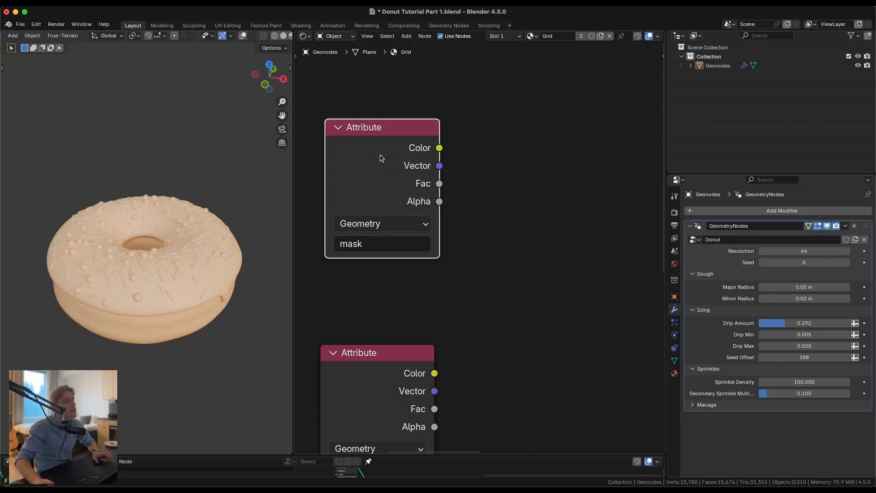
Preview the mask attribute directly on the donut and examine its dough, icing and sprinkle regions.
left_click(381, 158, "ctrl+shift")
middle_click_drag(171, 254, 186, 252, "shift")
scroll(208, 274, "up", 2)
scroll(215, 283, "down", 3)
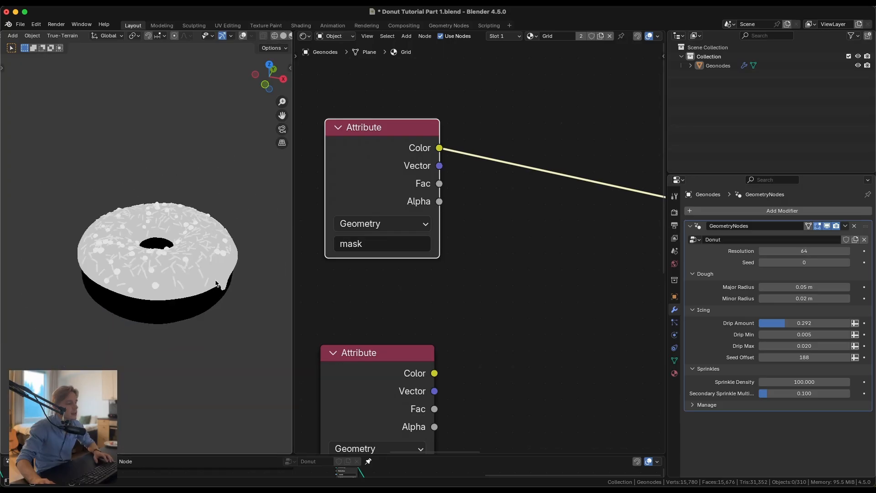
scroll(166, 249, "up", 5)
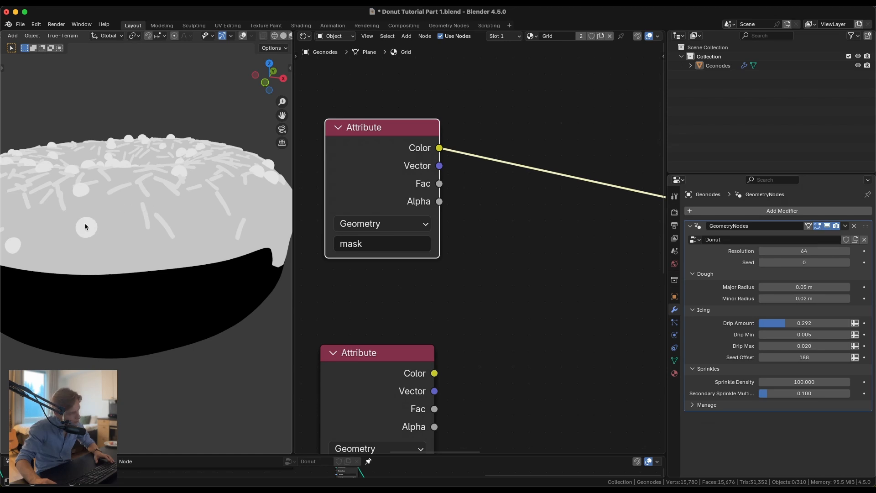
scroll(484, 207, "down", 5)
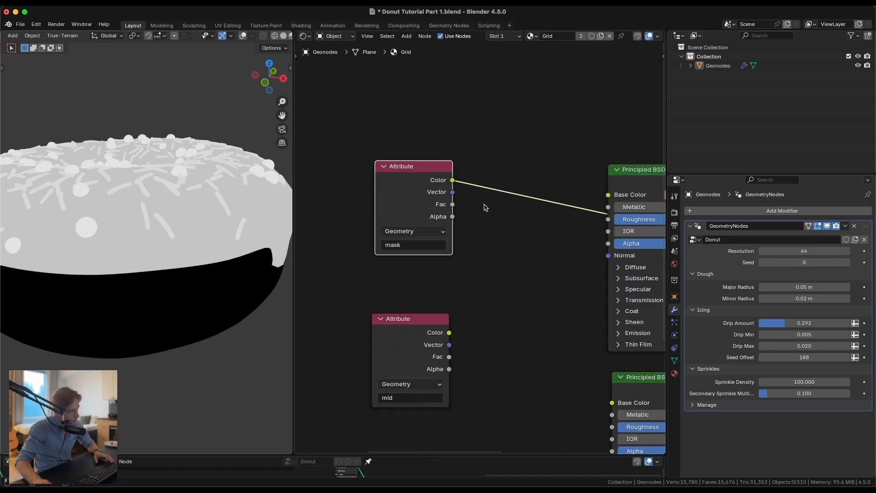
Insert a Math node in Compare mode on the output link of the mask Attribute node.
middle_click_drag(483, 206, 415, 216)
scroll(340, 212, "down", 5)
middle_click_drag(347, 220, 427, 220)
left_click_drag(458, 220, 349, 211)
key("shift+a")
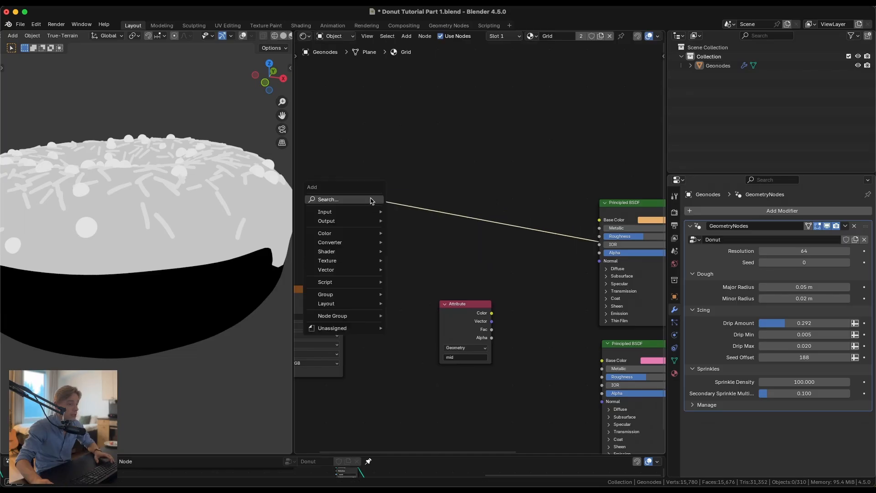
type("compa")
key("Return")
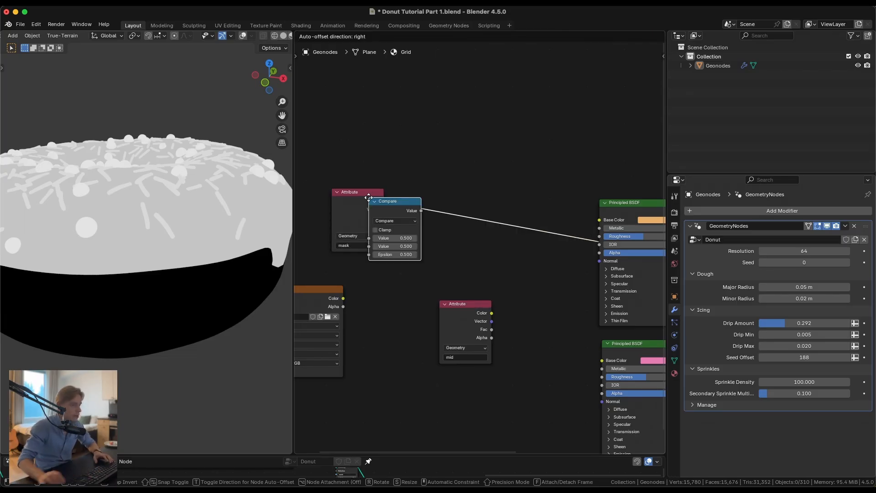
left_click(445, 219)
scroll(444, 219, "up", 2)
scroll(425, 200, "up", 2)
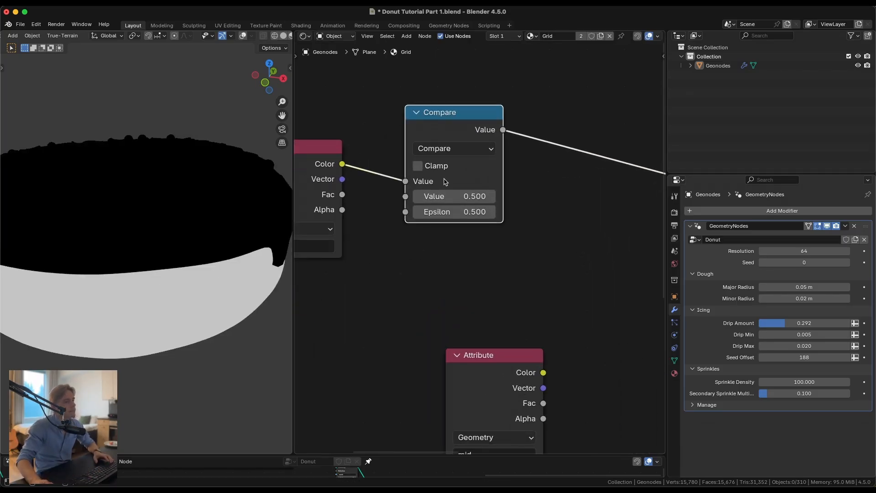
Set the Compare node's epsilon to 0.001.
left_click(457, 199)
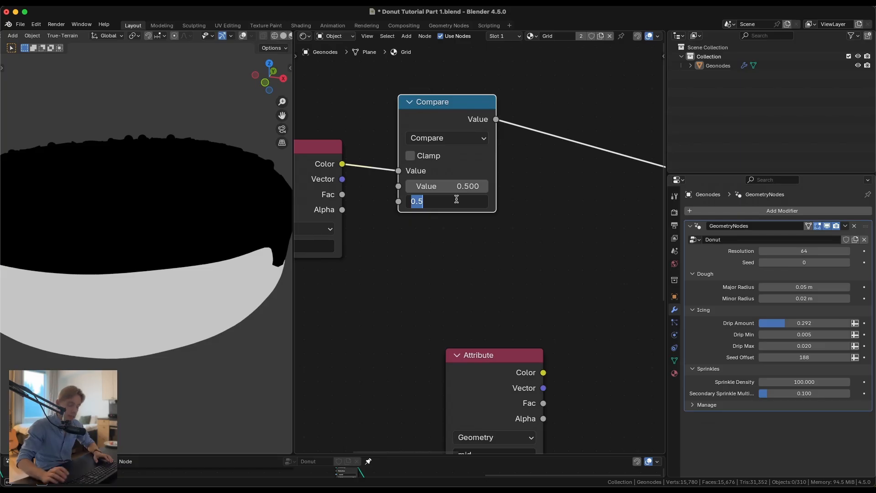
key("BackSpace")
type("0.001")
key("Return")
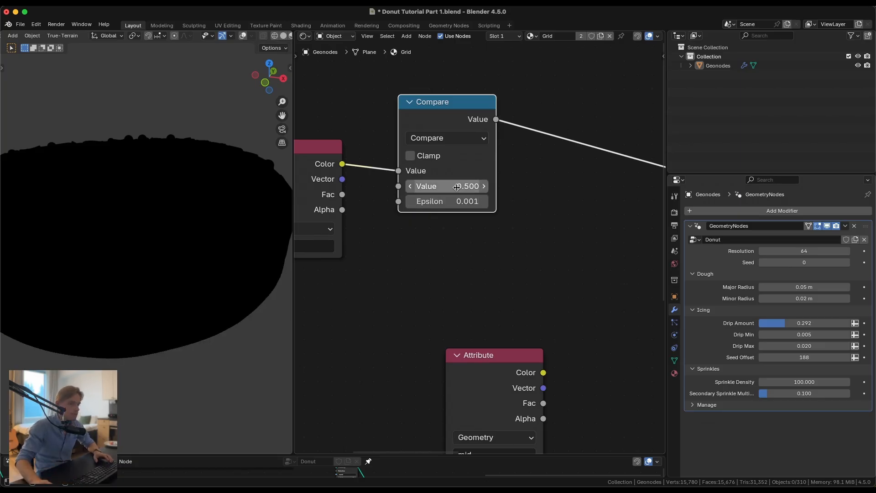
Set the Compare node's comparison value to 0 to isolate the dough.
left_click(455, 186)
type("0")
key("Return")
scroll(455, 184, "down", 4)
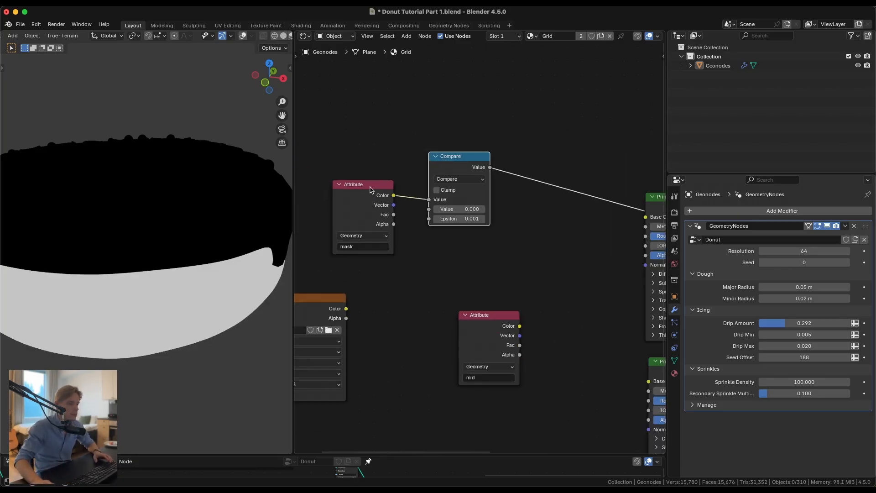
middle_click_drag(253, 256, 202, 253)
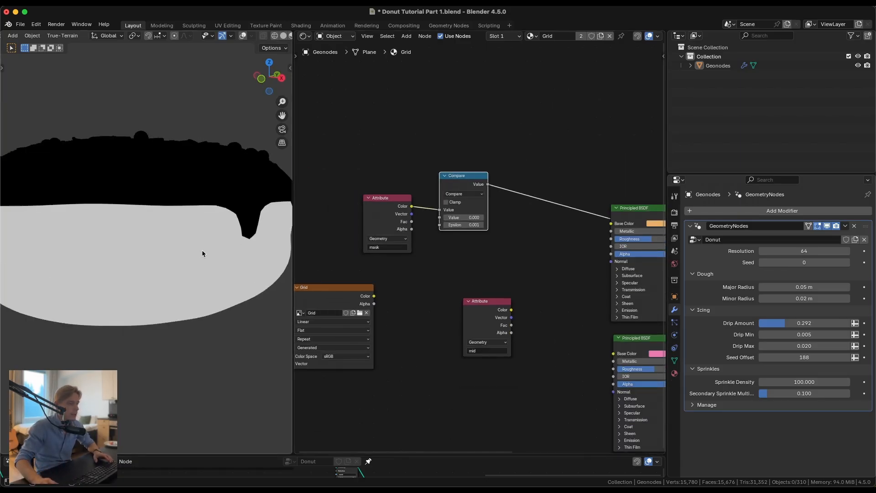
Set the Compare node's comparison value to 1 to isolate the icing.
left_click(468, 218)
type("1")
key("Return")
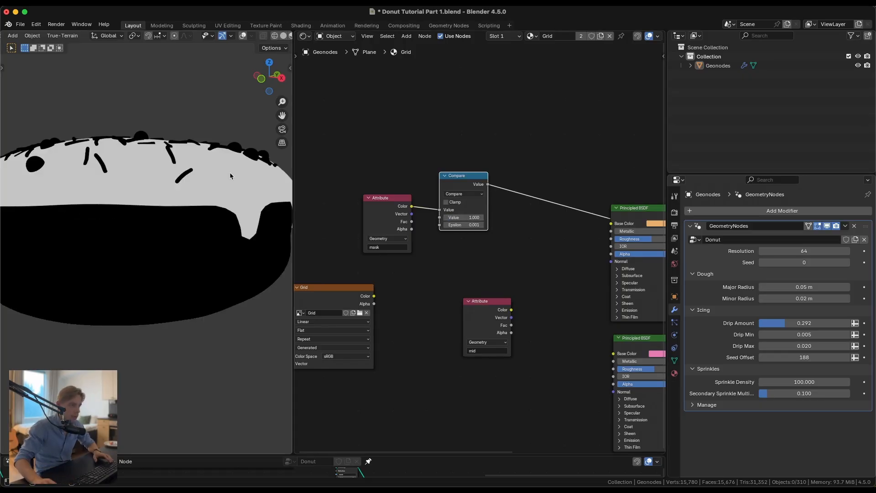
middle_click_drag(247, 215, 219, 238)
scroll(365, 211, "down", 2)
Connect the Compare output to the Mix Shader's Fac input and send the Mix Shader to the Material Output.
middle_click_drag(520, 212, 467, 213)
scroll(467, 213, "down", 2)
left_click_drag(437, 210, 619, 268)
middle_click_drag(598, 265, 478, 261)
left_click(502, 254, "ctrl+shift")
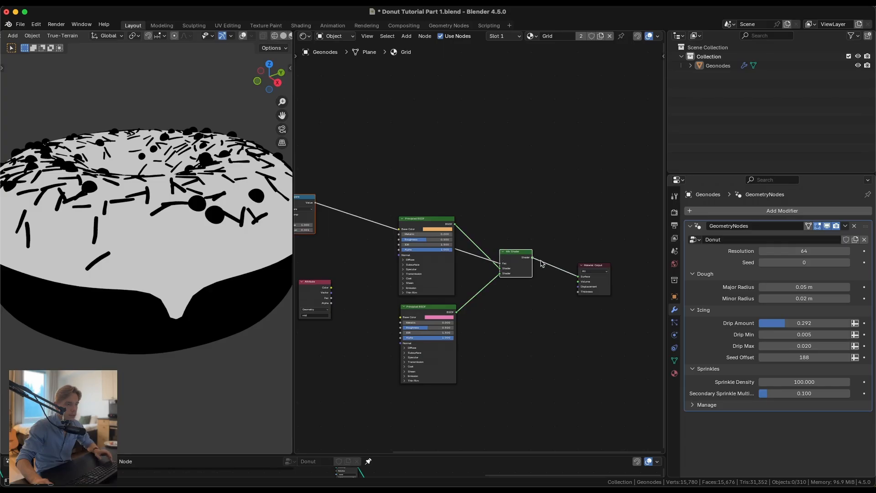
scroll(197, 241, "up", 2)
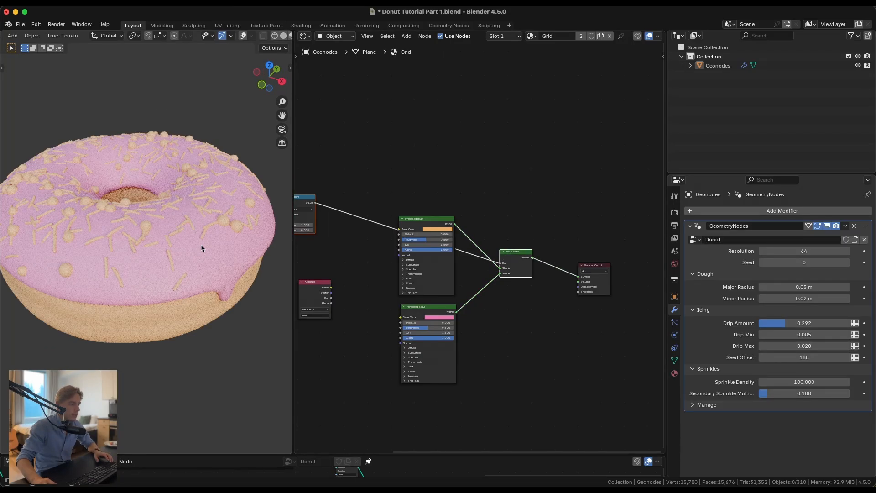
middle_click_drag(201, 246, 168, 237)
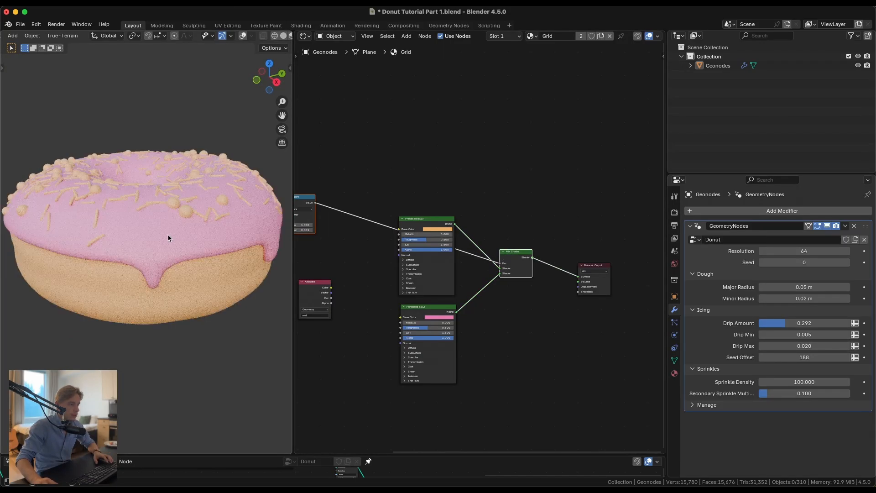
Insert a duplicate of the Mix Shader on the link to the Material Output.
left_click(513, 257)
key("shift+d")
left_click(575, 265)
Duplicate the pink Principled BSDF, make its base color light blue and connect it to the second Mix Shader's free shader input.
left_click(446, 312)
key("shift+d")
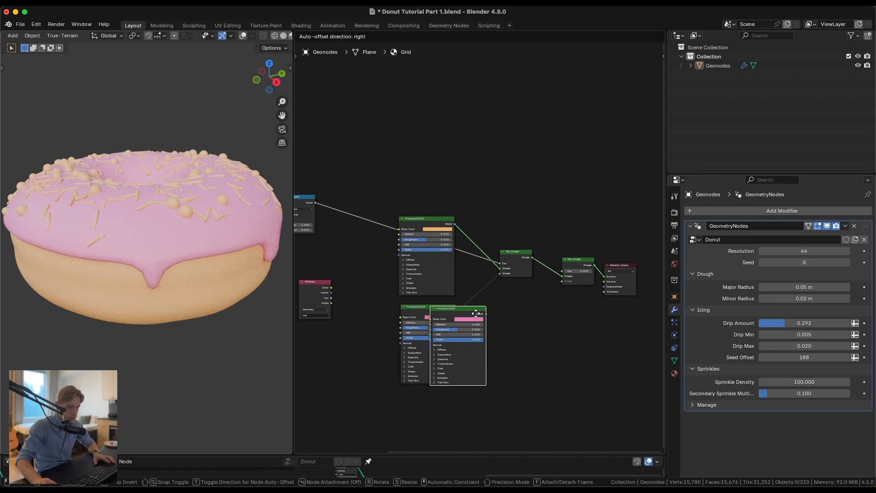
left_click(523, 314)
left_click(524, 321)
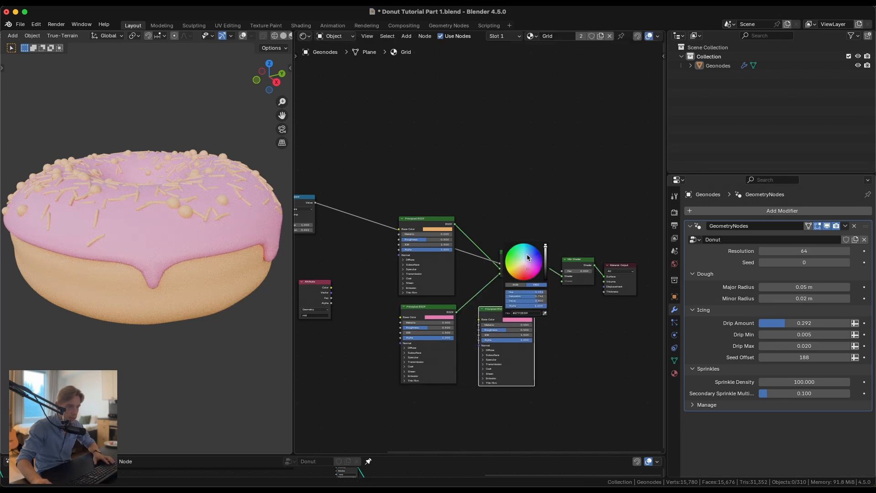
left_click_drag(534, 314, 563, 281)
Duplicate the Compare node with its mask link kept and set the copy's comparison value to 2.
middle_click_drag(342, 227, 393, 260)
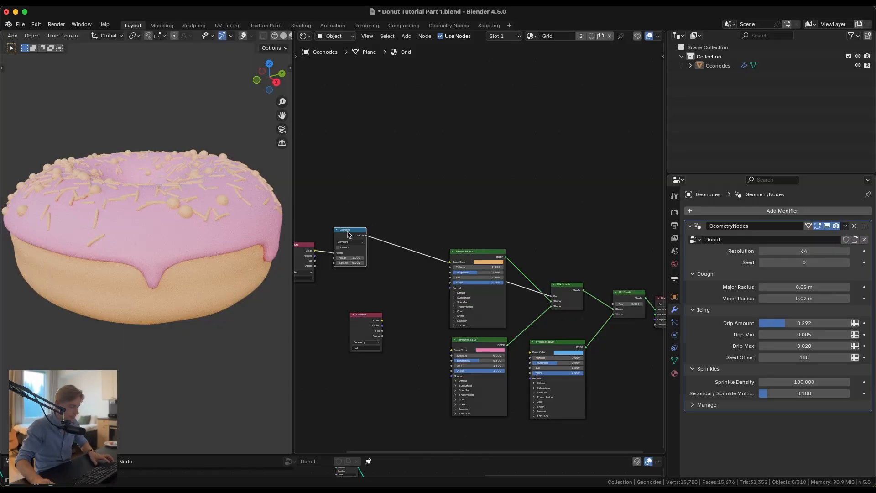
left_click(361, 247)
key("shift+d")
type("2")
key("Return")
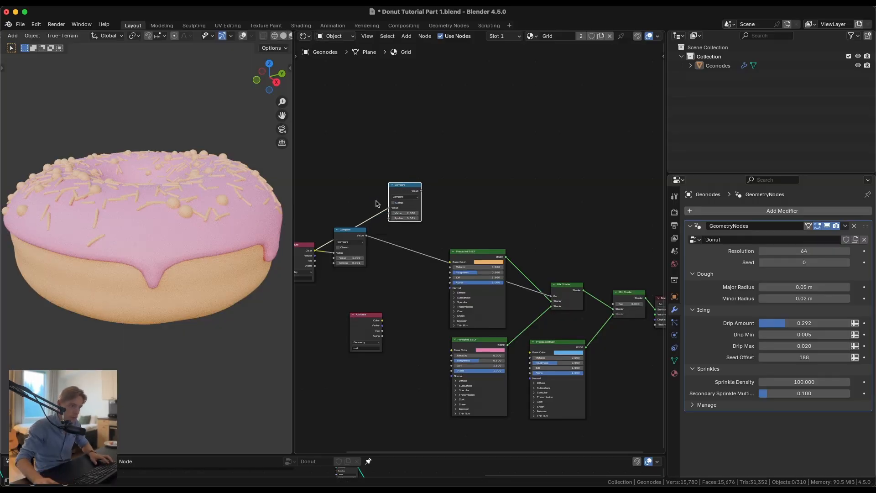
Connect the new Compare output to the second Mix Shader's Fac input and move the Material Output farther away.
left_click_drag(421, 191, 613, 304)
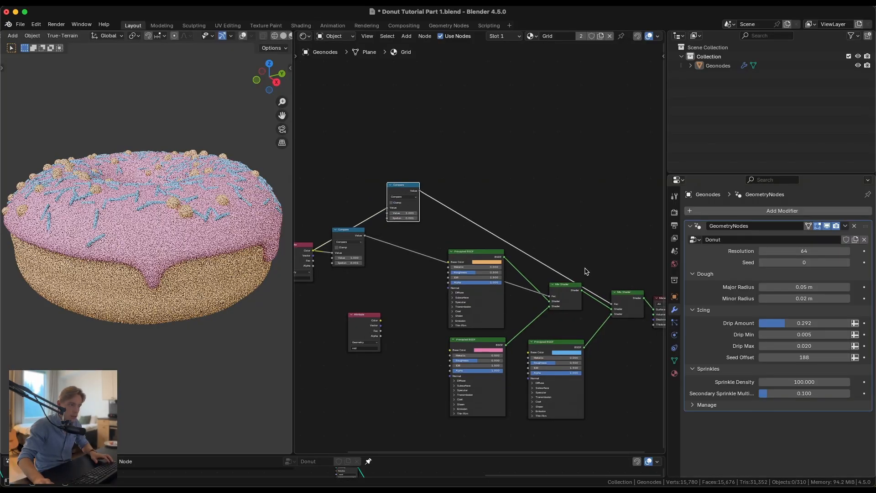
middle_click_drag(555, 231, 400, 211)
left_click_drag(516, 278, 618, 273)
left_click_drag(514, 248, 420, 324)
key("shift+d")
right_click(479, 334)
key("super+z")
Insert a duplicate of the second Mix Shader on the link before the Material Output.
left_click(480, 278)
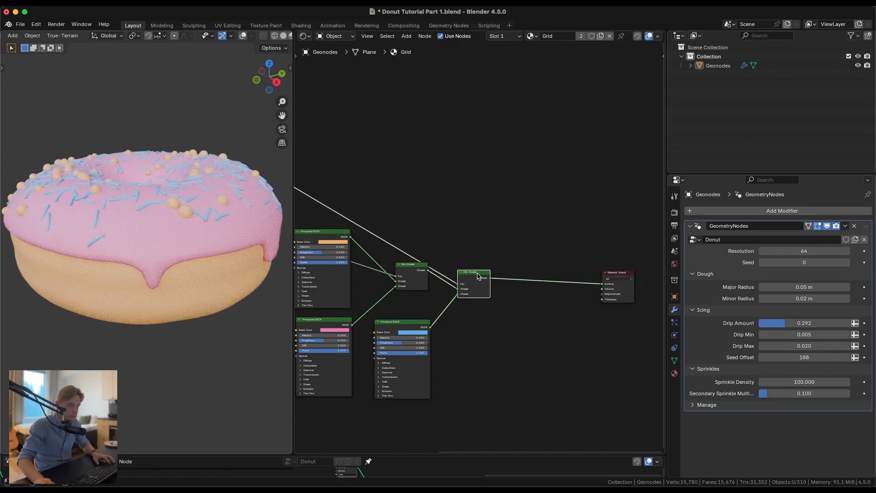
key("shift+d")
left_click(546, 274)
Duplicate the blue Principled BSDF, make it white with metallic 1 and connect it to the third Mix Shader's free shader input.
left_click(424, 327)
key("shift+d")
left_click(479, 326)
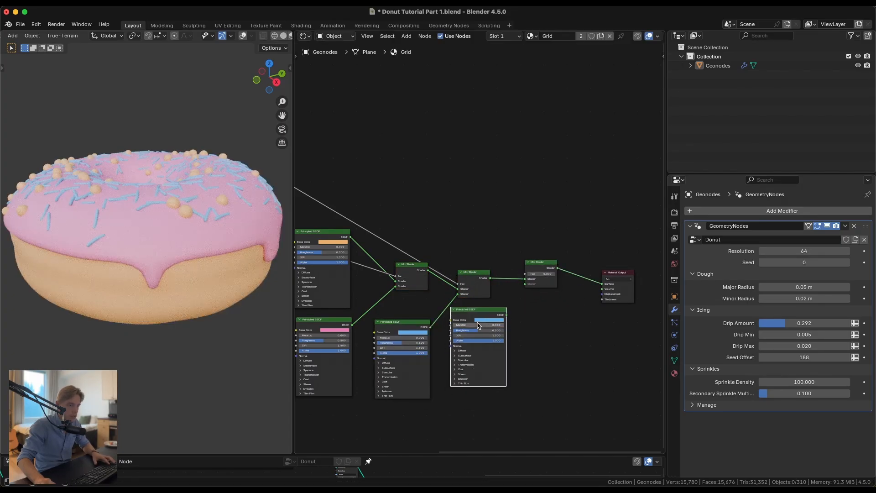
left_click(479, 321)
mouse_move(504, 297)
left_mouse_down()
mouse_move(478, 297)
mouse_move(519, 297)
left_mouse_up()
mouse_move(516, 292)
left_mouse_down()
mouse_move(478, 297)
mouse_move(519, 302)
left_mouse_up()
scroll(523, 351, "up", 3)
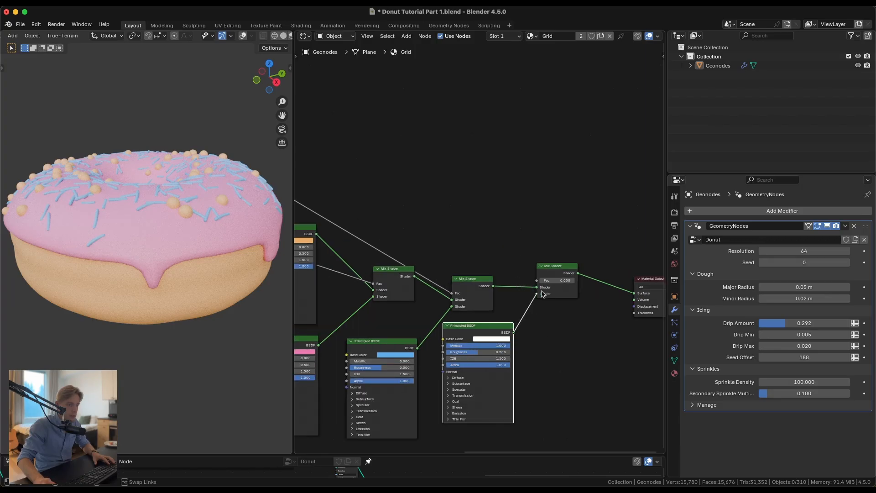
Duplicate the second Compare node with its mask link kept and connect the copy's output to the third Mix Shader's Fac input.
scroll(544, 295, "down", 3)
left_click(355, 210)
key("shift+d")
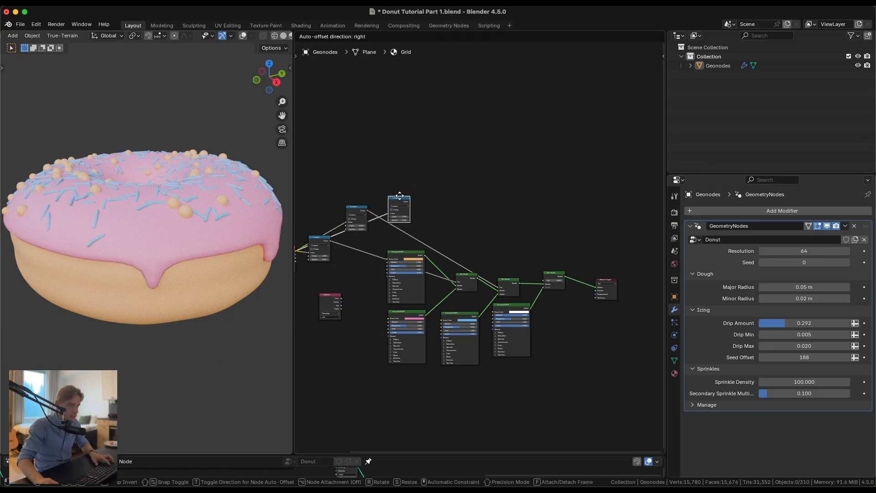
left_click(439, 209)
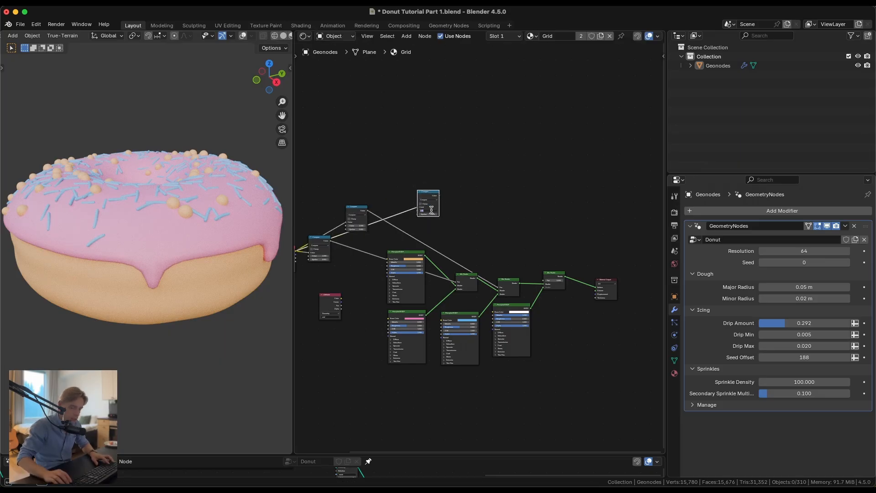
left_click_drag(439, 195, 543, 281)
Inspect the shaded dough, icing and both sprinkle types on the donut from above and from the side.
middle_click_drag(208, 196, 233, 237)
scroll(164, 217, "up", 3)
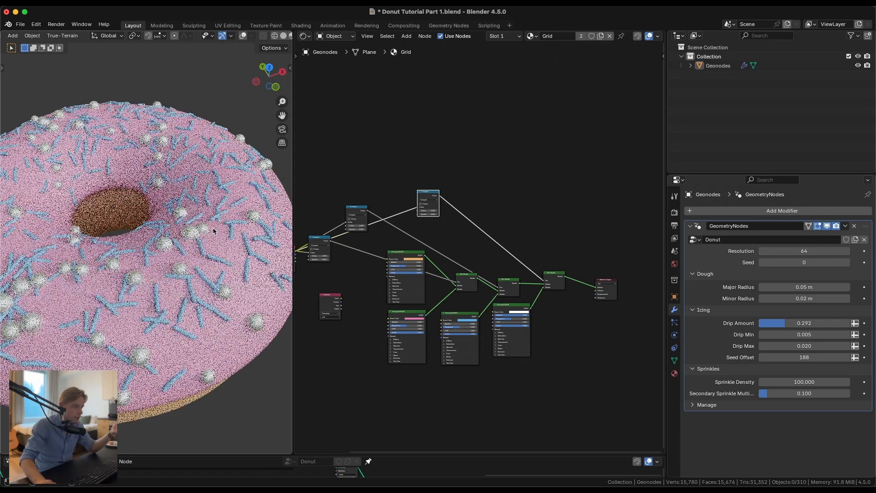
middle_click_drag(164, 218, 187, 255)
scroll(187, 256, "down", 3)
middle_click_drag(128, 299, 138, 285)
scroll(138, 285, "up", 2)
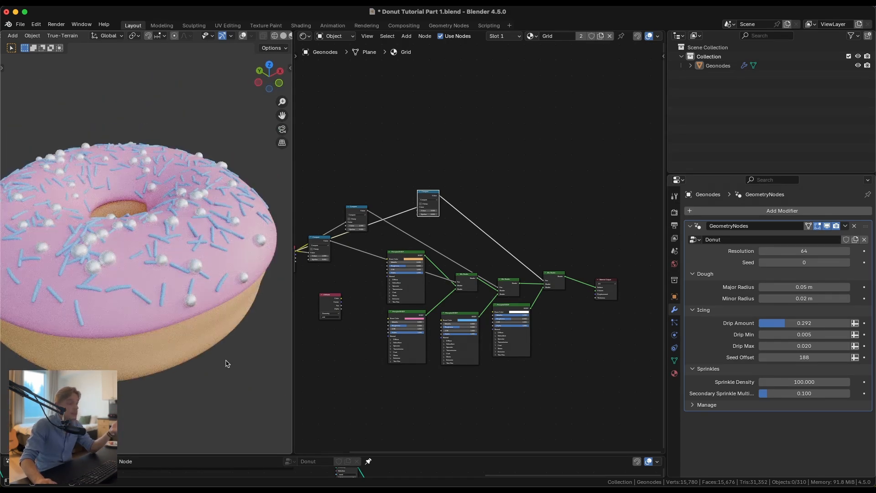
middle_click_drag(194, 248, 183, 225)
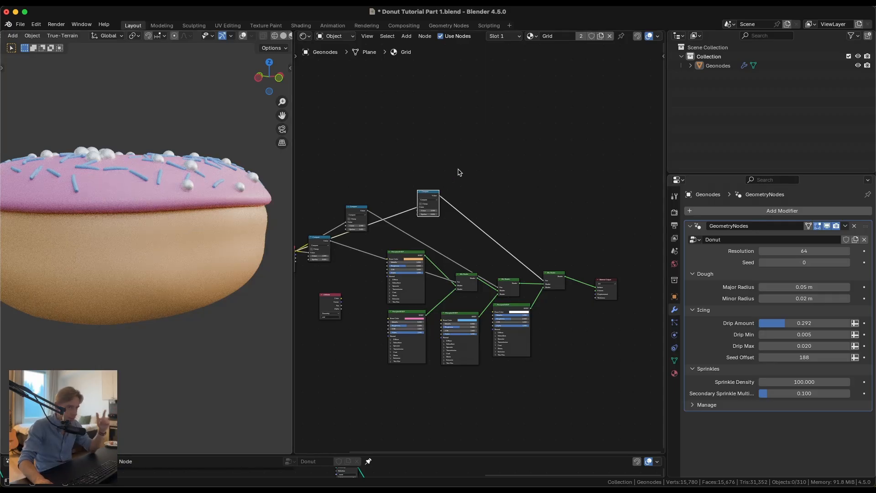
Delete every node of the Grid material except the Material Output.
scroll(454, 193, "down", 2)
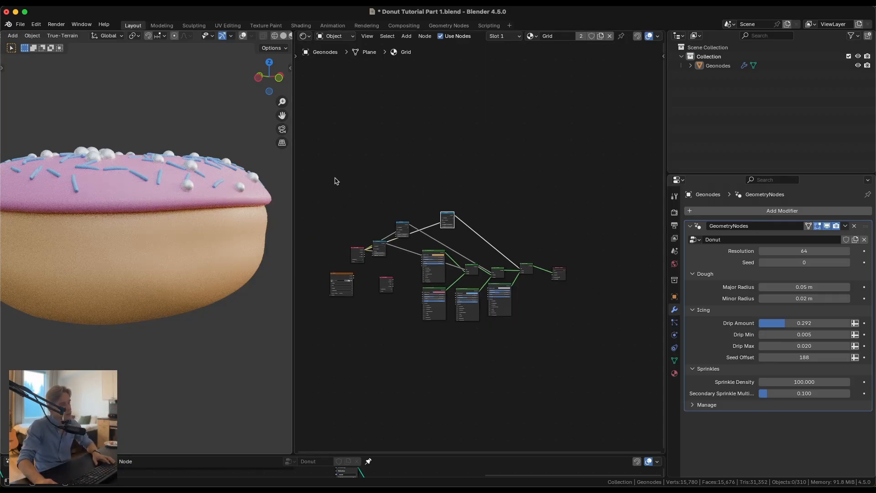
left_click_drag(336, 180, 532, 376)
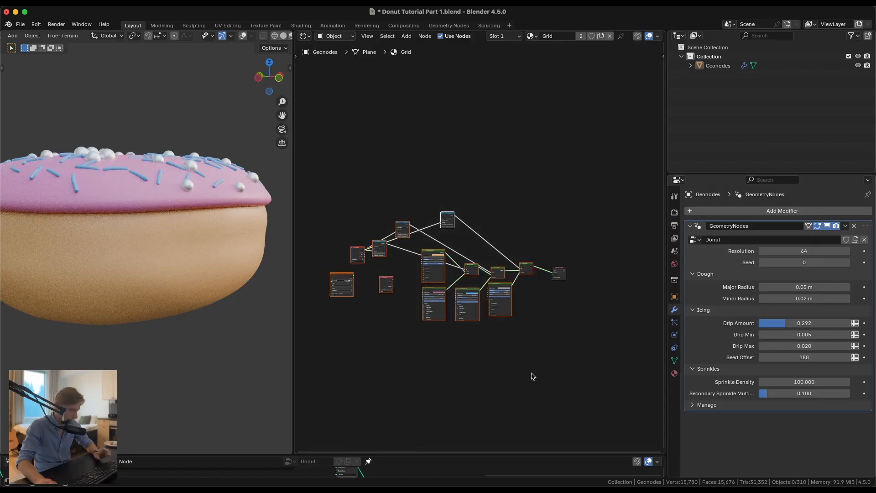
key("x")
Add a Principled BSDF node, connect it to the Material Output's Surface input and place it beside that node.
key("shift+a")
type("pr")
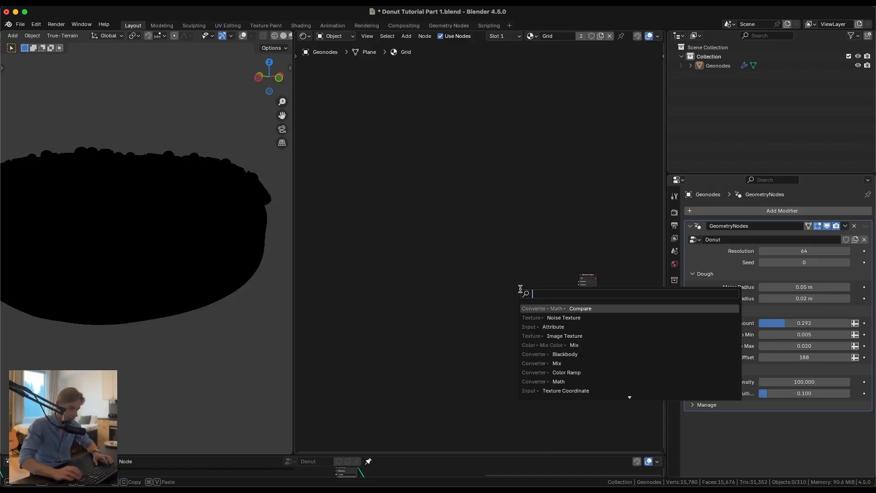
type("in")
key("Return")
left_click(525, 279)
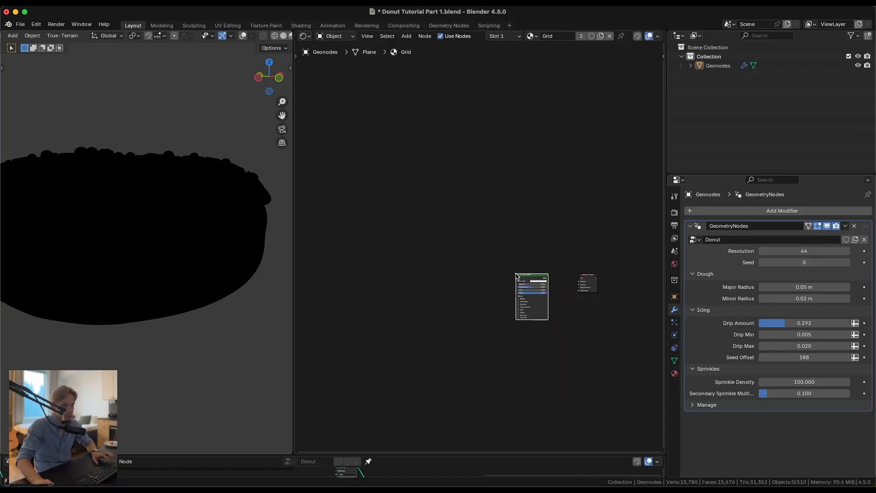
scroll(550, 284, "up", 9)
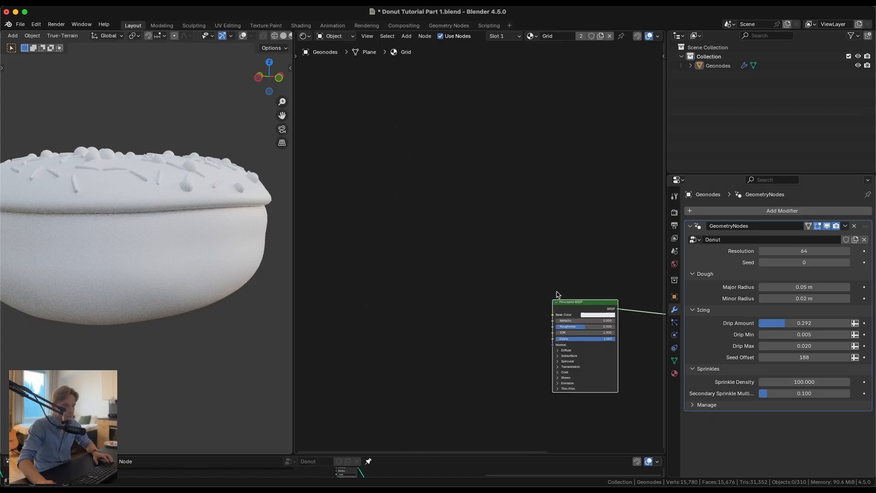
middle_click_drag(557, 294, 445, 258)
scroll(452, 262, "up", 5)
left_click_drag(463, 275, 496, 274)
Show the whole donut in solid viewport shading and save the file.
middle_click_drag(196, 202, 193, 223)
scroll(193, 223, "down", 5)
scroll(193, 225, "up", 5)
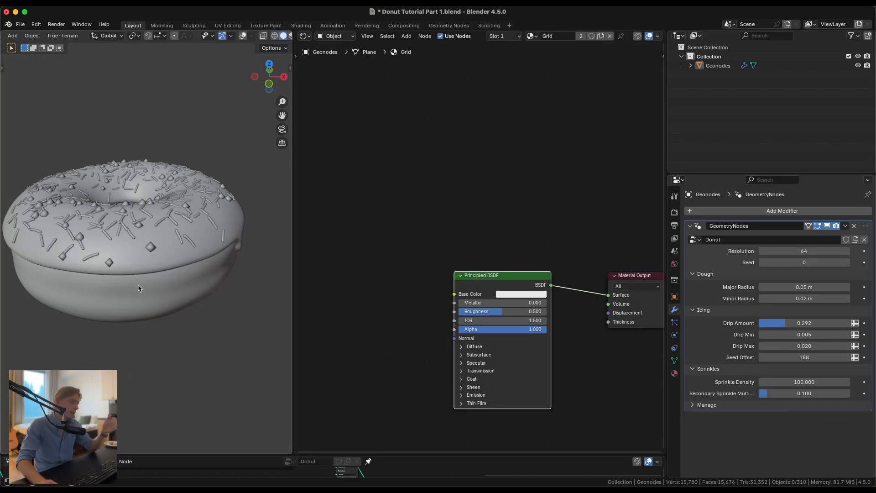
key("super+s")
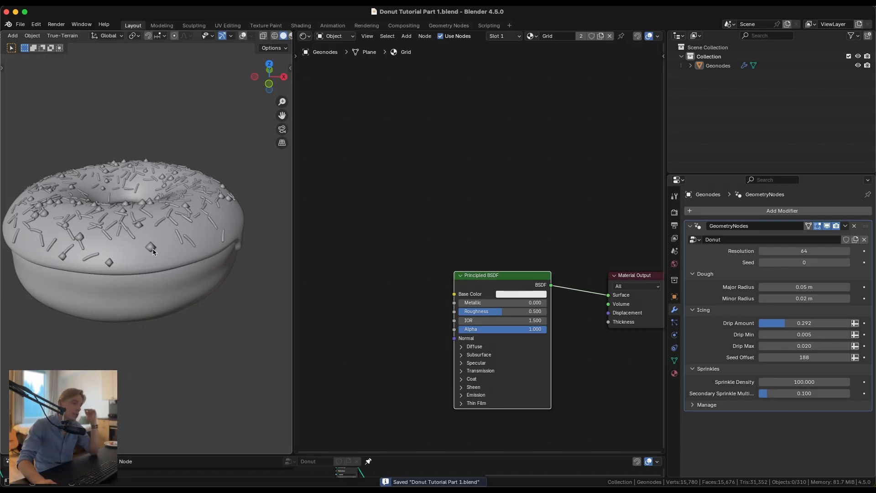
Add three empty material slots to the donut object.
left_click(502, 36)
left_click(553, 54)
left_click(553, 54)
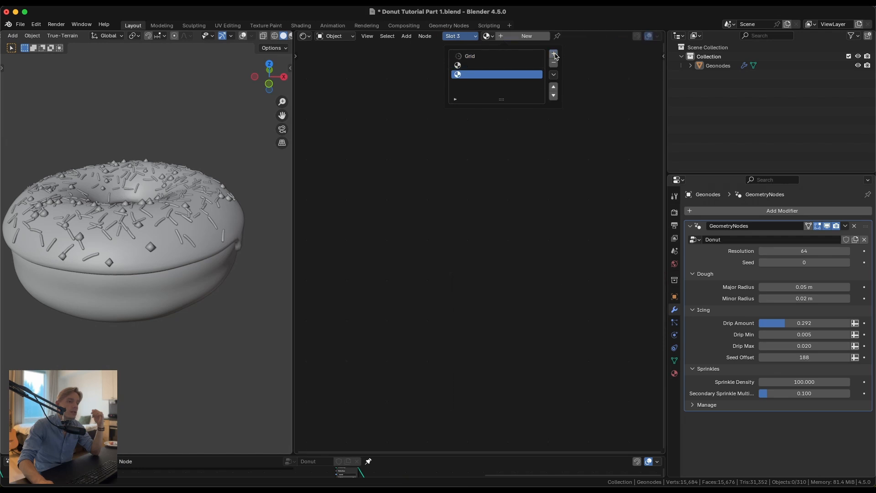
left_click(553, 54)
Rename the Grid material in the first slot as Dough.
left_click(480, 56)
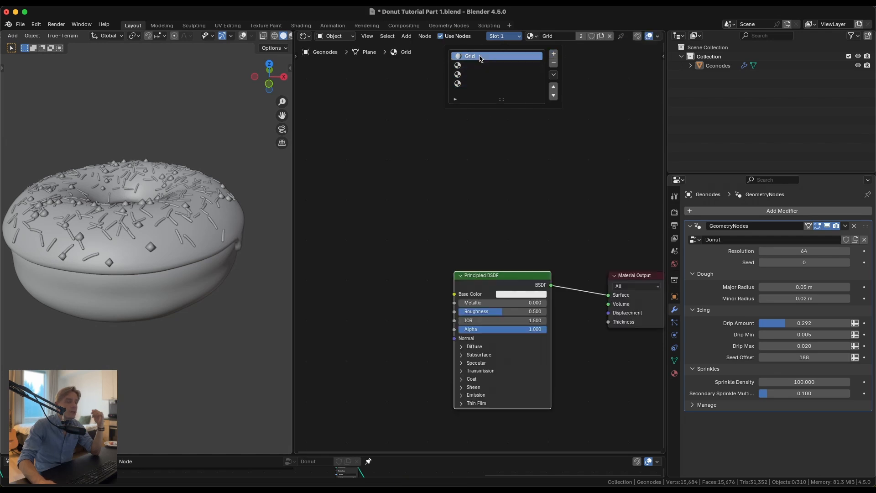
double_click(553, 37)
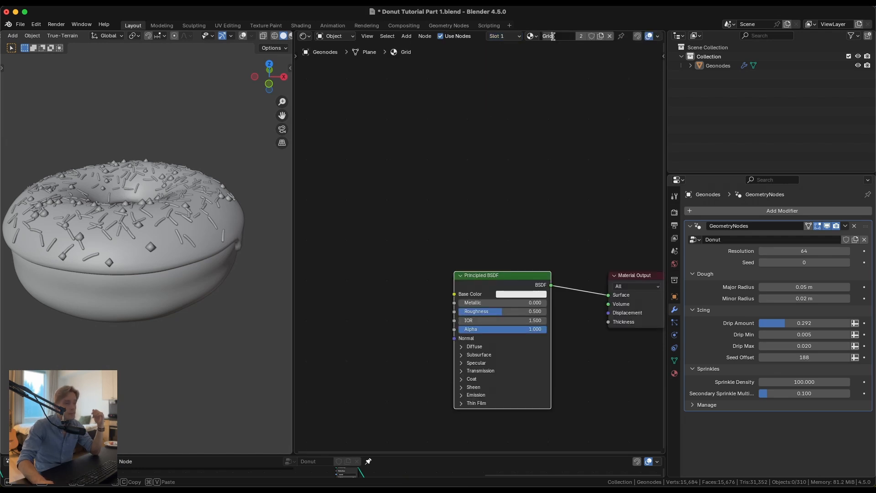
type("Sough")
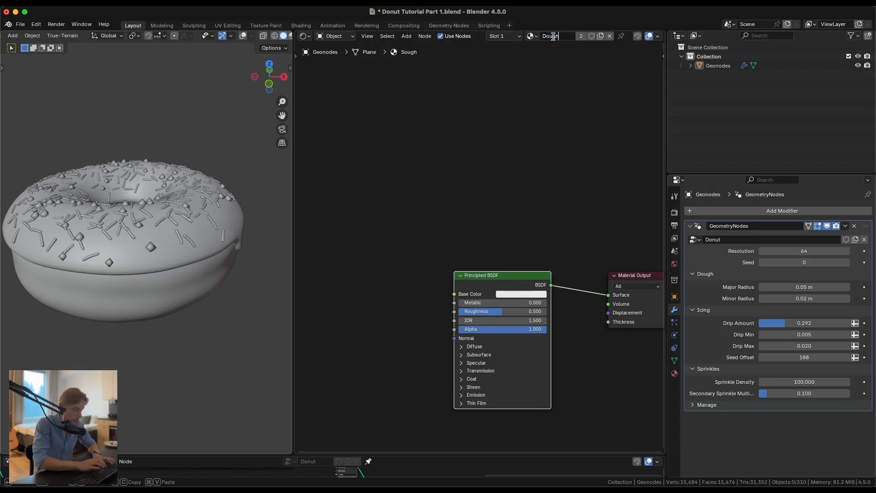
key("Return")
Create a new material in the second slot and name it Icing.
left_click(512, 38)
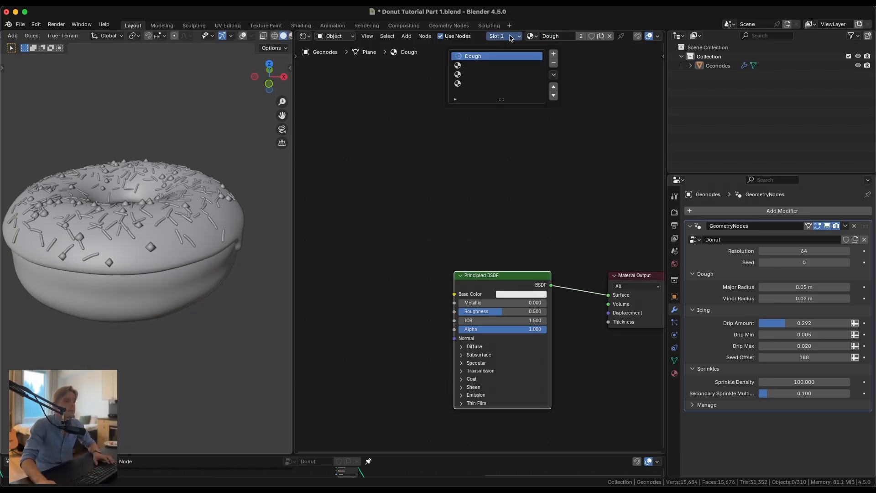
left_click(493, 67)
left_click(526, 35)
left_click(528, 35)
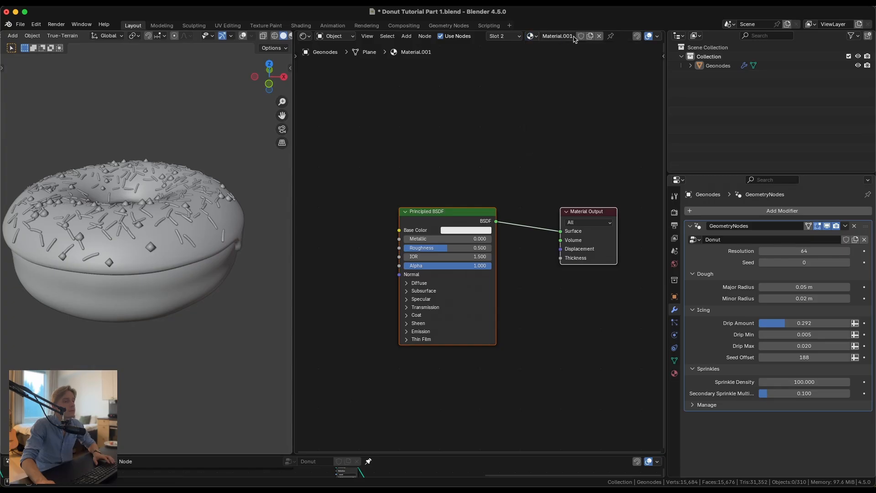
double_click(560, 37)
type("Icing")
key("Return")
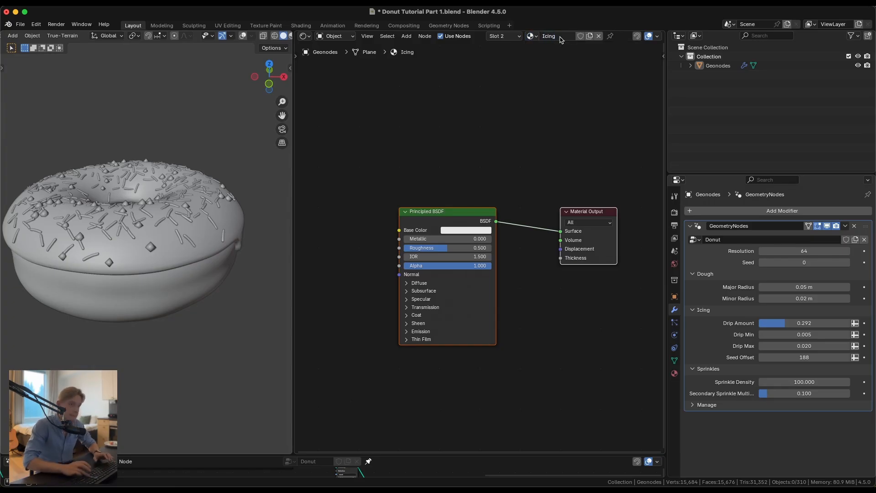
Create a new material in the third slot and name it Sprikle 1.
left_click(504, 36)
left_click(493, 75)
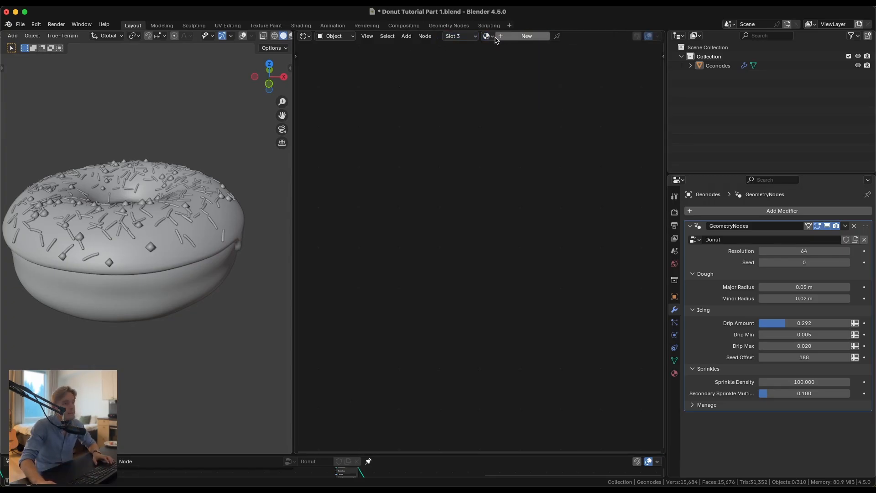
left_click(527, 35)
double_click(564, 36)
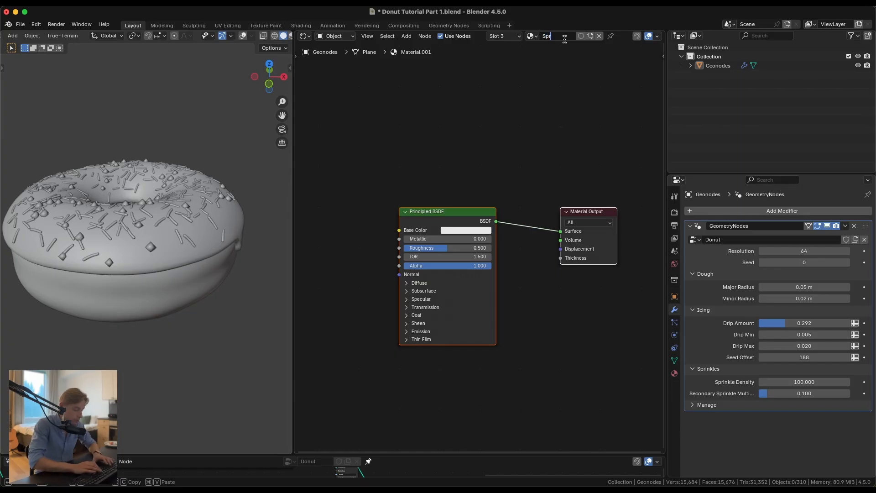
type("Sprikle 1")
key("Return")
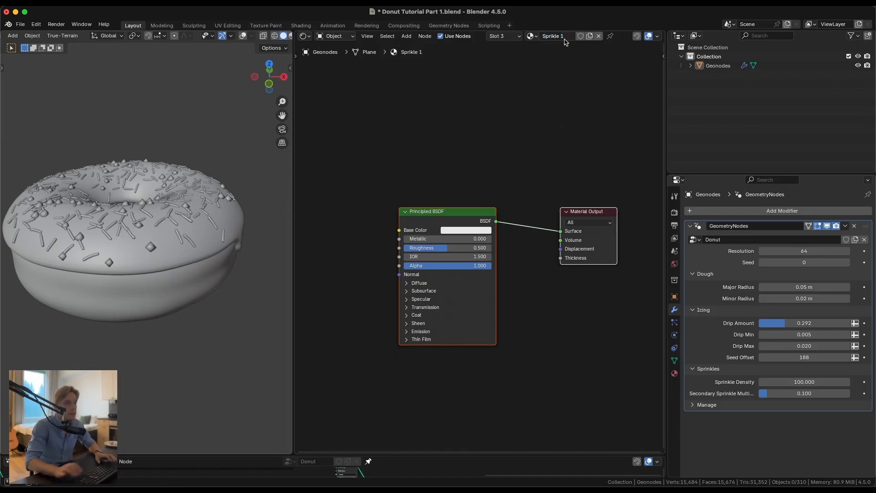
Create a new material in the fourth slot and name it Sprikle 2.
left_click(508, 36)
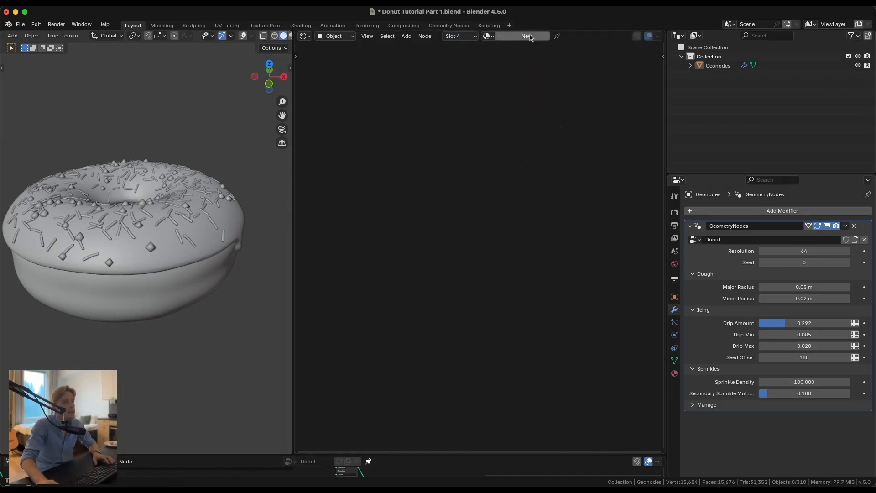
left_click(536, 35)
double_click(551, 36)
type("Sprikle 2")
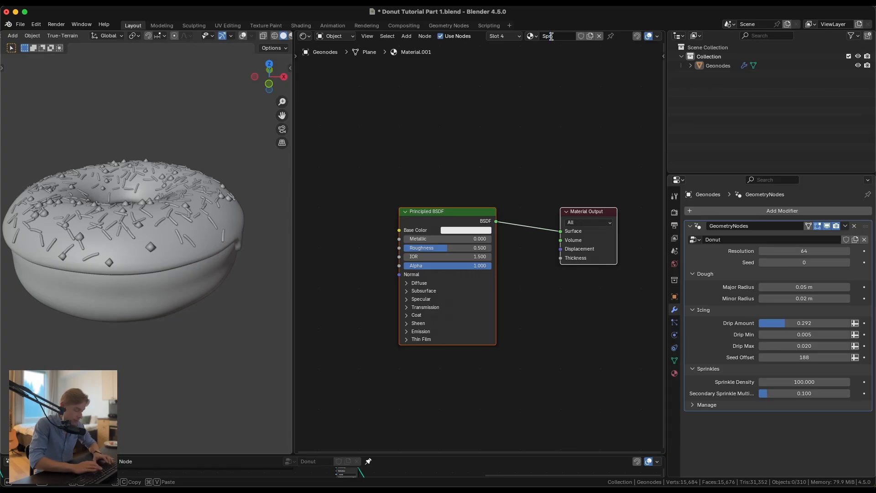
key("Return")
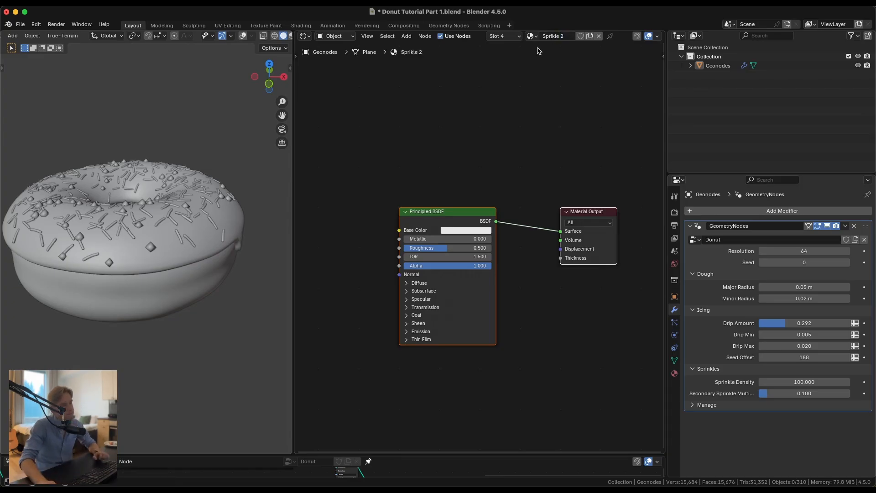
left_click_drag(456, 220, 470, 228)
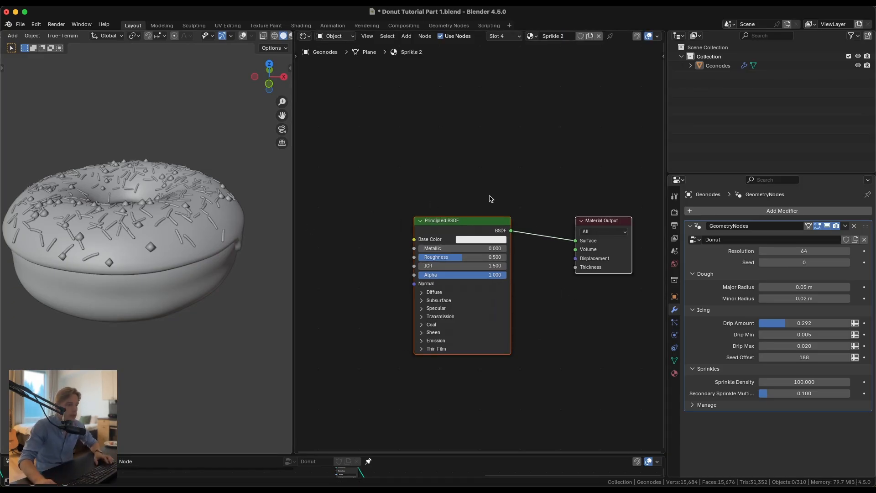
Set the Dough material's viewport display color to a light orange.
left_click(520, 35)
left_click(483, 57)
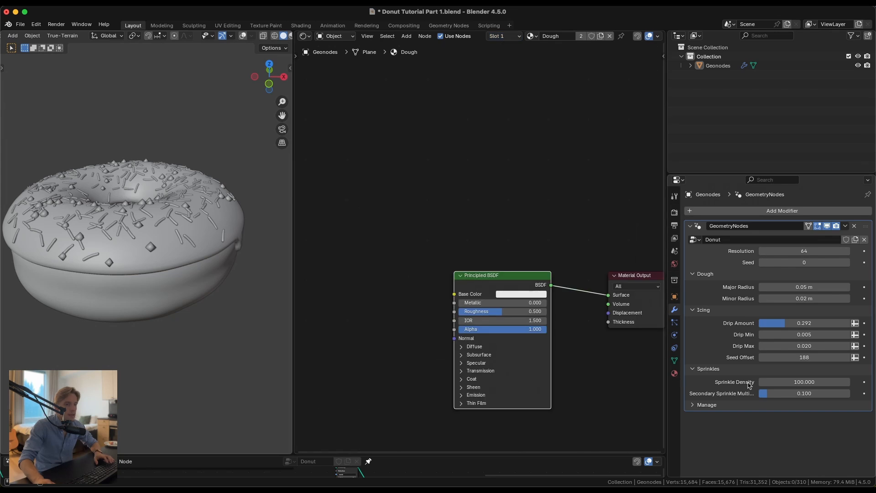
left_click(675, 373)
scroll(719, 360, "down", 5)
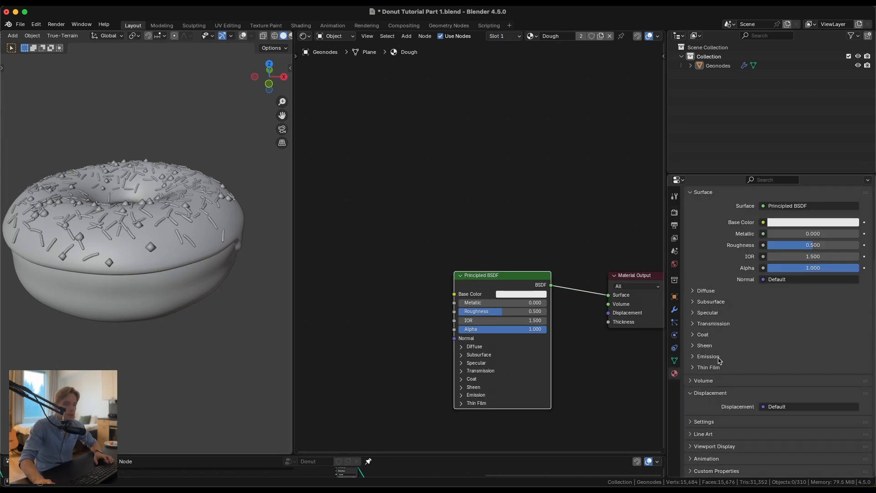
left_click(715, 446)
scroll(726, 311, "down", 6)
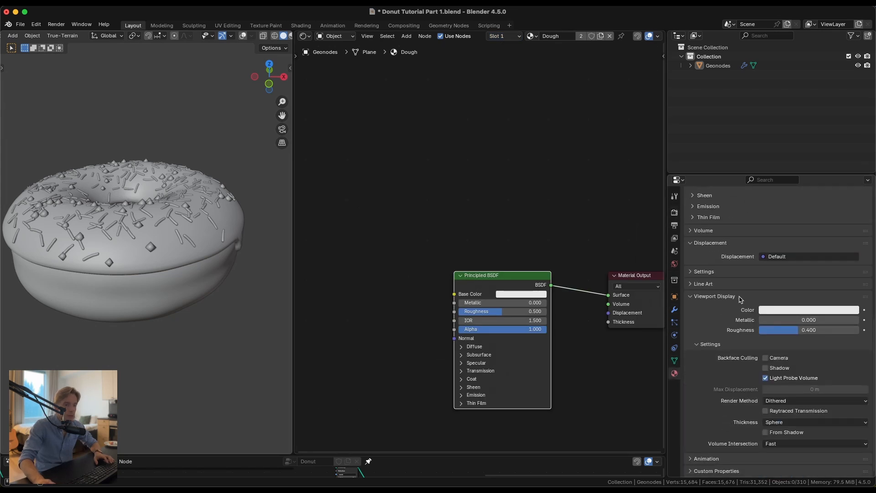
left_click(791, 310)
left_click_drag(803, 206, 799, 209)
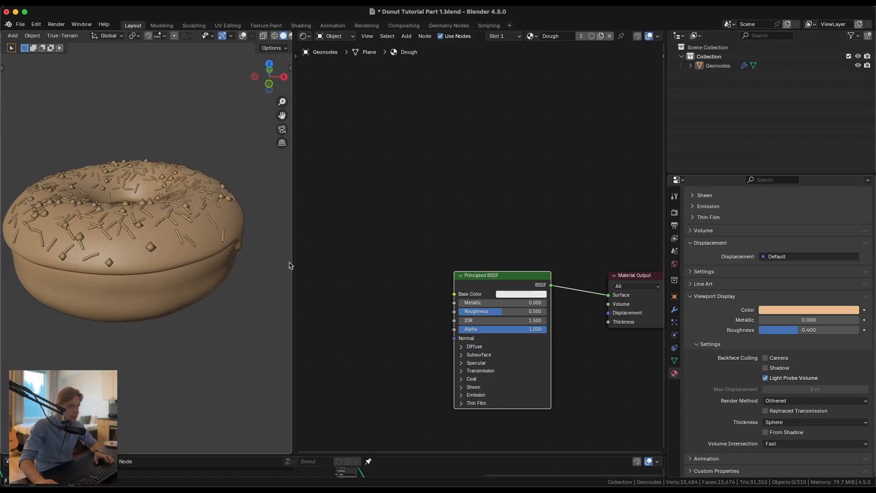
Set the Icing material's viewport display color to pink and its viewport roughness to 0.242.
left_click(504, 36)
left_click(484, 65)
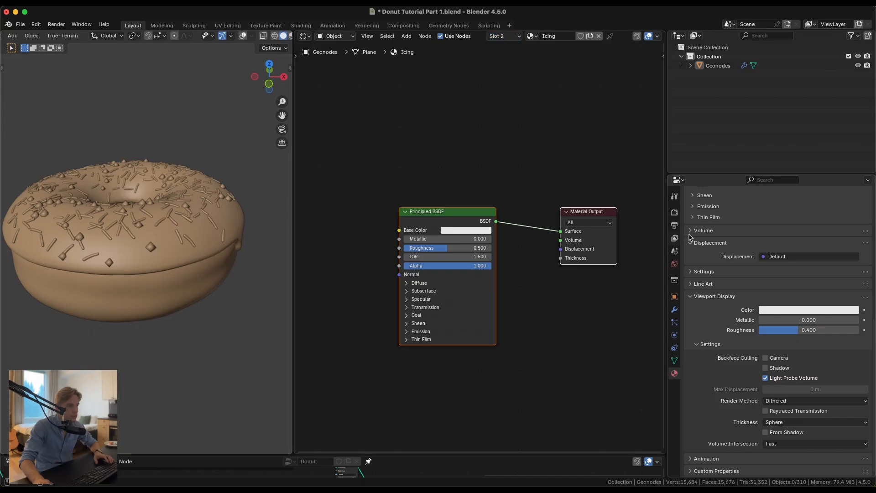
left_click(792, 310)
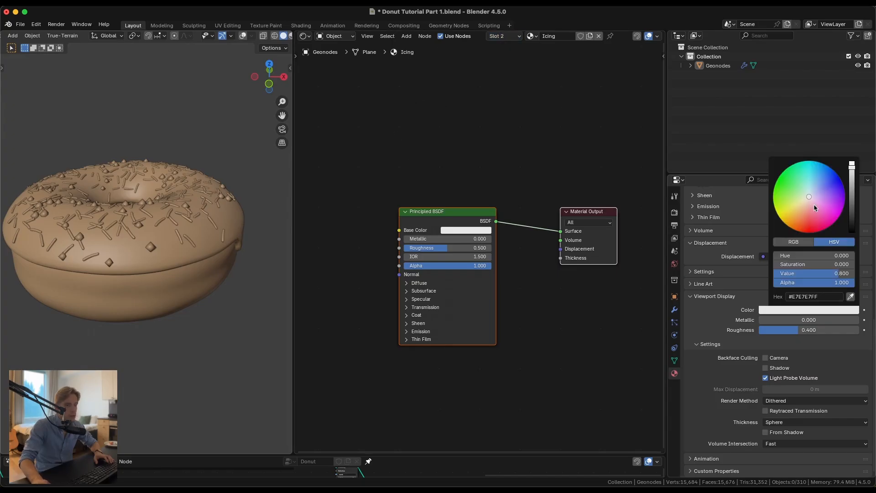
left_click_drag(811, 202, 818, 208)
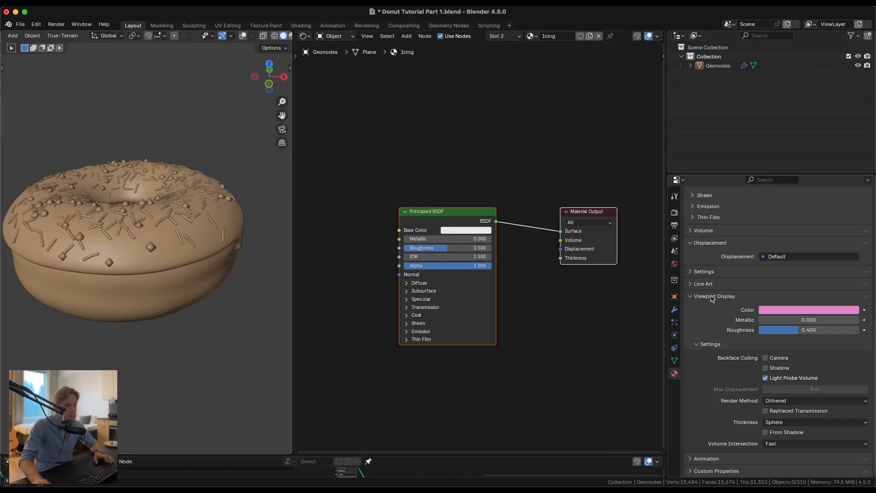
left_click_drag(799, 329, 782, 329)
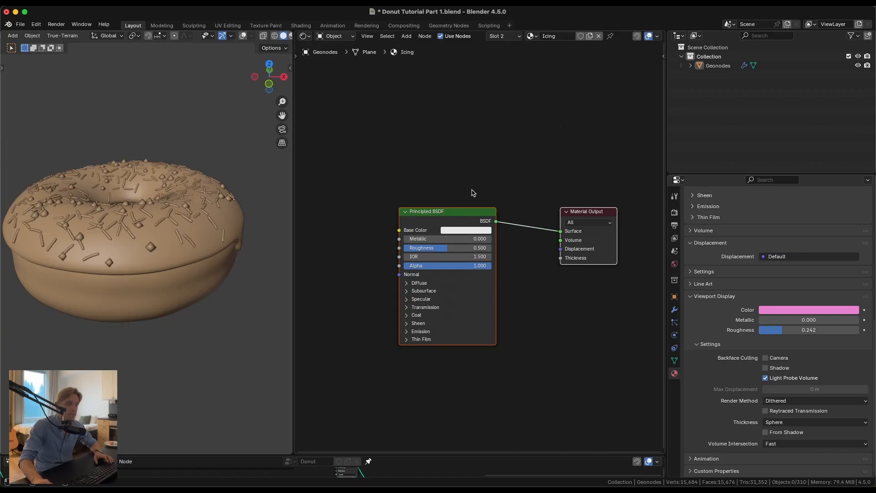
Set the Sprikle 1 material's viewport display color to purple and its viewport roughness to 0.346.
left_click(504, 37)
left_click(480, 76)
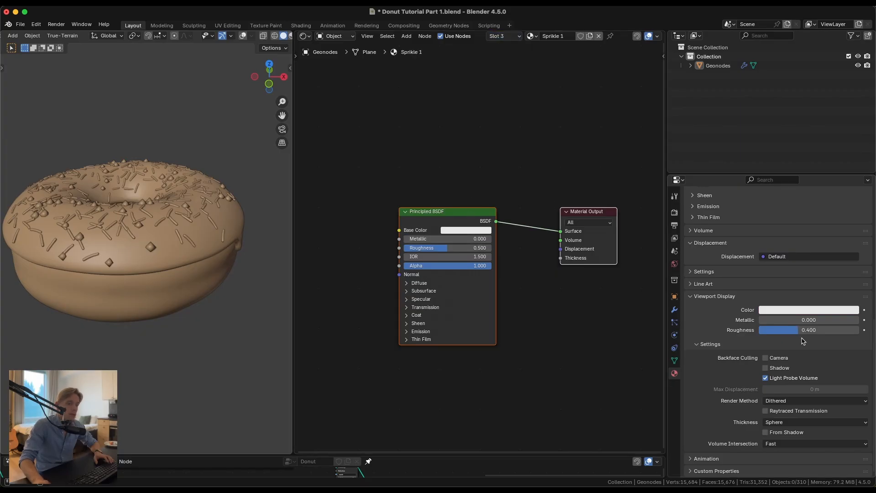
left_click(795, 310)
left_click(827, 198)
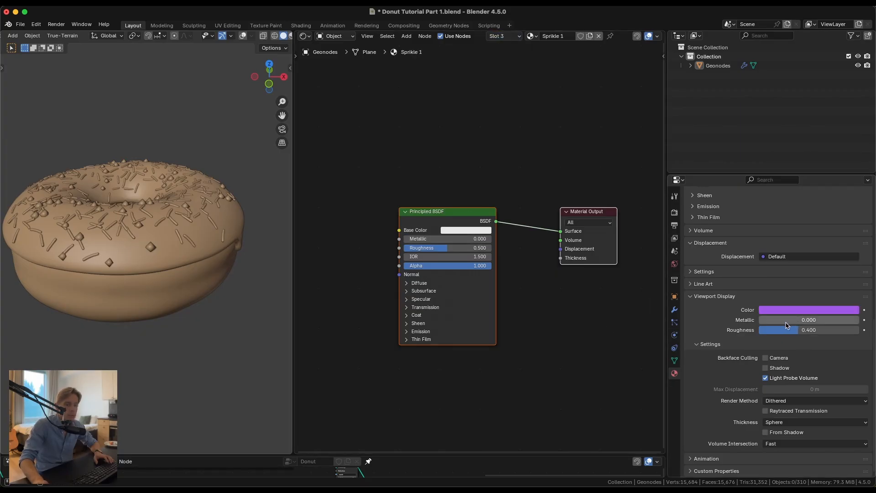
left_click_drag(787, 324, 781, 326)
Give the Sprikle 2 material a white viewport display color, viewport metallic 0.387 and viewport roughness 0.121.
left_click(504, 37)
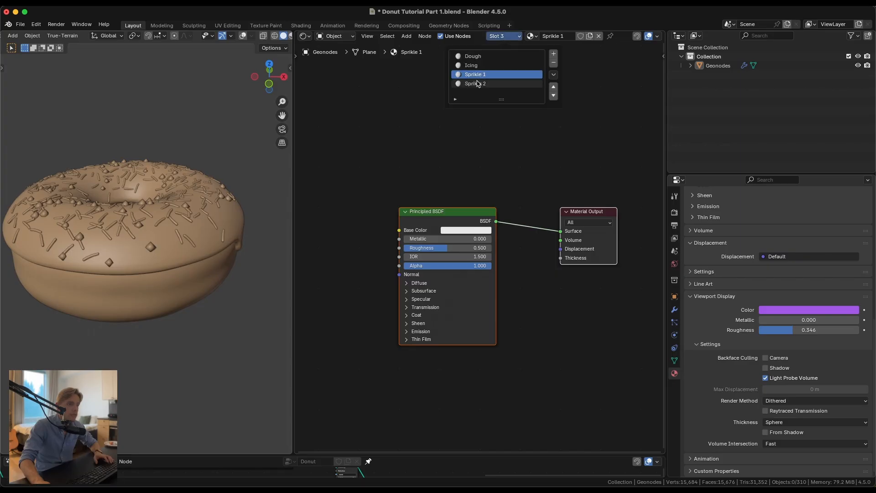
left_click(478, 84)
left_click(798, 310)
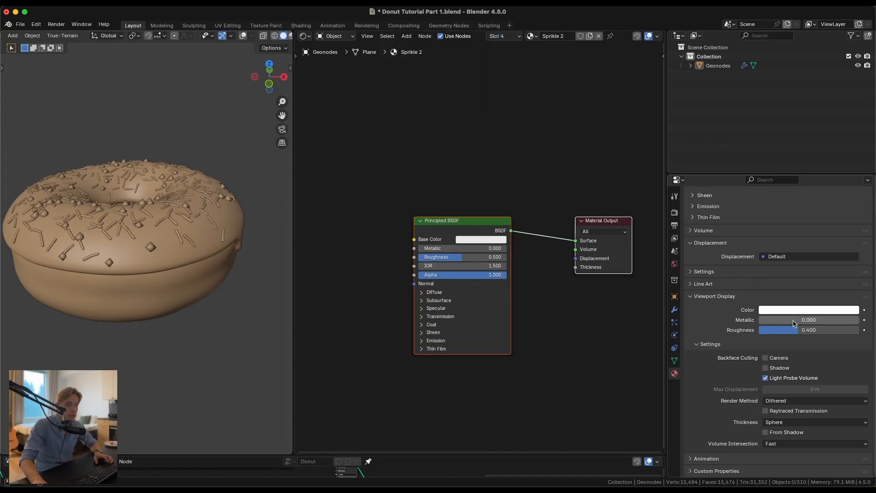
left_click_drag(794, 324, 798, 323)
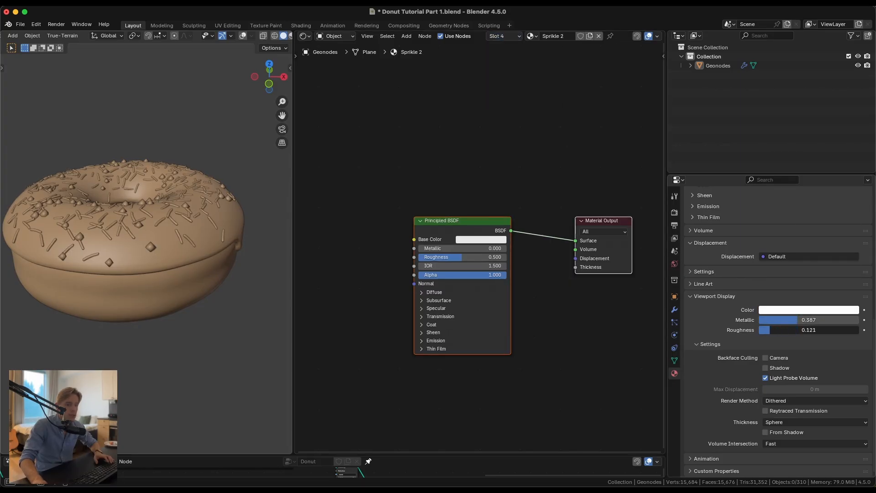
Close the shader editor area by expanding the 3D viewport over it, and enlarge the geometry node editor to half the height.
middle_click_drag(182, 253, 133, 267)
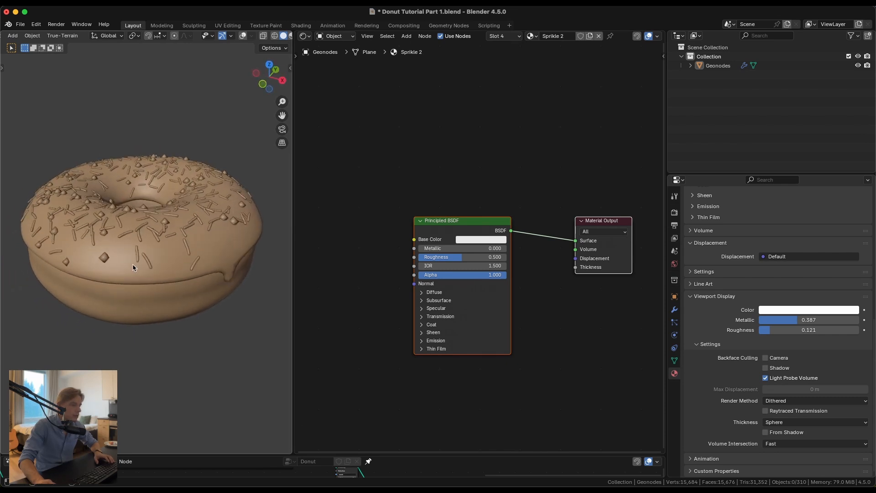
key("a")
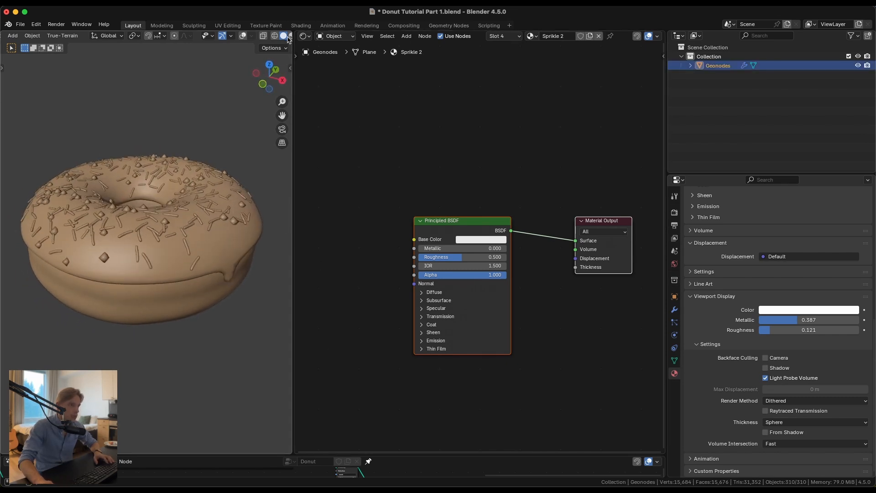
left_click_drag(293, 32, 365, 109)
scroll(392, 256, "down", 4)
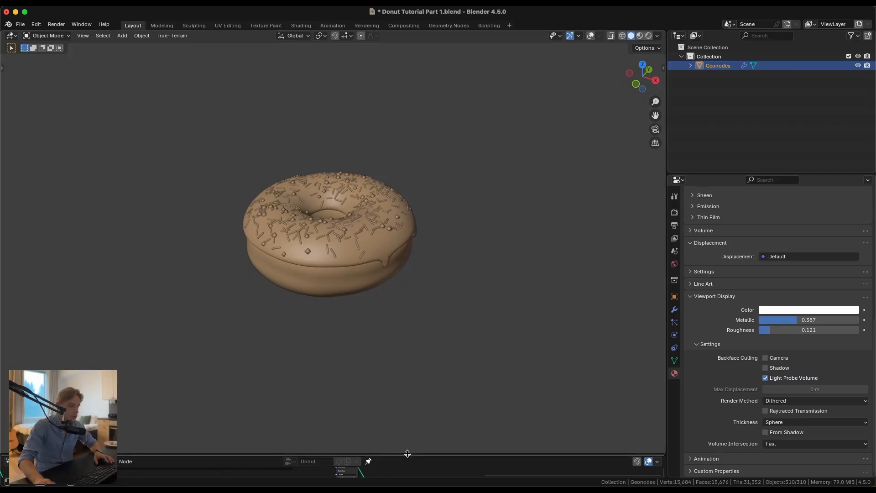
left_click_drag(407, 453, 407, 227)
scroll(400, 150, "up", 3)
scroll(297, 371, "up", 2)
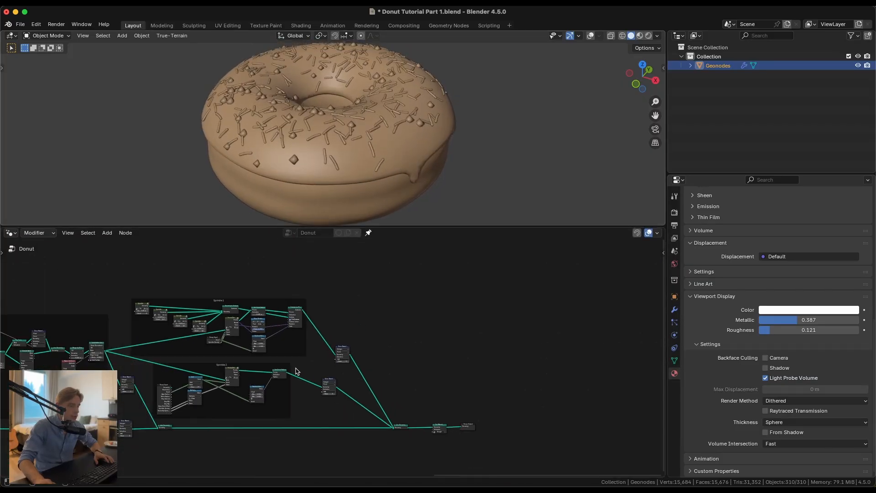
Remove the mask Store Named Attribute nodes from the sprinkle, icing and dough branches while keeping the links connected.
scroll(297, 370, "up", 5)
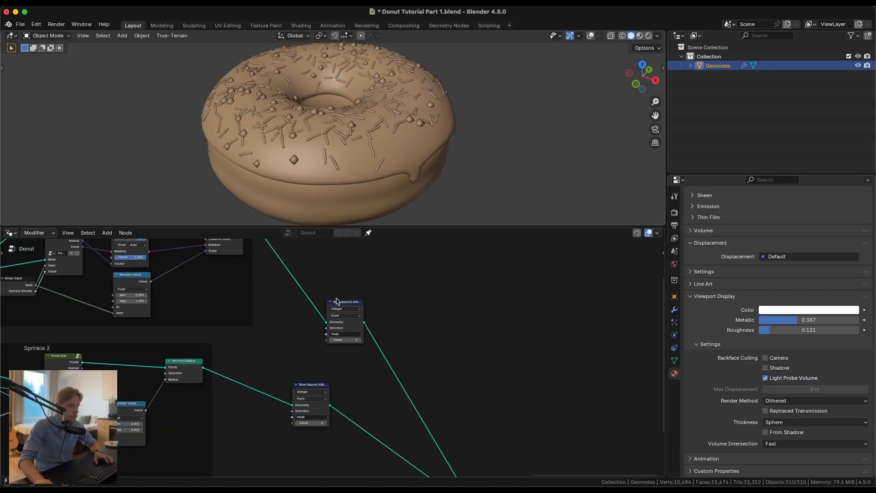
left_click(336, 301)
key("ctrl+x")
left_click(301, 384)
key("ctrl+x")
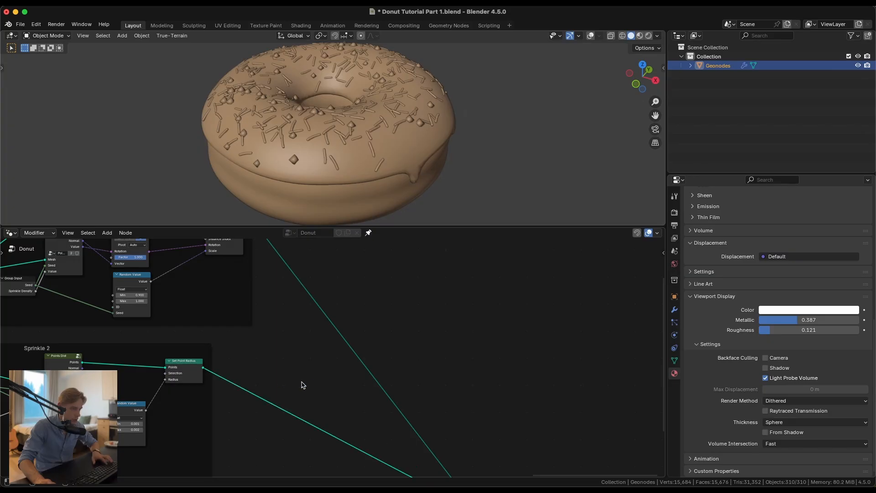
scroll(301, 384, "down", 5)
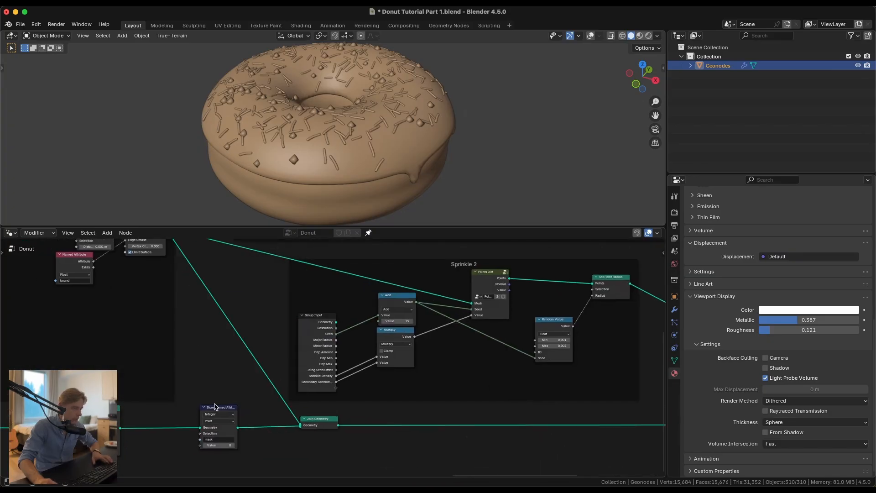
left_click(215, 407)
key("ctrl+x")
Examine the Set Material node between the final Join Geometry and Group Output nodes.
scroll(209, 362, "down", 1)
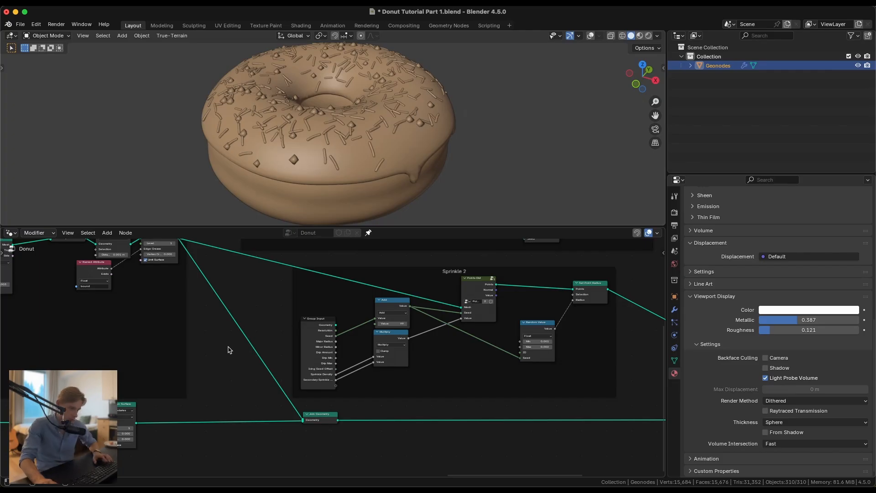
middle_click_drag(434, 389, 235, 369)
scroll(235, 369, "down", 2)
middle_click_drag(434, 387, 191, 372)
scroll(397, 379, "up", 3)
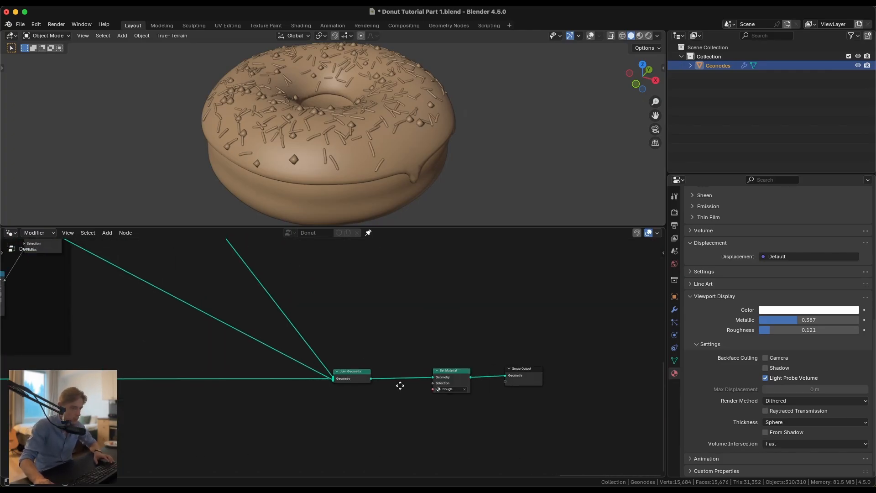
middle_click_drag(400, 385, 179, 406)
scroll(179, 405, "up", 6)
scroll(314, 401, "up", 2)
middle_click_drag(278, 385, 331, 340)
scroll(330, 342, "up", 4)
left_click_drag(319, 339, 315, 344)
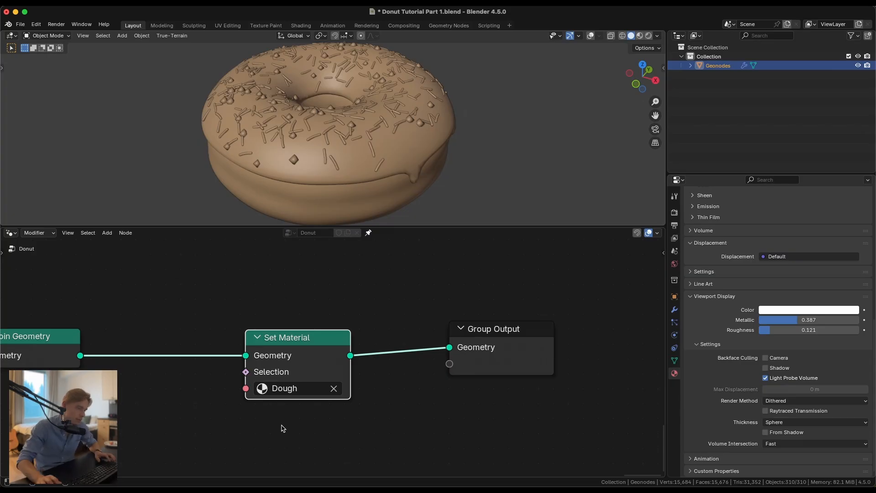
scroll(276, 336, "down", 2)
middle_click_drag(131, 343, 185, 348)
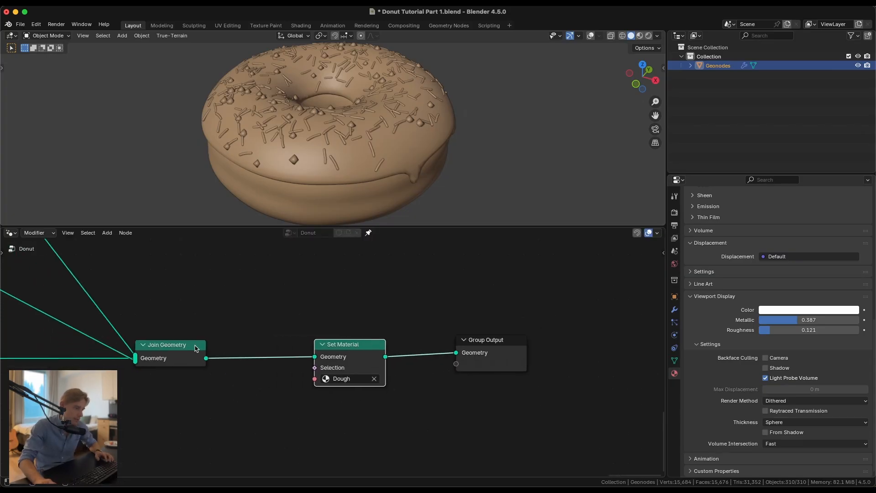
left_click(185, 348)
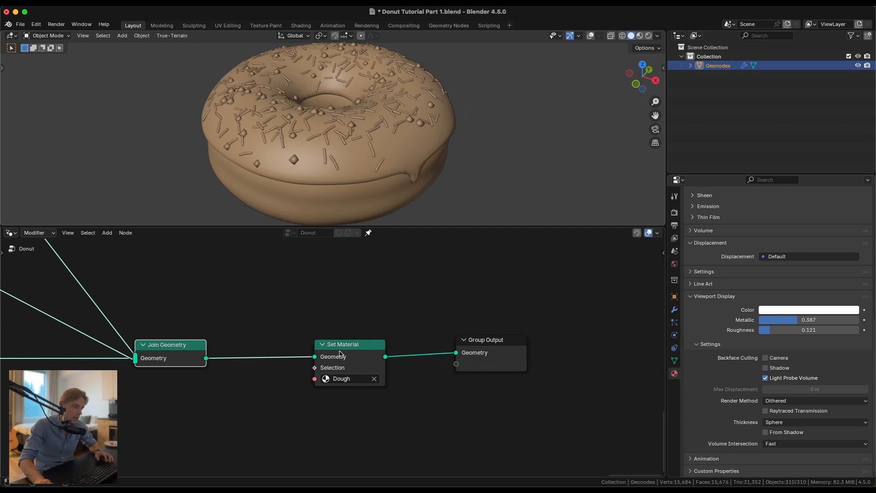
left_click_drag(340, 353, 336, 347)
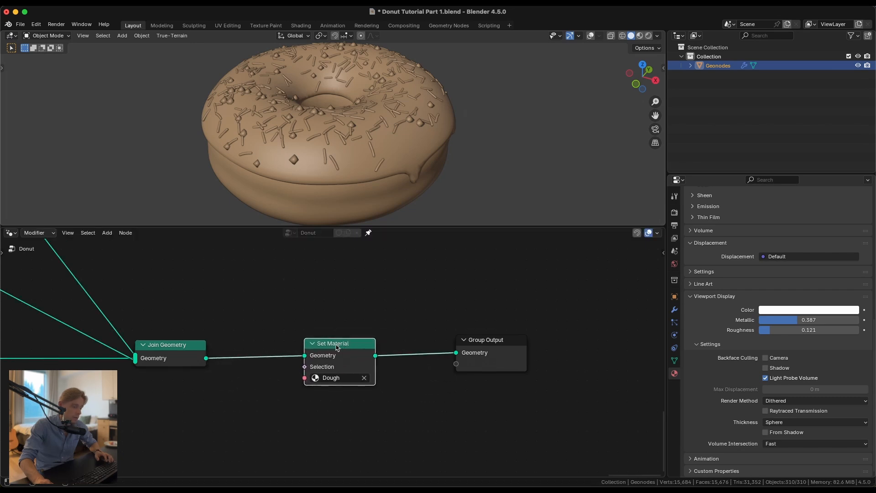
scroll(319, 340, "down", 2)
scroll(256, 365, "up", 5)
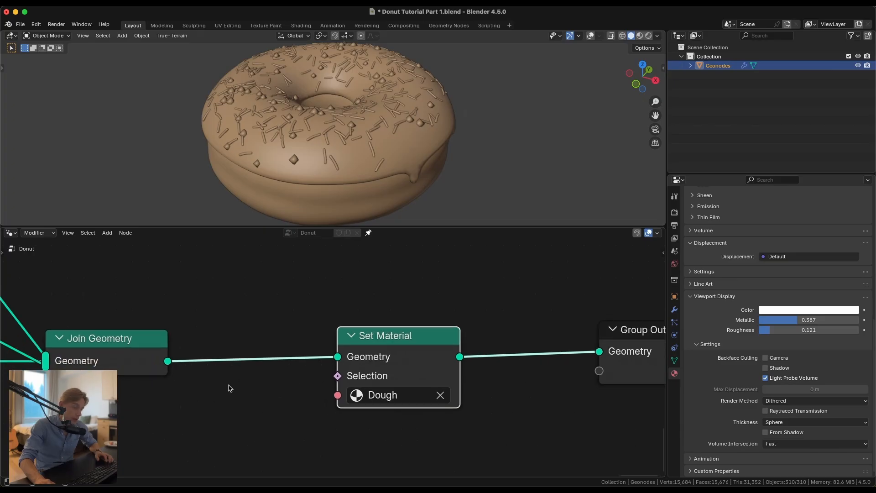
scroll(331, 380, "down", 1)
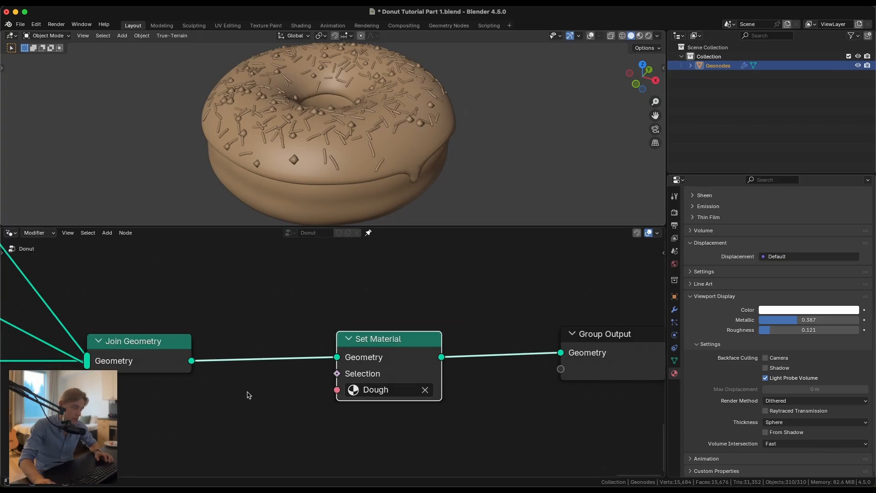
Detach the Dough Set Material node from the final link and insert it between the dough's Subdivision Surface and Join Geometry nodes.
left_click_drag(398, 341, 365, 417)
scroll(365, 410, "down", 7)
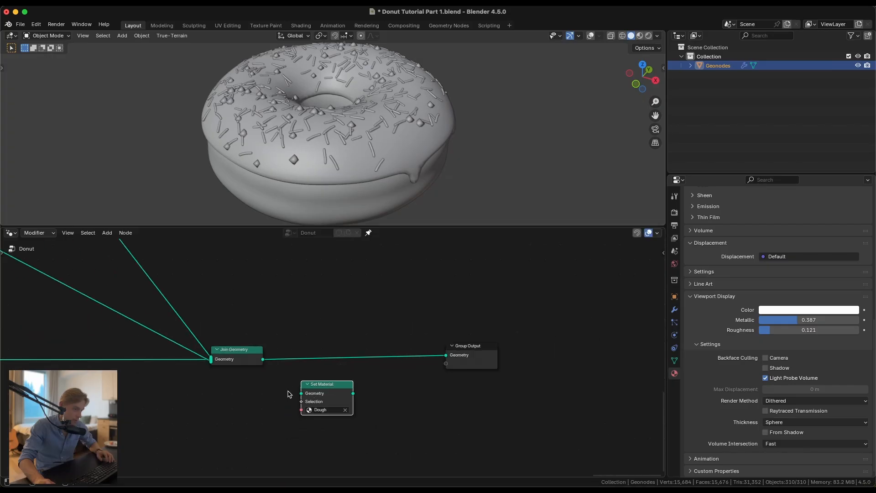
left_click_drag(419, 354, 186, 370)
middle_click_drag(186, 369, 422, 357)
scroll(438, 357, "down", 4)
left_click_drag(428, 356, 115, 357)
middle_click_drag(130, 357, 499, 379)
scroll(499, 378, "up", 7)
left_click_drag(526, 383, 407, 367)
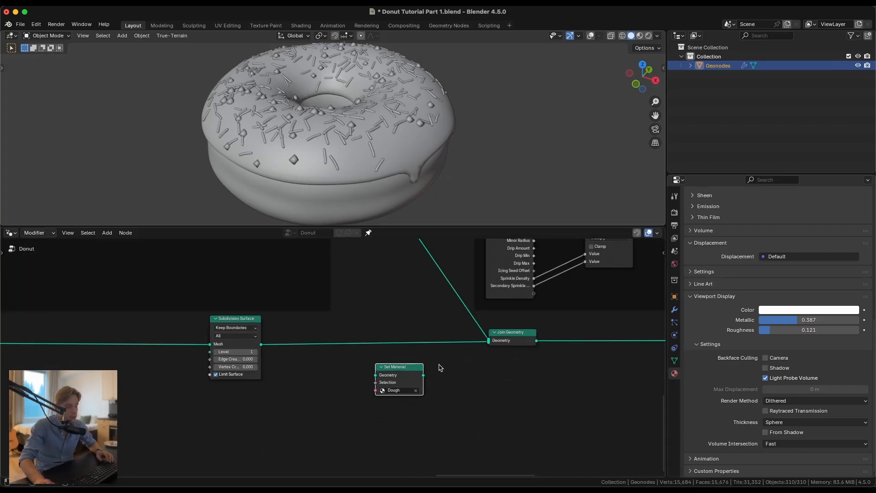
scroll(436, 368, "up", 5)
scroll(433, 368, "up", 1)
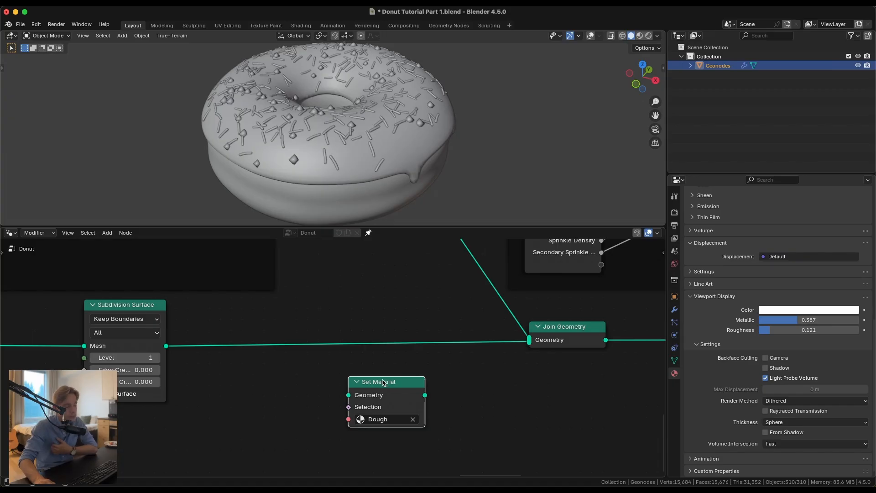
left_click_drag(383, 382, 357, 333)
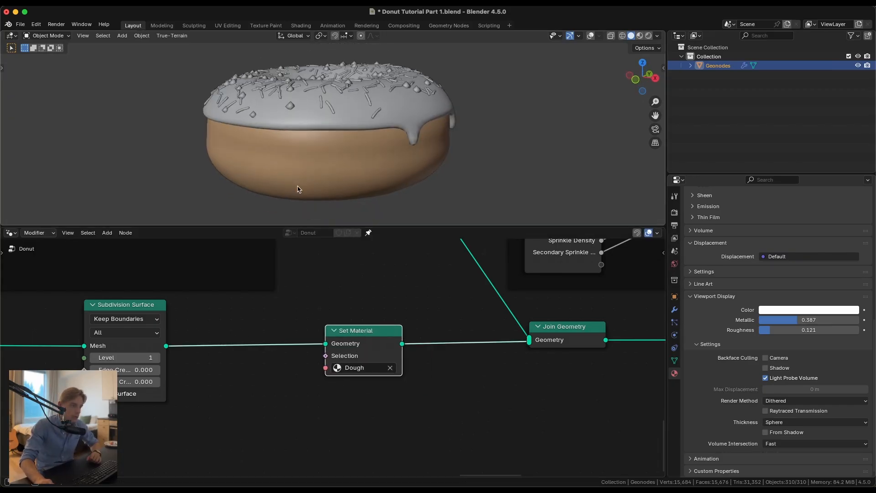
Preview the dough's Subdivision Surface output with a Viewer node, delete the Viewer, and inspect the dough material on the donut.
left_click(164, 312, "ctrl+shift")
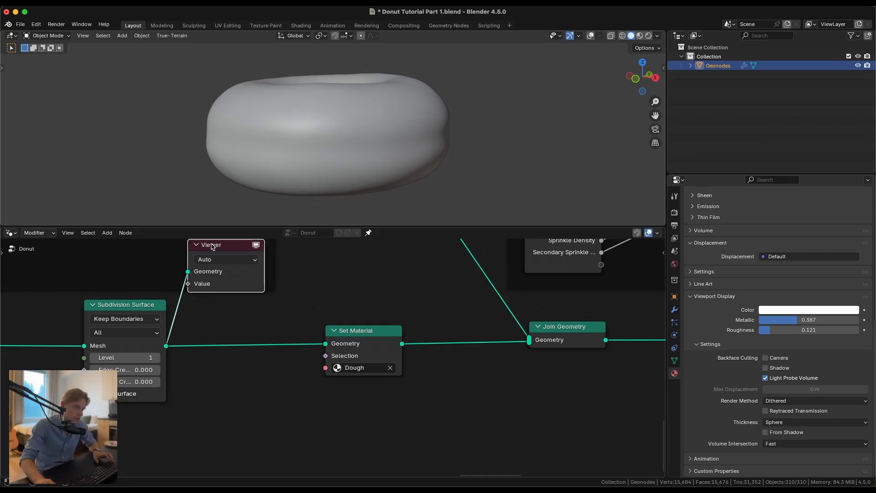
key("x")
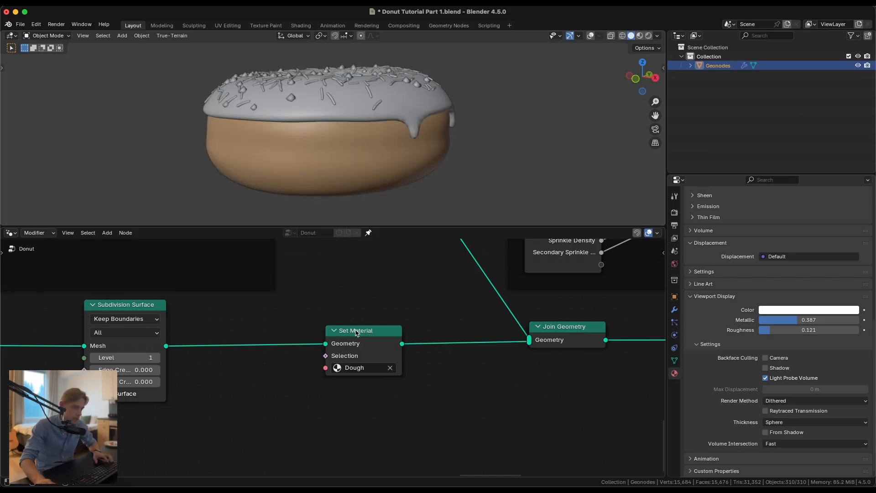
left_click_drag(356, 333, 344, 336)
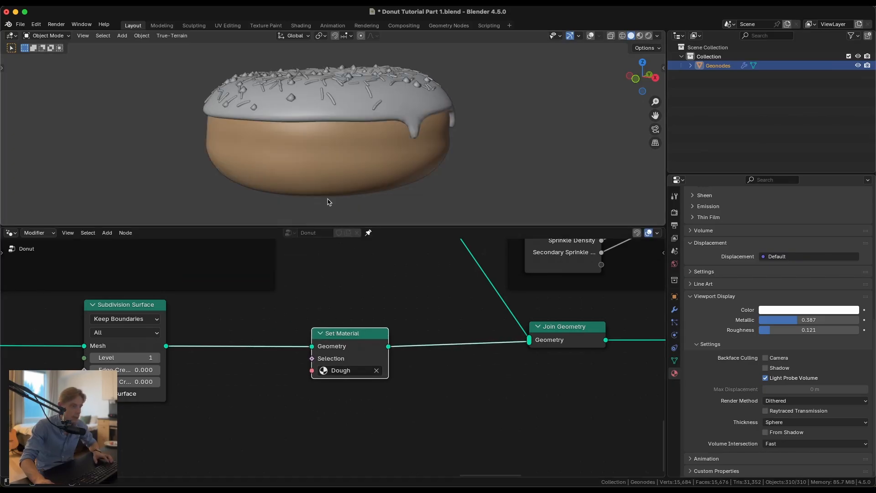
mouse_move(327, 133)
middle_mouse_down()
mouse_move(325, 153)
mouse_move(280, 159)
mouse_move(280, 138)
mouse_move(317, 138)
middle_mouse_up()
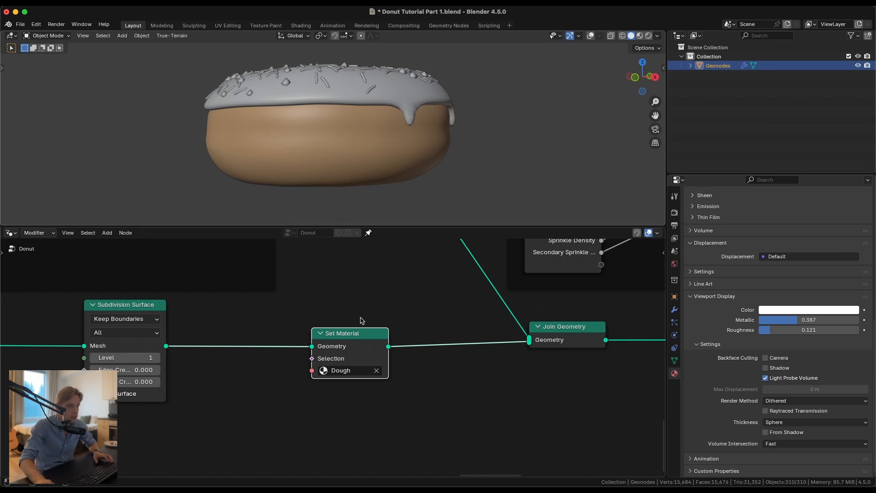
Duplicate the Set Material node and insert the copy on the link between the icing's Subdivision Surface and Join Geometry nodes.
scroll(375, 299, "down", 3)
middle_click_drag(376, 298, 340, 404)
key("shift+d")
left_click(348, 299)
middle_click_drag(347, 302, 302, 390)
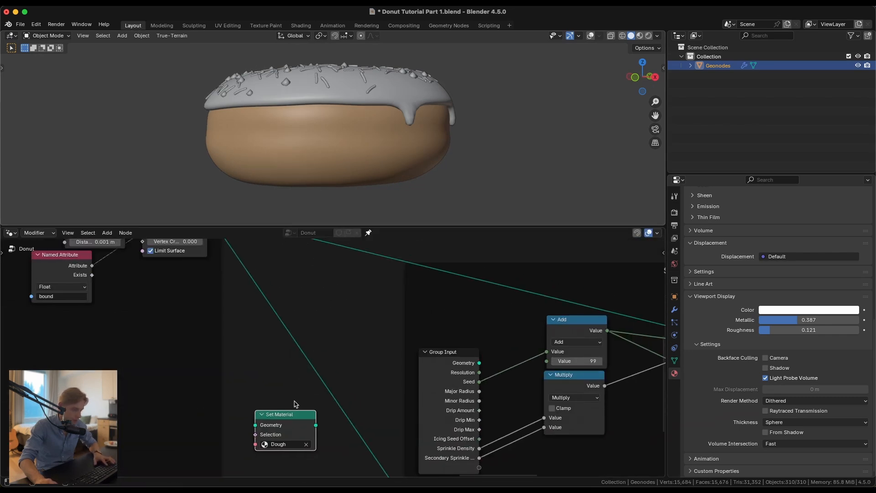
left_click_drag(297, 414, 315, 362)
middle_click_drag(275, 307, 285, 376)
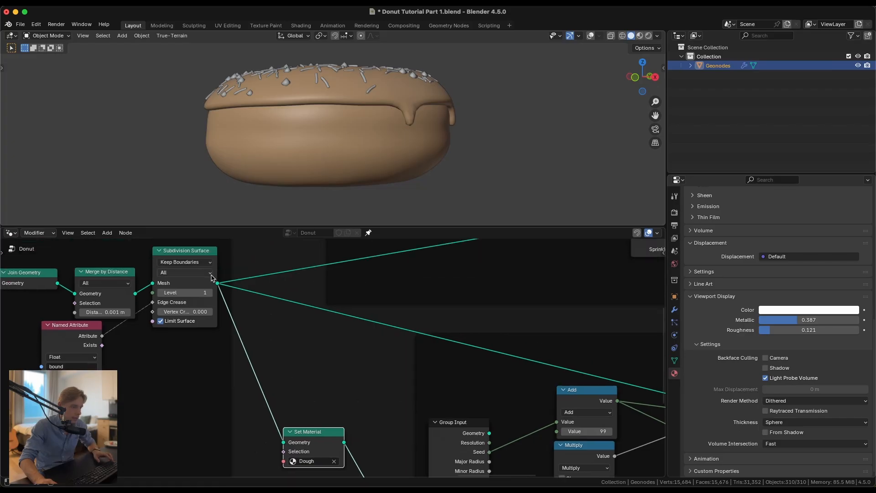
Preview the icing's Subdivision Surface output with a Viewer node and delete the Viewer.
left_click(209, 252, "ctrl+shift")
scroll(307, 254, "down", 2)
middle_click_drag(306, 255, 313, 296)
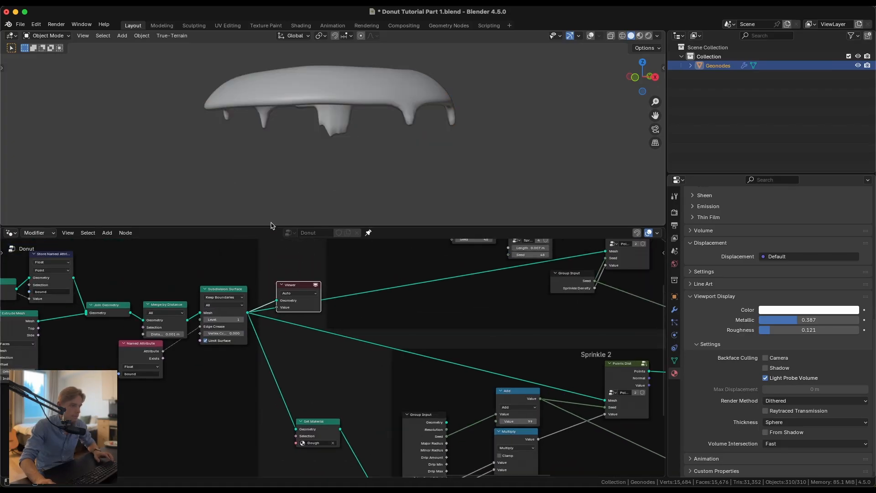
middle_click_drag(314, 114, 293, 124)
scroll(320, 369, "up", 1)
middle_click_drag(319, 368, 330, 315)
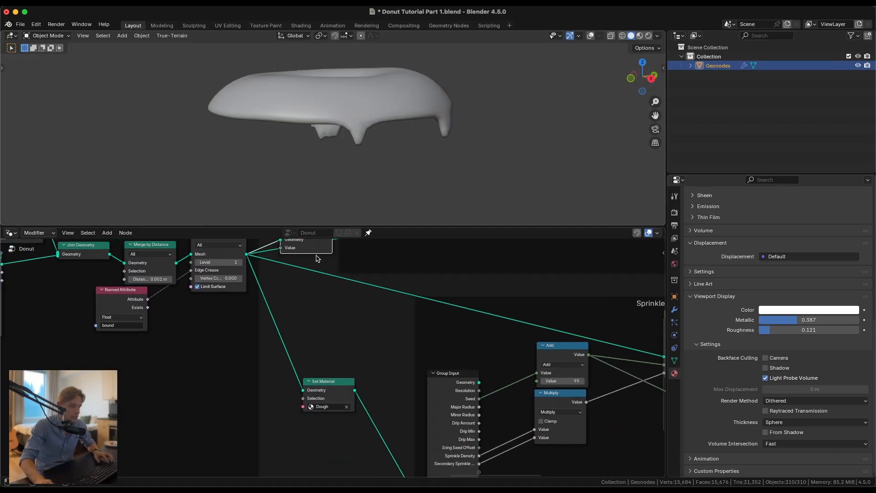
key("x")
Set the icing branch's Set Material node to the Icing material and inspect the donut from above.
scroll(329, 411, "up", 2)
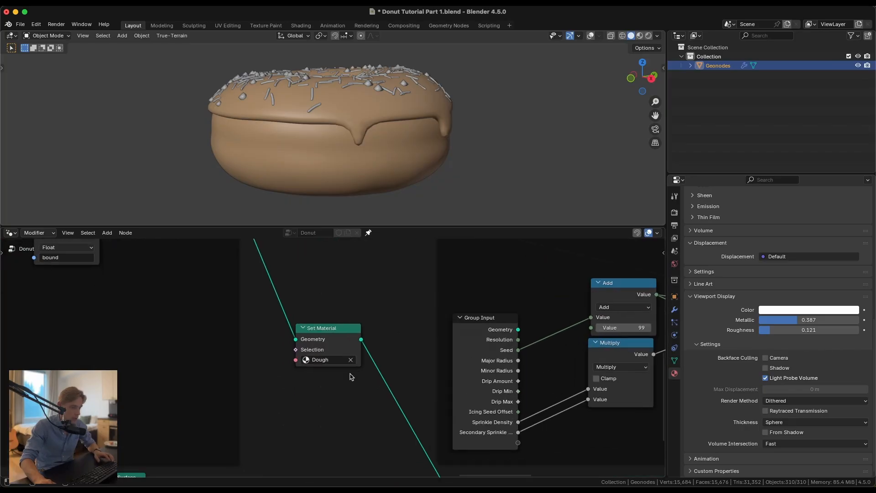
left_click(319, 361)
left_click(325, 249)
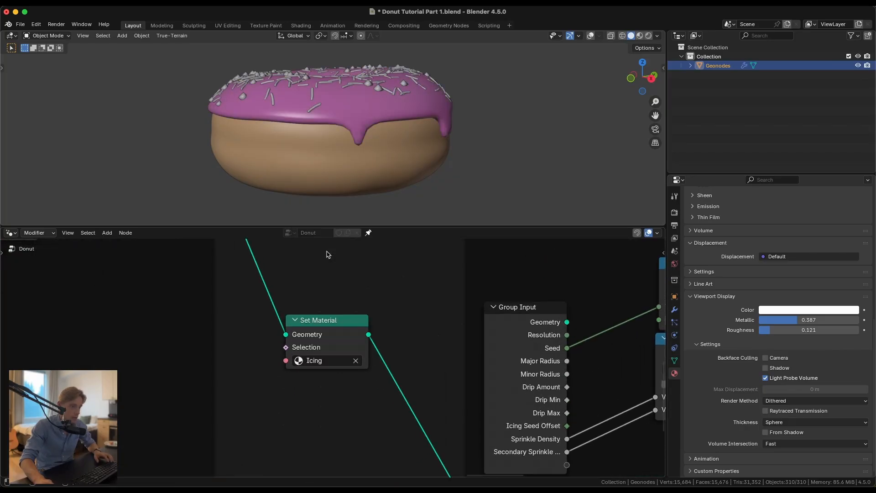
middle_click_drag(336, 96, 247, 151)
scroll(333, 356, "down", 4)
middle_click_drag(430, 335, 205, 374)
scroll(312, 362, "down", 2)
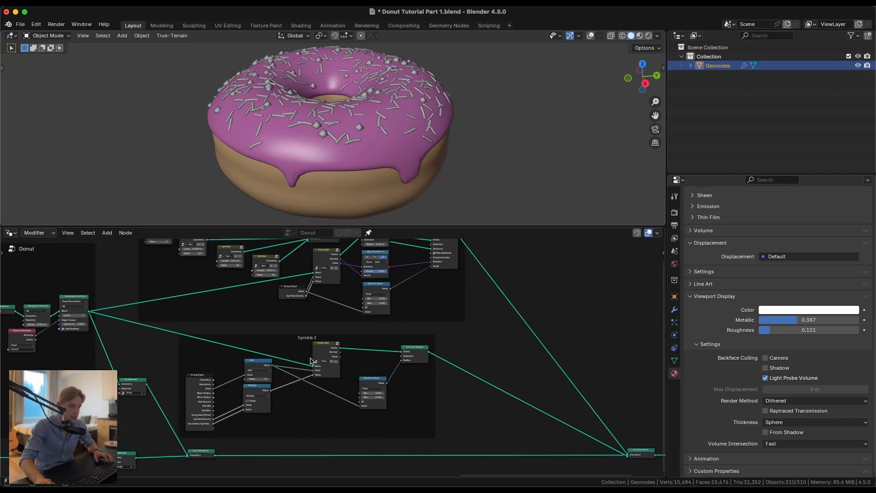
Duplicate the Set Material node twice, inserting one copy on the upper sprinkle output link and one after Sprinkle 2's Set Point Radius node.
left_click(143, 381)
key("shift+d")
left_click(529, 302)
middle_click_drag(559, 313, 378, 360)
scroll(382, 311, "up", 3)
scroll(382, 312, "up", 1)
key("shift+d")
left_click(334, 418)
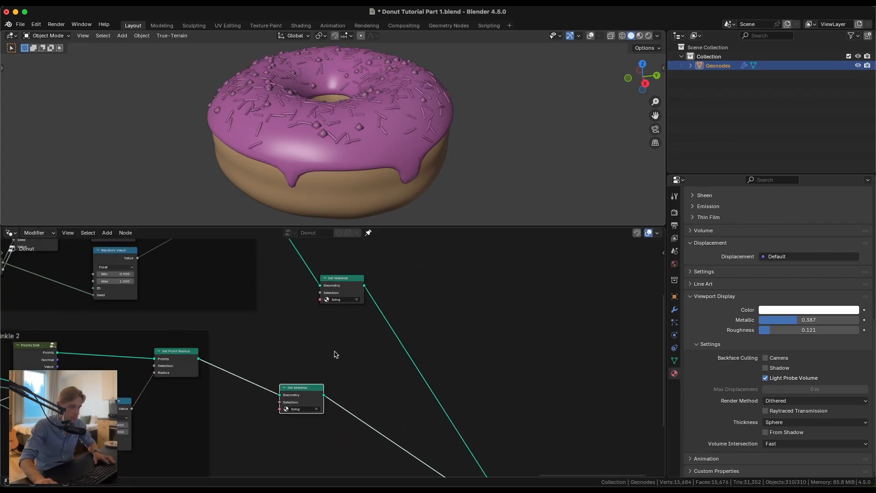
Preview the upper sprinkle frame's output and Sprinkle 2's Set Point Radius output with a Viewer node, and delete the Viewer.
scroll(333, 351, "down", 3)
middle_click_drag(259, 244, 278, 296)
left_click(280, 298, "ctrl+shift")
middle_click_drag(259, 371, 313, 334)
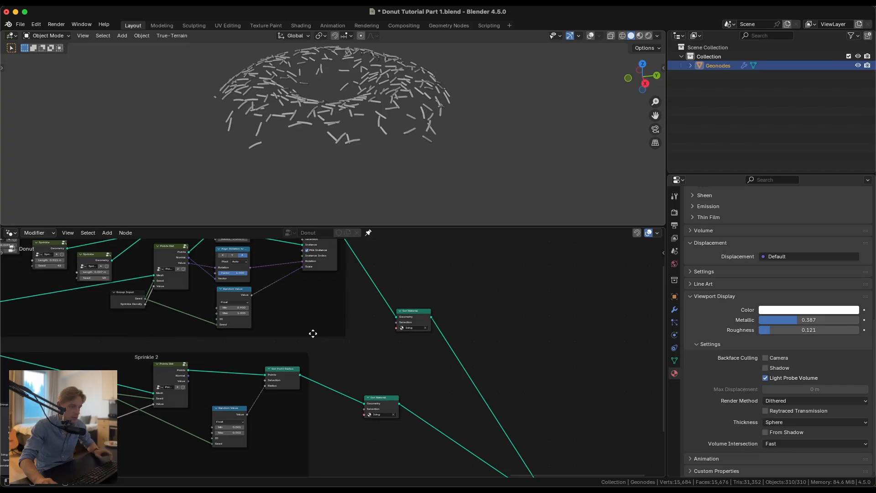
left_click(292, 377, "ctrl+shift")
scroll(411, 349, "up", 3)
left_click(230, 358)
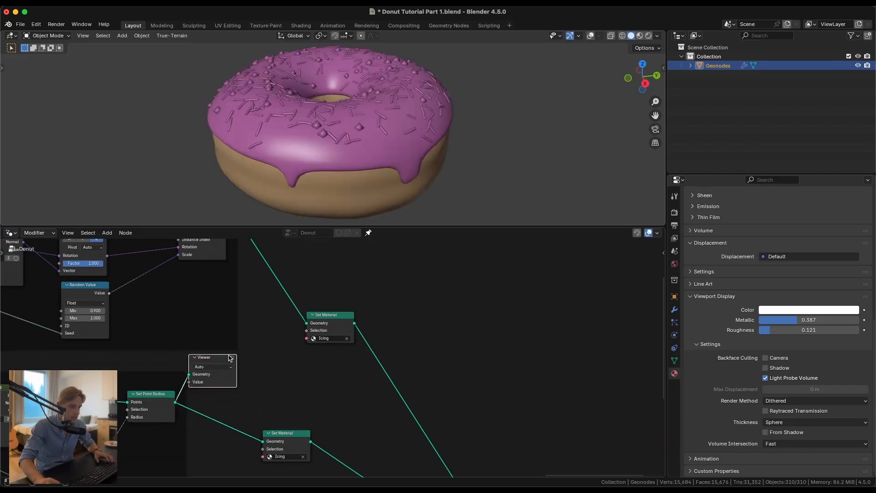
left_click(223, 362)
key("x")
Set the upper sprinkle branch's Set Material node to Sprikle 1 and the lower one to Sprikle 2, and deselect everything.
left_click(332, 339)
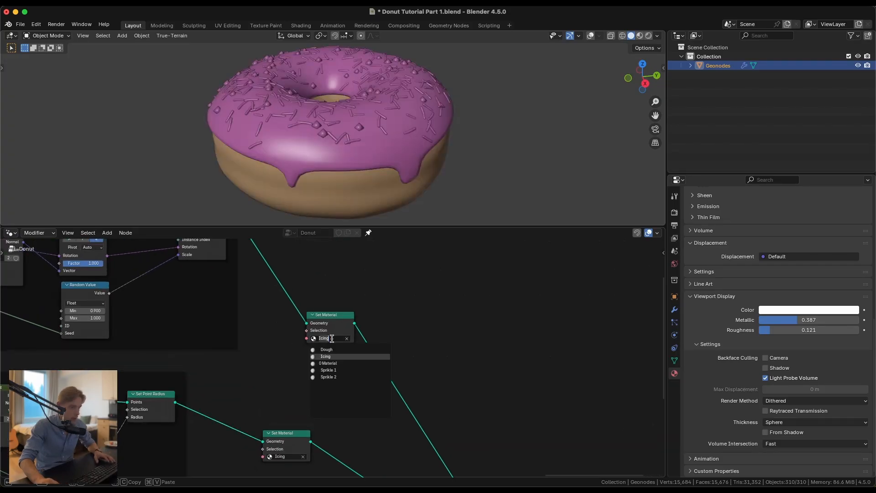
left_click(336, 370)
left_click(292, 456)
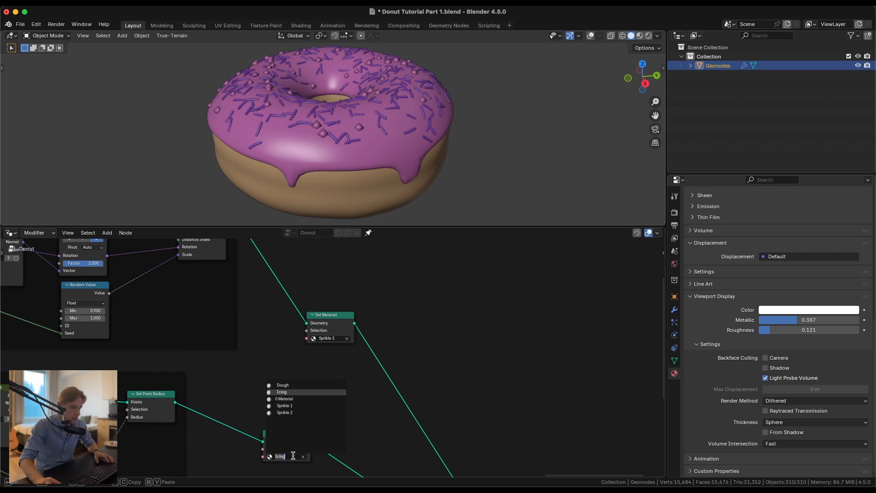
left_click(297, 414)
middle_click_drag(315, 149, 422, 230)
key("alt+a")
scroll(453, 134, "down", 3)
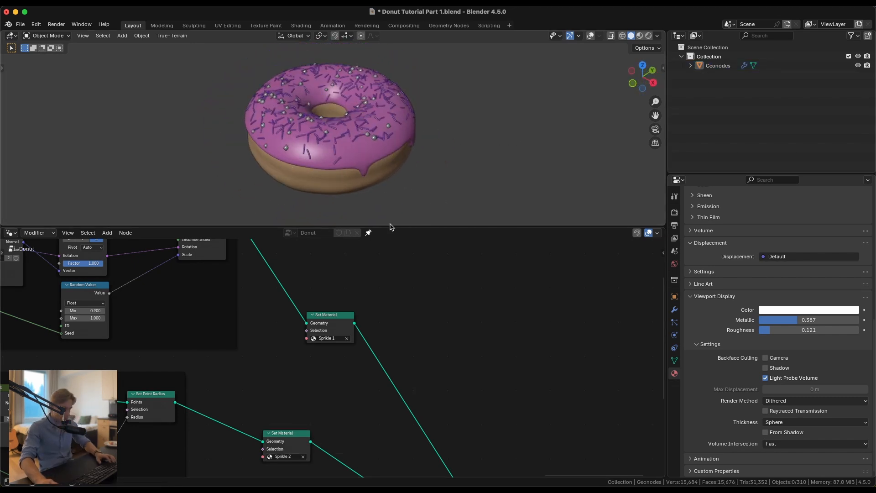
Enlarge the 3D viewport over the node editor and check the donut in Rendered shading before returning to Solid shading.
left_click_drag(422, 233, 423, 435)
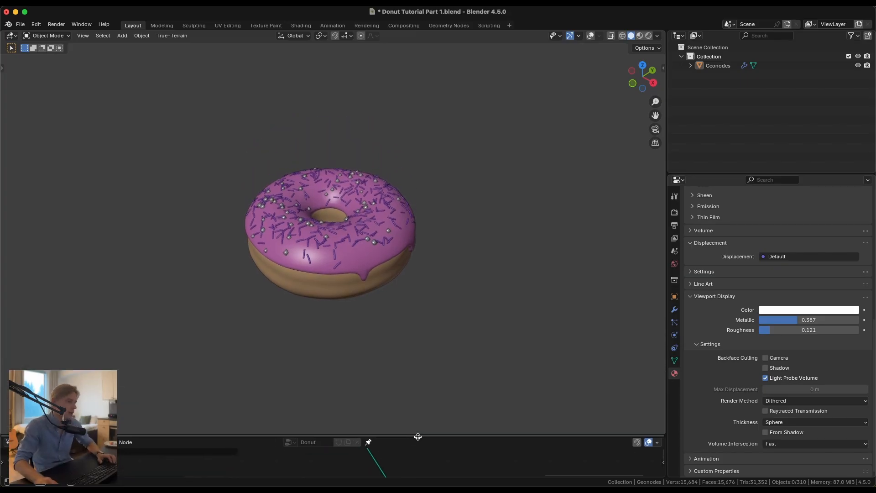
scroll(397, 292, "up", 5)
middle_click_drag(397, 293, 459, 264)
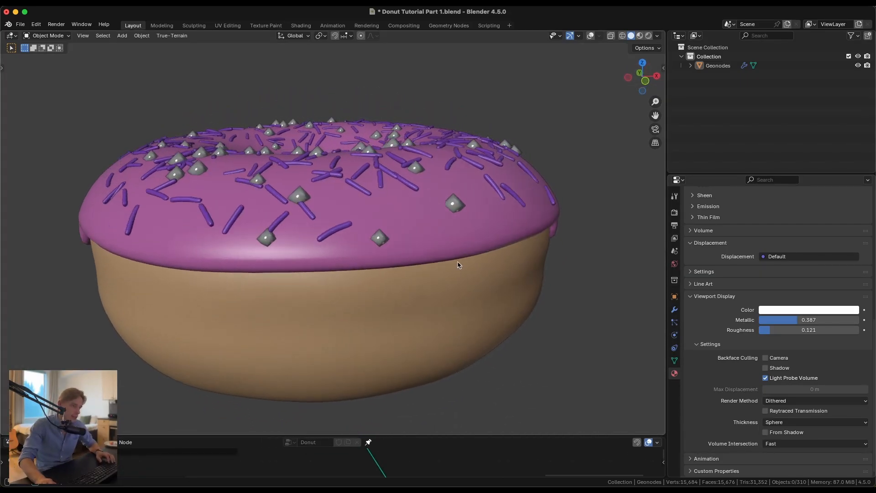
key("z")
left_click(422, 219)
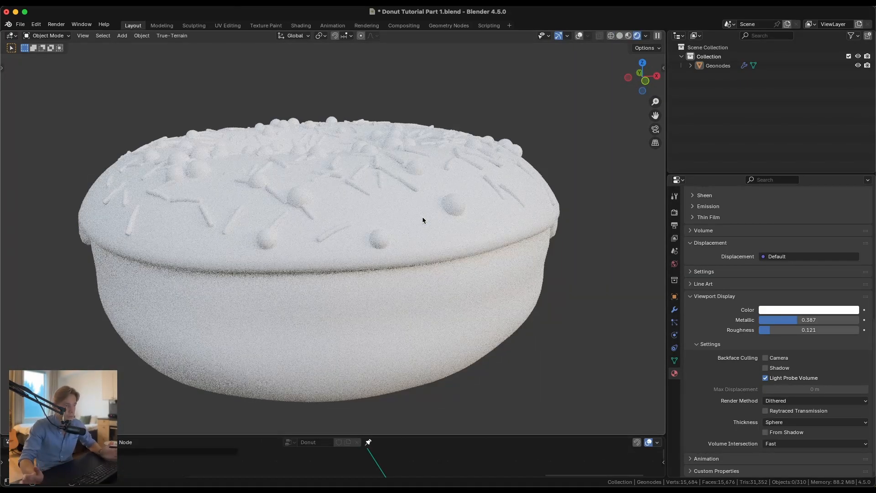
key("z")
left_click(579, 212)
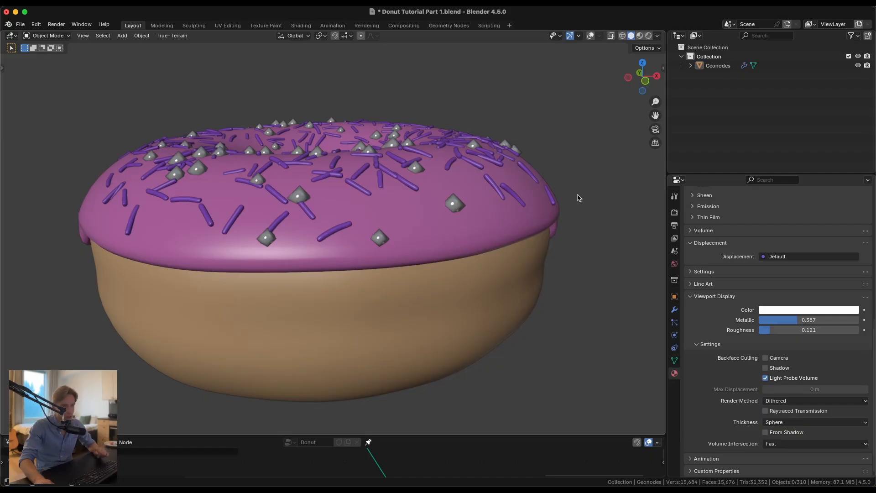
Split the 3D viewport vertically and turn the new area into a Shader Editor, giving both areas more height.
left_click_drag(664, 32, 381, 55)
left_click(394, 36)
left_click(415, 117)
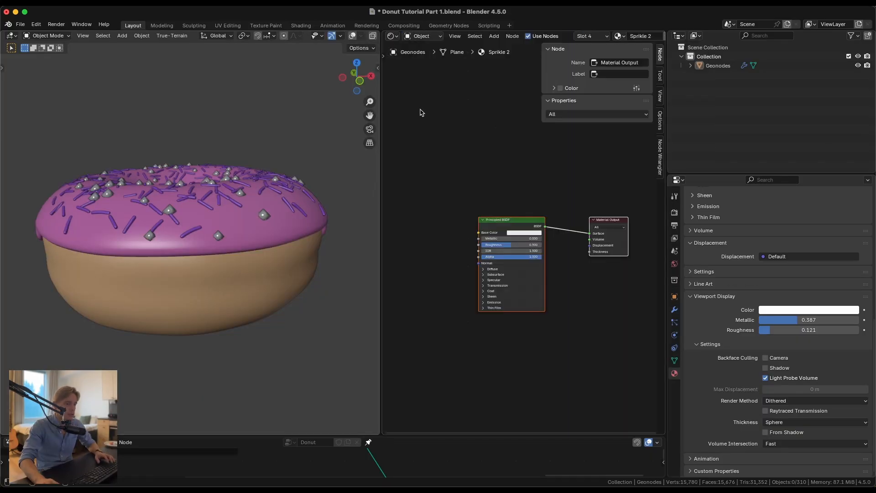
left_click_drag(318, 433, 301, 466)
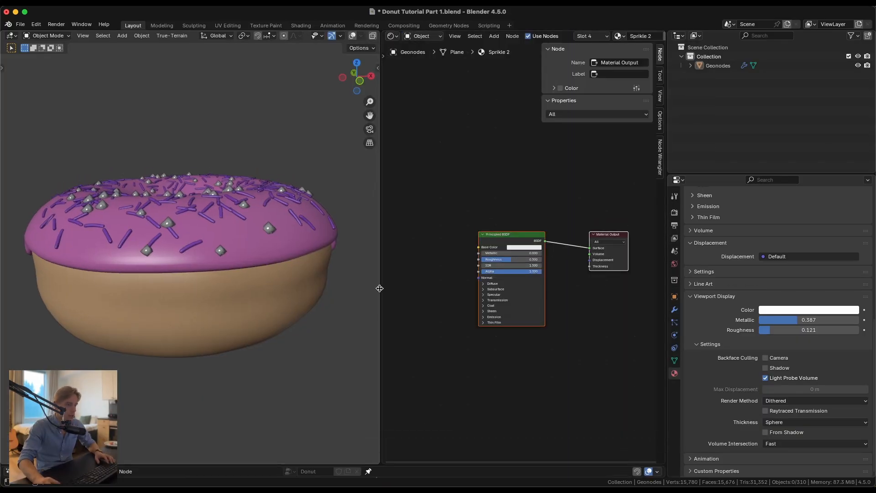
left_click_drag(380, 288, 363, 288)
middle_click_drag(324, 303, 272, 274)
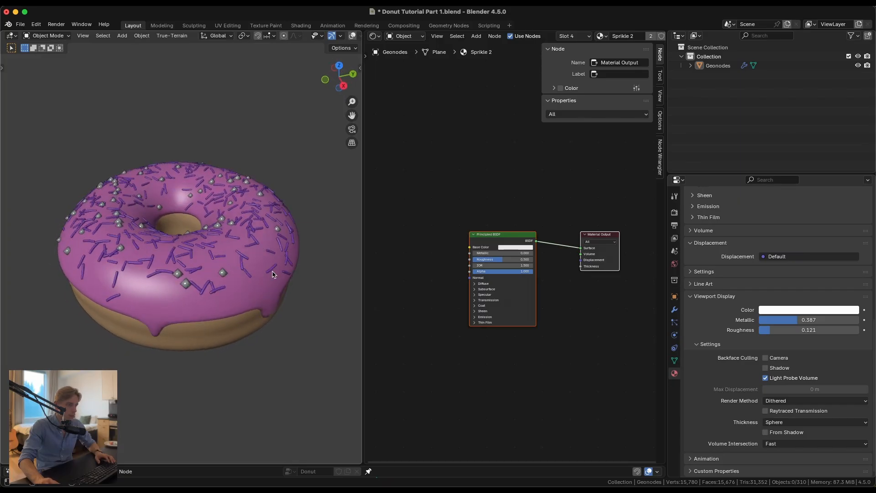
Show the Dough material's nodes in the Shader Editor, hide its sidebar and widen the editor area.
left_click(575, 37)
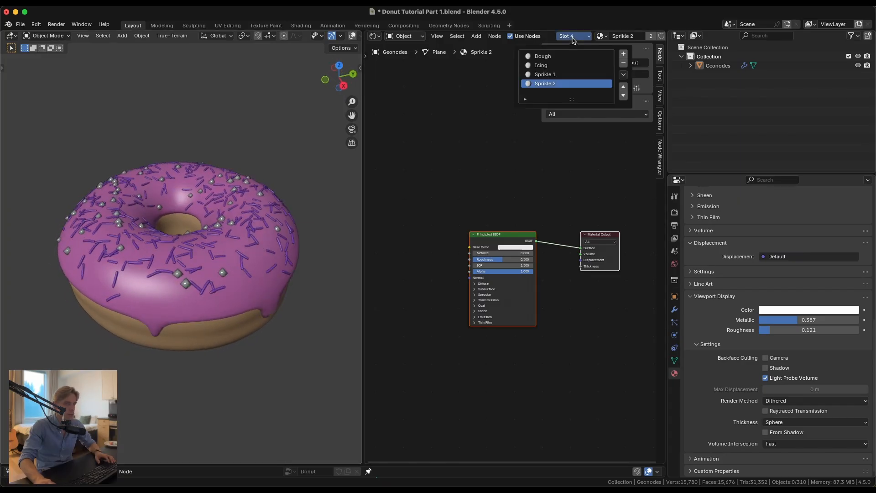
left_click(542, 56)
key("n")
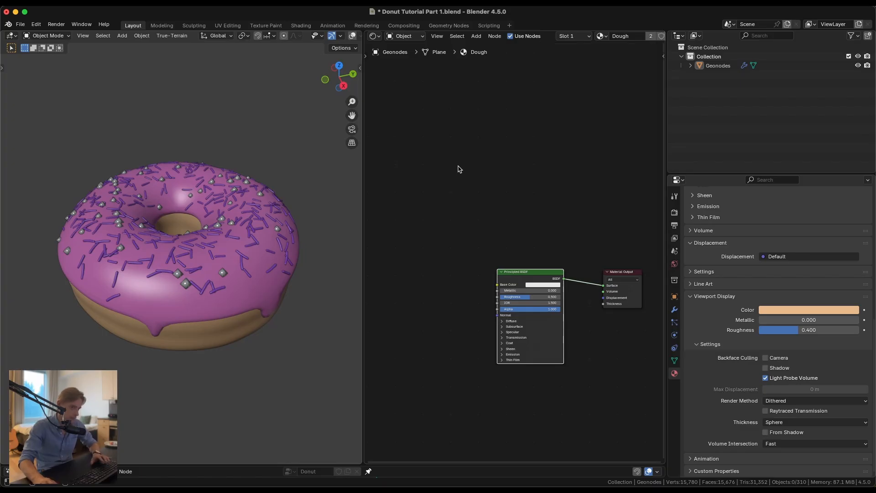
scroll(479, 233, "up", 1)
scroll(485, 207, "up", 1)
middle_click_drag(487, 238, 508, 184)
scroll(489, 206, "down", 1)
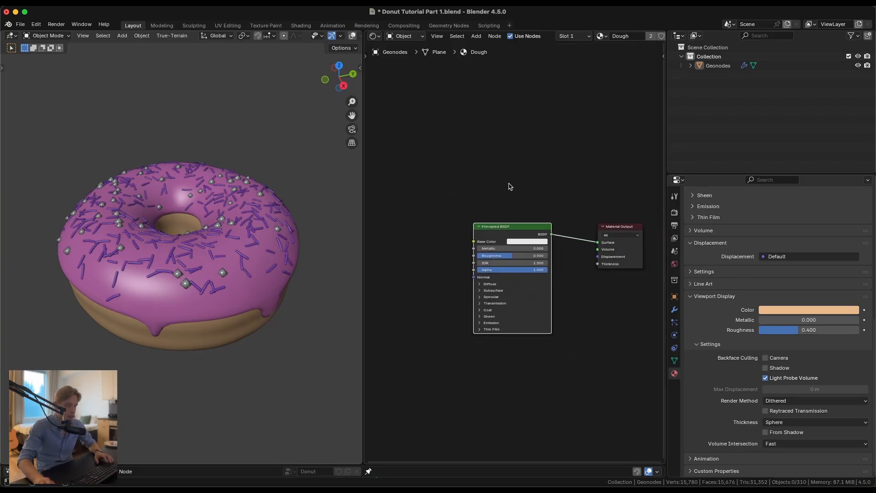
left_click_drag(666, 136, 752, 135)
scroll(607, 164, "up", 2)
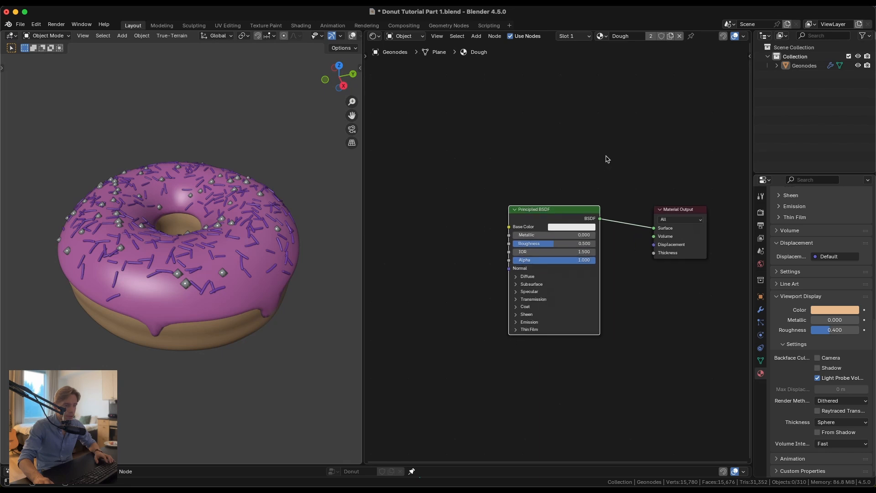
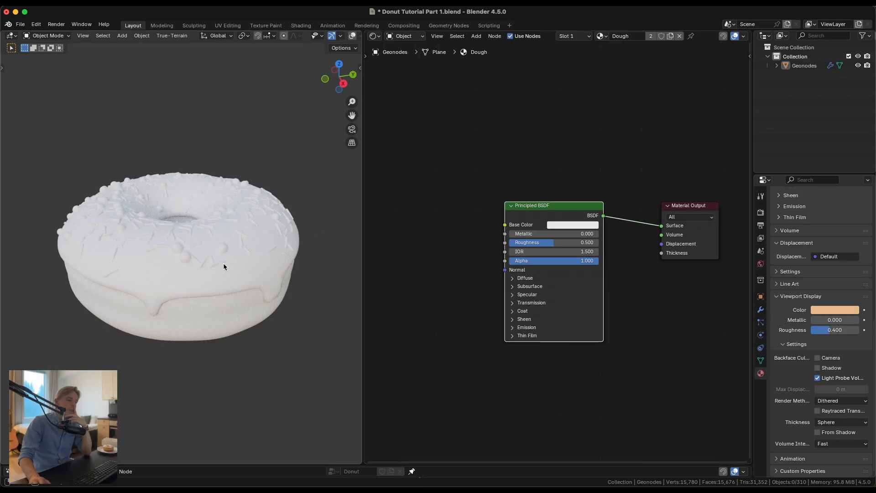
Set the Dough material's Base Color to a light beige-orange and inspect the dough from the side.
middle_click_drag(223, 263, 202, 223)
scroll(201, 222, "up", 5)
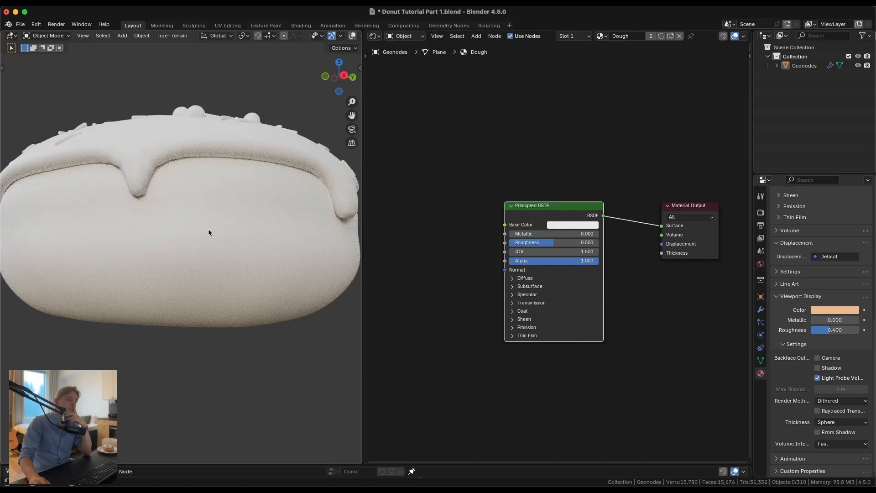
middle_click_drag(212, 223, 206, 227)
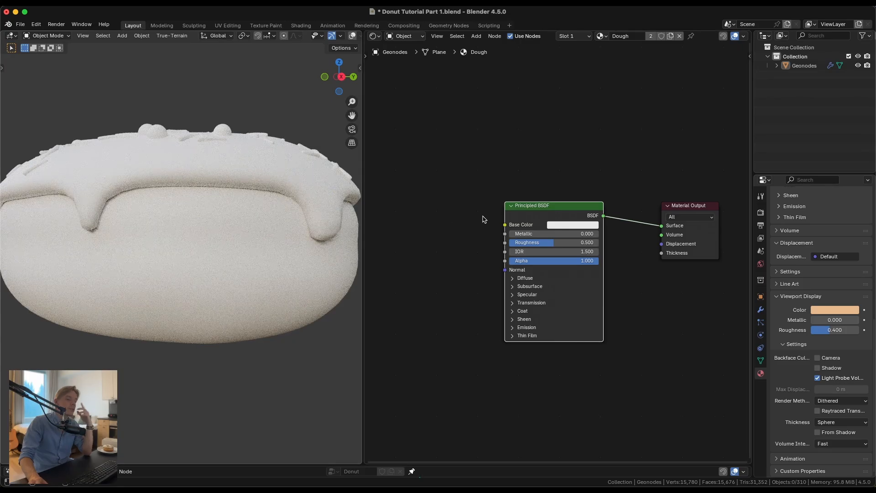
left_click(572, 225)
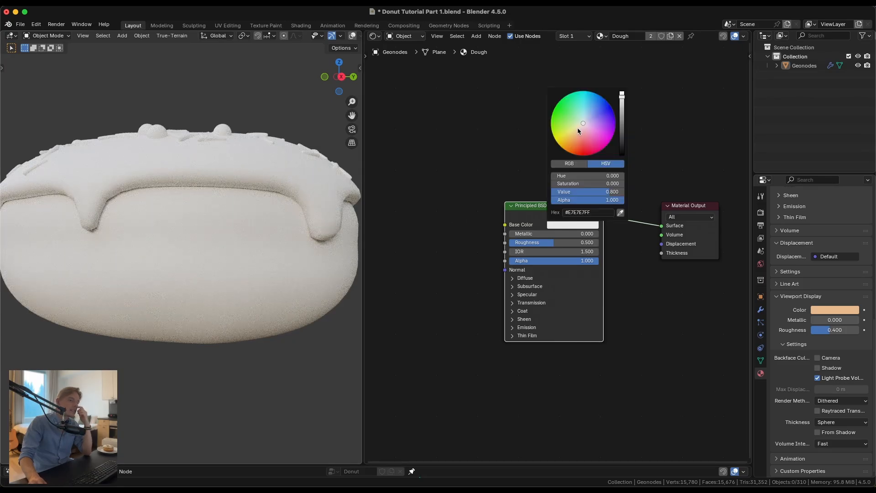
left_click_drag(578, 131, 577, 131)
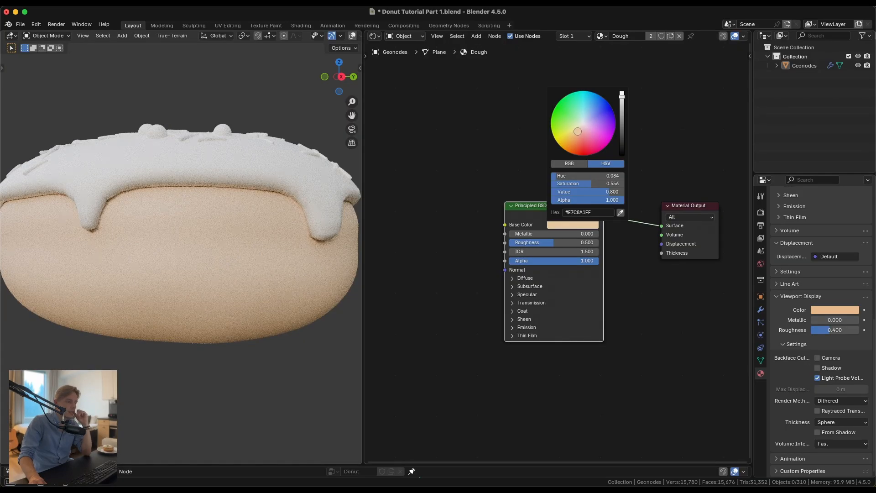
left_click_drag(577, 132, 577, 132)
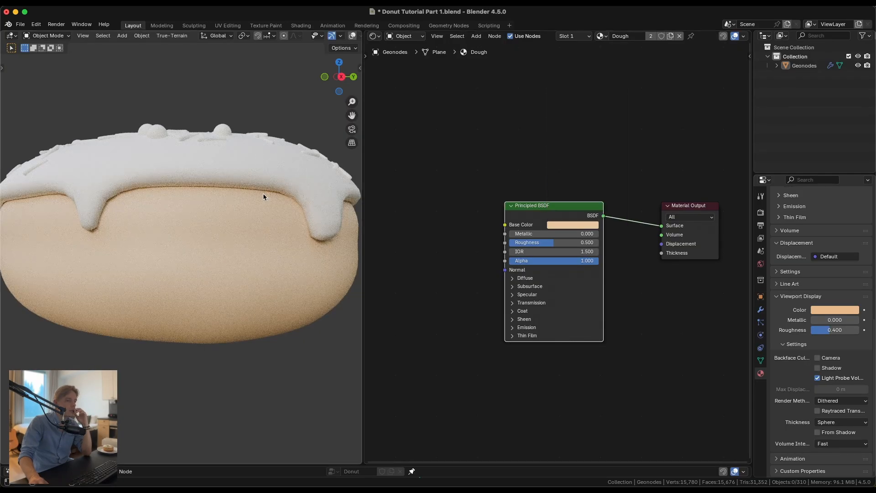
middle_click_drag(242, 194, 242, 217)
scroll(235, 157, "down", 4)
scroll(242, 217, "up", 4)
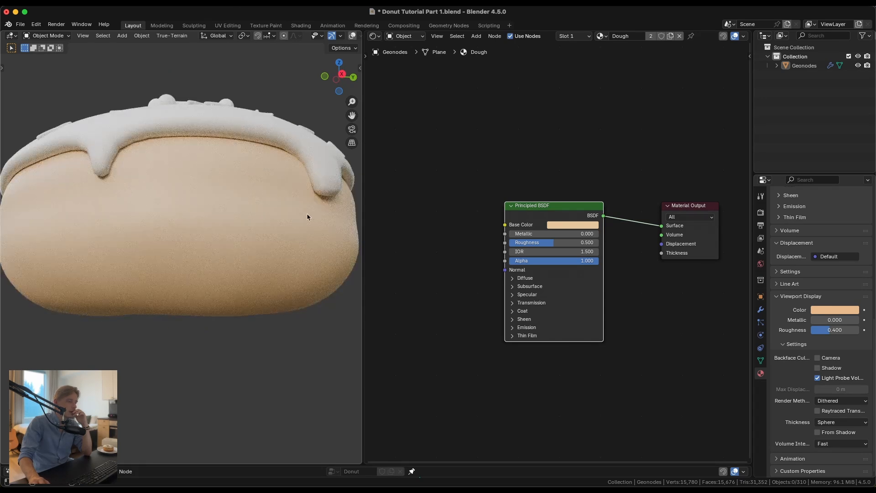
Add a Mix Color node in front of the Dough material's Principled BSDF node.
middle_click_drag(482, 219, 526, 192)
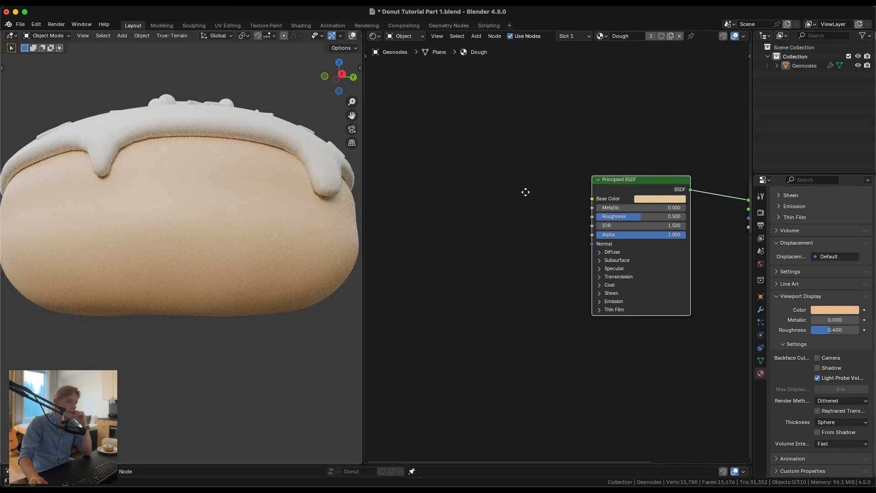
scroll(511, 194, "down", 3)
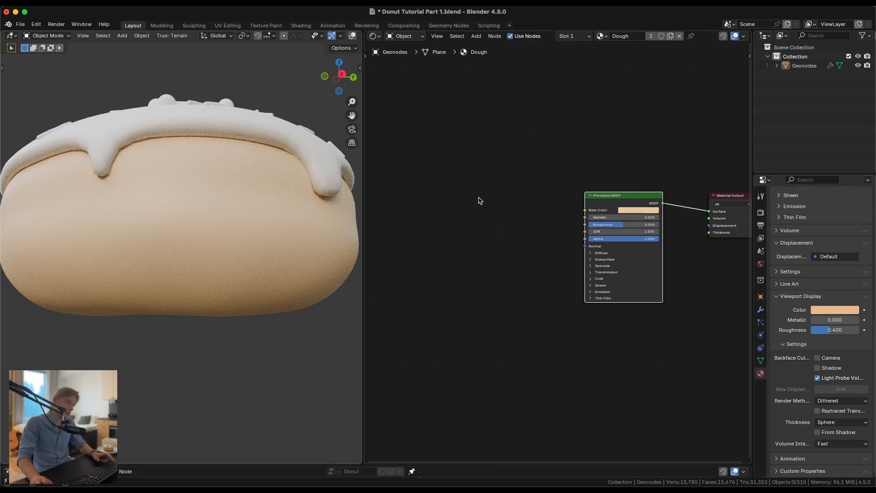
key("shift+a")
type("mix")
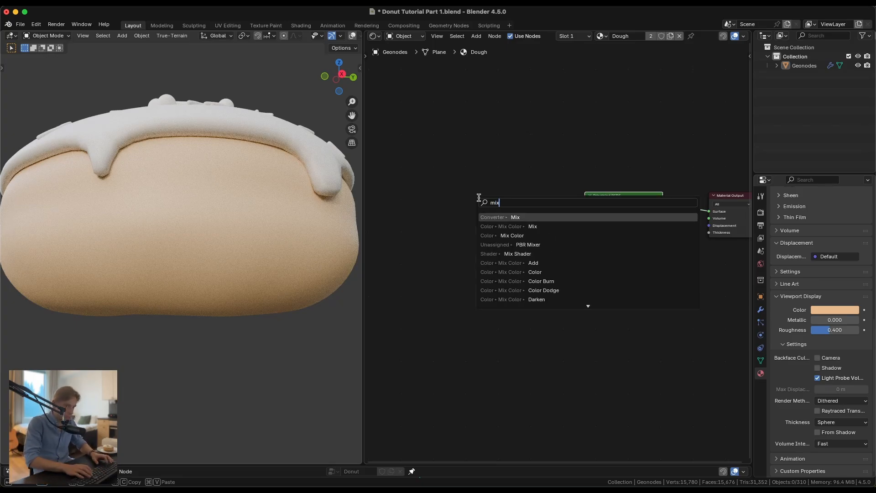
key("Down")
key("Return")
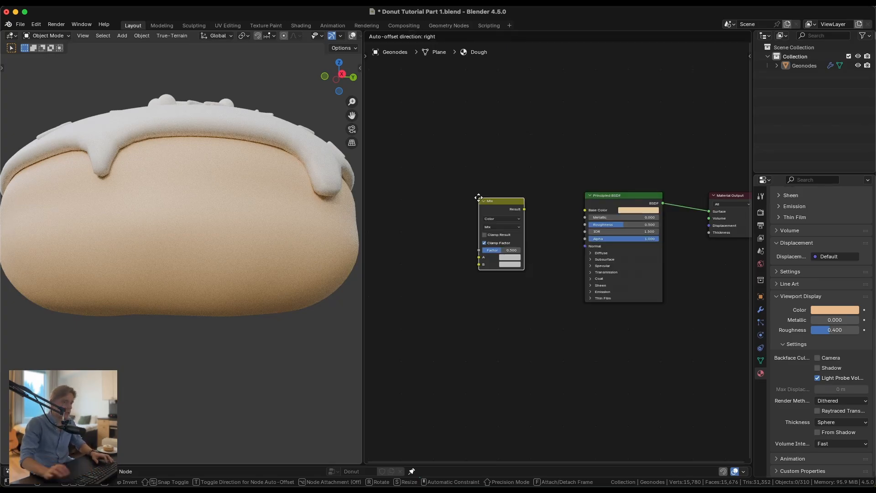
left_click(484, 186)
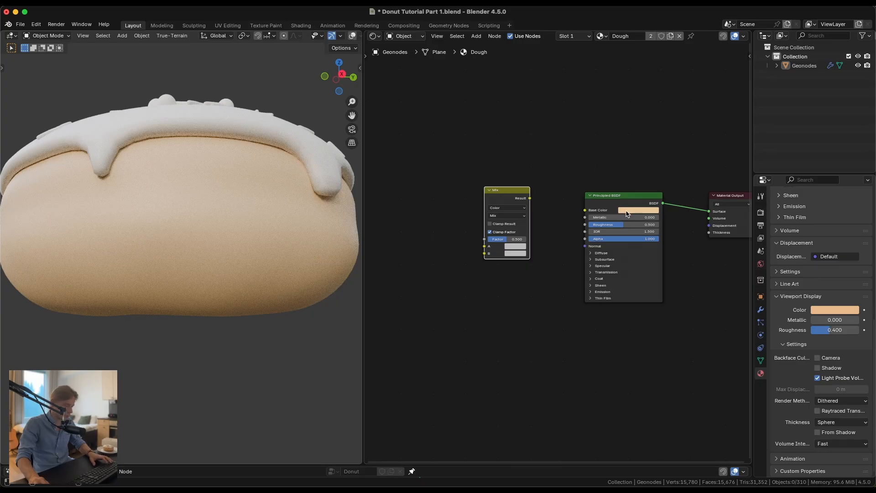
Copy the dough's base color into the Mix node's A color, connect Result to Base Color and set Factor to 0.
key("ctrl+v")
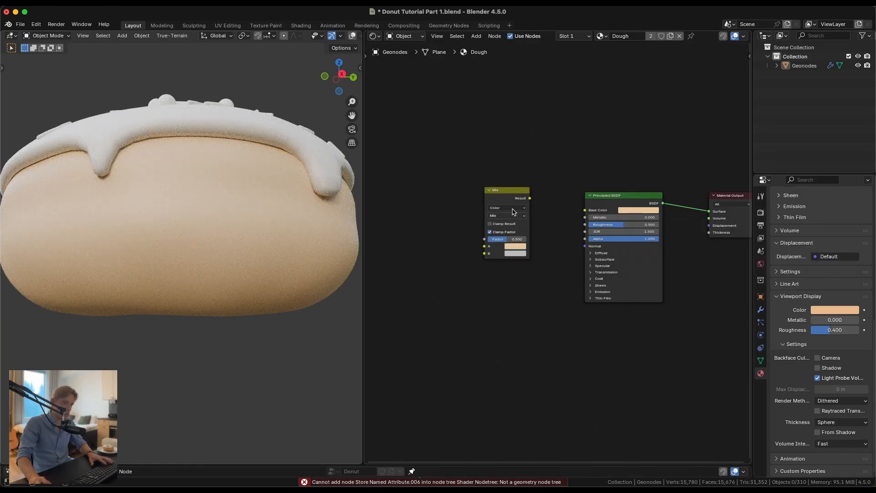
left_click_drag(548, 200, 585, 210)
left_click_drag(513, 239, 479, 239)
Change the Mix node's blending mode to Color Burn and set its Factor to 1.000.
scroll(479, 238, "up", 3)
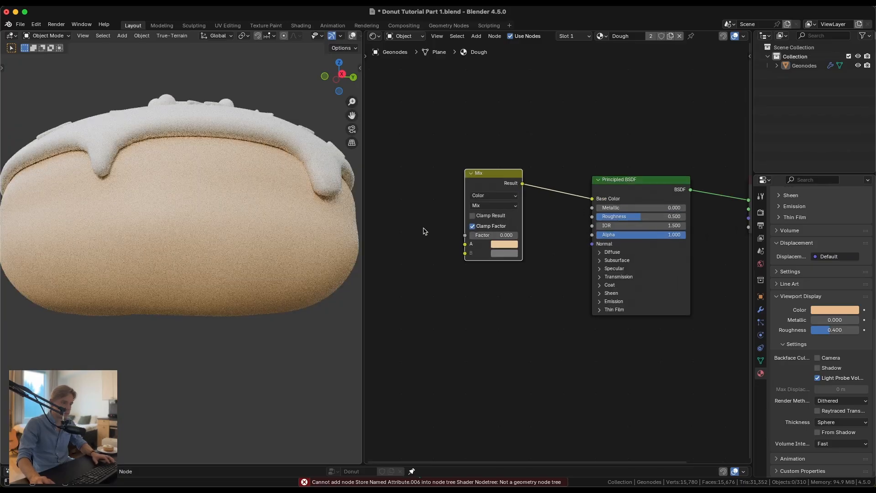
scroll(479, 236, "up", 1)
left_click(457, 184)
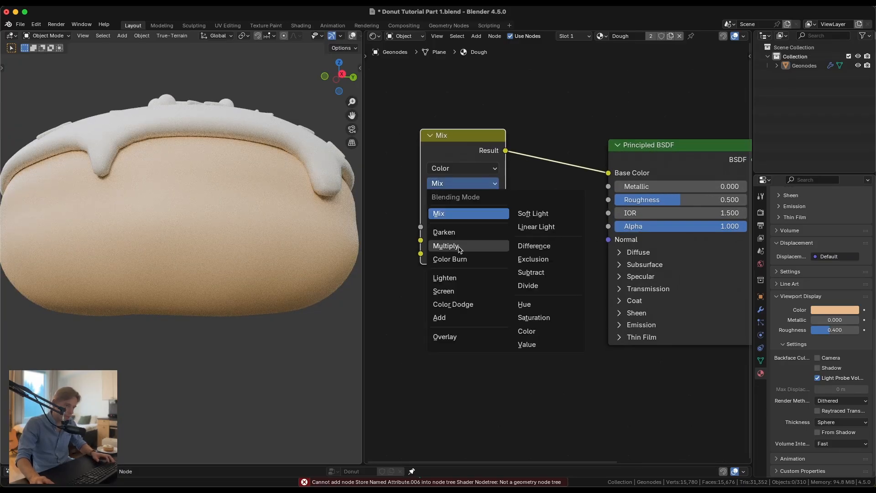
left_click(450, 258)
left_click_drag(436, 227, 498, 227)
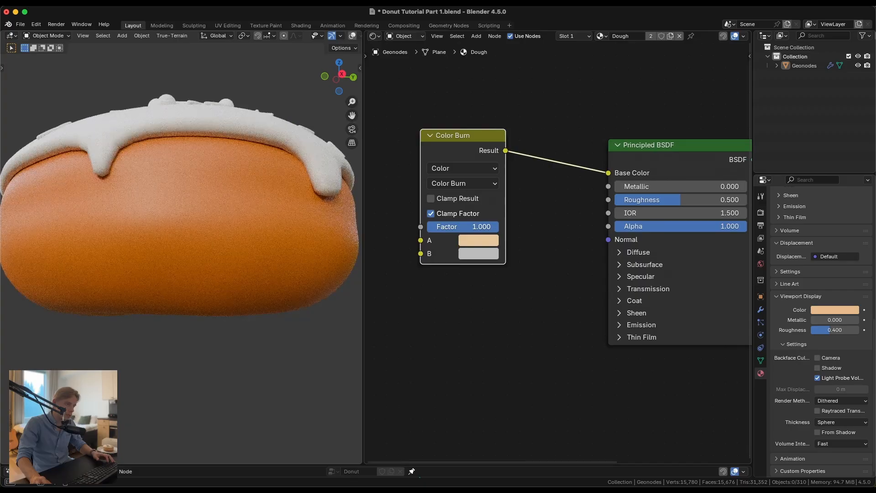
Raise the Saturation of the Color Burn node's B color to 0.687 and inspect the donut's underside.
middle_click_drag(219, 260, 171, 181)
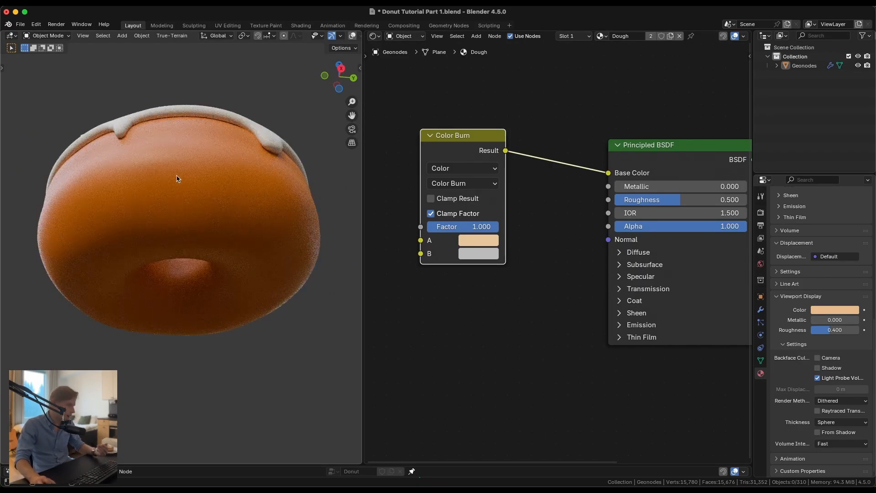
left_click(483, 254)
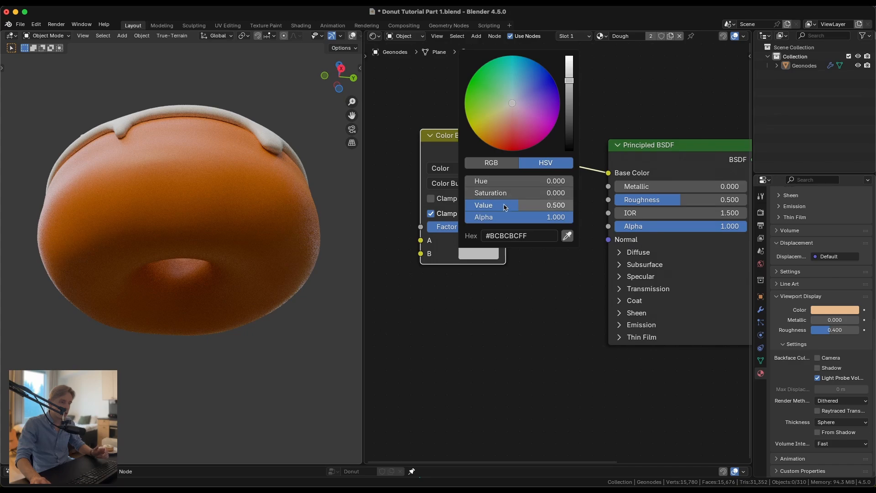
left_click_drag(500, 203, 516, 193)
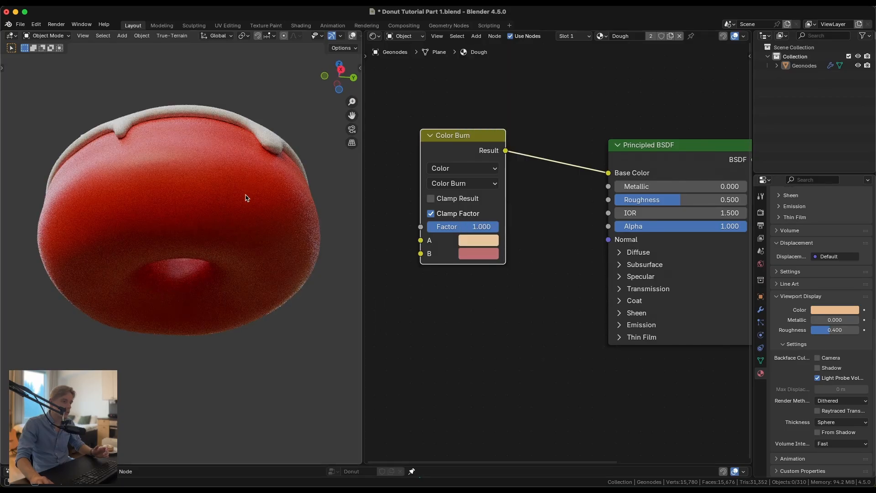
mouse_move(481, 226)
left_mouse_down()
mouse_move(447, 226)
mouse_move(499, 226)
mouse_move(427, 226)
mouse_move(499, 226)
left_mouse_up()
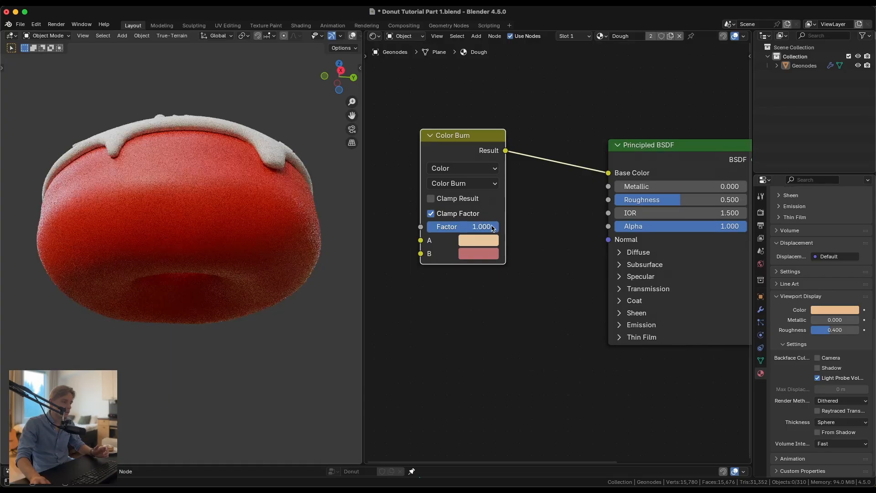
scroll(208, 186, "up", 6)
scroll(212, 184, "up", 3)
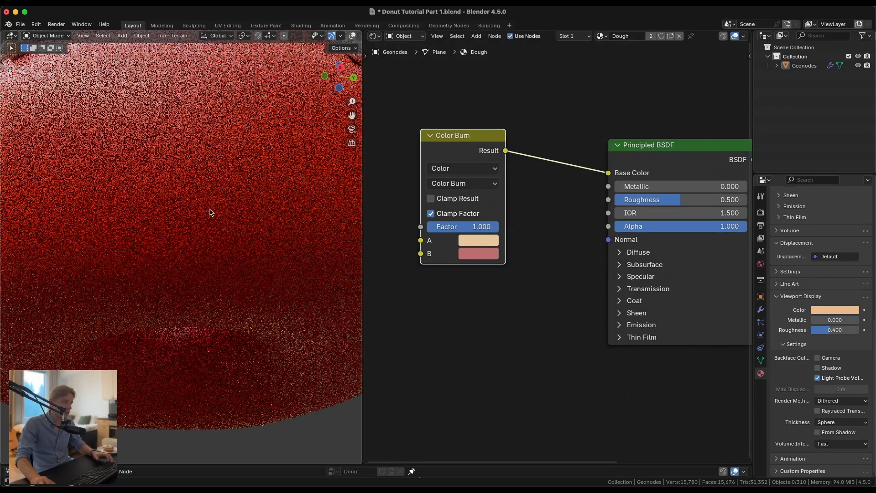
Lower the Saturation of the Color Burn node's B color to 0.1.
left_click(479, 253)
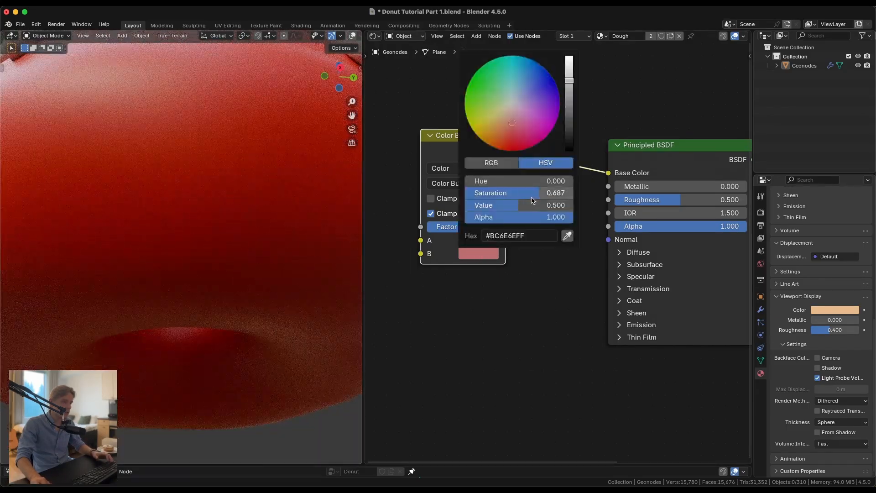
left_click_drag(528, 193, 480, 193)
left_click(502, 192)
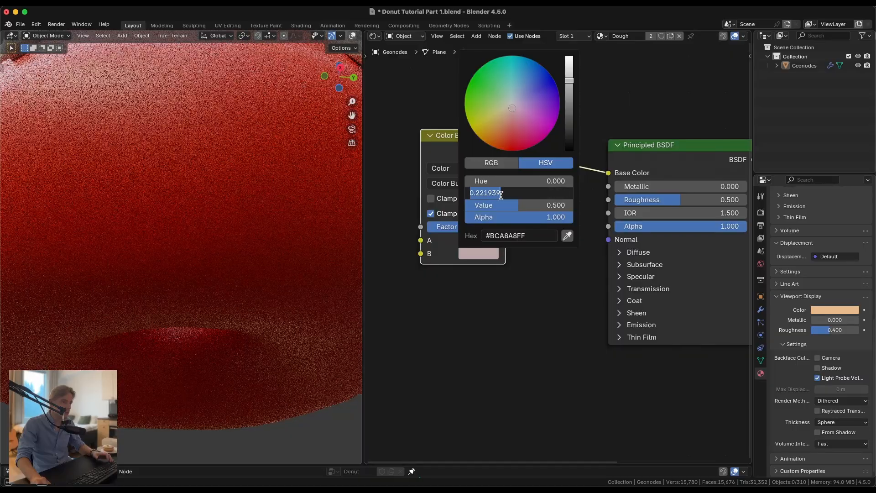
type("0.1")
key("Return")
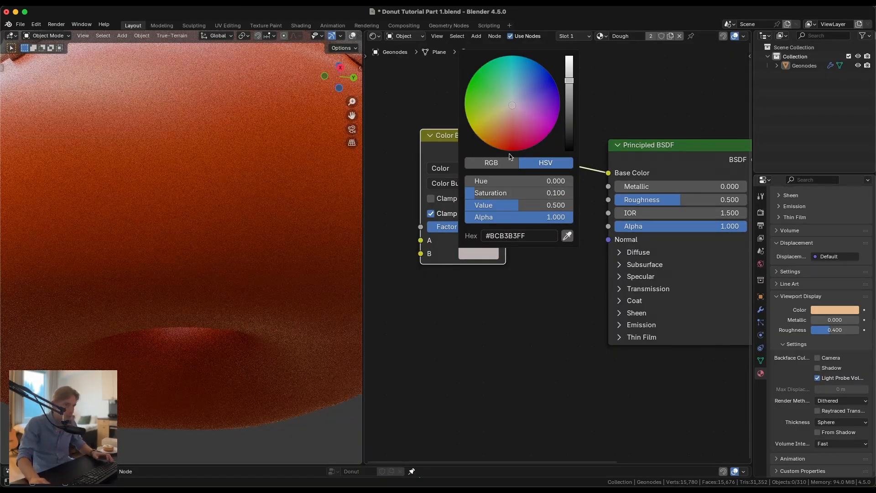
Shift the B color's Hue to 0.021, set its Saturation to 0.1 and check the dough.
left_click_drag(486, 192, 584, 192)
mouse_move(508, 183)
left_mouse_down()
mouse_move(547, 196)
mouse_move(509, 196)
mouse_move(572, 193)
mouse_move(501, 193)
left_mouse_up()
double_click(501, 194)
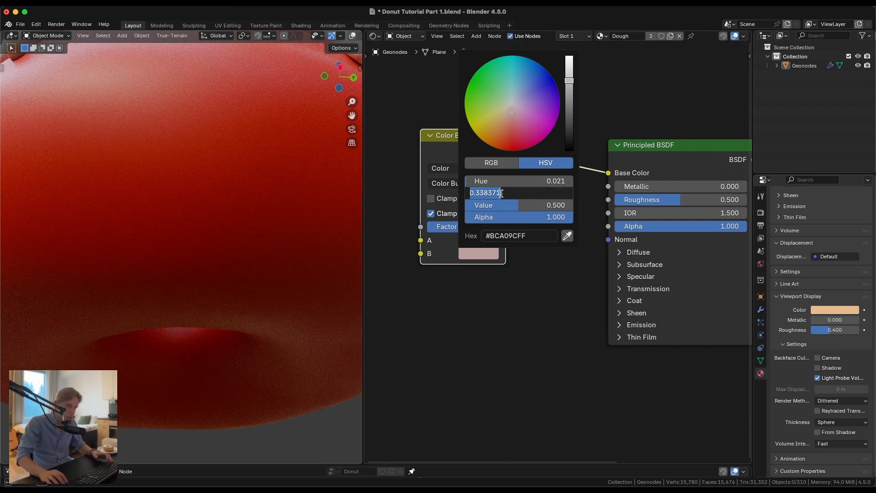
type(".1")
key("Return")
scroll(183, 188, "down", 5)
middle_click_drag(182, 188, 183, 215)
scroll(184, 214, "up", 2)
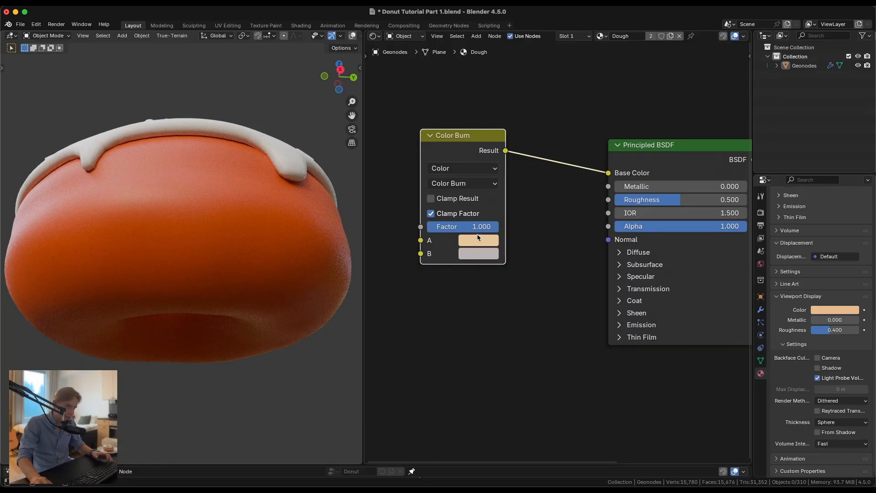
Set the B color's Value to 0.55 and inspect the donut from the side.
left_click(480, 250)
mouse_move(489, 206)
left_mouse_down()
mouse_move(507, 206)
mouse_move(495, 205)
left_mouse_up()
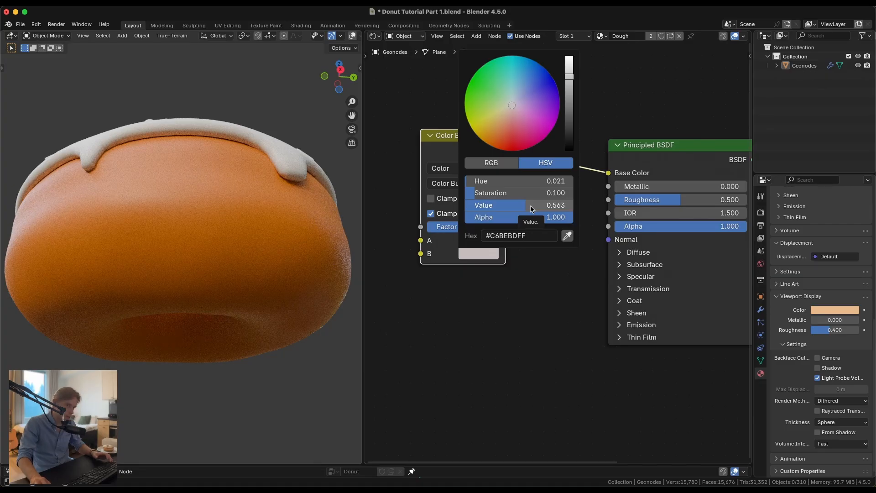
left_click(531, 208)
type("0.55")
key("Return")
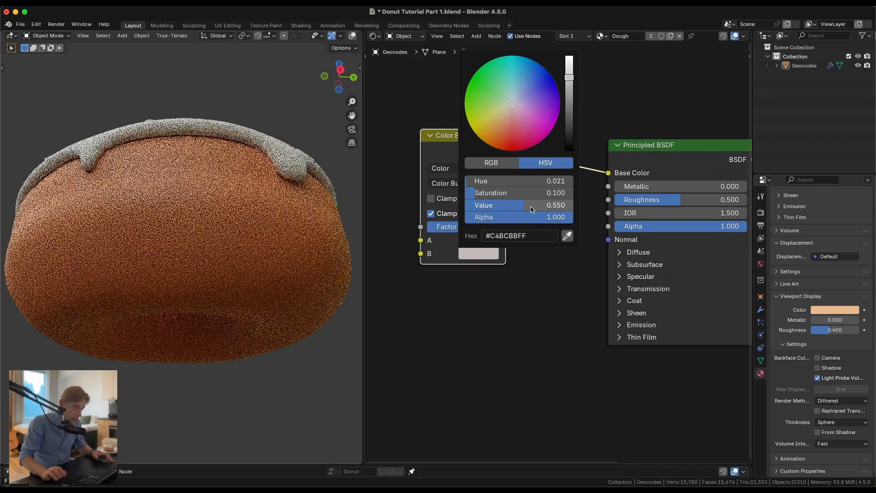
scroll(197, 235, "down", 4)
middle_click_drag(198, 195, 197, 244)
scroll(197, 244, "up", 3)
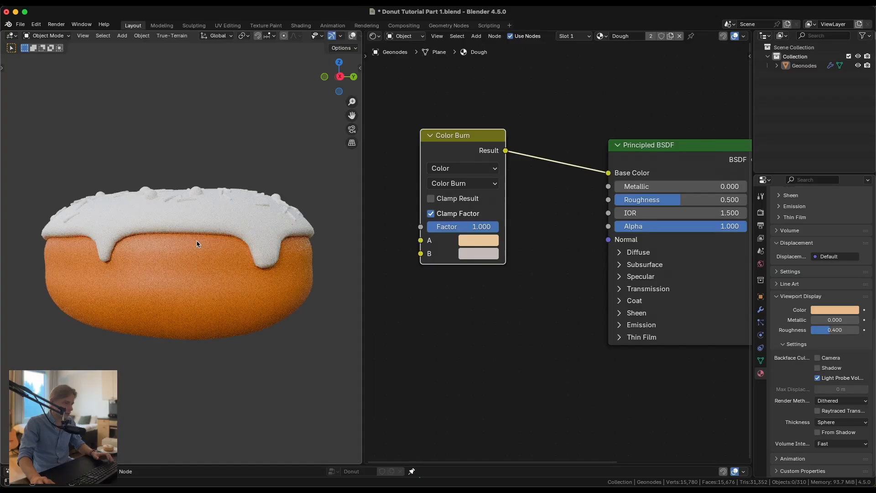
Set the B color's Value to 0.6 and check the dough from underneath.
left_click(478, 252)
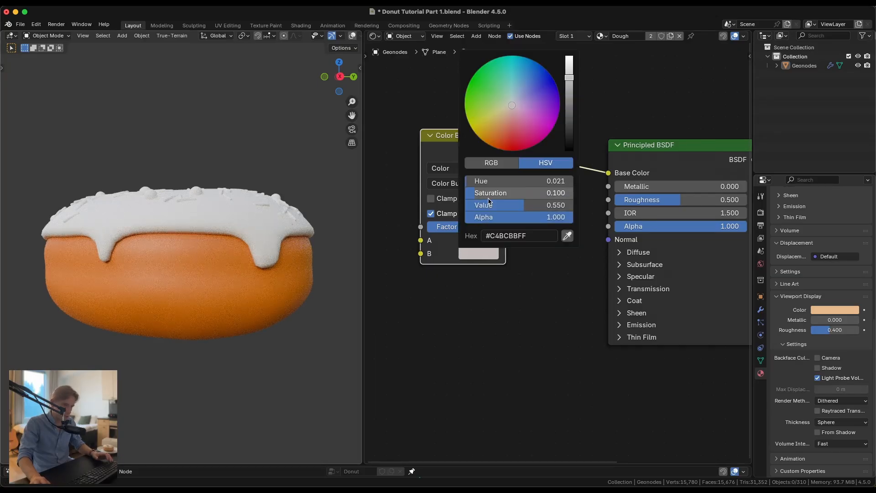
left_click(487, 194)
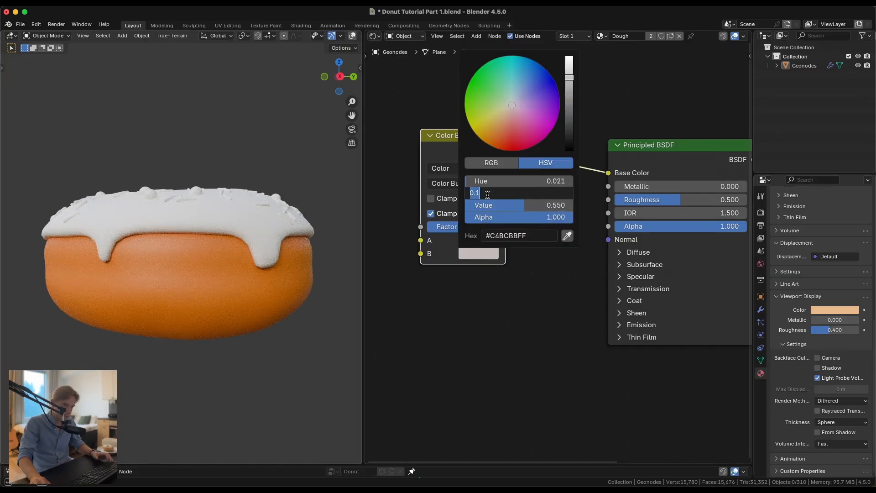
double_click(537, 204)
type(".6")
key("Return")
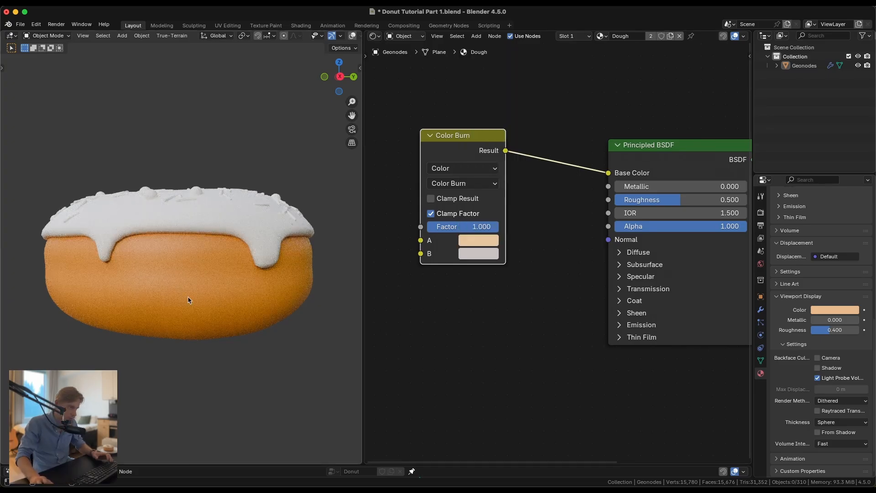
middle_click_drag(189, 300, 186, 254)
scroll(186, 254, "up", 3)
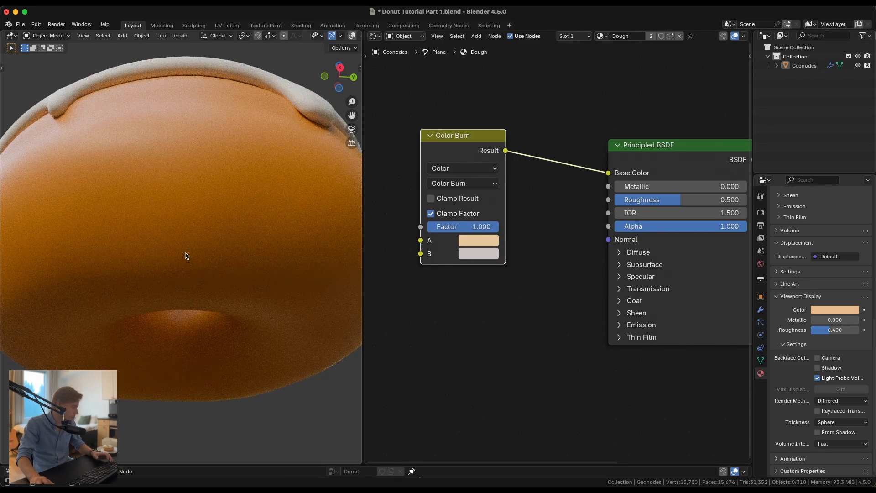
Try a Saturation of 0.5 for the Color Burn node's B color.
left_click(471, 247)
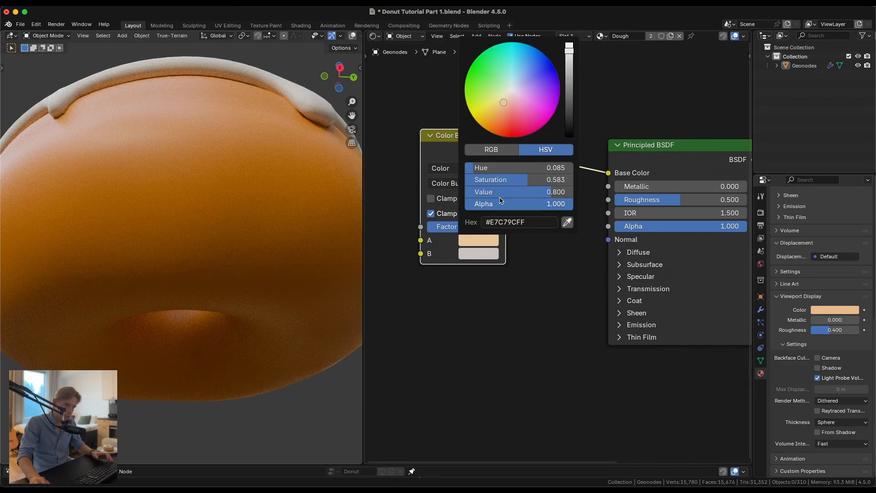
left_click_drag(527, 179, 501, 197)
left_click(486, 254)
left_click(482, 194)
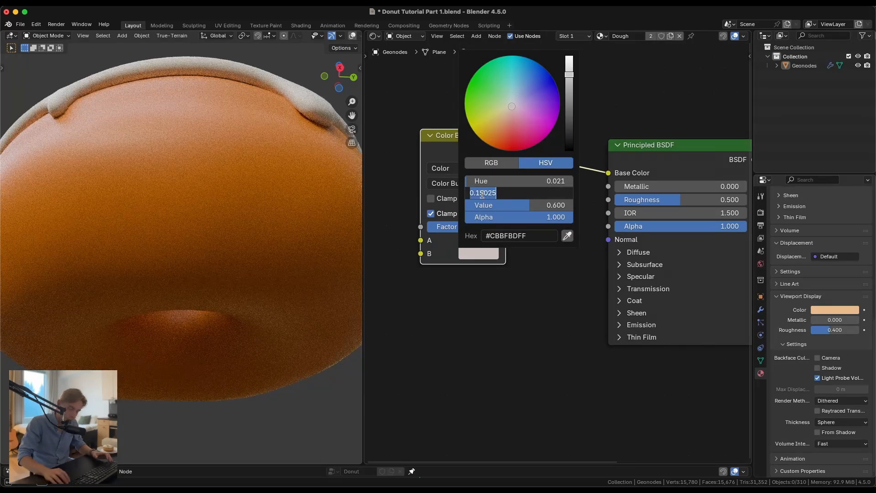
type(".5")
key("Return")
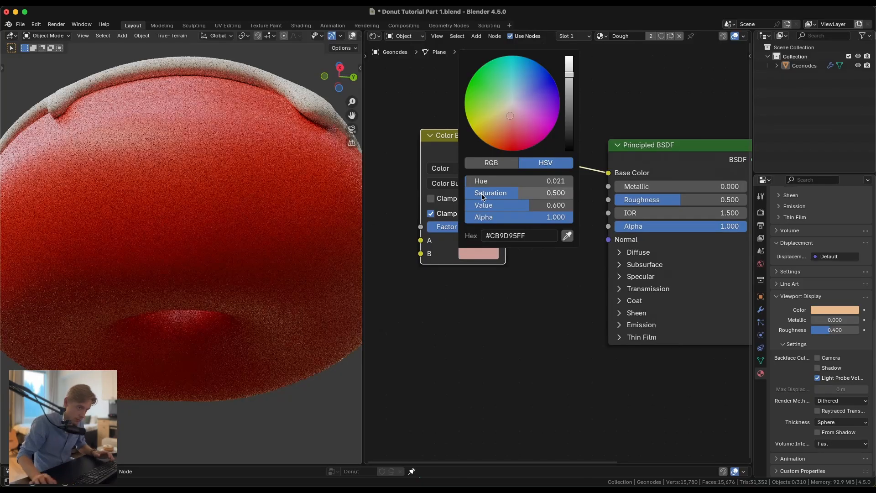
Set the B color's Saturation to 0.15 and inspect the donut from below and from the side.
left_click(482, 195)
type(".1")
key("Return")
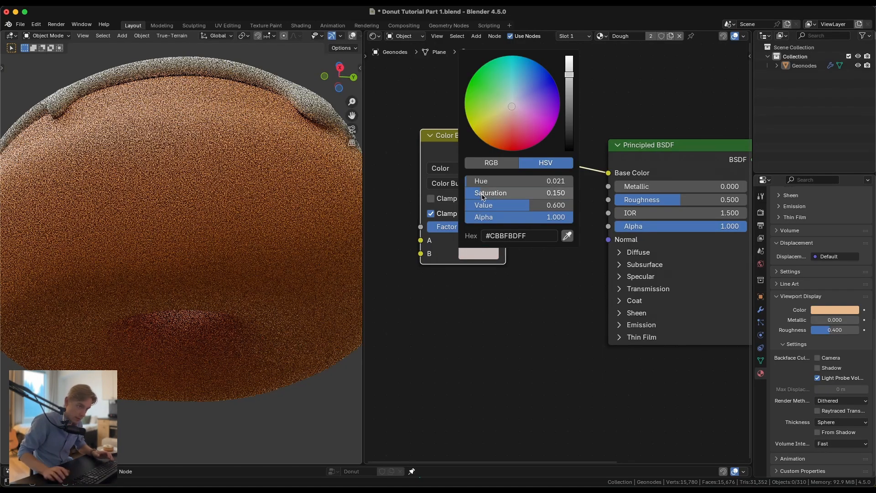
scroll(192, 193, "down", 5)
scroll(176, 211, "up", 3)
scroll(176, 211, "down", 3)
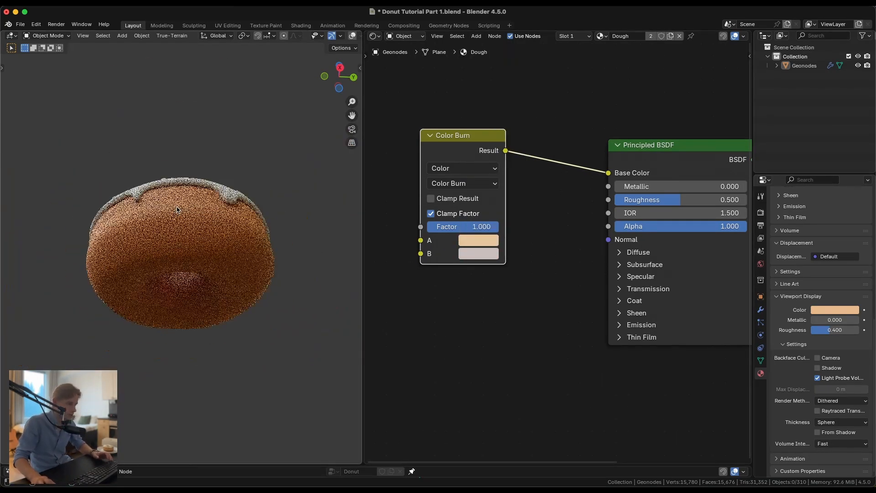
middle_click_drag(179, 206, 161, 306)
scroll(161, 306, "up", 1)
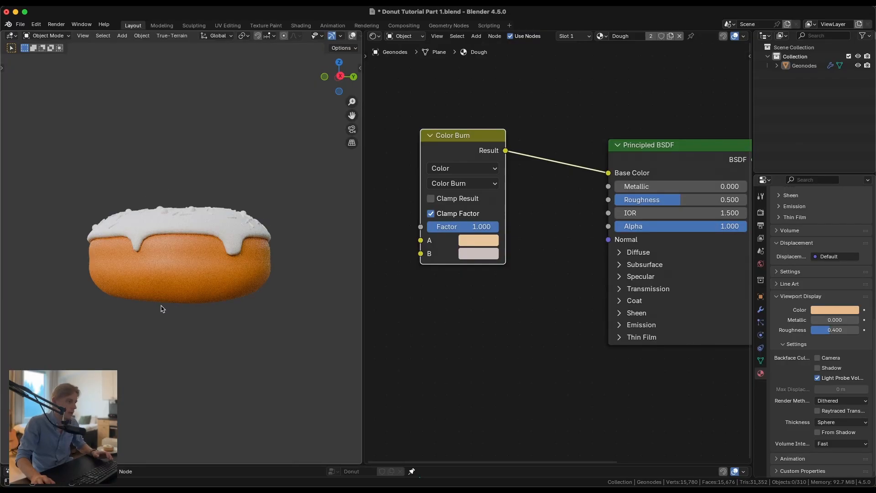
scroll(173, 287, "up", 2)
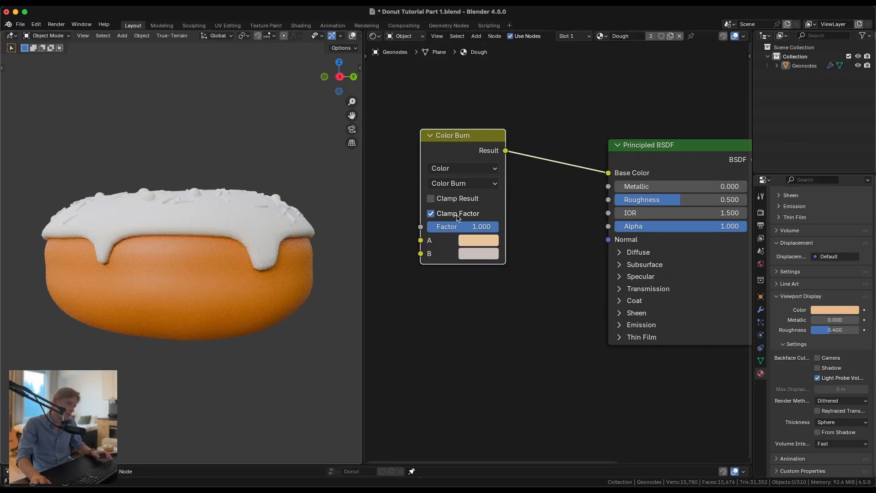
Enlarge the Donut geometry node editor and bring the Middle frame's Store Named Attribute node into view.
key("Home")
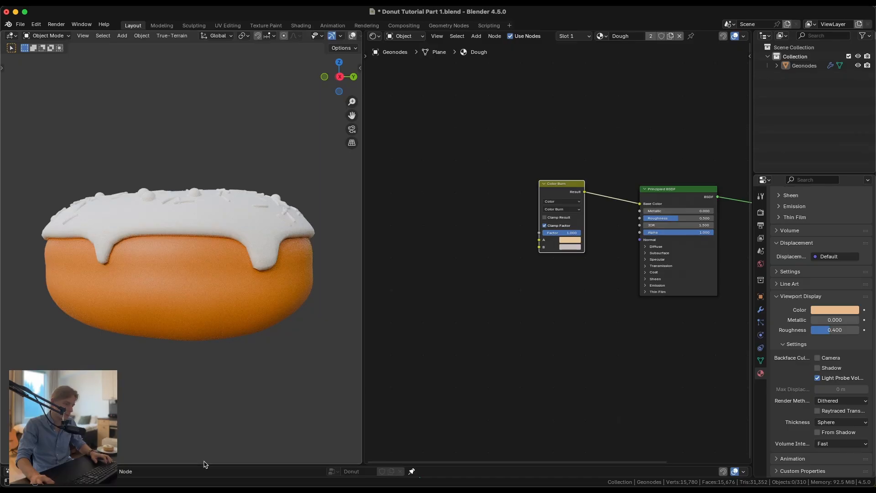
left_click_drag(204, 466, 208, 279)
key("Home")
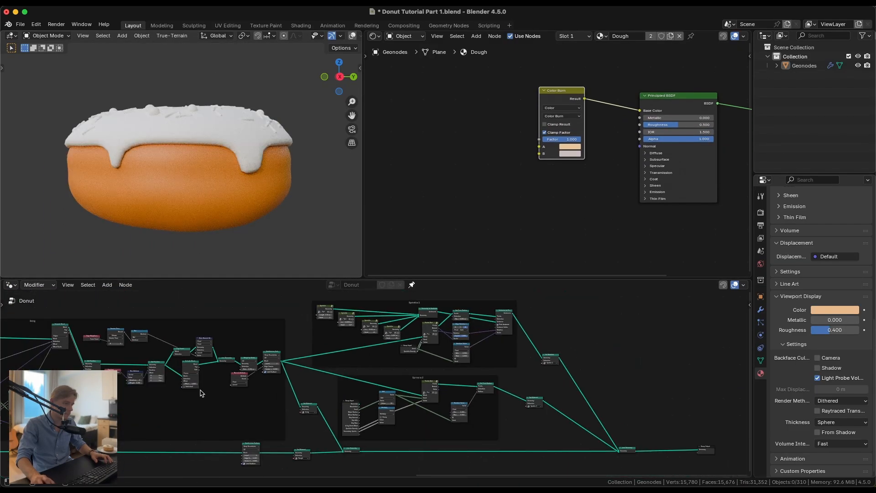
scroll(201, 394, "up", 5)
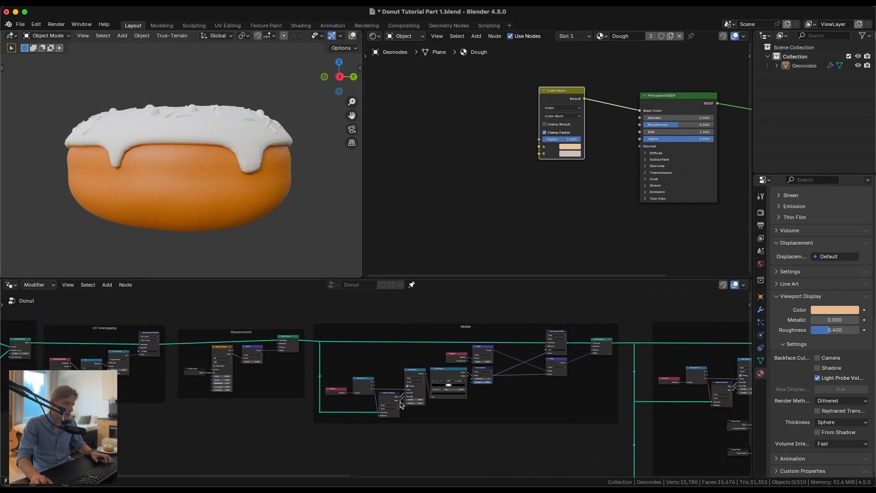
scroll(401, 404, "up", 4)
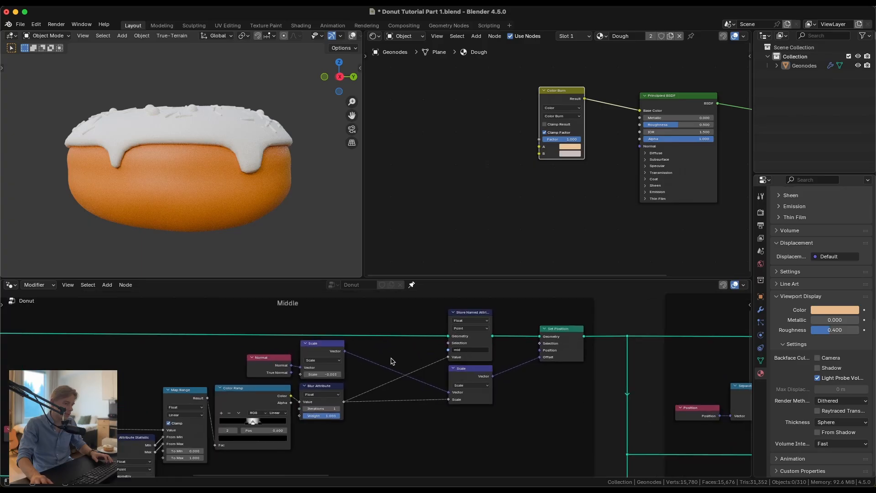
scroll(391, 362, "up", 4)
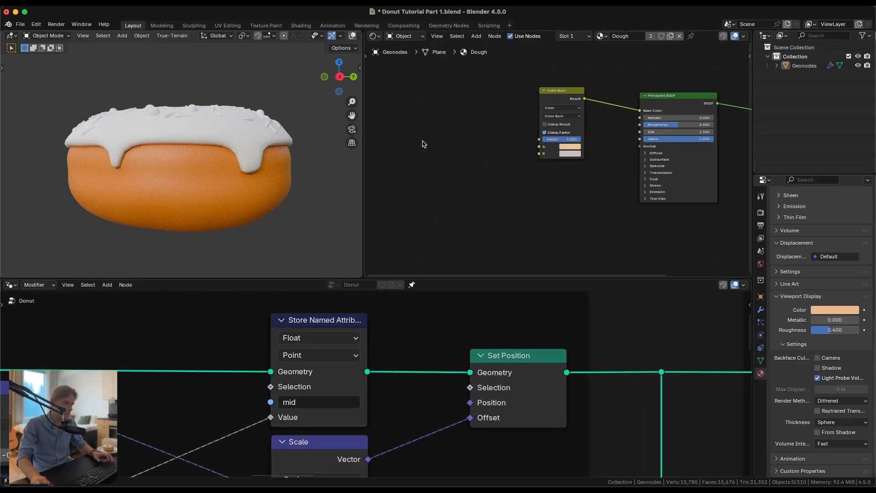
Add an Attribute node to the Dough material and set its attribute name to mid.
key("shift+a")
type("att")
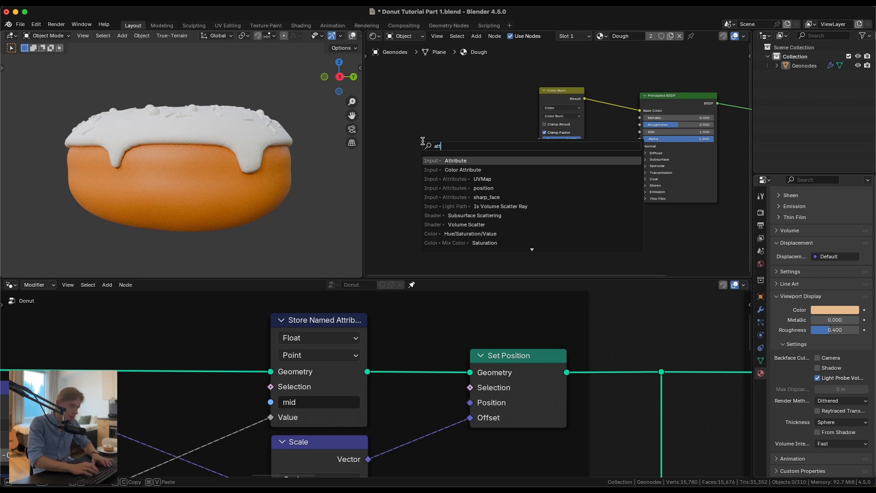
key("Return")
left_click(431, 158)
scroll(430, 159, "up", 3)
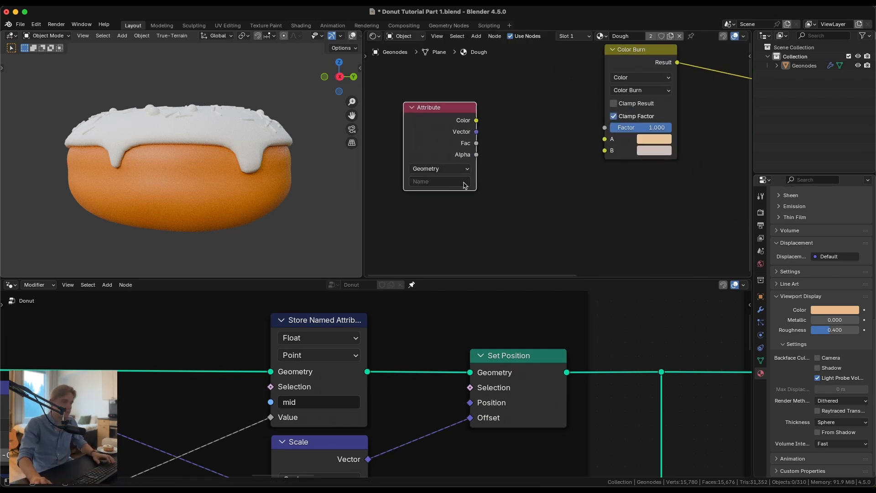
left_click(465, 184)
type("mid")
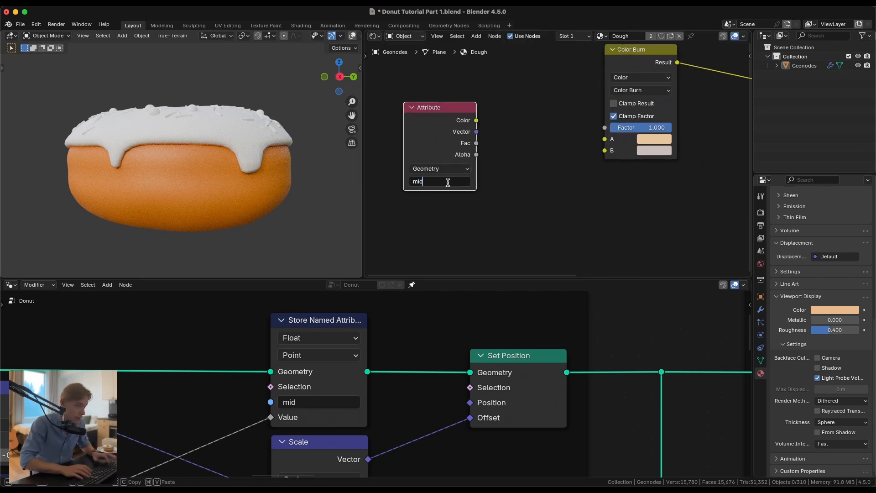
key("Return")
Preview the Attribute node's Fac output on the donut and examine the mask from the side and below.
left_click(429, 127, "ctrl+shift")
left_click(429, 127, "ctrl+shift")
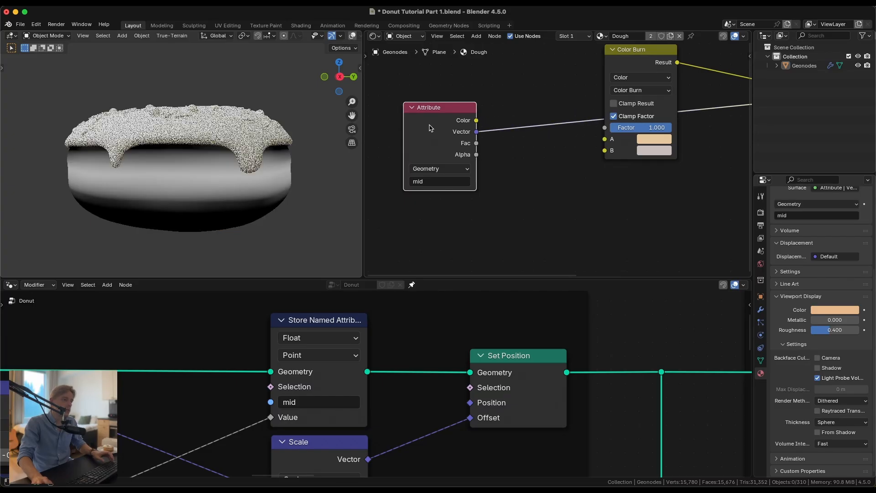
left_click(429, 128, "ctrl+shift")
middle_click_drag(200, 138, 177, 184)
scroll(177, 184, "up", 3)
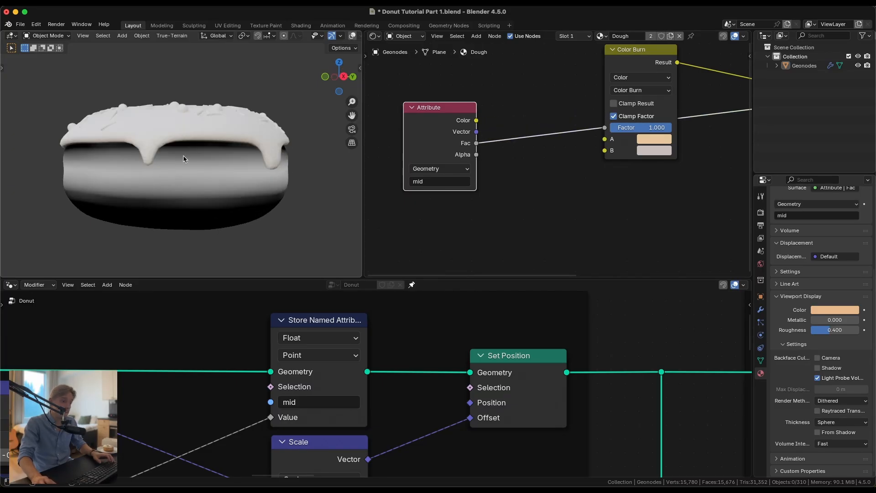
middle_click_drag(183, 173, 202, 191)
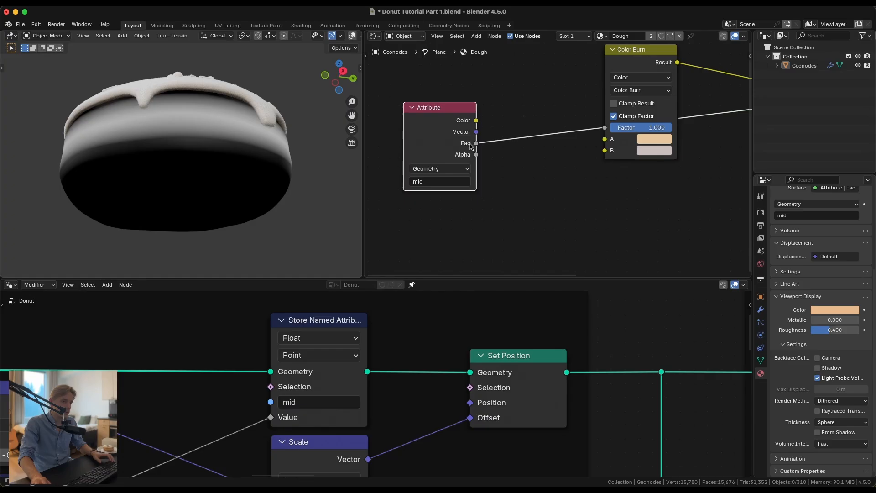
Move the Attribute node away from the Color Burn node, reconnect the Principled BSDF to the output, and inspect the donut.
left_click_drag(462, 139, 387, 123)
middle_click_drag(504, 141, 544, 148)
scroll(520, 159, "down", 2)
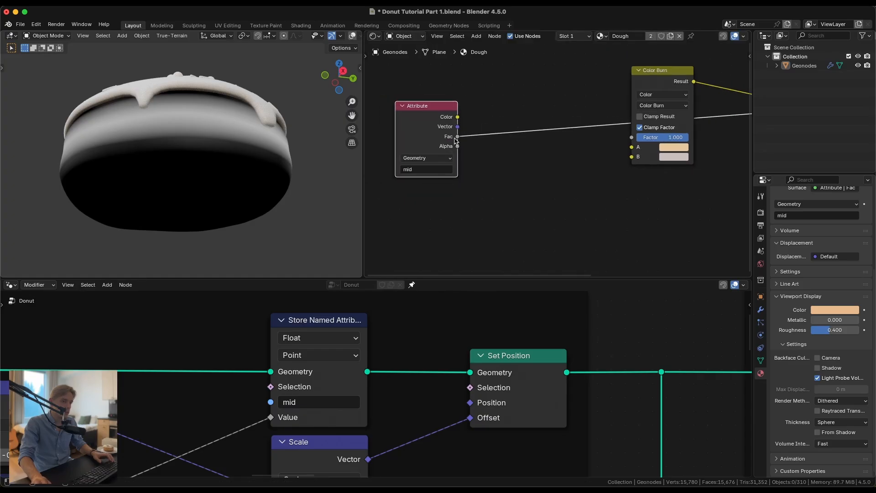
left_click_drag(639, 137, 639, 138)
middle_click_drag(639, 137, 457, 153)
scroll(565, 161, "down", 4)
left_click(626, 116, "ctrl+shift")
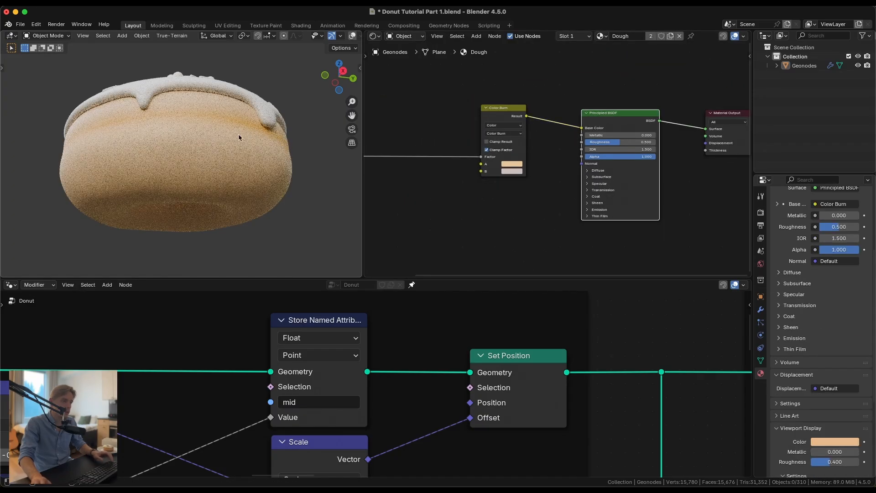
middle_click_drag(239, 133, 212, 164)
scroll(212, 164, "up", 1)
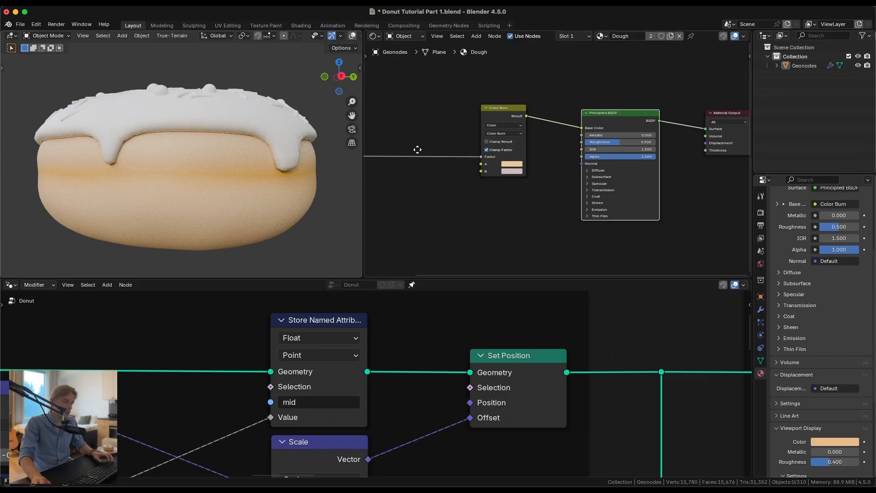
Insert an Invert Color node between the Attribute node's Fac output and the Color Burn node's Factor.
middle_click_drag(417, 150, 519, 143)
scroll(516, 142, "down", 2)
key("shift+a")
left_click(496, 131)
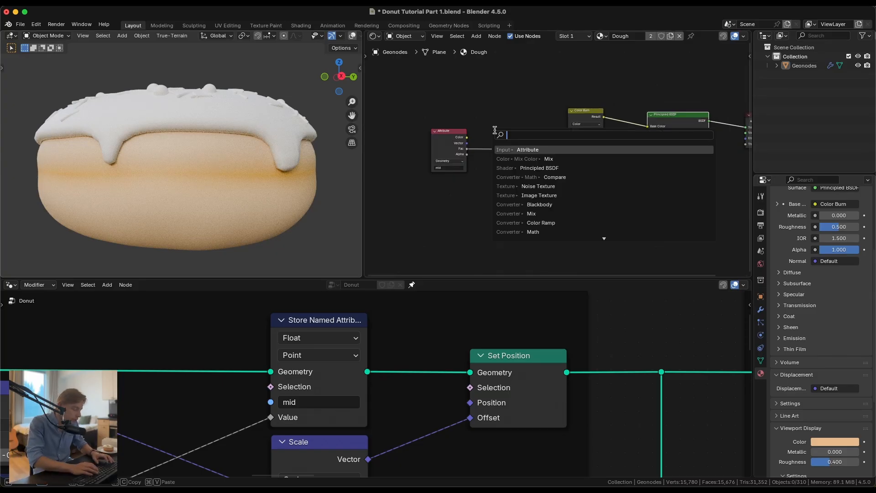
type("invert")
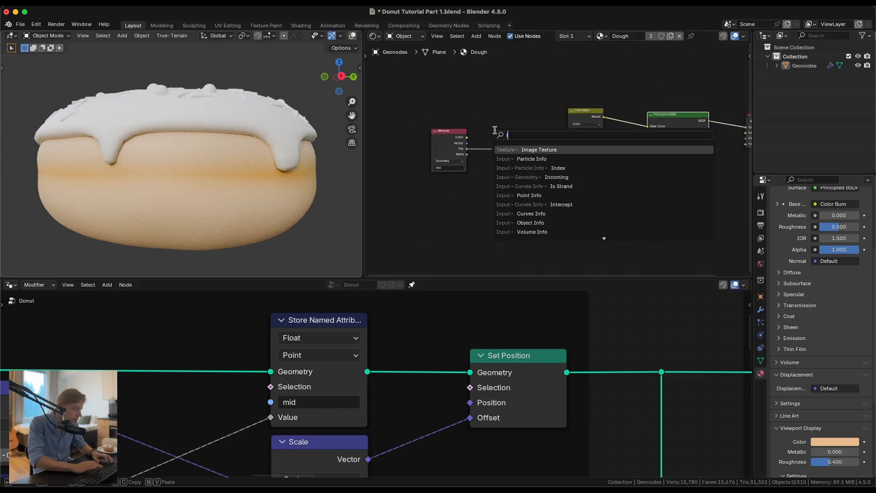
key("Return")
left_click(517, 133)
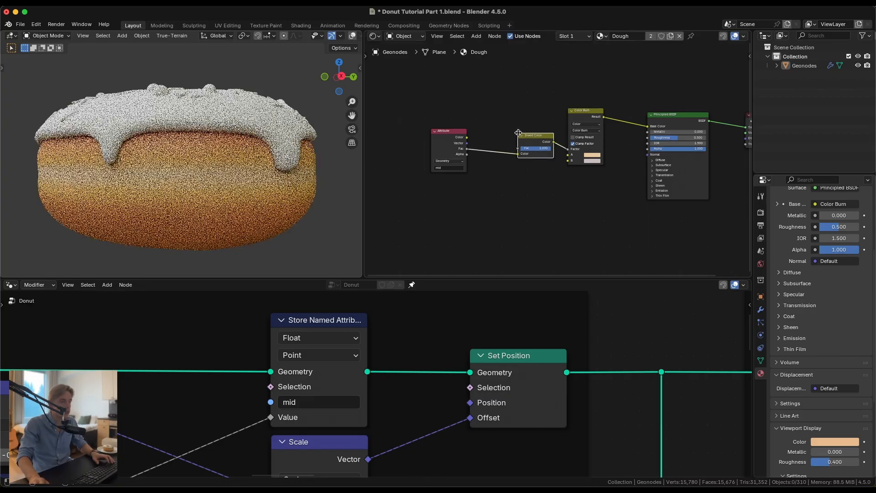
Examine the inverted dough shading on the donut from the side, from below and at different distances.
scroll(151, 174, "down", 4)
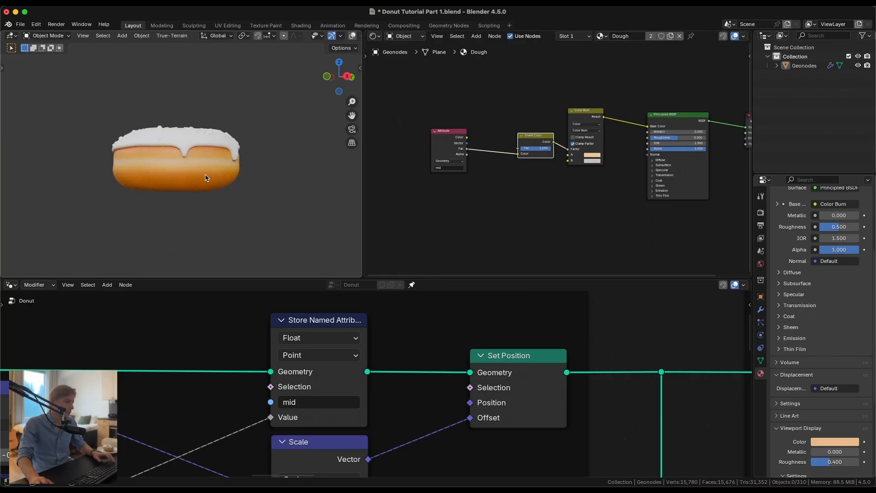
scroll(175, 177, "up", 4)
middle_click_drag(133, 170, 199, 161)
scroll(175, 177, "up", 2)
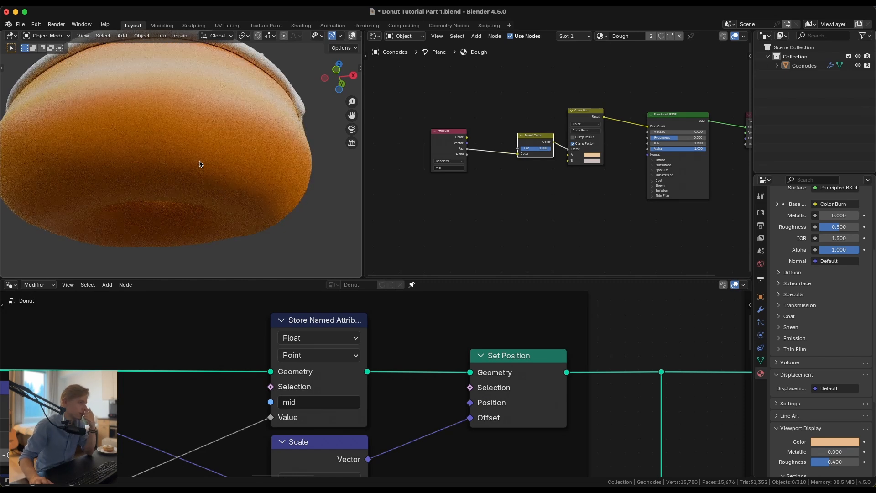
scroll(199, 161, "down", 2)
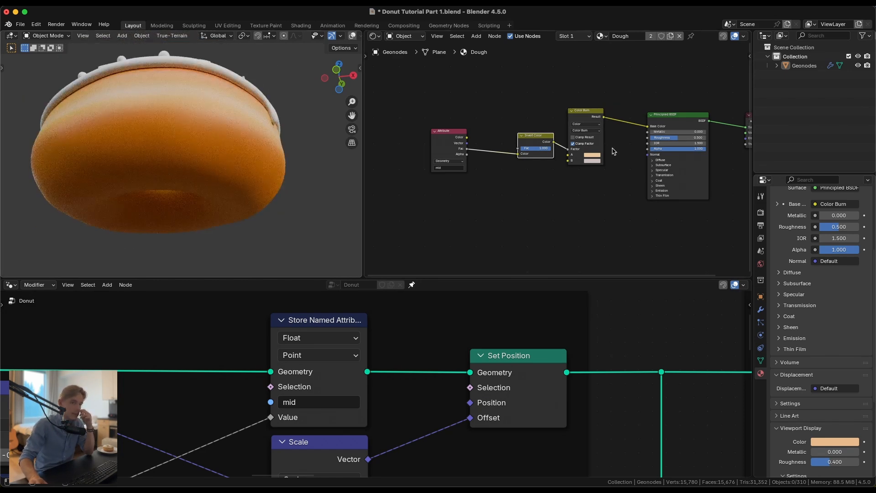
scroll(614, 151, "up", 2)
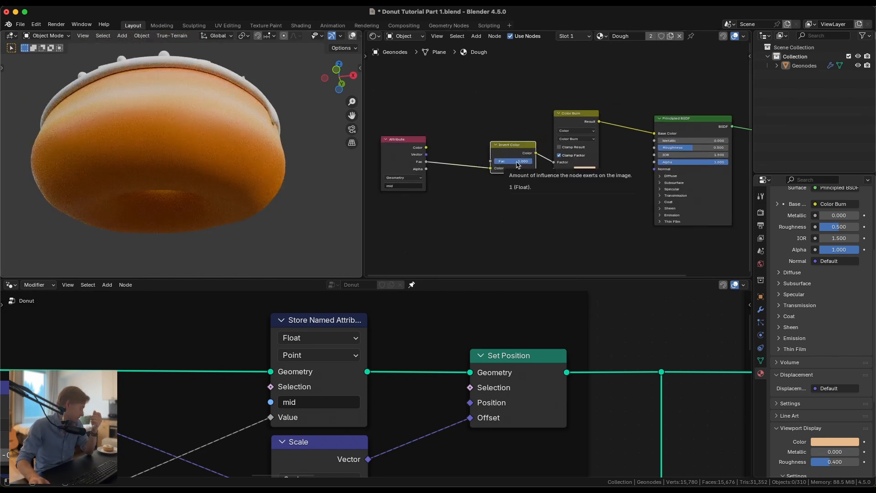
middle_click_drag(221, 97, 212, 136)
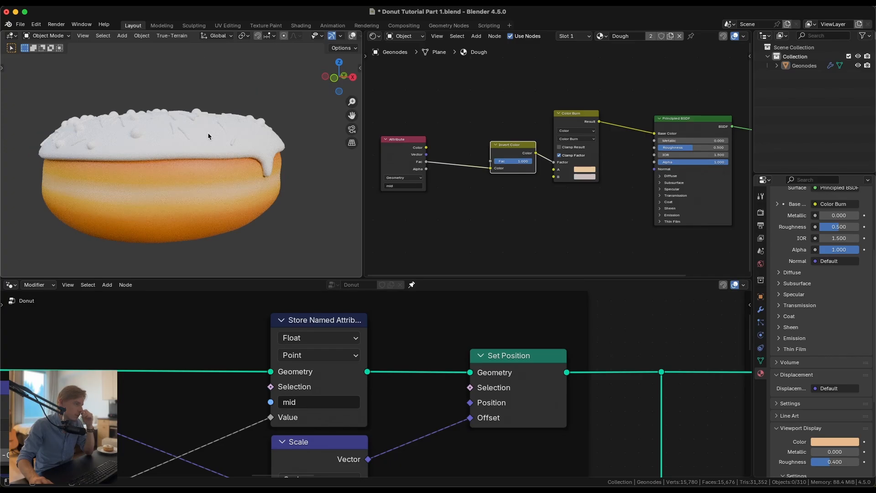
scroll(479, 169, "up", 6)
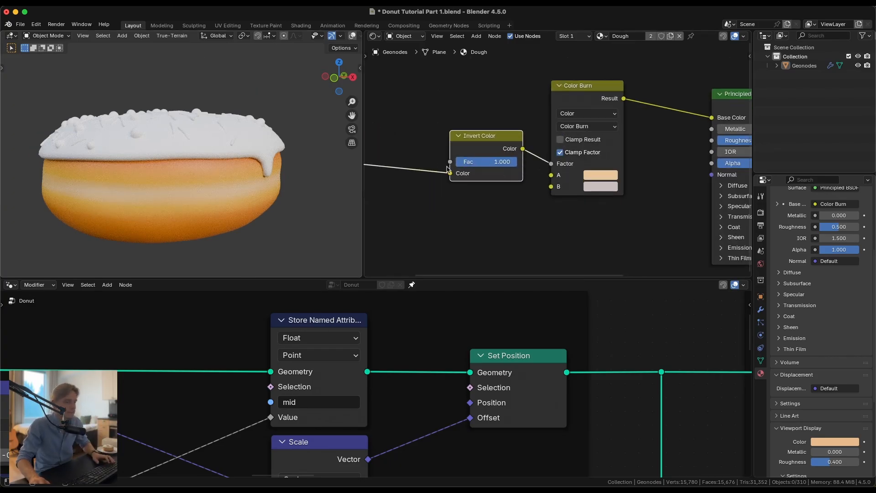
Set the Color Burn node's A color Saturation to 0.5 and check the donut from below.
scroll(416, 148, "down", 3)
middle_click_drag(449, 149, 468, 134)
left_click(605, 157)
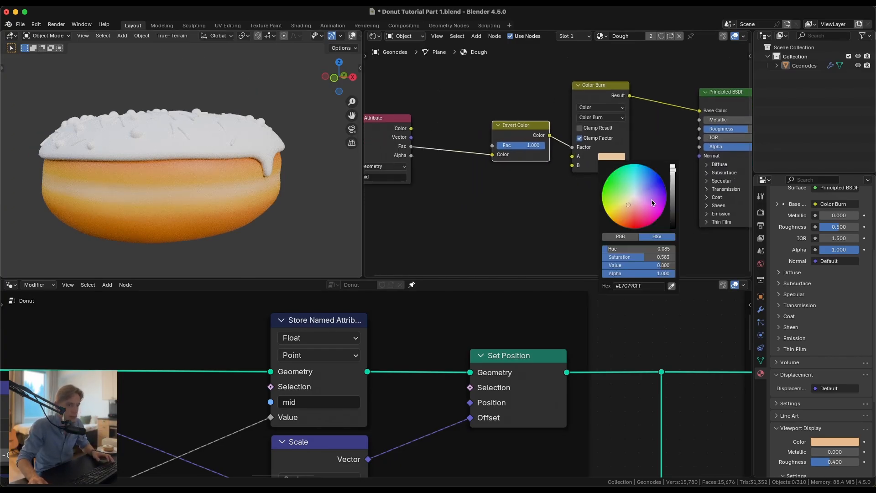
left_click(645, 256)
type(".5")
key("Return")
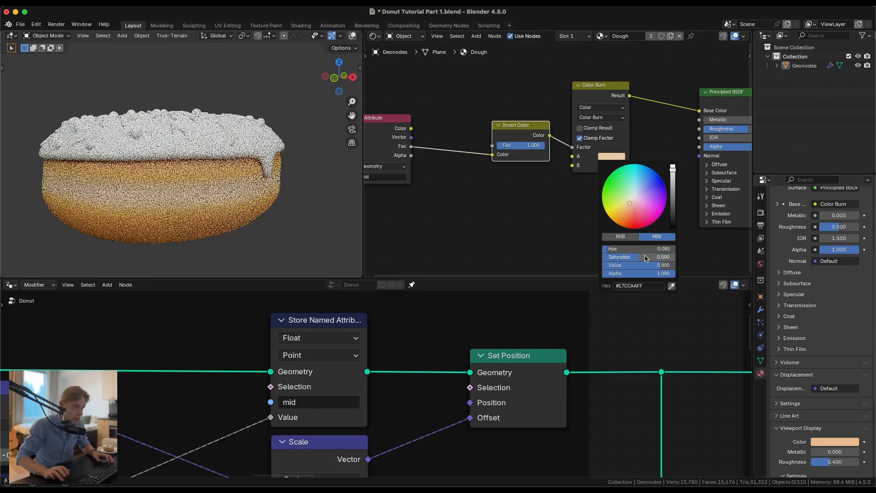
scroll(218, 185, "down", 3)
scroll(218, 185, "up", 2)
middle_click_drag(218, 184, 196, 150)
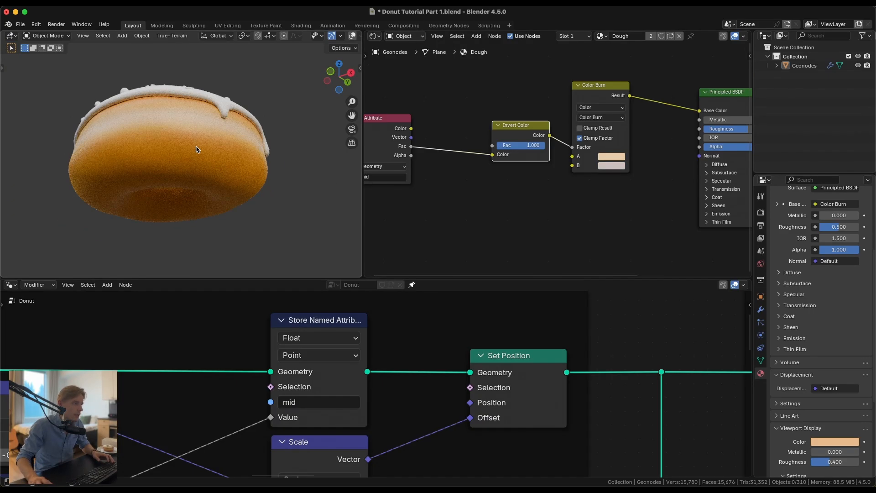
Set the Color Burn node's B color Saturation to 0.2 and view the donut from the side.
left_click(612, 166)
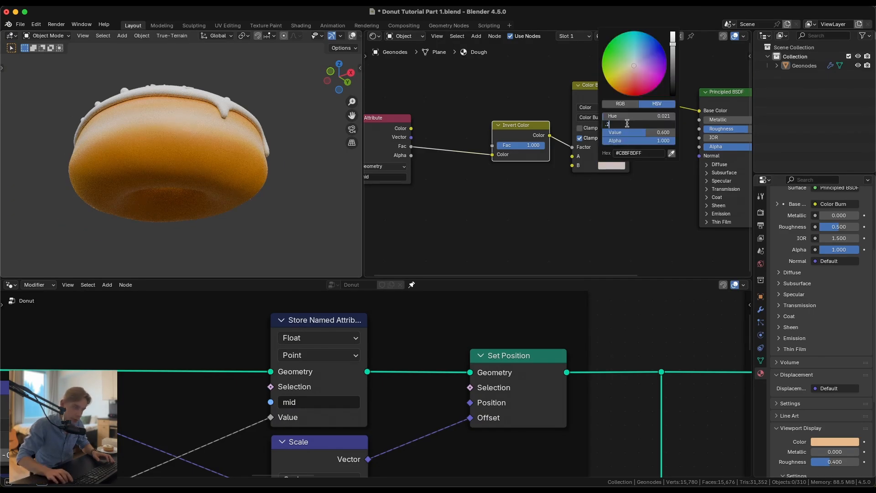
key("Return")
middle_click_drag(215, 167, 212, 184)
scroll(216, 183, "up", 1)
scroll(217, 185, "down", 2)
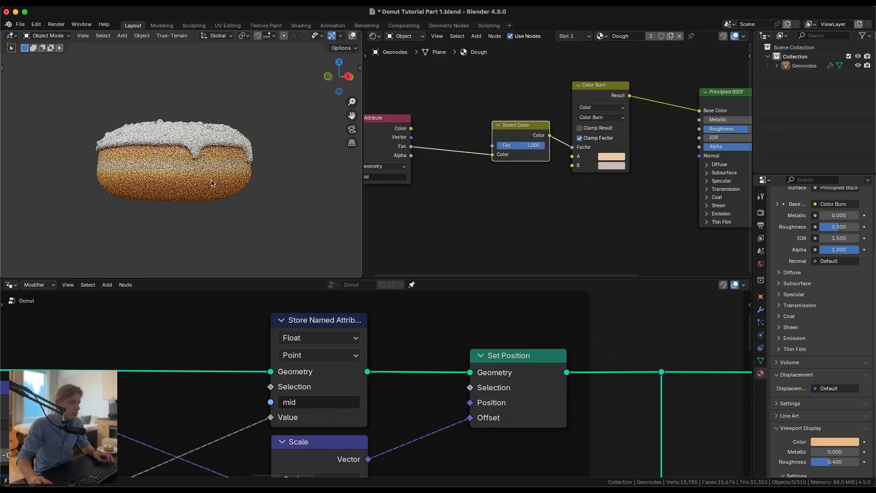
Move the Attribute node well away from the Invert Color node, leaving a wide gap, and inspect the dough up close.
scroll(497, 124, "down", 4)
middle_click_drag(428, 136, 491, 140)
left_click_drag(482, 140, 402, 139)
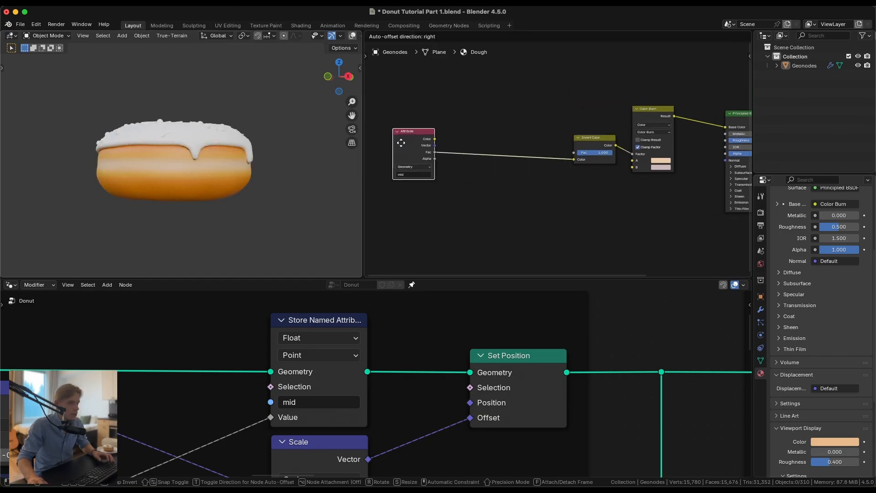
scroll(186, 177, "up", 3)
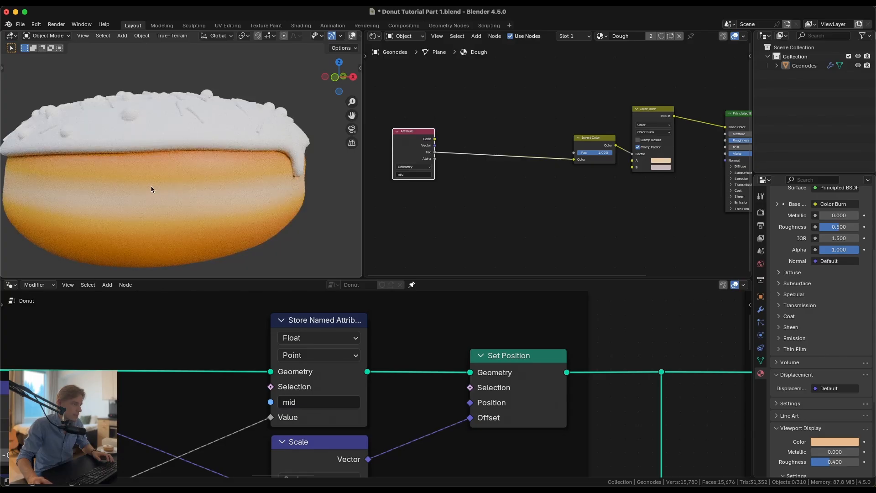
scroll(584, 144, "down", 3)
scroll(580, 143, "up", 4)
middle_click_drag(443, 148, 522, 147)
scroll(511, 147, "up", 1)
left_click_drag(471, 148, 388, 149)
Add a Noise Texture node beside the Attribute node, below its link to Invert Color.
key("shift+a")
type("nois")
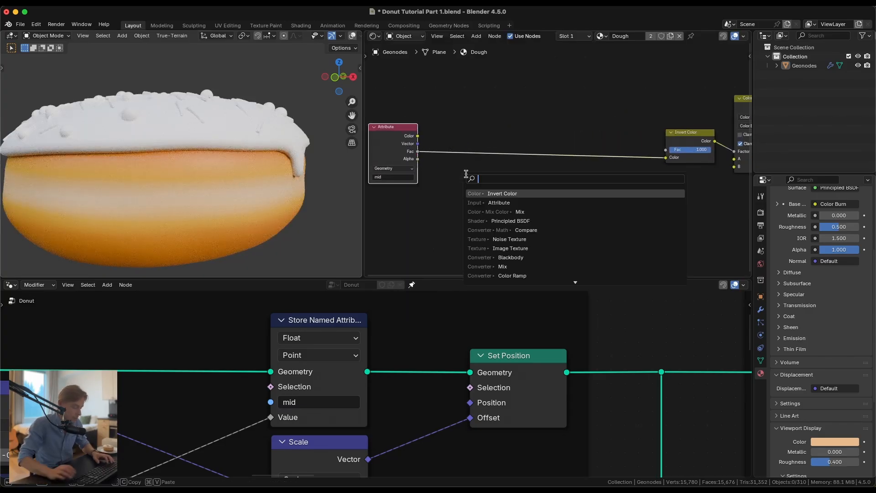
key("Return")
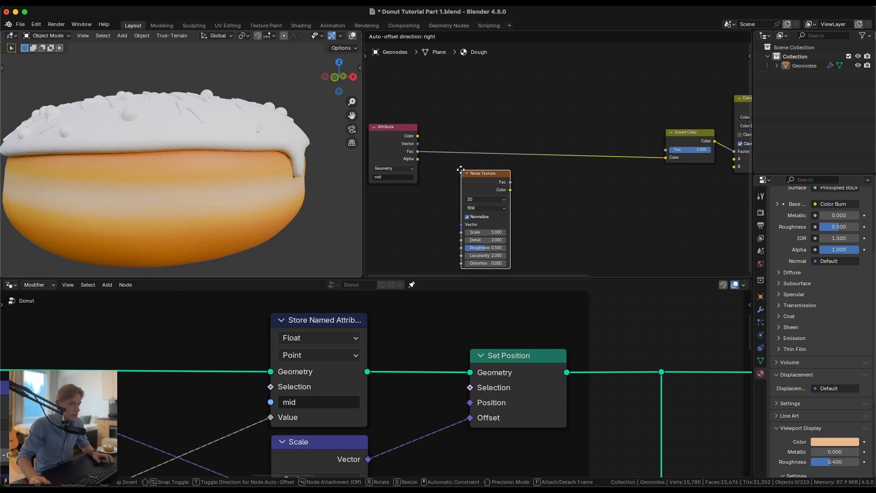
left_click(477, 175)
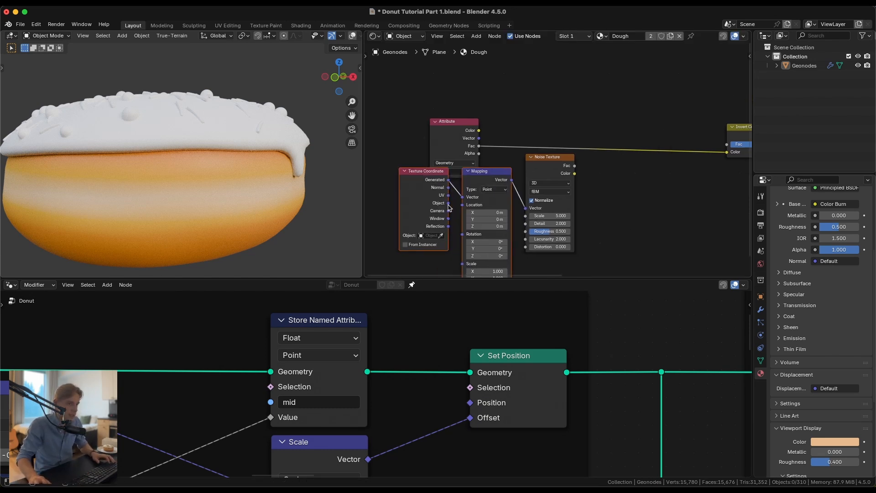
Remove the Mapping node, feed Texture Coordinate's Object output into the Noise Texture's Vector, and hide its unused sockets.
left_click(481, 178)
key("x")
left_click_drag(425, 199, 467, 214)
key("ctrl+h")
key("g")
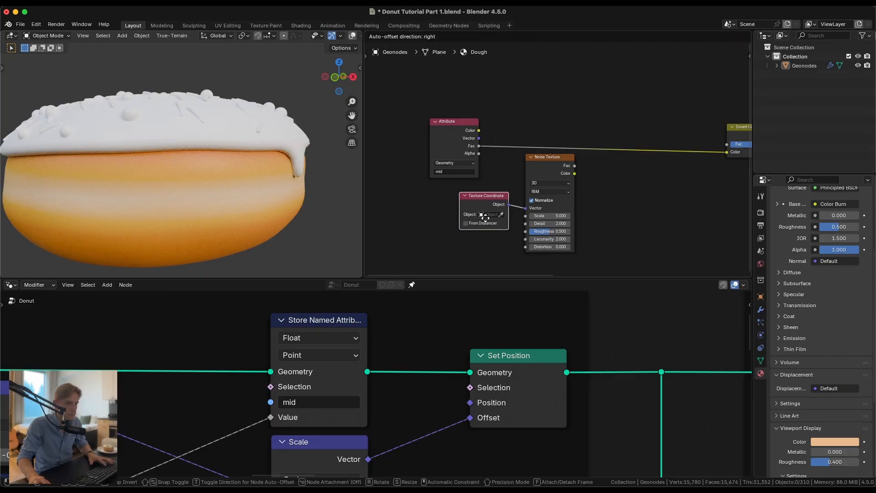
left_click(488, 223)
Preview the Noise Texture on the donut, switch it to 4D, and space it from the Texture Coordinate node.
middle_click_drag(523, 184, 481, 190)
left_click(506, 181, "ctrl+shift")
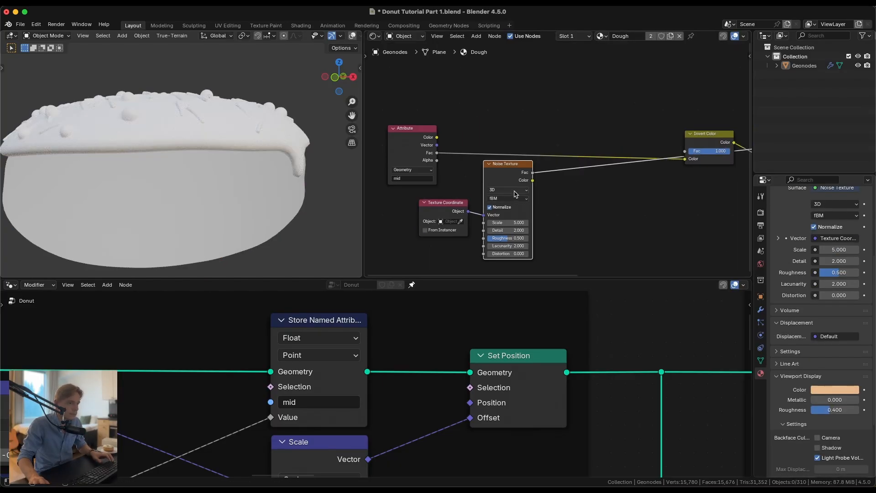
scroll(515, 194, "up", 1)
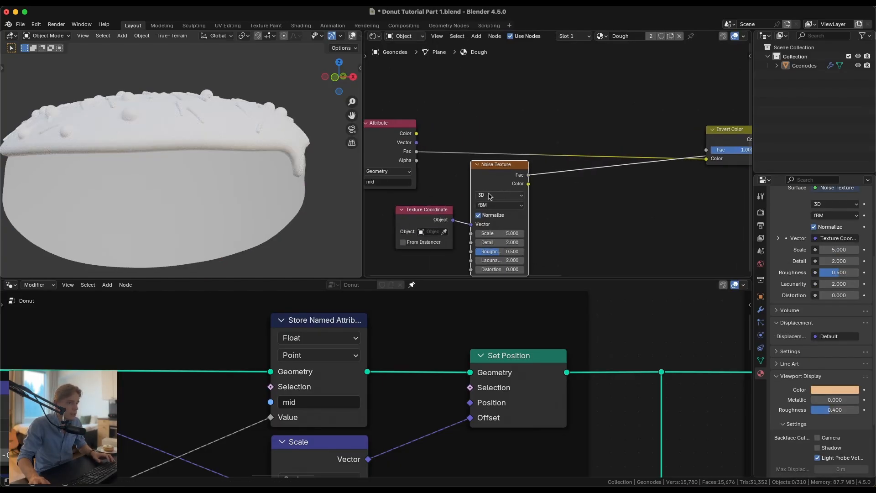
left_click(490, 196)
left_click(493, 247)
left_click_drag(421, 220, 407, 223)
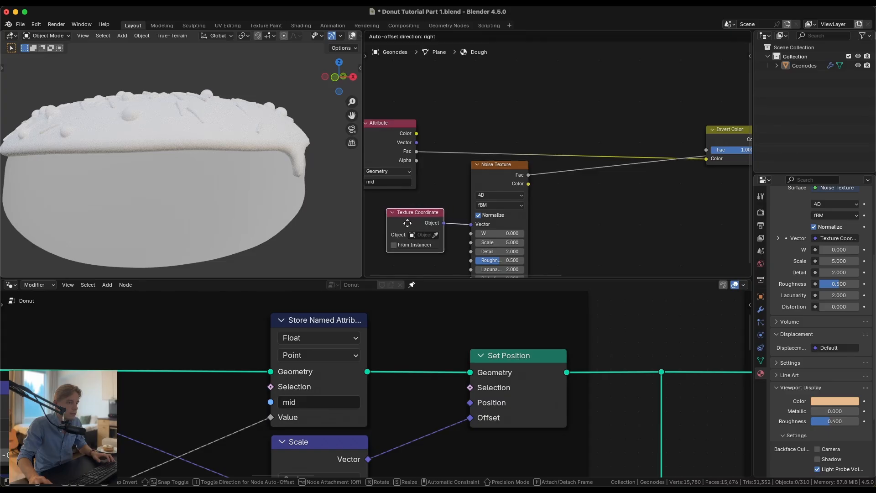
left_click_drag(494, 181, 490, 183)
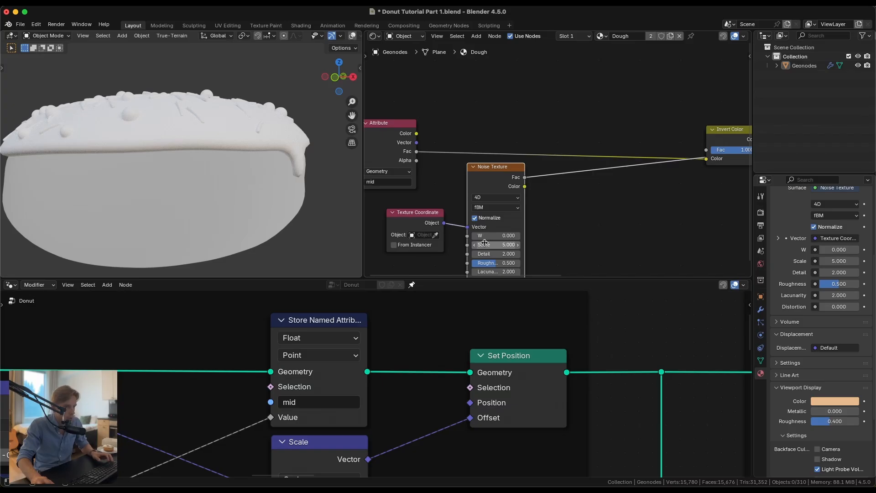
Set the Noise Texture's Scale to 150, Detail to 6 and Roughness to 0.667.
left_click_drag(484, 243, 593, 243)
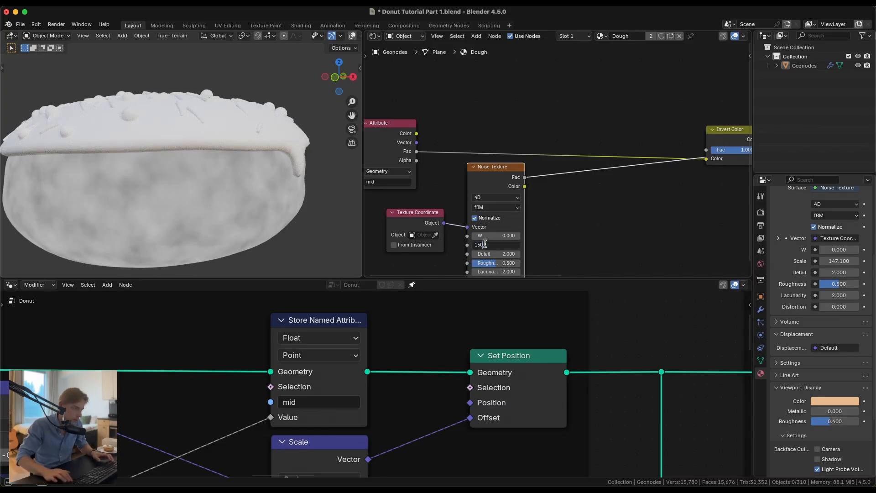
key("Return")
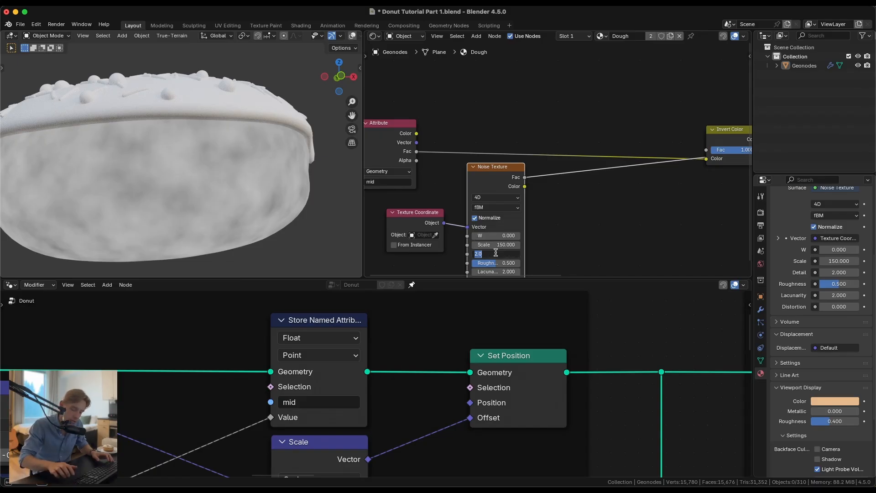
type("6")
key("Return")
left_click_drag(499, 265, 491, 265)
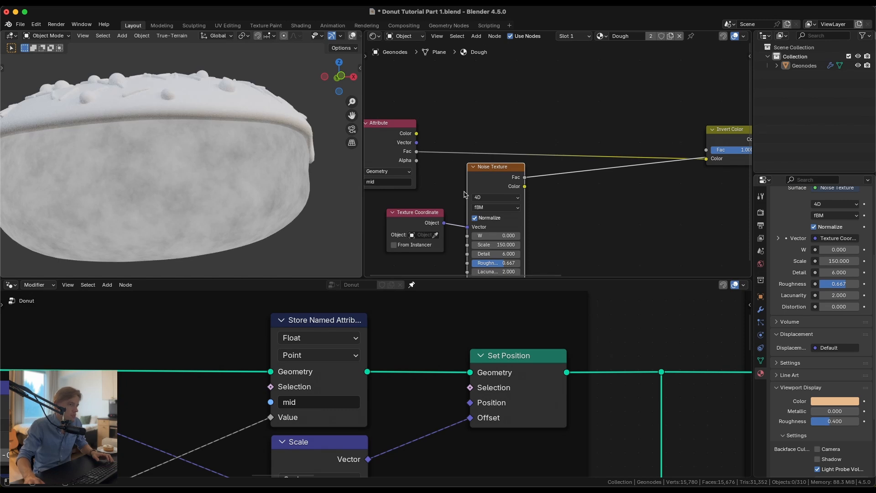
Move the Noise Texture and Texture Coordinate nodes together to below the Attribute node.
scroll(481, 182, "down", 3)
left_click_drag(507, 176, 477, 195)
middle_click_drag(516, 163, 504, 174)
scroll(505, 174, "up", 1)
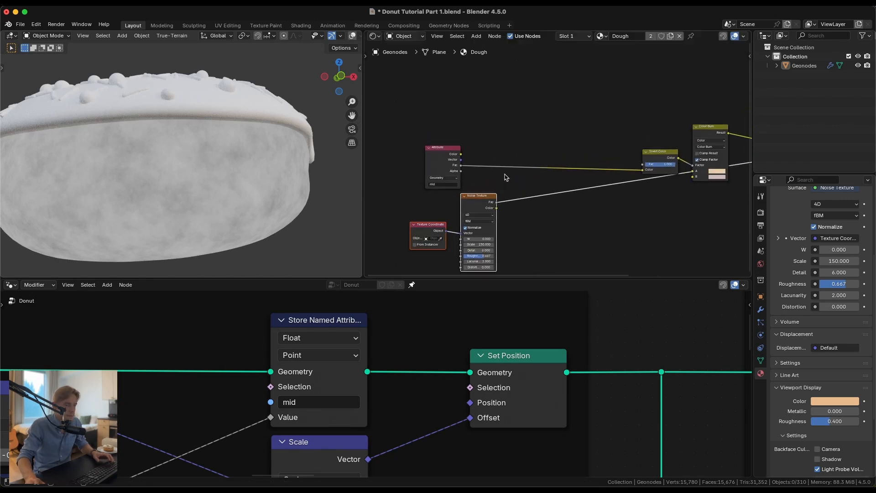
Duplicate the Color Burn node between Attribute and Invert Color, and connect the Noise Texture's Fac to its B input.
left_click(699, 125)
key("shift+d")
left_click(561, 94)
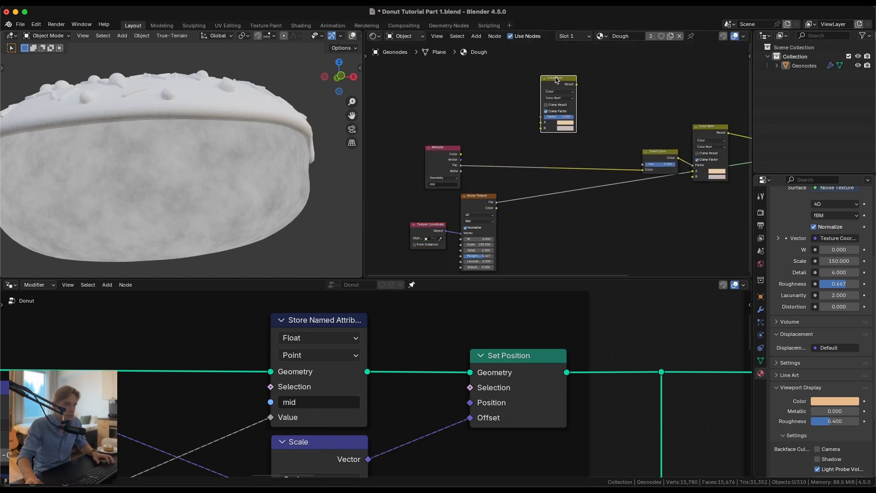
left_click_drag(556, 79, 560, 128)
scroll(566, 161, "up", 1)
left_click_drag(480, 214, 504, 208)
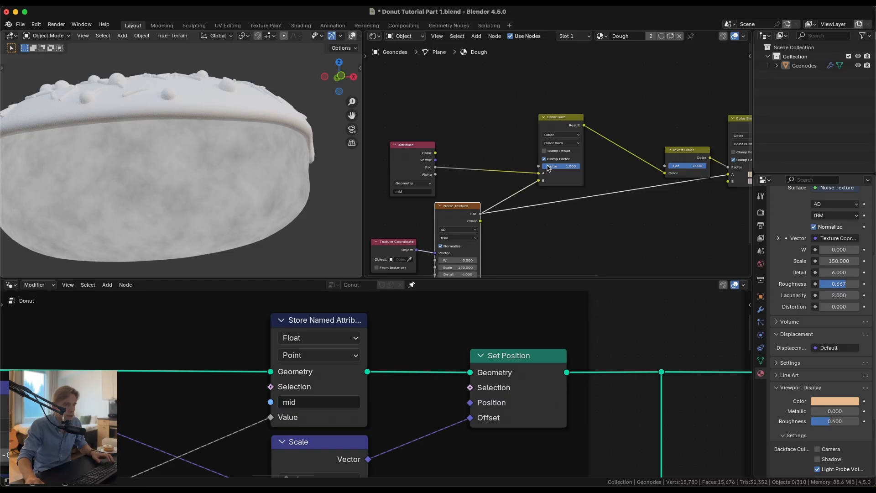
Preview the duplicated Color Burn node on the donut from the side and set its Factor to 0.550.
left_click(558, 130, "ctrl+shift")
middle_click_drag(256, 158, 137, 165)
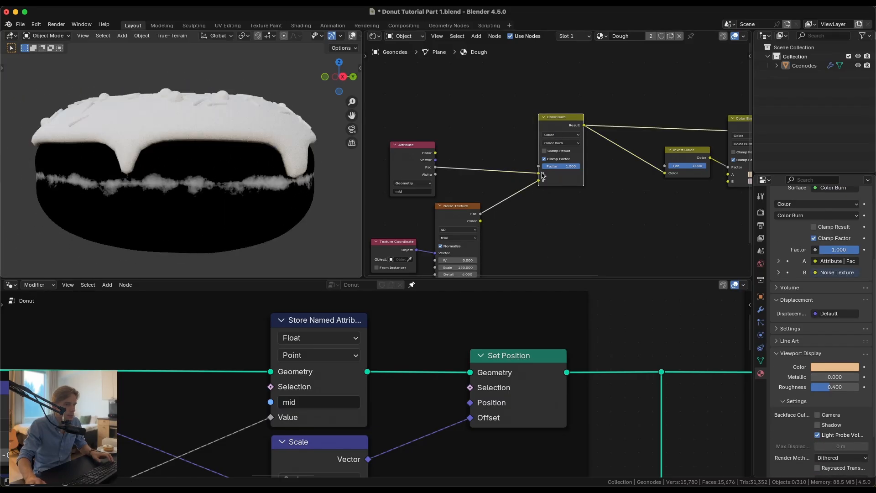
scroll(543, 176, "up", 1)
mouse_move(563, 167)
left_mouse_down()
mouse_move(537, 167)
mouse_move(566, 170)
left_mouse_up()
middle_click_drag(657, 156, 573, 159)
middle_click_drag(496, 165, 595, 160)
scroll(484, 157, "down", 3)
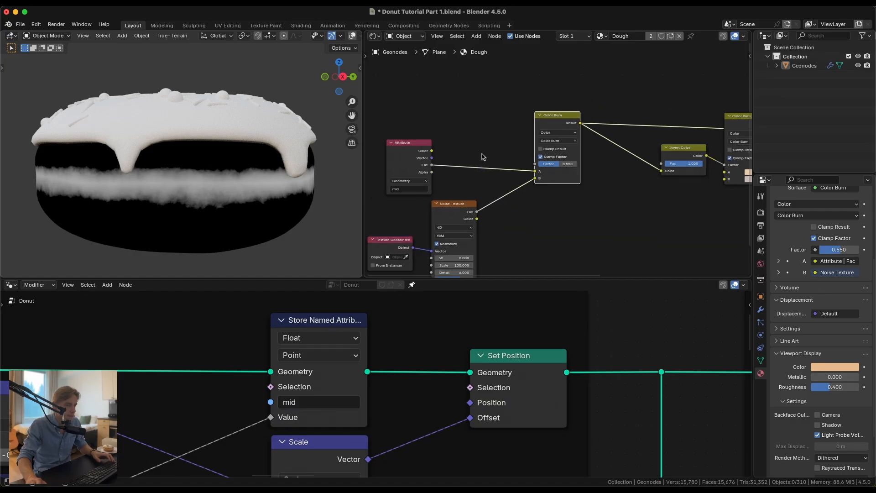
Move the Attribute node aside and insert a Color Ramp between its Fac output and the first Color Burn's A input.
left_click_drag(410, 162, 388, 161)
key("shift+a")
type("c")
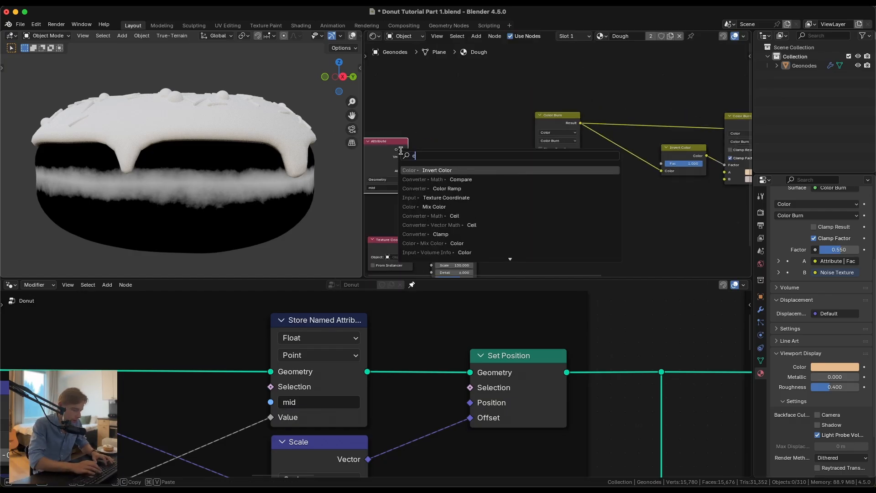
type("olor ra")
key("Return")
left_click(427, 123)
scroll(472, 157, "up", 3)
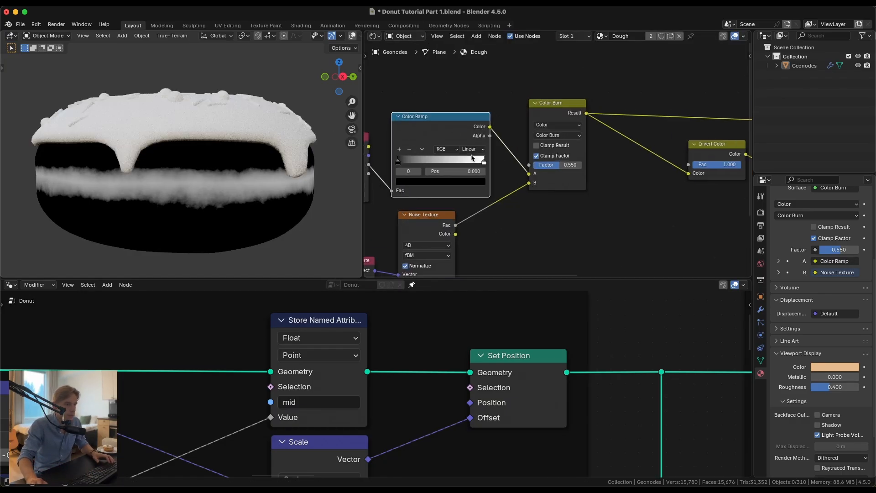
Set the Color Ramp's white stop to 0.650 and black stop to 0.059, with the first Color Burn's Factor at 0.850.
left_click_drag(484, 163, 454, 162)
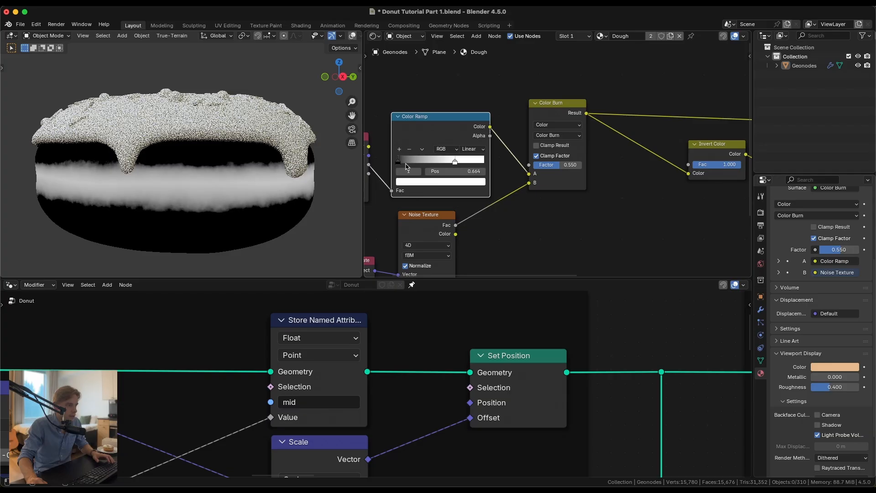
left_click_drag(400, 163, 403, 163)
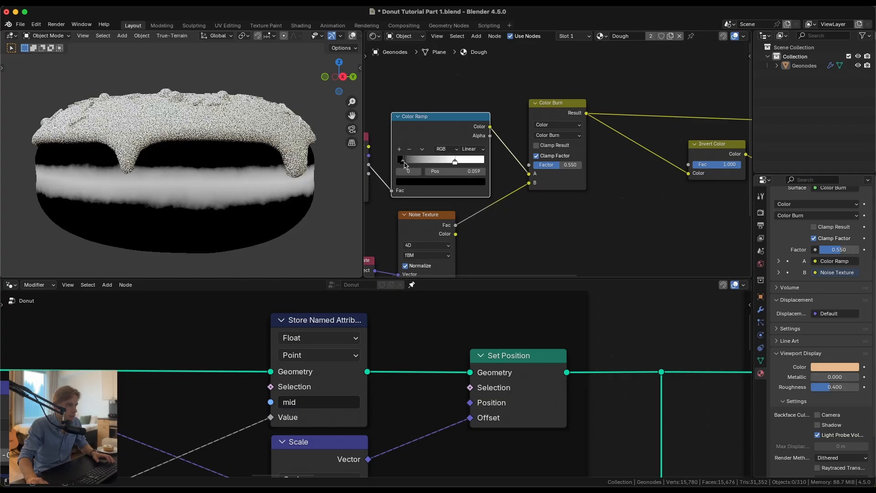
left_click_drag(559, 165, 574, 164)
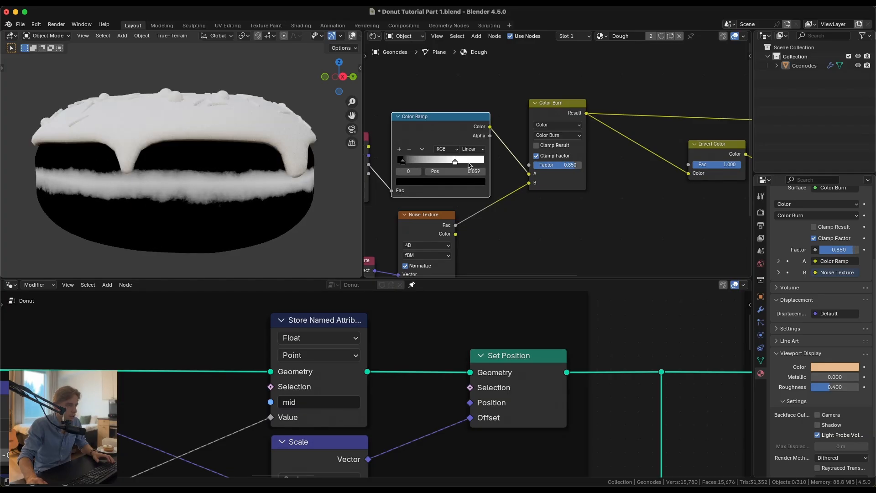
mouse_move(455, 163)
left_mouse_down()
mouse_move(444, 163)
mouse_move(453, 163)
left_mouse_up()
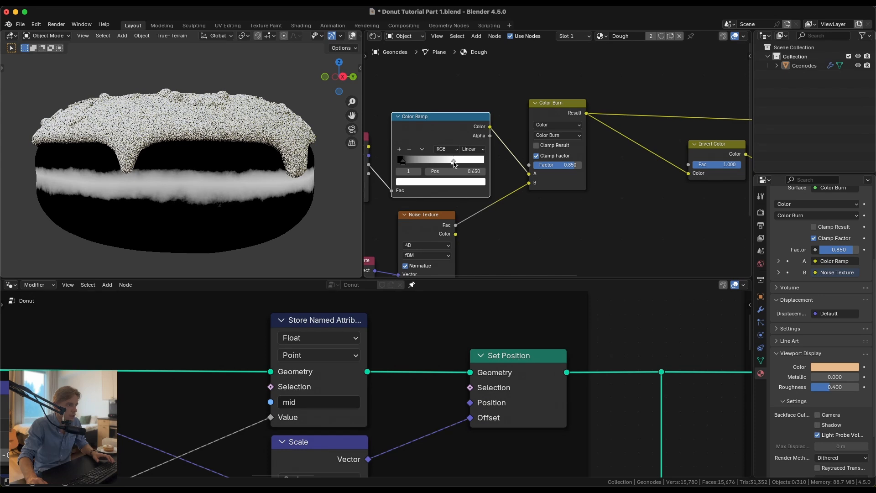
Change the Color Ramp's interpolation to Ease and inspect the band's edges up close from another angle.
scroll(201, 176, "up", 5)
middle_click_drag(153, 177, 224, 172)
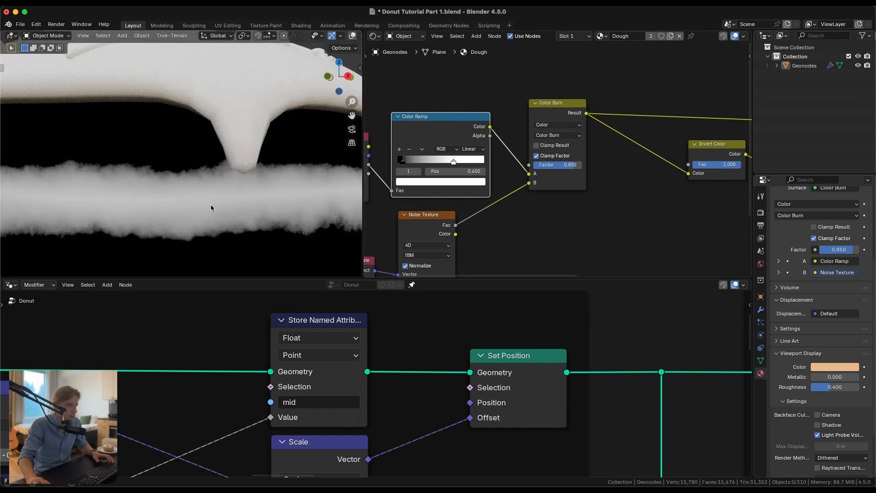
left_click(469, 153)
left_click(474, 170)
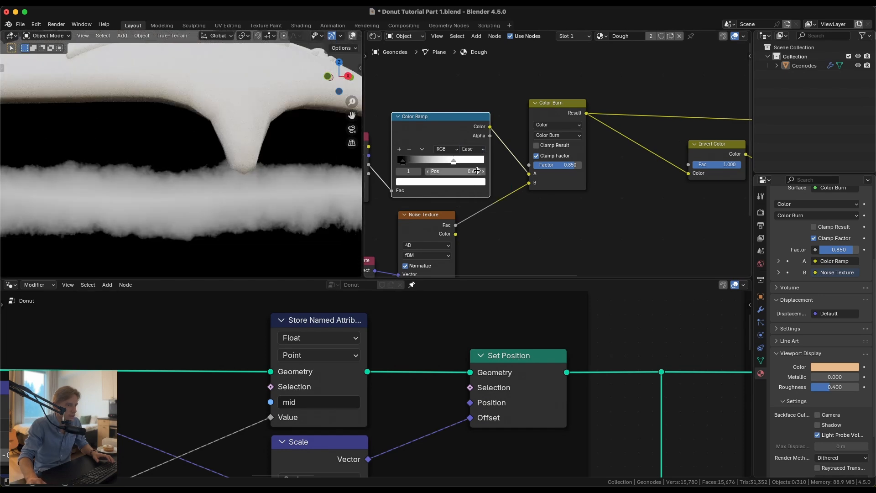
middle_click_drag(255, 169, 152, 176)
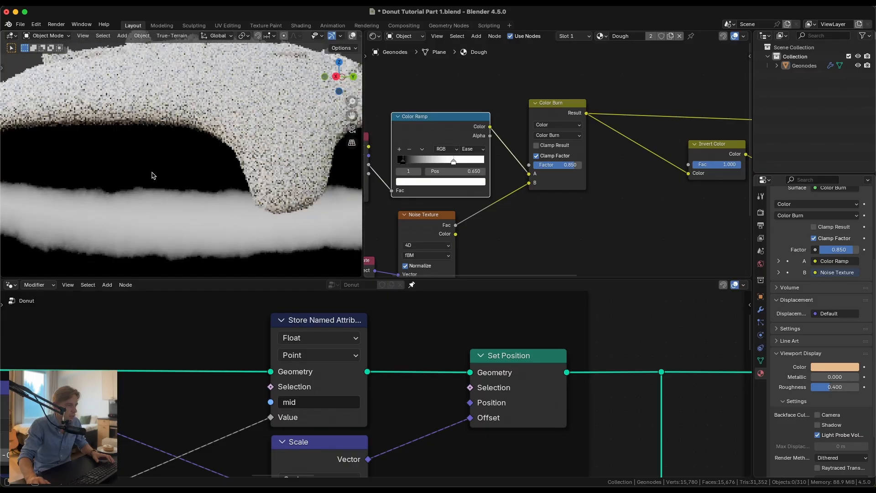
Preview the final Color Burn node on the donut, then reconnect the Principled BSDF to the Material Output.
scroll(155, 175, "down", 5)
middle_click_drag(635, 129, 451, 133)
left_click(589, 121, "ctrl+shift")
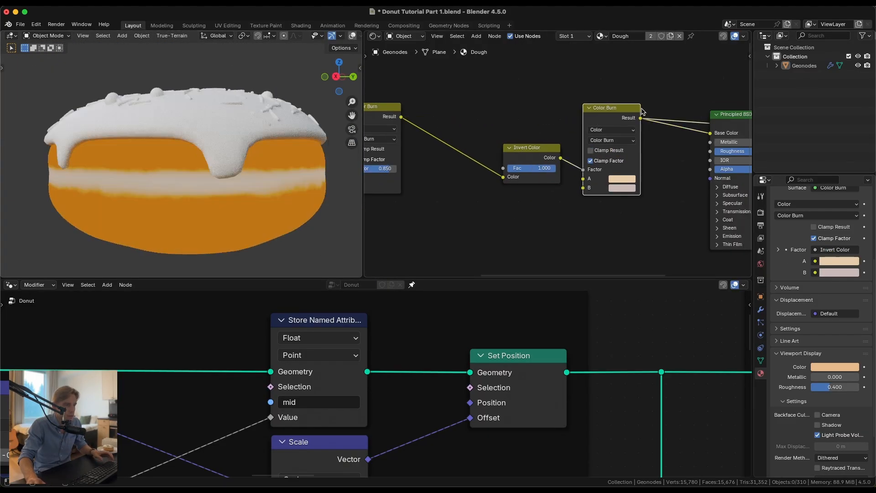
middle_click_drag(633, 112, 542, 120)
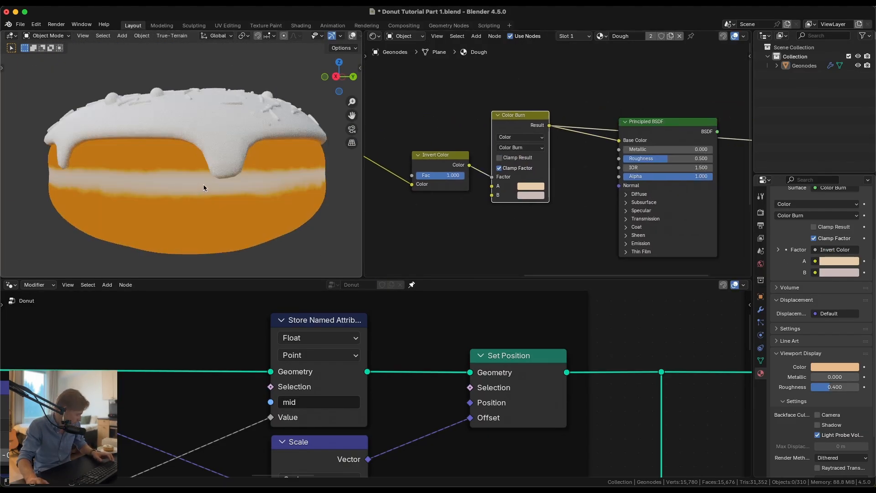
middle_click_drag(404, 148, 492, 136)
scroll(493, 136, "down", 3)
middle_click_drag(619, 127, 477, 138)
left_click(567, 135, "ctrl+shift")
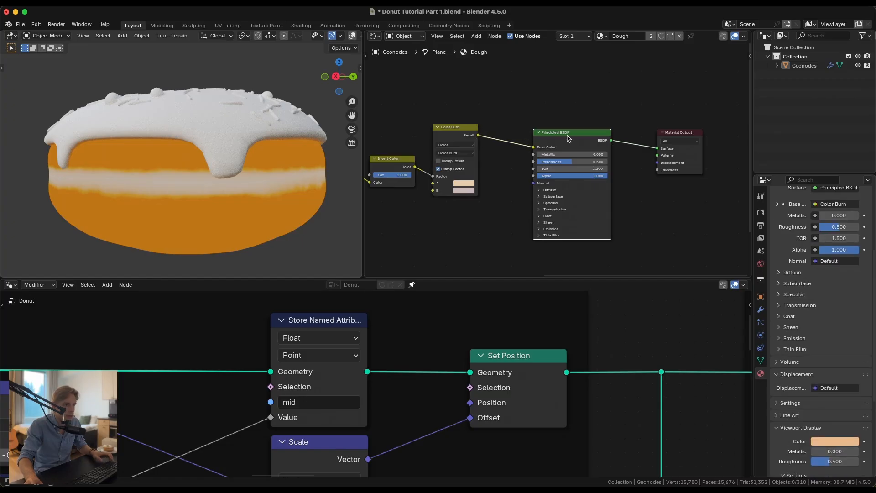
Set the hue of the final Color Burn's B color to 0 and re-enter its saturation.
mouse_move(144, 170)
middle_mouse_down()
mouse_move(199, 165)
mouse_move(215, 139)
middle_mouse_up()
left_click(464, 191)
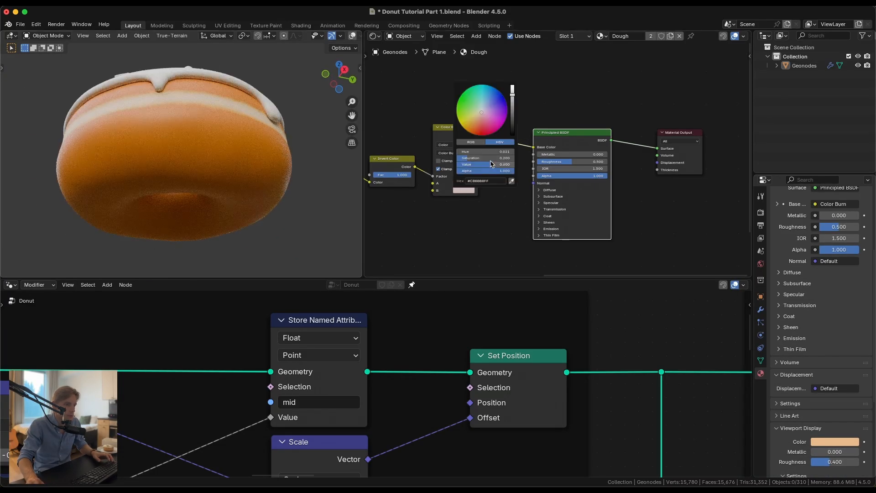
left_click_drag(471, 158, 475, 158)
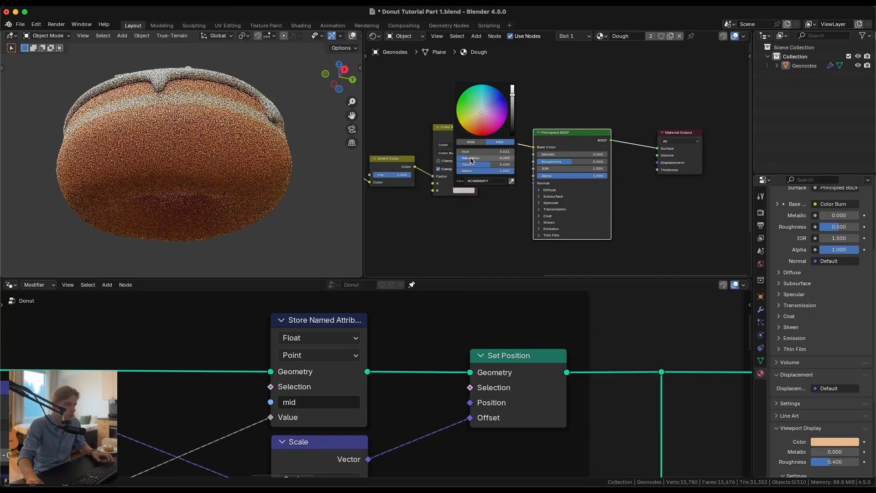
left_click(475, 158)
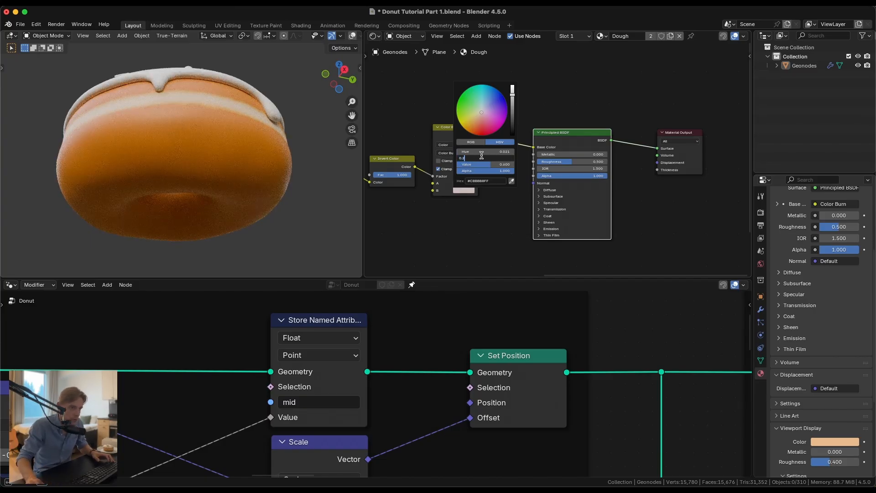
type("00")
key("Return")
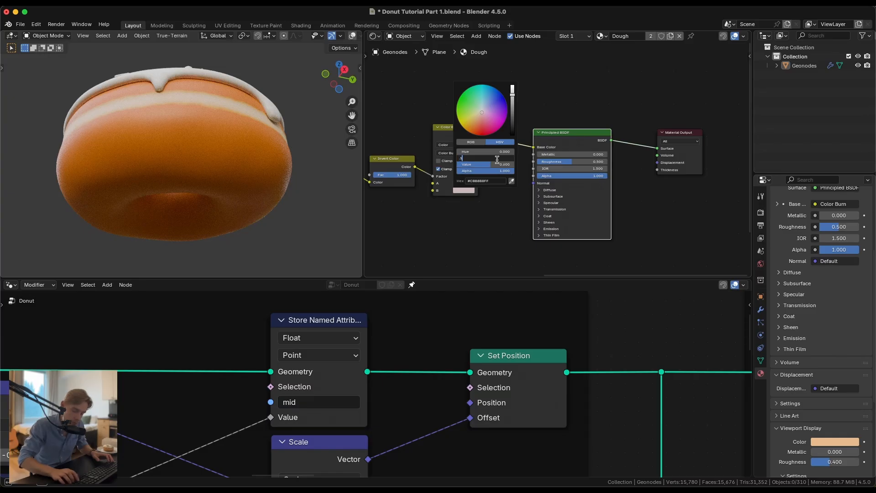
key("Return")
Set the Color Ramp's white stop position to 0.750 while checking the donut's band.
scroll(279, 169, "down", 3)
middle_click_drag(211, 152, 246, 179)
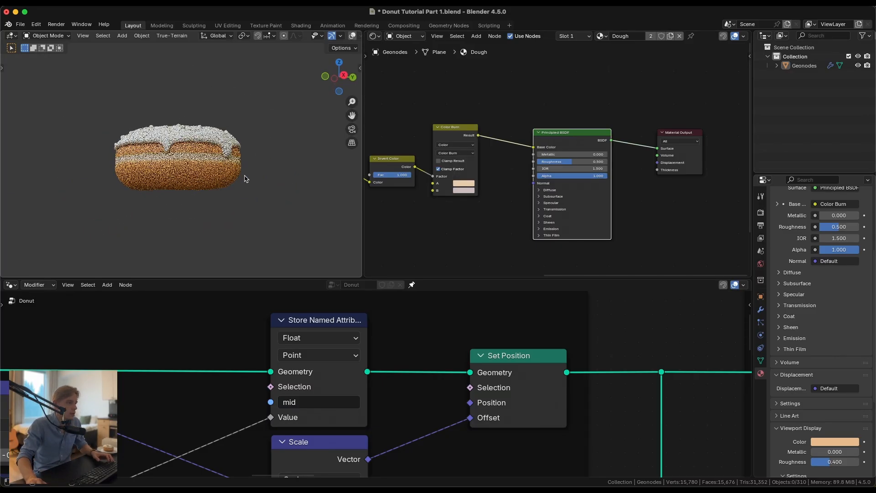
middle_click_drag(406, 146, 506, 151)
scroll(488, 155, "up", 3)
middle_click_drag(397, 183, 531, 191)
scroll(531, 190, "up", 3)
middle_click_drag(424, 196, 554, 197)
scroll(554, 197, "up", 1)
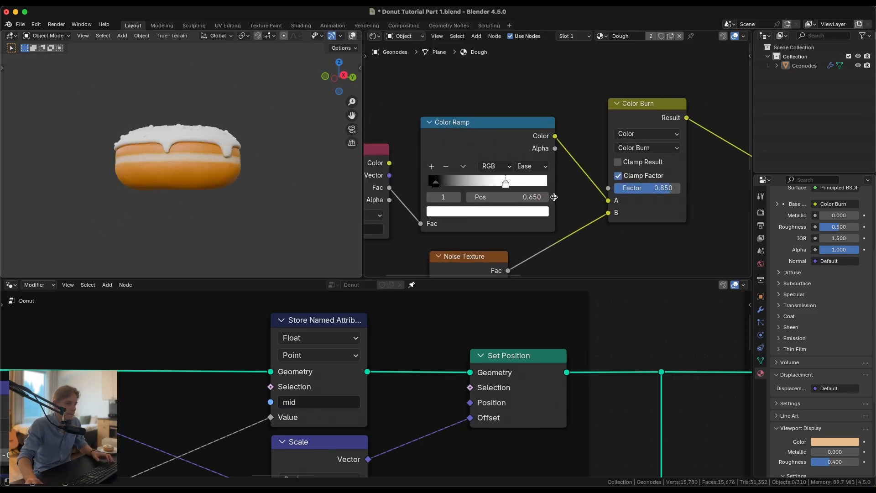
scroll(554, 197, "up", 1)
left_click_drag(502, 185, 528, 188)
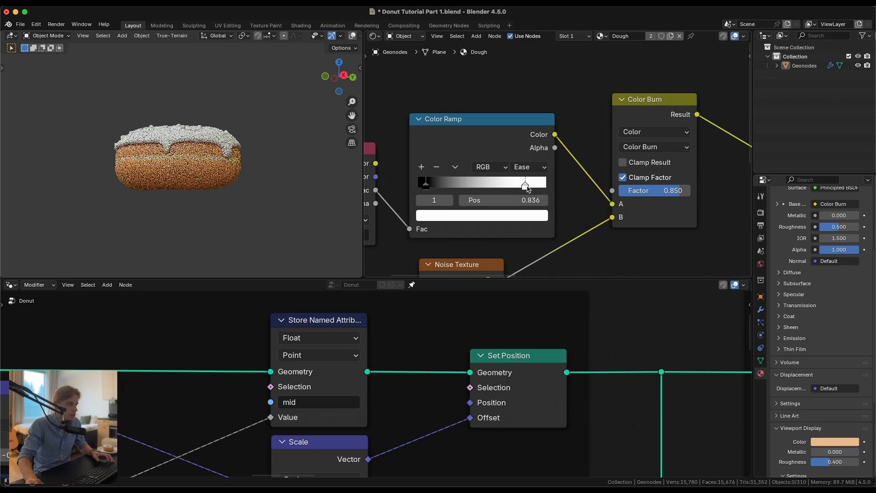
scroll(205, 160, "up", 6)
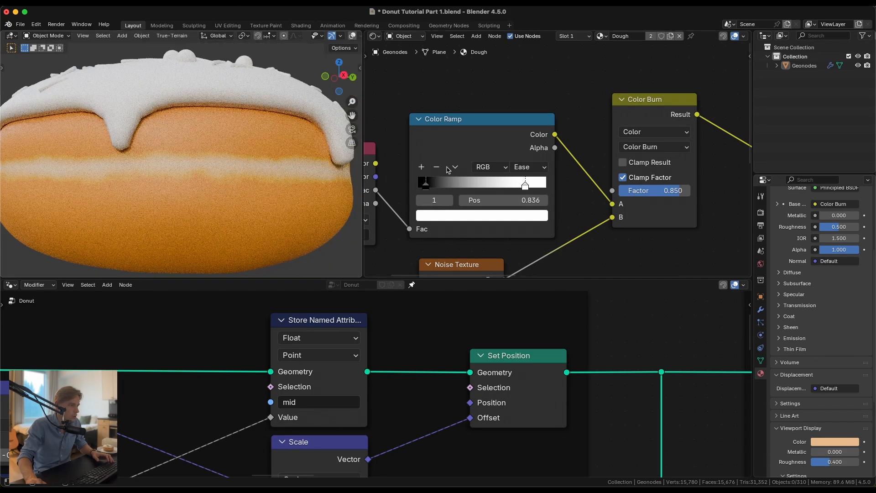
left_click_drag(525, 184, 514, 185)
Set the first Color Burn node's Factor to 0.858 and check the donut from the side.
mouse_move(666, 190)
left_mouse_down()
mouse_move(693, 194)
mouse_move(626, 189)
left_mouse_up()
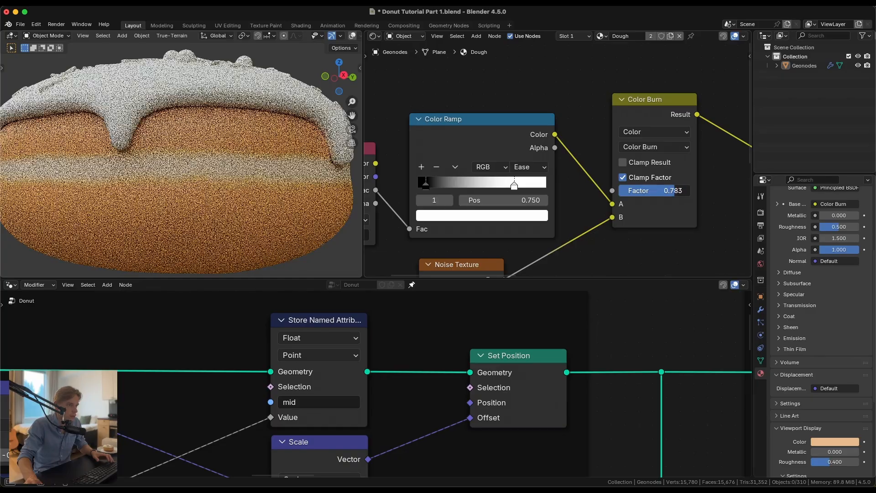
left_click_drag(679, 191, 680, 191)
scroll(205, 165, "down", 4)
mouse_move(207, 165)
middle_mouse_down()
mouse_move(146, 172)
mouse_move(201, 166)
middle_mouse_up()
scroll(191, 166, "up", 1)
scroll(146, 172, "down", 4)
scroll(183, 166, "up", 4)
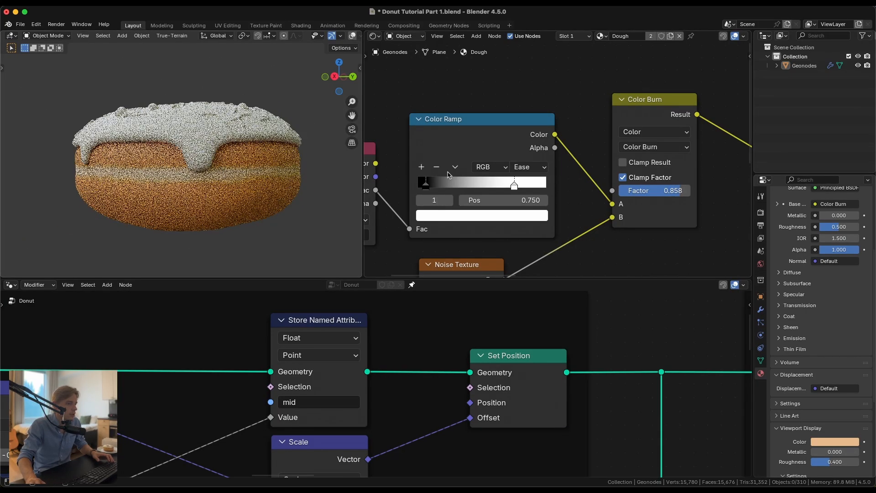
scroll(563, 160, "down", 5)
mouse_move(583, 165)
middle_mouse_down()
mouse_move(522, 146)
mouse_move(457, 163)
middle_mouse_up()
scroll(605, 164, "up", 4)
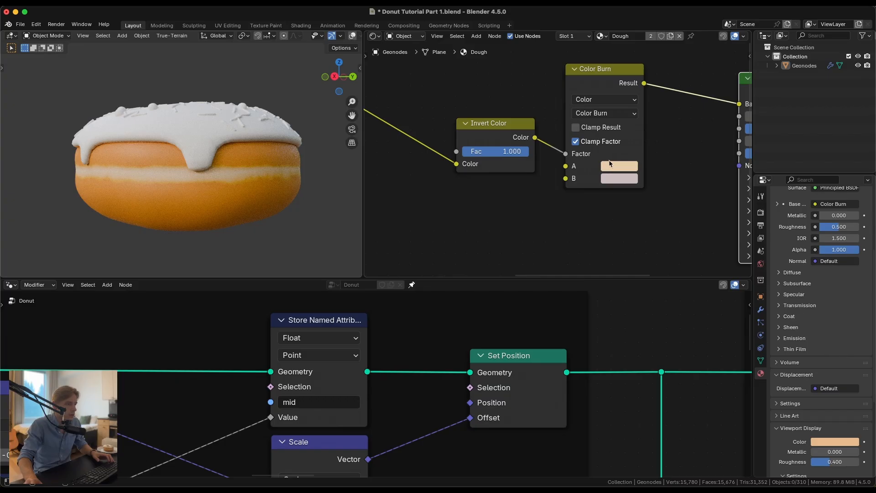
left_click(613, 166)
mouse_move(642, 304)
left_mouse_down()
mouse_move(633, 304)
mouse_move(641, 304)
left_mouse_up()
right_click(642, 304)
left_click(631, 180)
Move the Invert Color node aside and insert a Math node between it and the final Color Burn's Factor input.
left_click_drag(519, 126, 423, 136)
scroll(449, 146, "down", 4)
key("shift+a")
left_click(451, 144)
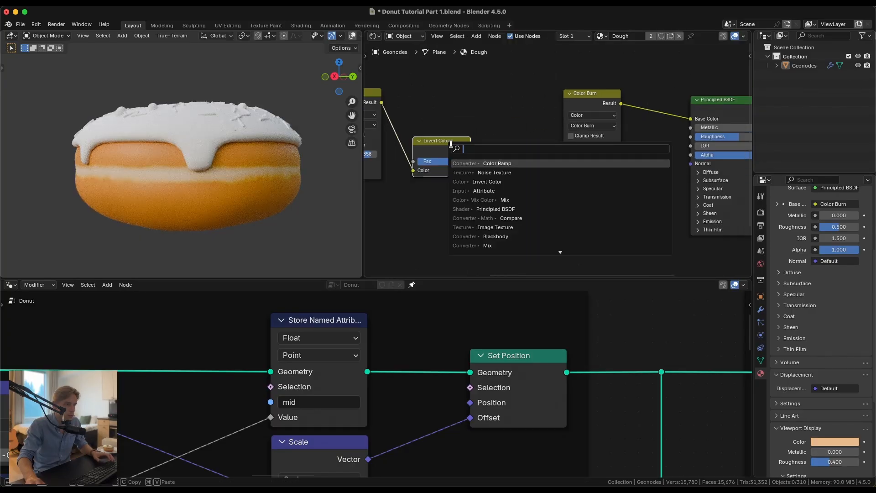
type("add")
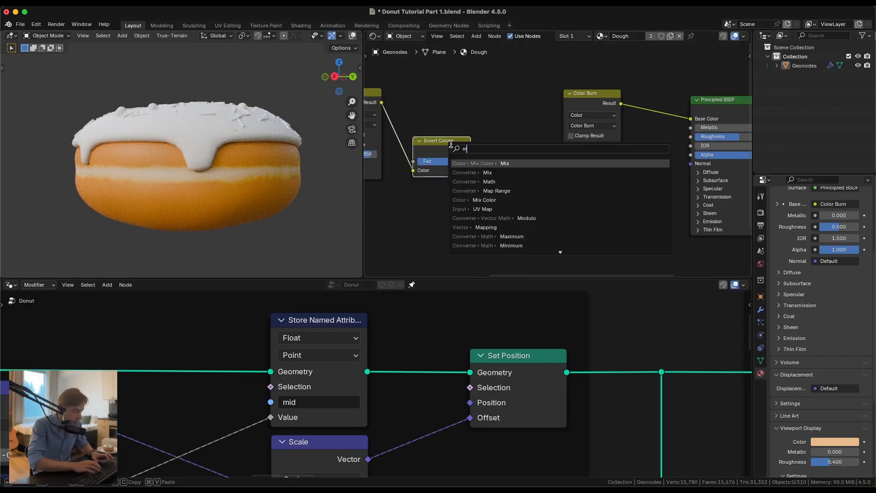
key("Return")
left_click(485, 117)
Try the Divide operation on the new Math node, then set it to Multiply.
left_click(509, 138)
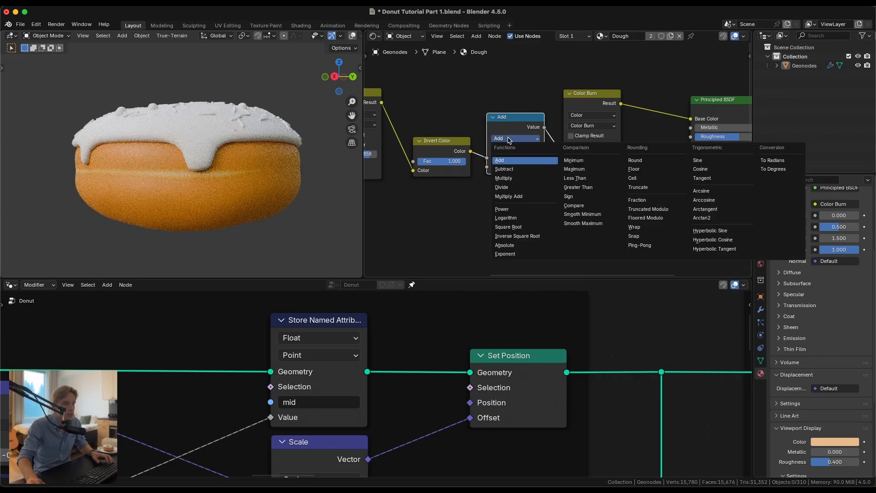
left_click(520, 187)
left_click(523, 138)
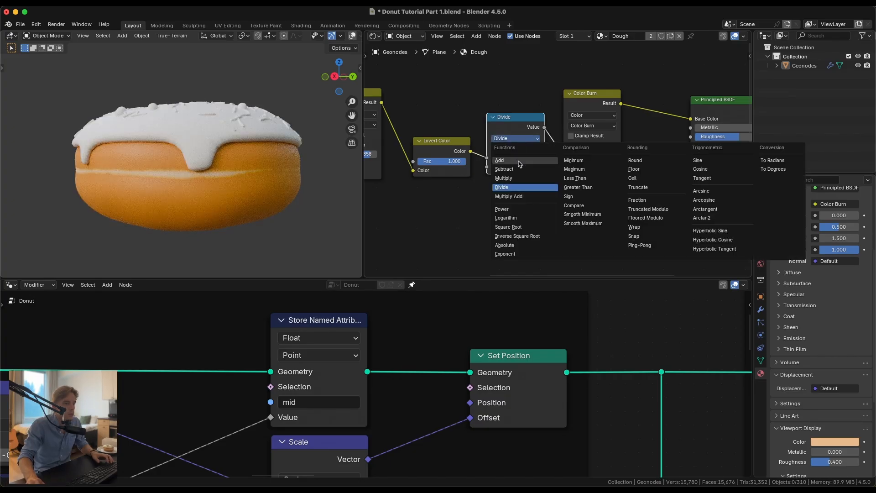
left_click(518, 179)
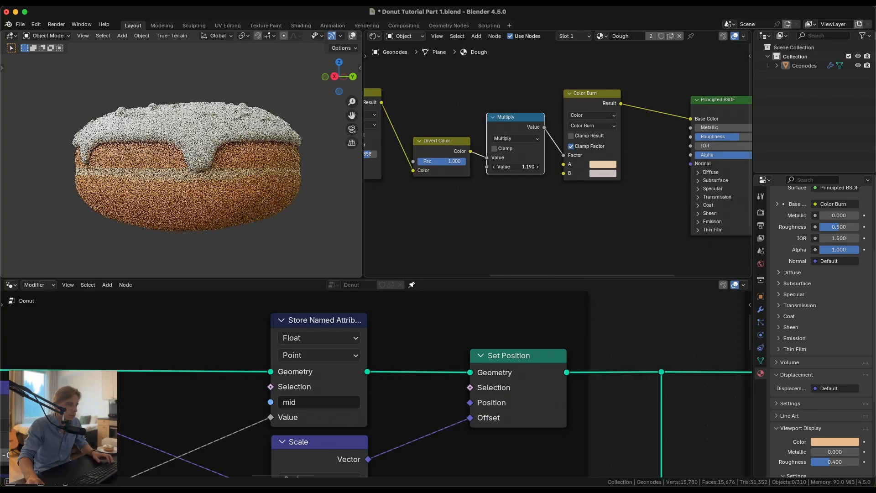
Set the Multiply node's value to 0.9 after trying 0.69, and check the dough color around the donut.
mouse_move(516, 167)
left_mouse_down()
mouse_move(505, 167)
mouse_move(519, 167)
left_mouse_up()
type("0.69")
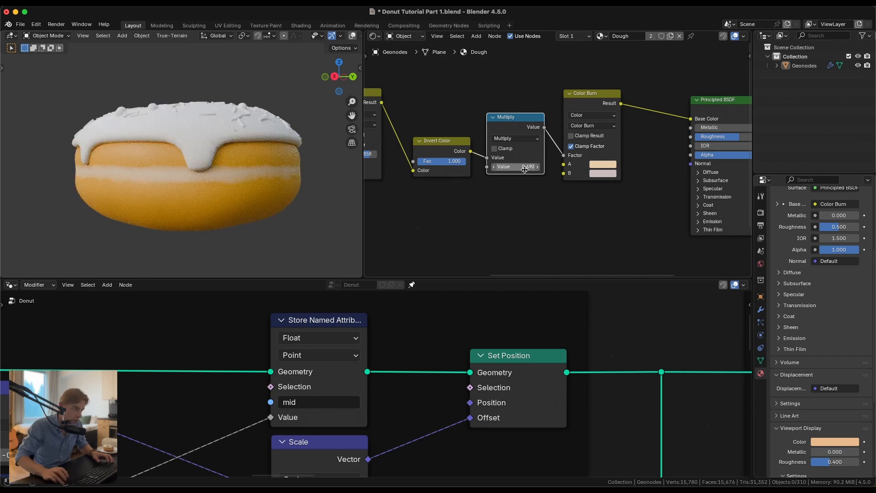
key("Return")
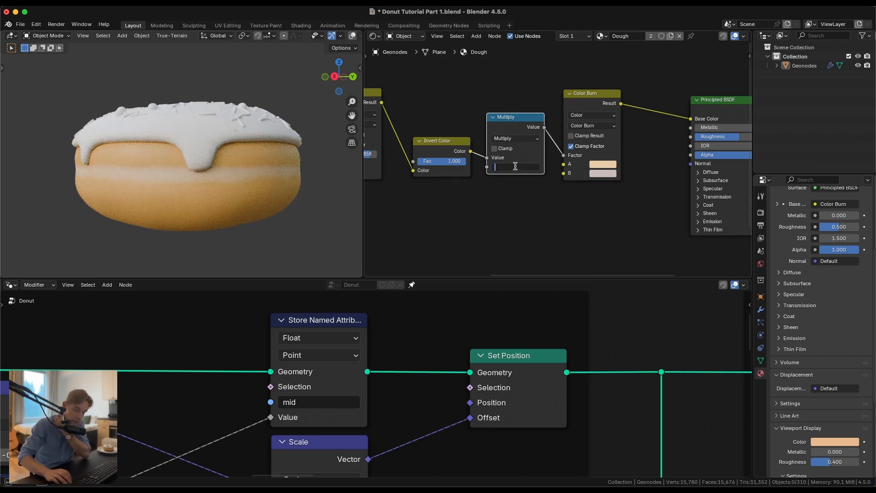
type("0.9")
key("Return")
middle_click_drag(201, 182, 246, 159)
scroll(216, 134, "up", 3)
scroll(219, 134, "down", 3)
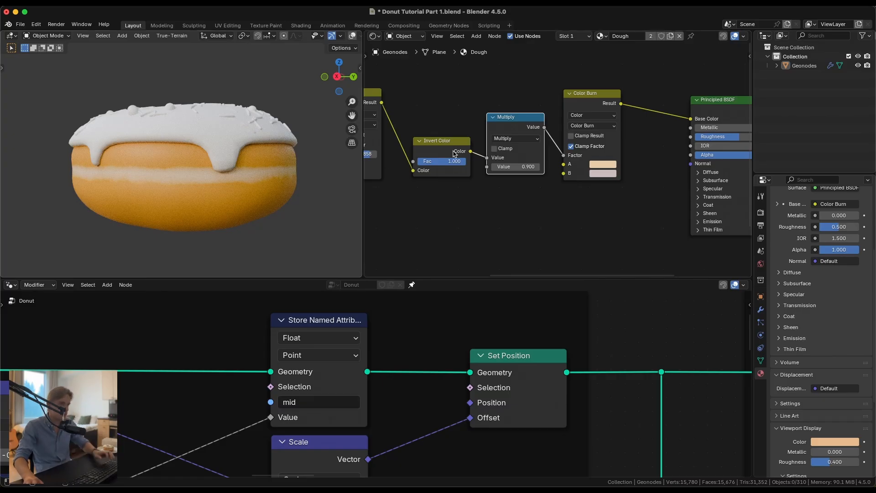
Move the Color Ramp's white stop closer to the end of the gradient and set the black stop to 0.
middle_click_drag(448, 130, 550, 110)
middle_click_drag(442, 160, 560, 170)
scroll(559, 171, "up", 2)
left_click_drag(465, 143, 477, 142)
left_click(397, 137)
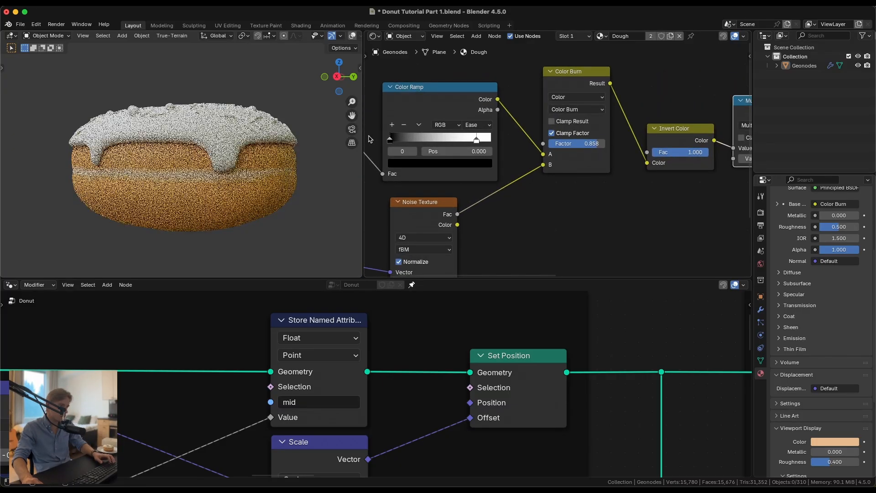
Lower the first Color Burn node's Factor to 0.783 and check the whole donut from above.
scroll(256, 167, "up", 4)
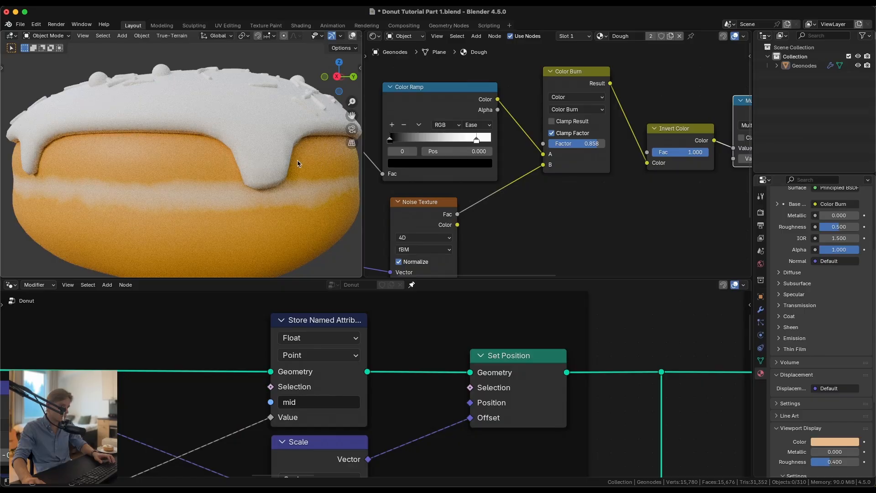
left_click_drag(599, 143, 592, 144)
scroll(275, 170, "down", 6)
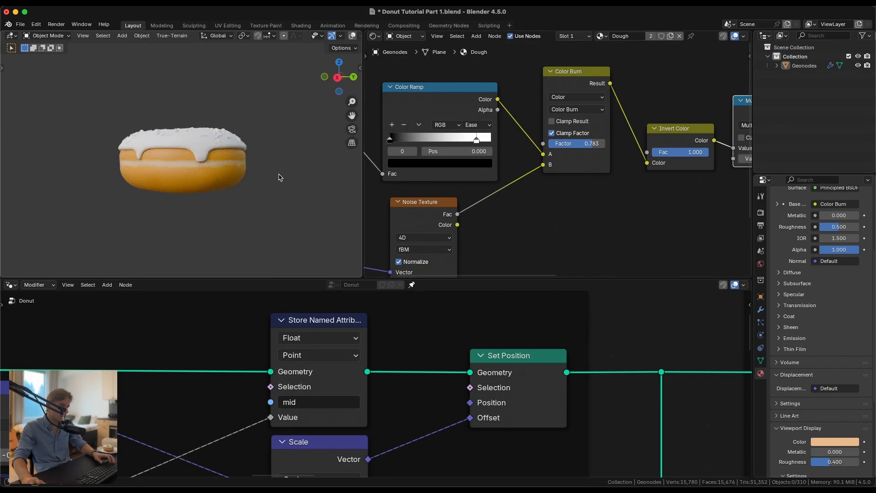
middle_click_drag(278, 174, 277, 192)
scroll(277, 192, "up", 2)
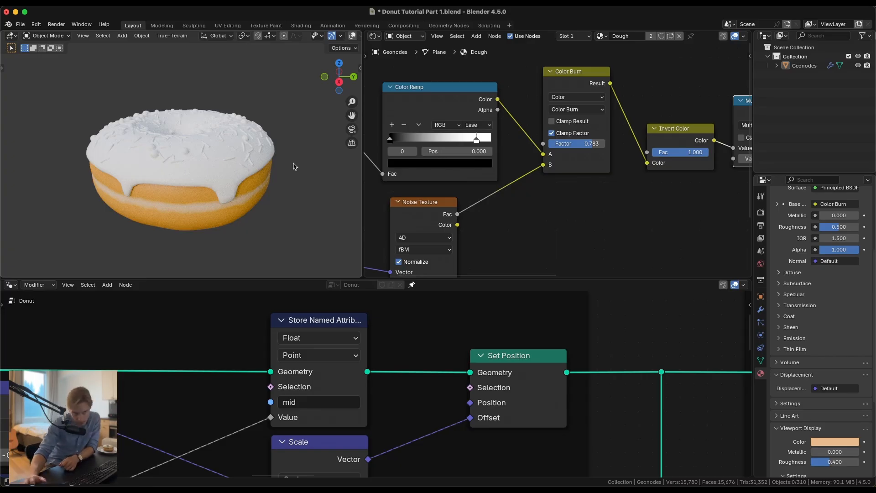
Examine the dough shading on the donut's side and underside, including around the hole.
scroll(247, 176, "down", 5)
middle_click_drag(247, 177, 243, 149)
scroll(245, 157, "up", 4)
scroll(243, 149, "up", 2)
scroll(798, 235, "down", 4)
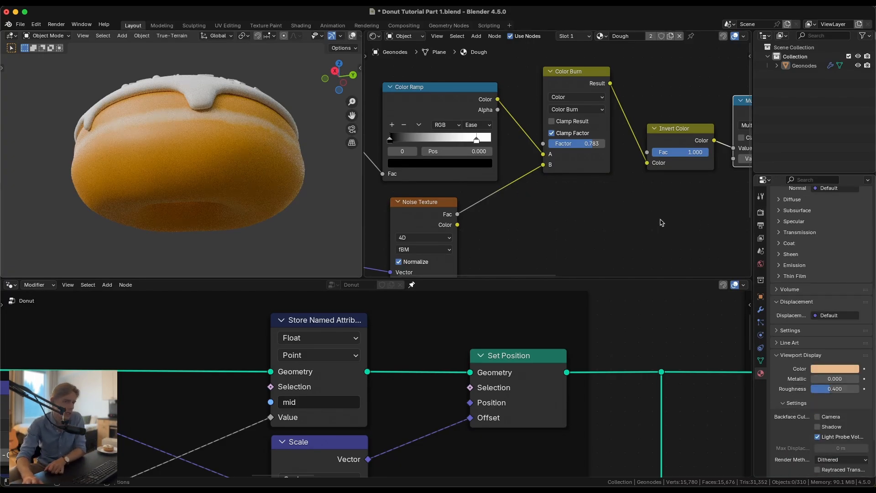
scroll(657, 220, "down", 3)
scroll(265, 187, "down", 4)
middle_click_drag(257, 186, 241, 133)
scroll(244, 163, "up", 1)
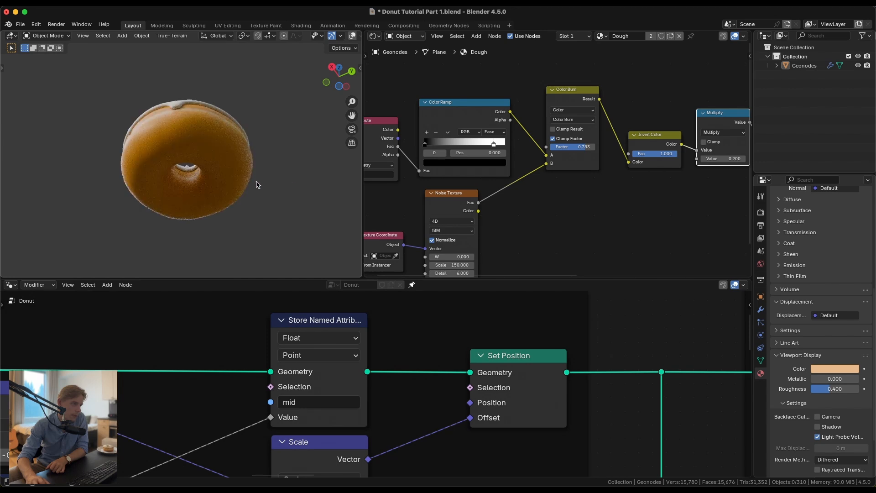
Shift all the nodes feeding the Principled BSDF away from it to free space before its Base Color input.
scroll(610, 204, "down", 3)
middle_click_drag(610, 203, 515, 191)
scroll(591, 182, "down", 4)
middle_click_drag(591, 181, 552, 185)
middle_click_drag(493, 180, 585, 173)
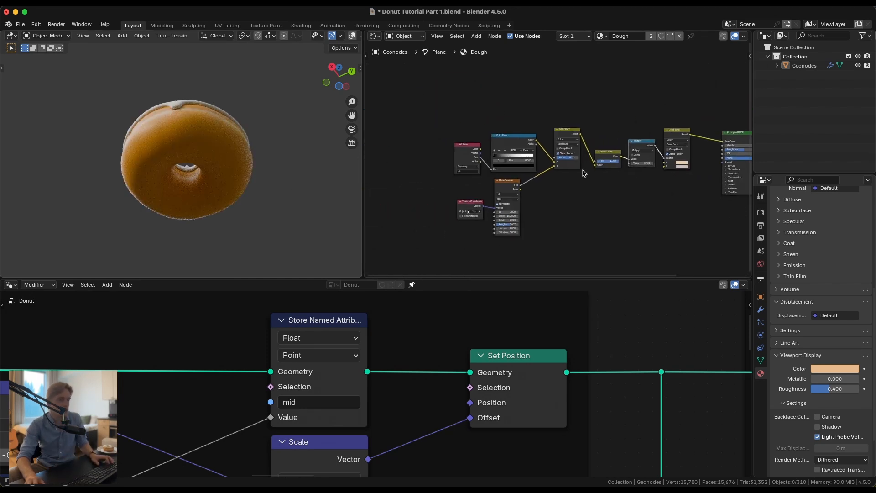
left_click_drag(438, 103, 683, 263)
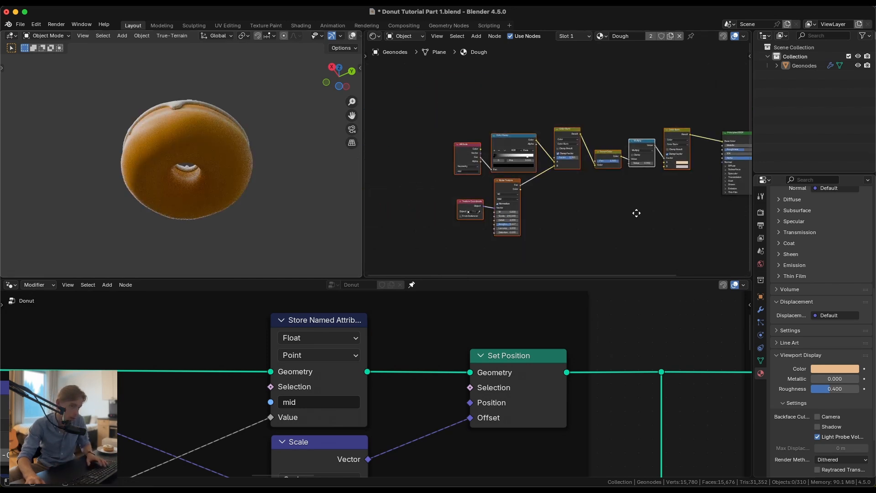
key("g")
left_click(553, 213)
Duplicate the last Color Burn node onto the link to the Principled BSDF's Base Color and set its blending mode to Multiply.
scroll(552, 210, "up", 3)
middle_click_drag(539, 193, 466, 214)
scroll(525, 187, "up", 2)
left_click(562, 150)
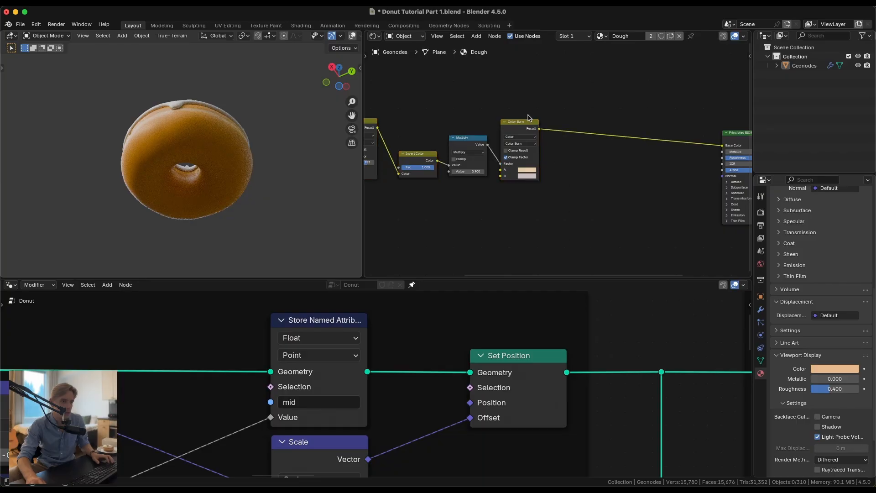
left_click(528, 121)
key("shift+d")
left_click(615, 114)
scroll(615, 114, "up", 1)
left_click(637, 131)
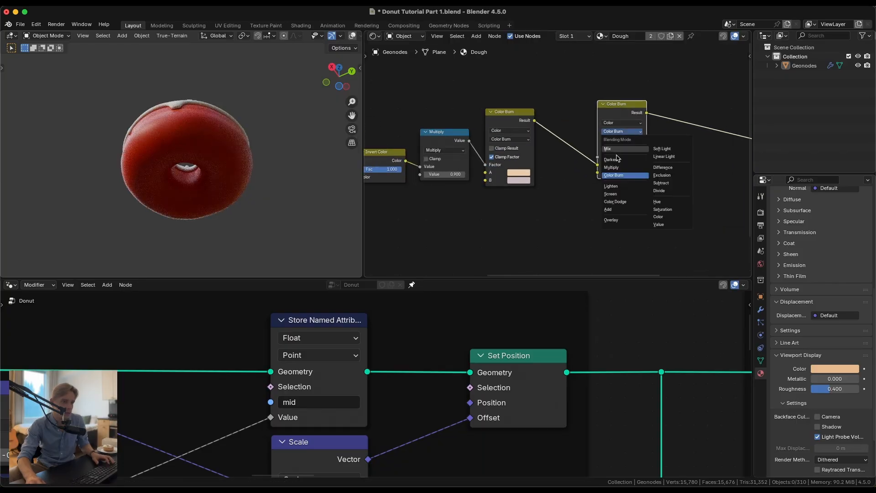
left_click(622, 168)
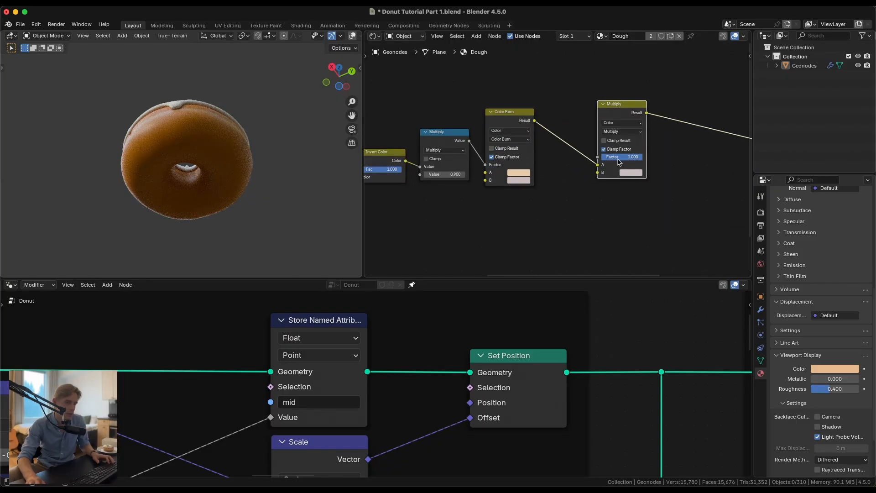
middle_click_drag(240, 175, 246, 203)
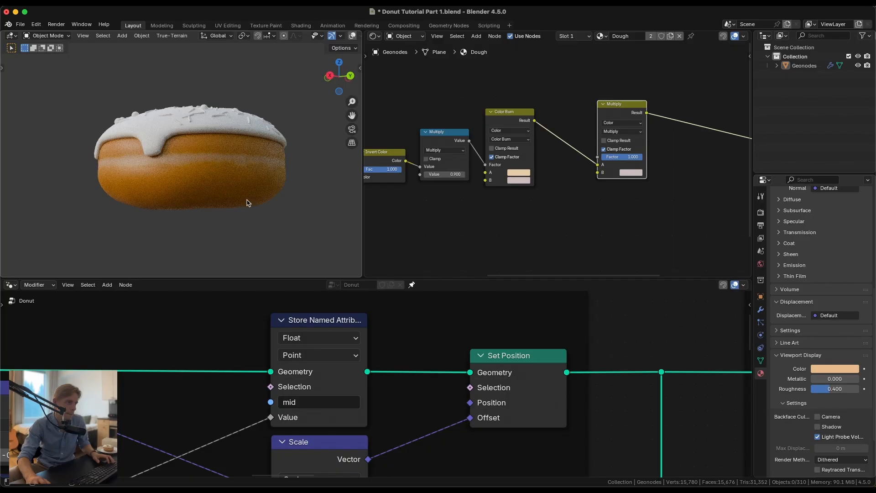
middle_click_drag(508, 213, 536, 186)
scroll(536, 186, "down", 4)
key("shift+a")
left_click(523, 184)
key("Escape")
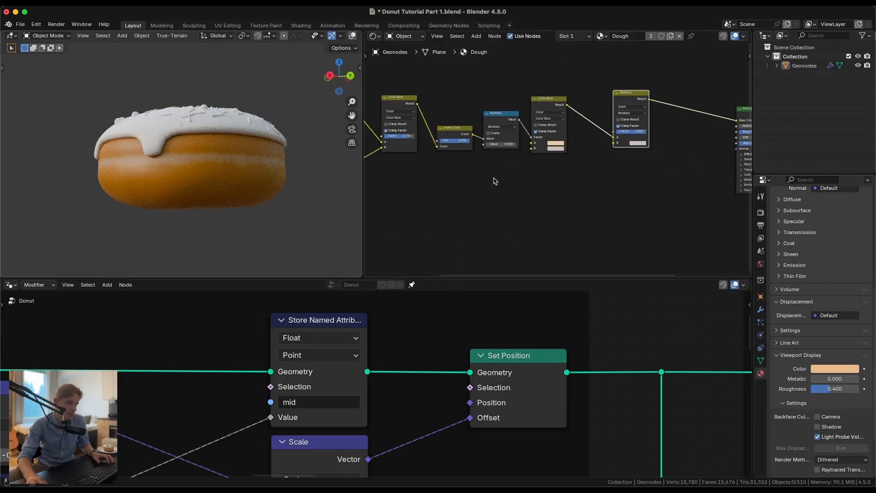
Duplicate the Texture Coordinate and Noise Texture nodes and place the copies below the last Color Burn node.
middle_click_drag(381, 194, 501, 191)
scroll(502, 191, "down", 3)
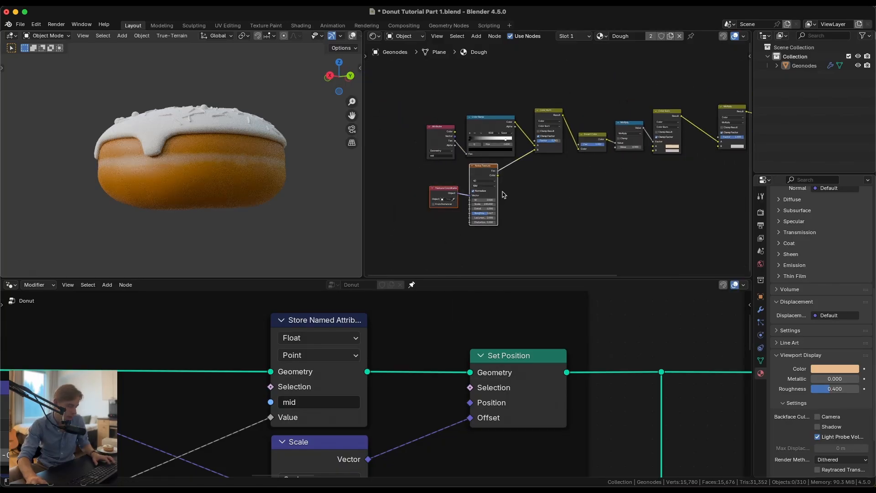
key("shift+d")
left_click(691, 194)
scroll(514, 243, "up", 4)
mouse_move(691, 194)
middle_mouse_down()
mouse_move(514, 243)
mouse_move(570, 213)
middle_mouse_up()
scroll(575, 198, "up", 8)
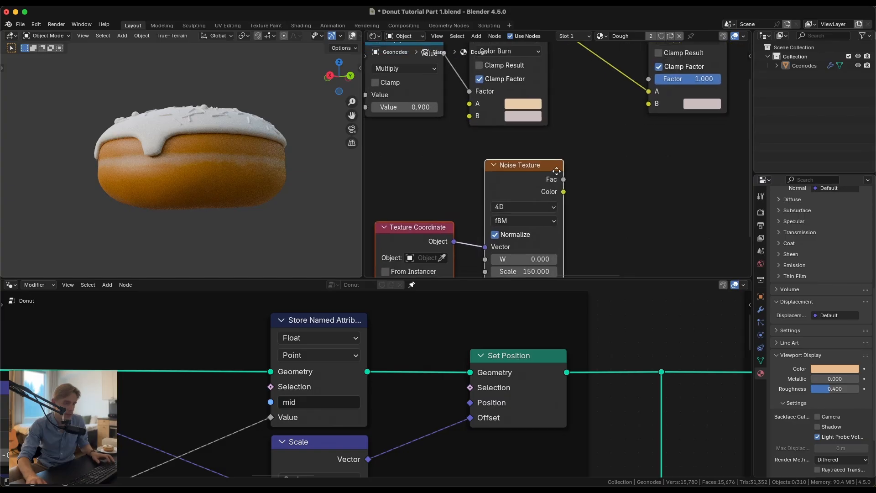
Set the duplicated Noise Texture's W value to 19.5.
middle_click_drag(556, 171, 570, 153)
scroll(570, 153, "down", 1)
left_click_drag(558, 234, 580, 236)
middle_click_drag(597, 211, 579, 177)
scroll(577, 224, "up", 2)
scroll(577, 173, "down", 1)
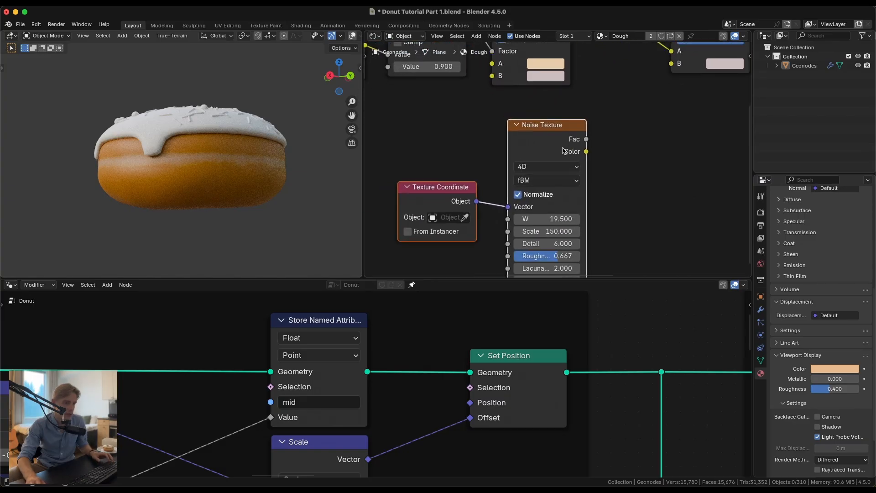
Preview the duplicated Noise Texture on the donut and set its Scale to 50 and Roughness to 0.45.
left_click(556, 149, "ctrl+shift")
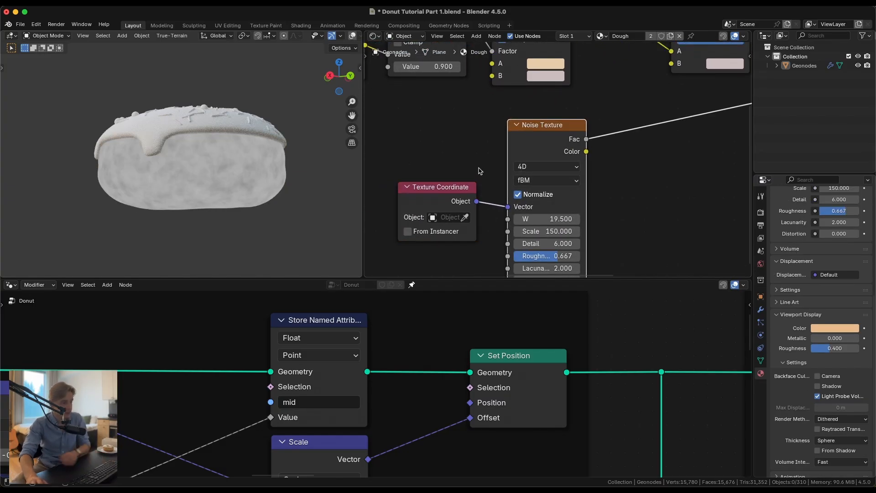
left_click(548, 226)
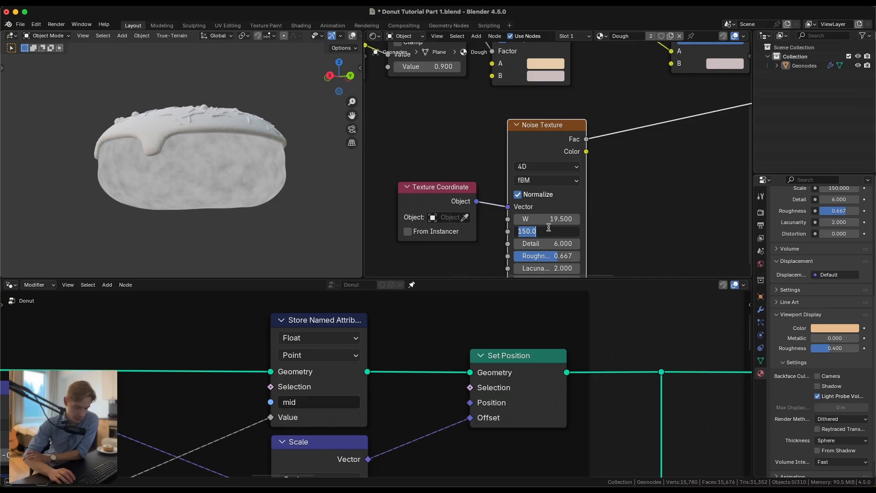
type("50")
key("Return")
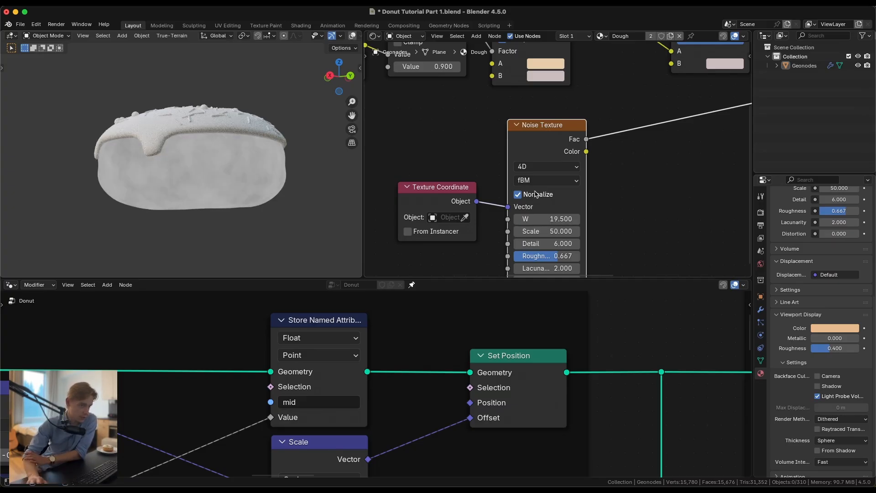
scroll(541, 190, "up", 1)
middle_click_drag(546, 226, 522, 172)
scroll(522, 183, "up", 2)
mouse_move(525, 211)
left_mouse_down()
mouse_move(569, 212)
mouse_move(520, 211)
left_mouse_up()
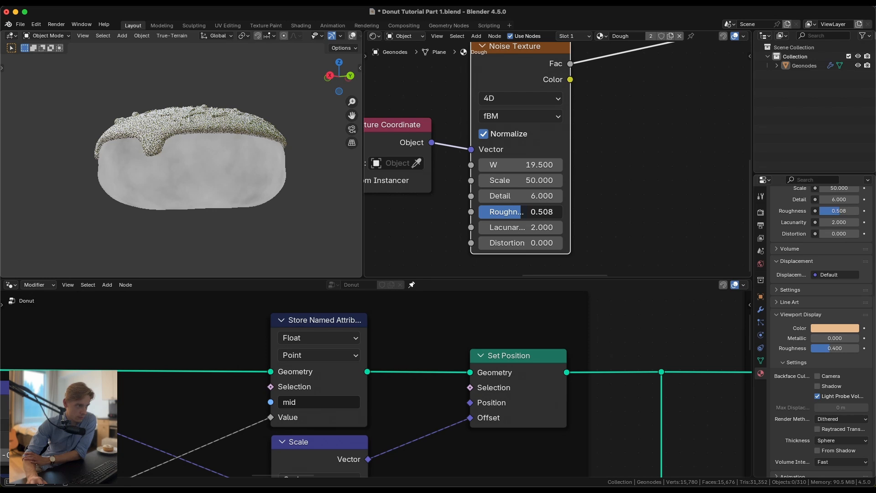
Connect the duplicated Noise Texture's Fac output to the Factor of the Multiply color node and preview that node's result.
scroll(583, 149, "down", 6)
middle_click_drag(591, 121, 538, 194)
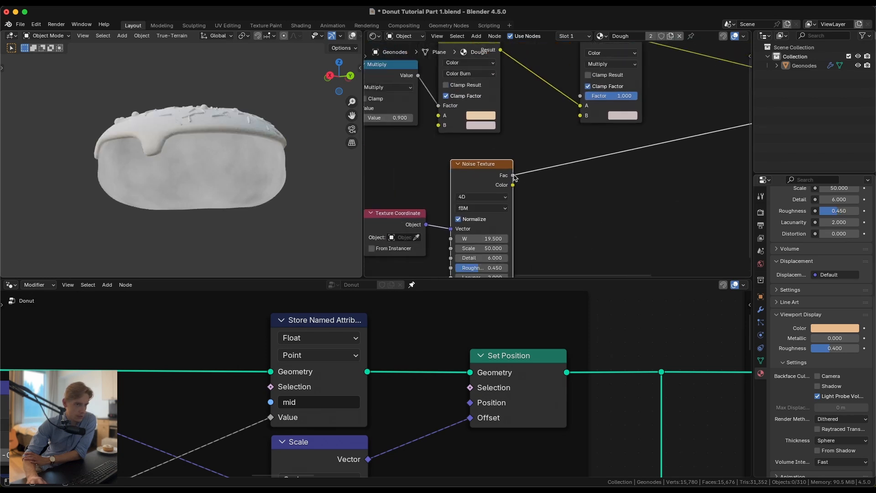
left_click_drag(577, 99, 578, 97)
scroll(529, 165, "down", 2)
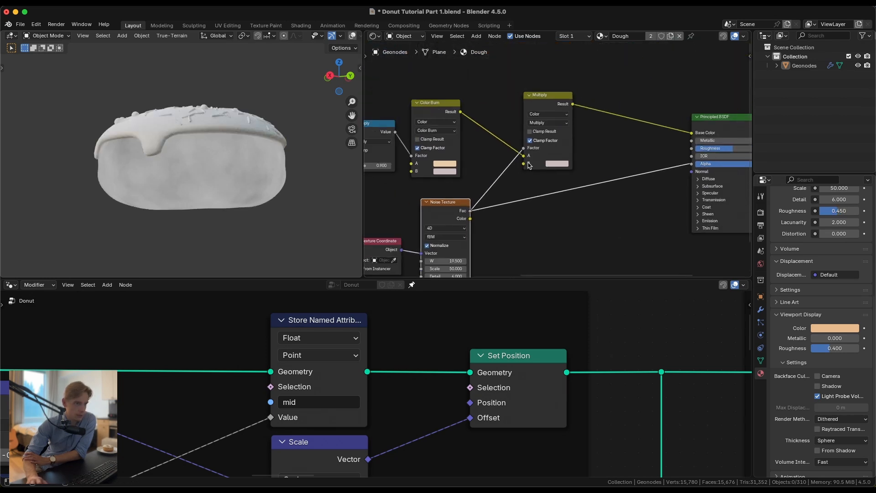
left_click(562, 102, "ctrl+shift")
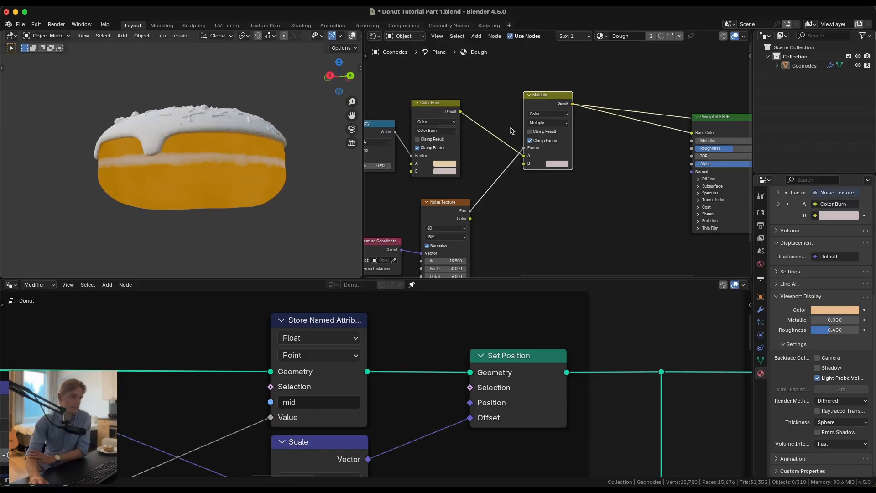
Set the Multiply color node's B color to black and check the donut's underside.
middle_click_drag(394, 163, 401, 144)
left_click(556, 145)
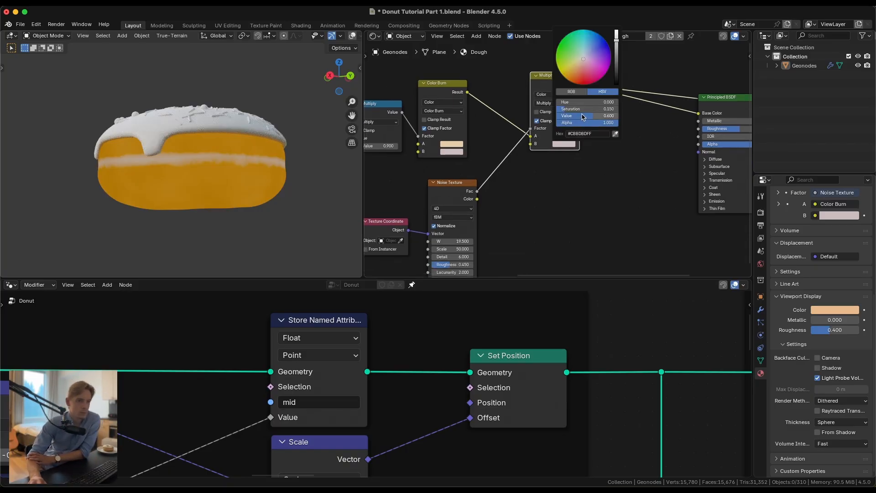
left_click_drag(582, 110, 561, 118)
middle_click_drag(179, 214, 179, 161)
Restore the Principled BSDF as the material's output and check the shaded dough from the side.
middle_click_drag(548, 138, 441, 154)
scroll(551, 156, "down", 3)
left_click(605, 130, "ctrl+shift")
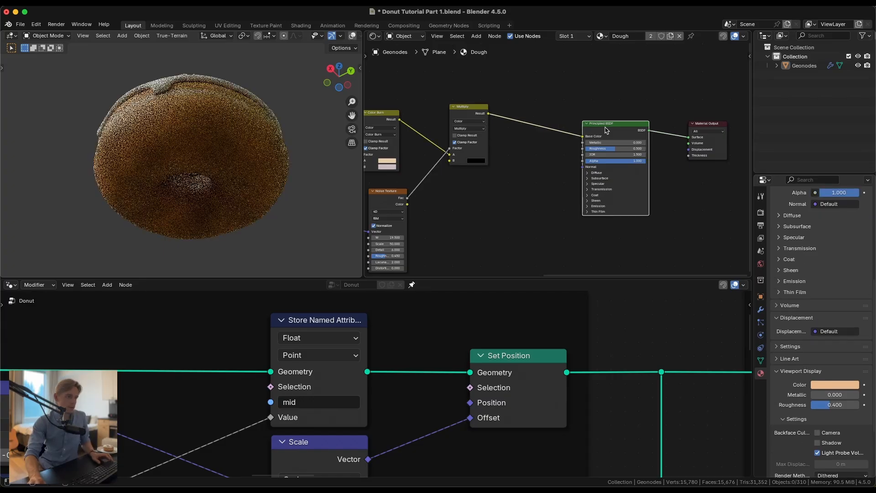
middle_click_drag(235, 147, 246, 185)
scroll(247, 186, "up", 2)
middle_click_drag(454, 166, 453, 160)
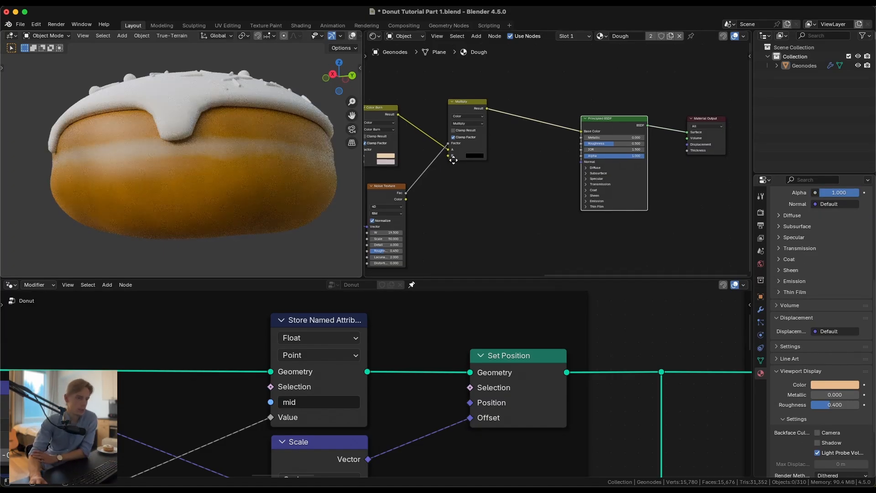
Try a dark red with saturation 1.0 as the Multiply color node's B color and check the dough from several angles.
left_click(478, 156)
left_click_drag(482, 134, 530, 129)
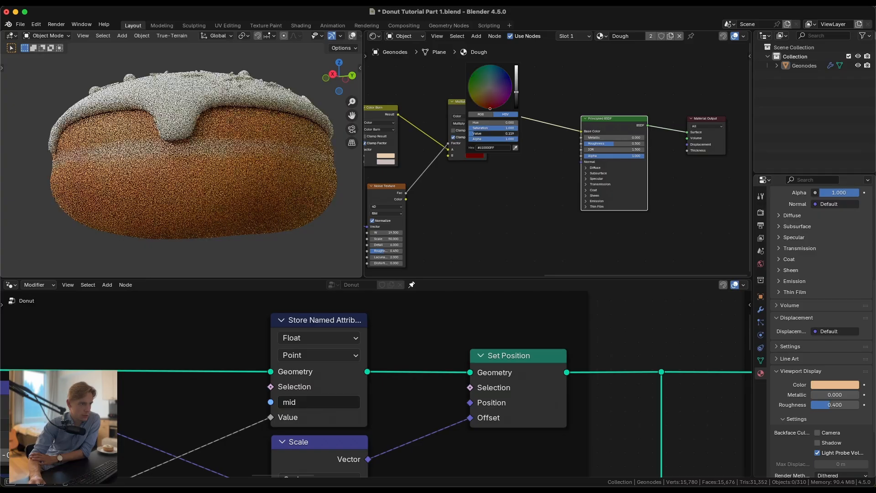
middle_click_drag(292, 184, 244, 143)
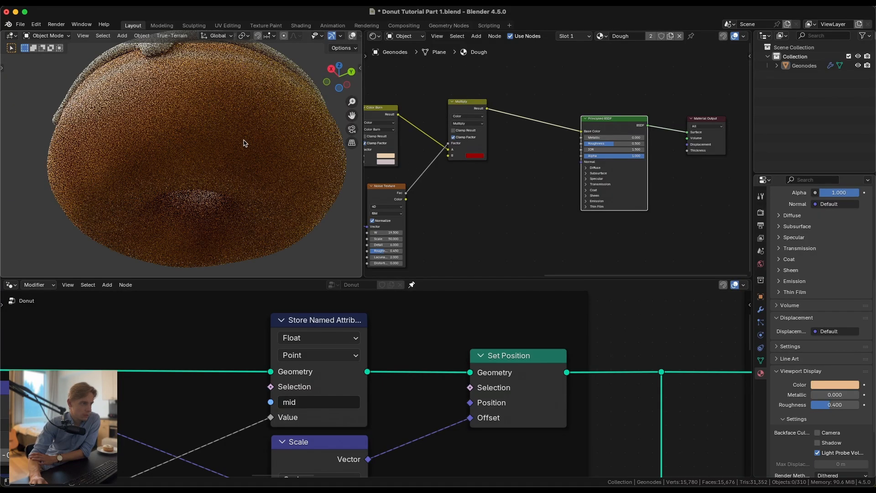
middle_click_drag(184, 178, 187, 201)
scroll(219, 201, "up", 2)
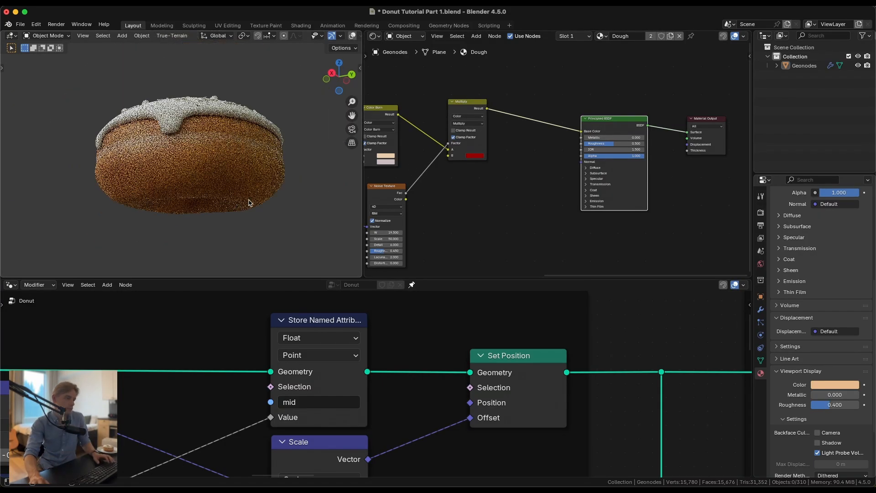
Shift the duplicated noise nodes aside and insert a Color Ramp between the Noise Texture and the Multiply color node's Factor.
middle_click_drag(415, 175, 469, 173)
left_click_drag(381, 191, 431, 235)
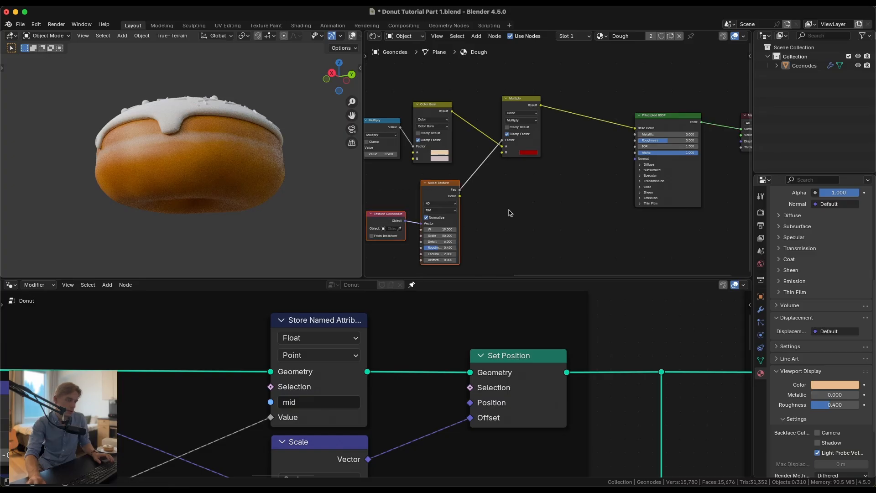
key("g")
left_click(456, 222)
key("shift+a")
type("col")
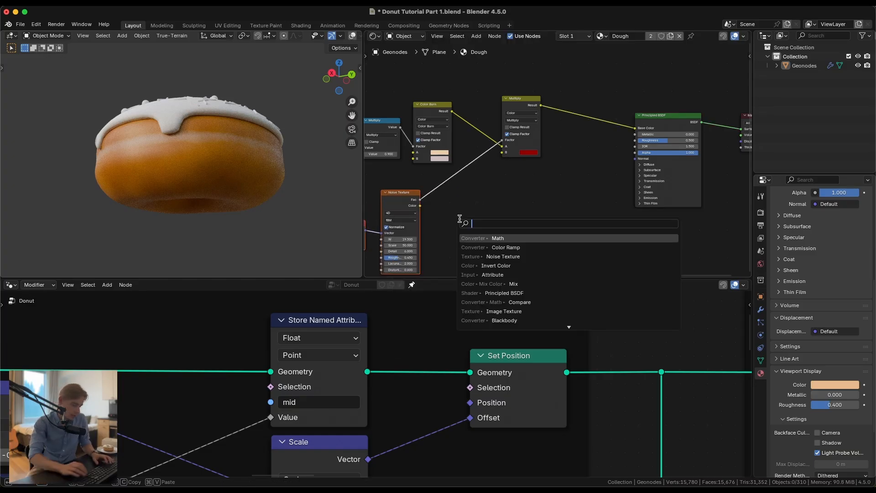
type("or r")
key("Return")
left_click(434, 178)
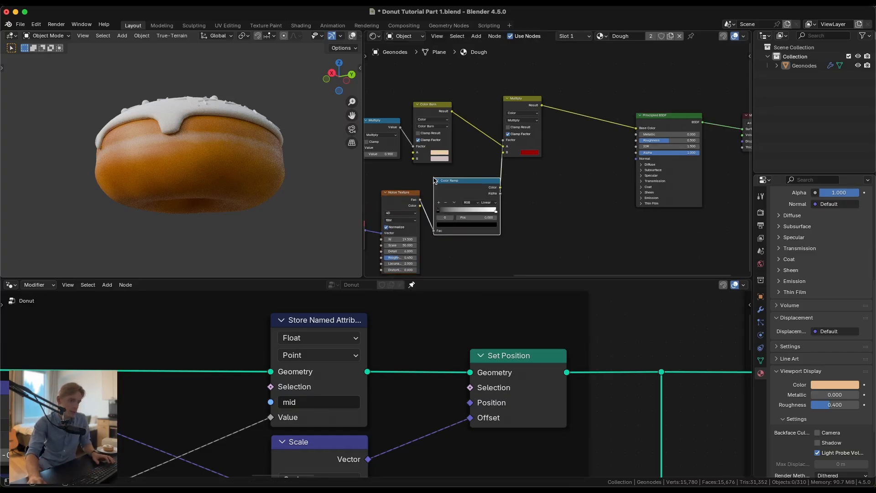
Preview the new Color Ramp on the donut, move its black stop inward and set its white stop's position to 0.786.
scroll(440, 228, "up", 3)
scroll(441, 234, "up", 2)
left_click_drag(381, 237, 411, 237)
left_click(435, 201, "ctrl+shift")
left_click_drag(467, 237, 401, 237)
key("g")
left_click_drag(401, 236, 446, 235)
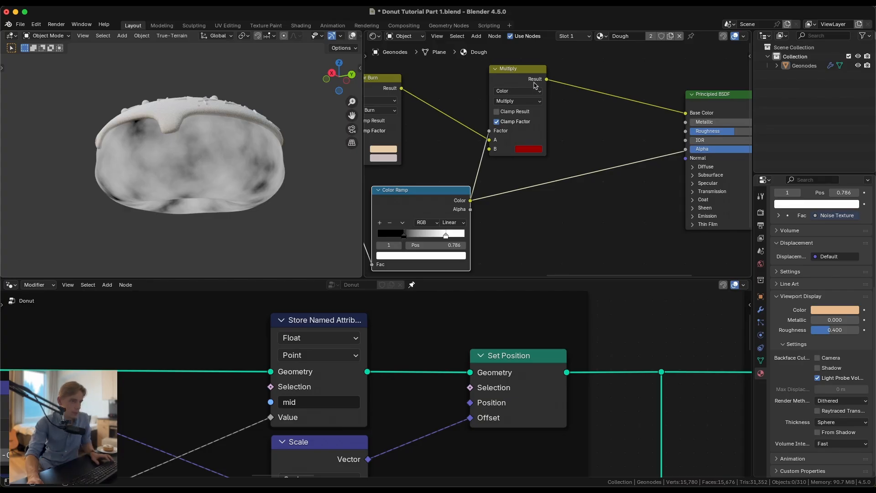
Preview the Multiply color node's result on the donut's underside and switch back to the Principled BSDF output.
left_click(533, 83, "ctrl+shift")
middle_click_drag(202, 193, 208, 141)
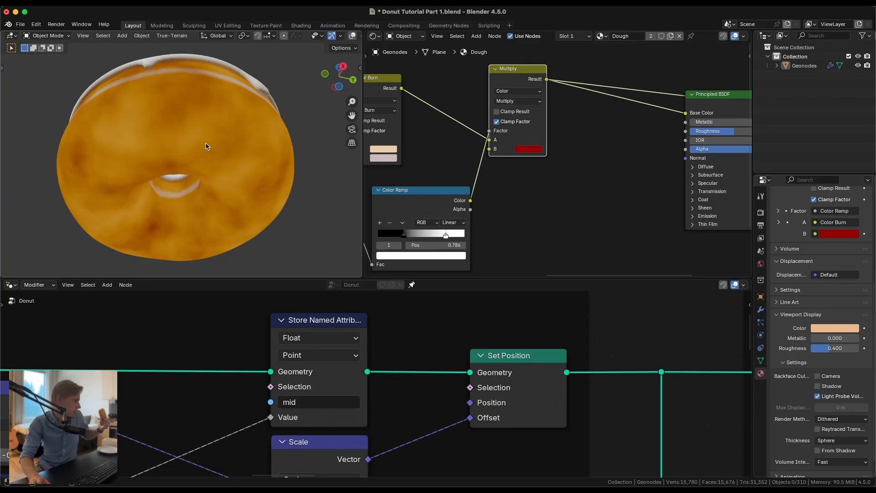
scroll(483, 154, "down", 5)
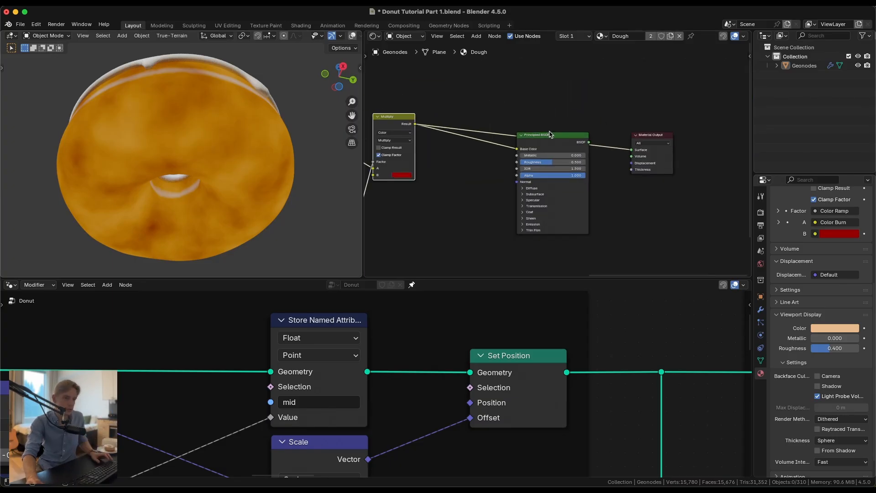
middle_click_drag(306, 152, 319, 178)
scroll(375, 176, "up", 2)
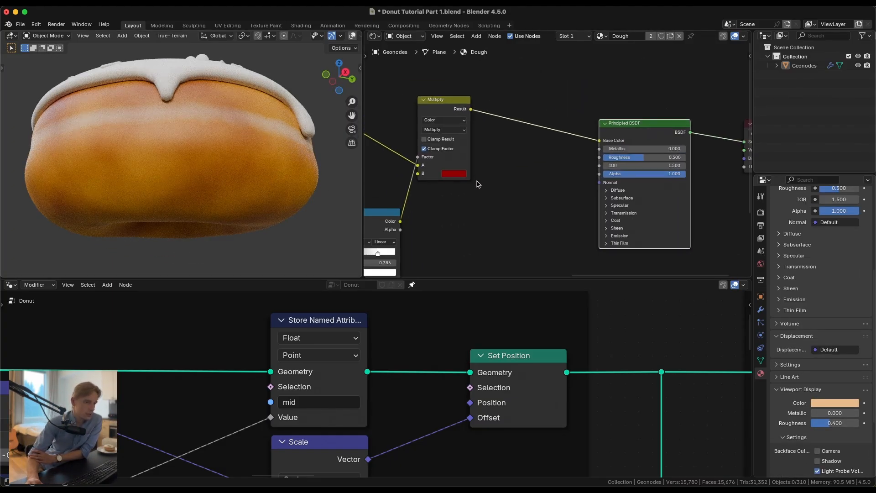
Change the Multiply color node's B color to a light pink with saturation 0.472, checking the dough from the side.
left_click(460, 173)
mouse_move(469, 143)
left_mouse_down()
mouse_move(514, 143)
mouse_move(477, 135)
mouse_move(464, 144)
left_mouse_up()
scroll(170, 158, "down", 1)
middle_click_drag(170, 178, 208, 195)
scroll(170, 159, "down", 2)
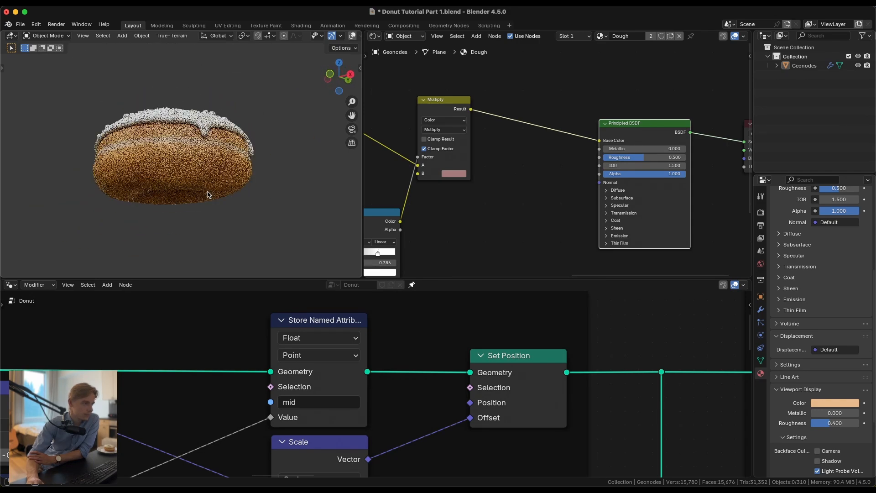
scroll(283, 199, "up", 2)
left_click(447, 177)
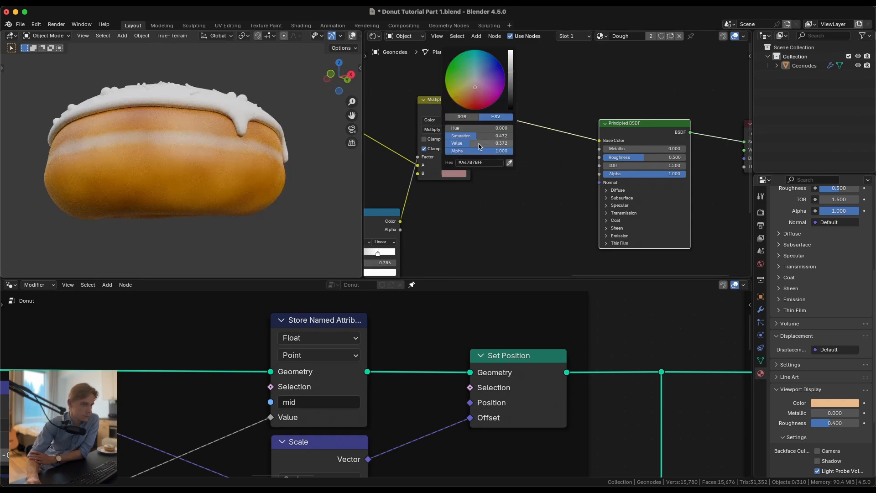
mouse_move(480, 145)
left_mouse_down()
mouse_move(470, 144)
mouse_move(502, 144)
left_mouse_up()
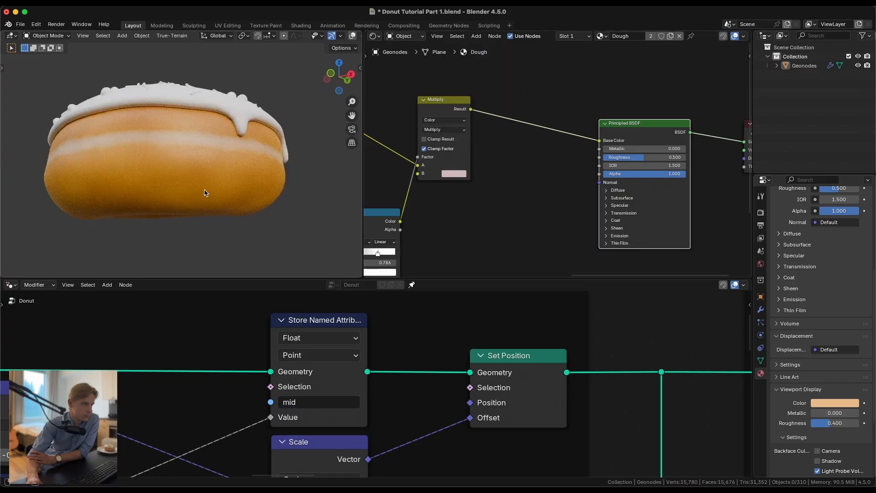
Check the dough from the side and preview the Color Ramp's output on the donut.
middle_click_drag(205, 193, 200, 224)
middle_click_drag(144, 215, 220, 203)
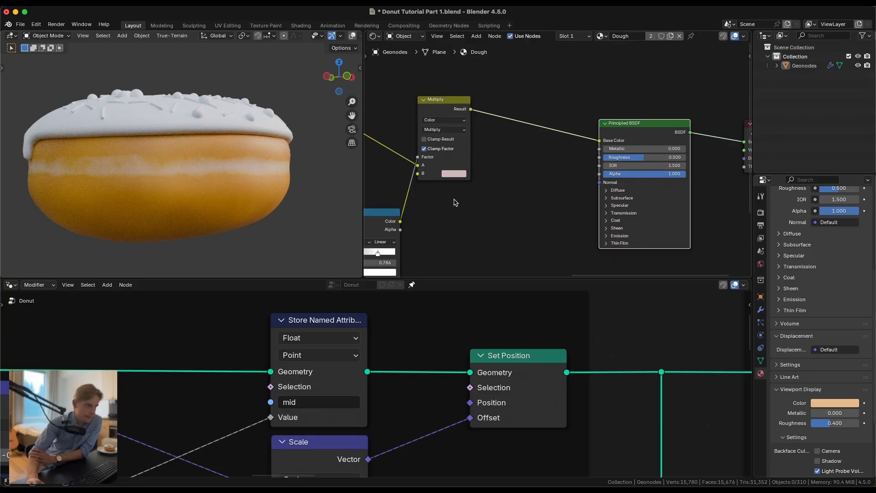
scroll(439, 215, "down", 1)
middle_click_drag(440, 214, 481, 147)
left_click(462, 160, "ctrl+shift")
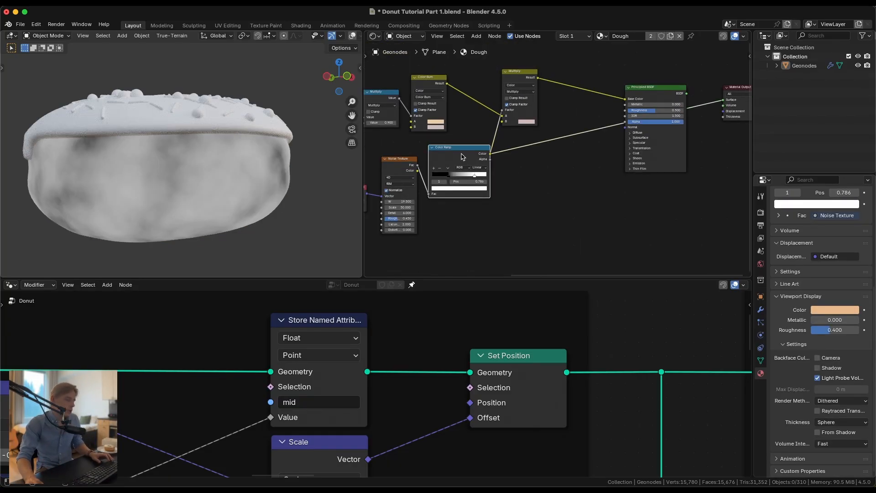
Add a Bump node with the Color Ramp's Color feeding its Height, and connect its Normal output to the Principled BSDF's Normal.
scroll(501, 172, "up", 1)
middle_click_drag(504, 175, 487, 179)
scroll(487, 180, "up", 1)
left_click_drag(439, 157, 508, 174)
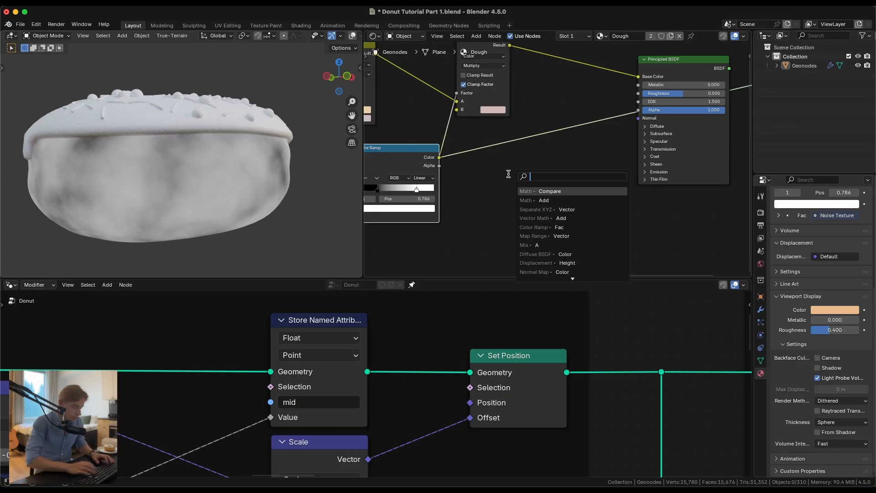
type("bump")
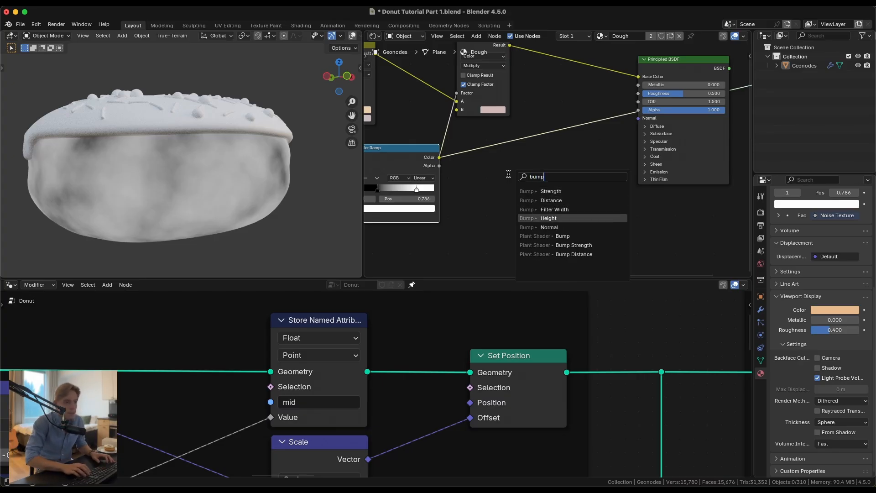
key("Return")
left_click(509, 173)
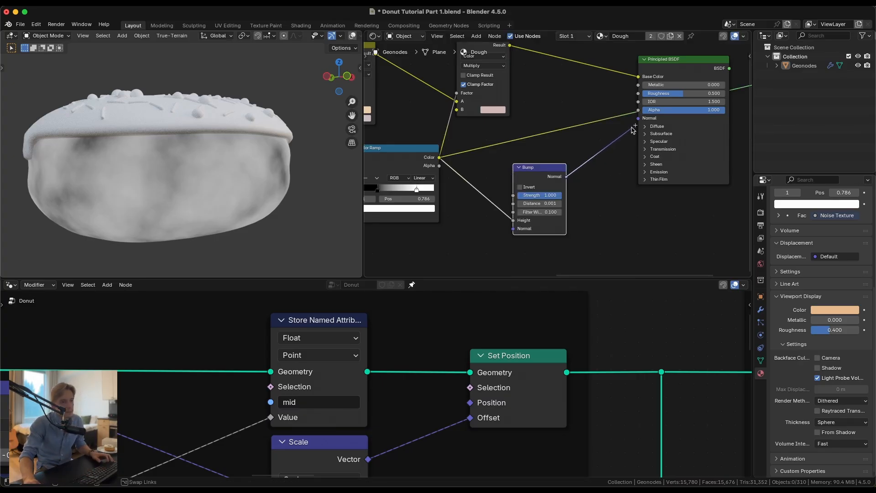
left_click_drag(632, 127, 637, 119)
Switch back to the Principled BSDF output and inspect the bump on the dough up close.
middle_click_drag(614, 132, 539, 155)
left_click(623, 84, "ctrl+shift")
scroll(248, 167, "up", 4)
middle_click_drag(241, 188, 211, 187)
scroll(252, 177, "down", 5)
scroll(209, 187, "up", 6)
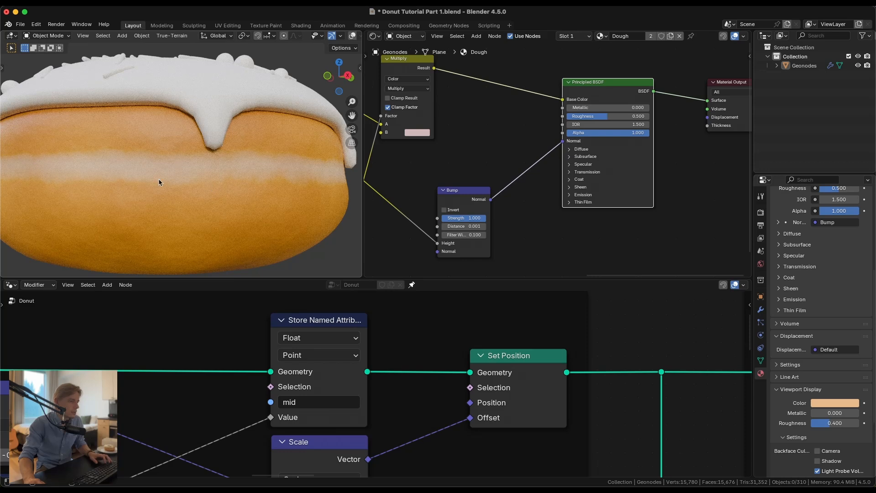
scroll(473, 166, "up", 2)
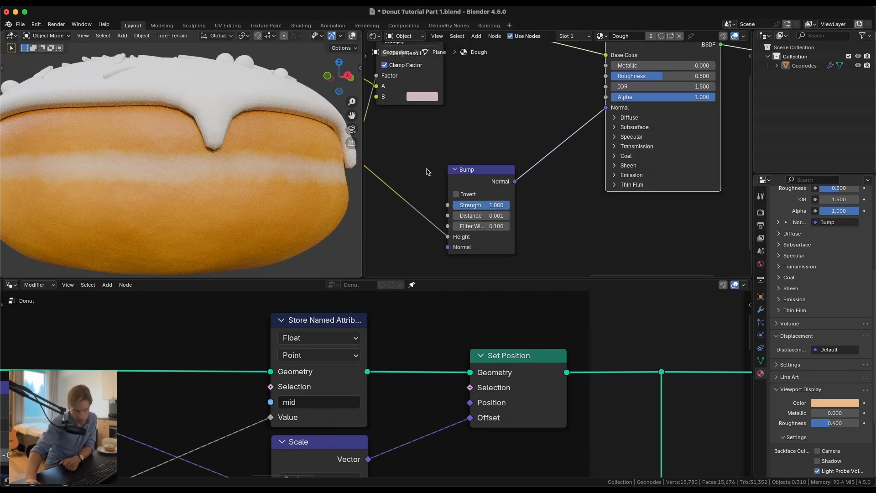
scroll(524, 129, "down", 3)
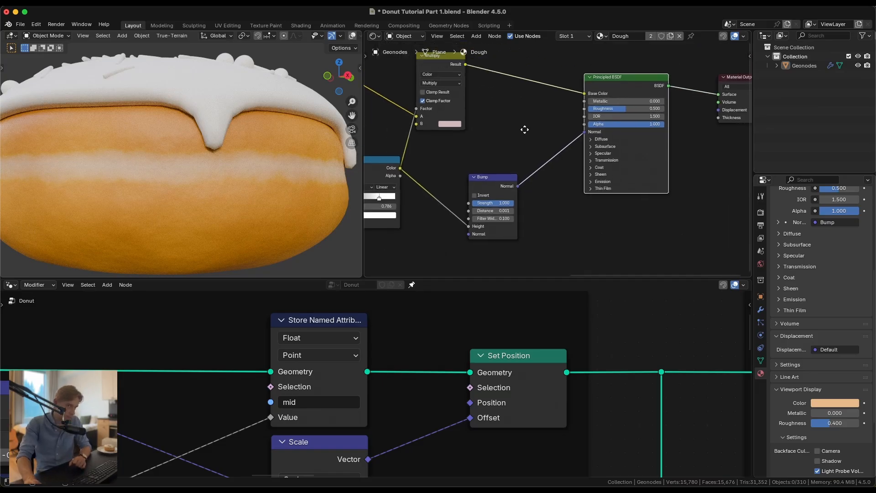
scroll(515, 178, "up", 2)
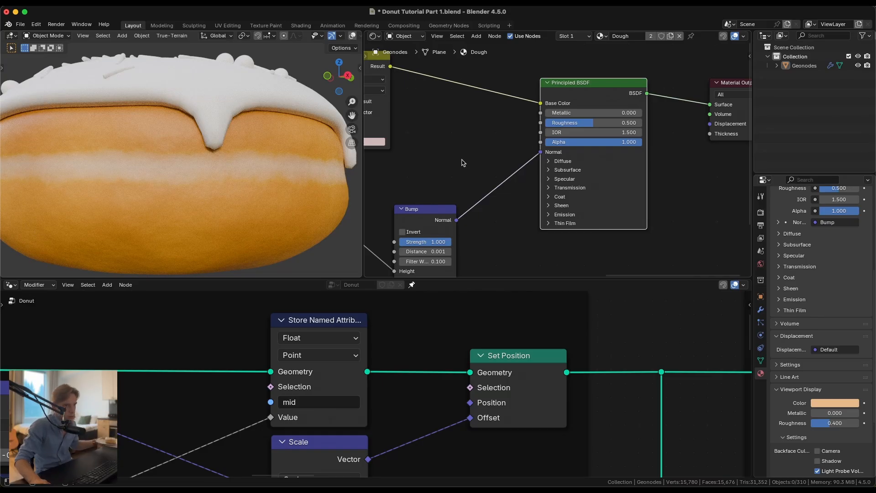
Preview the Multiply math node and the Invert Color node in turn on the donut.
scroll(463, 162, "down", 5)
middle_click_drag(456, 162, 565, 178)
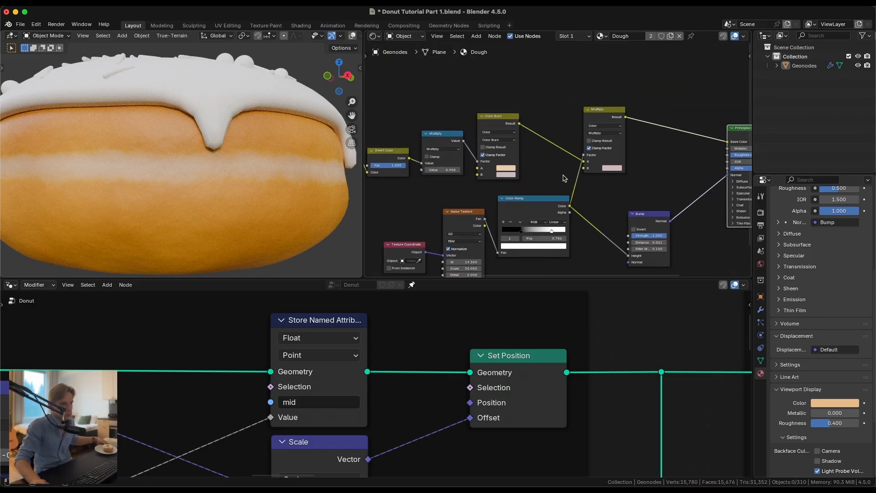
left_click(449, 140, "ctrl+shift")
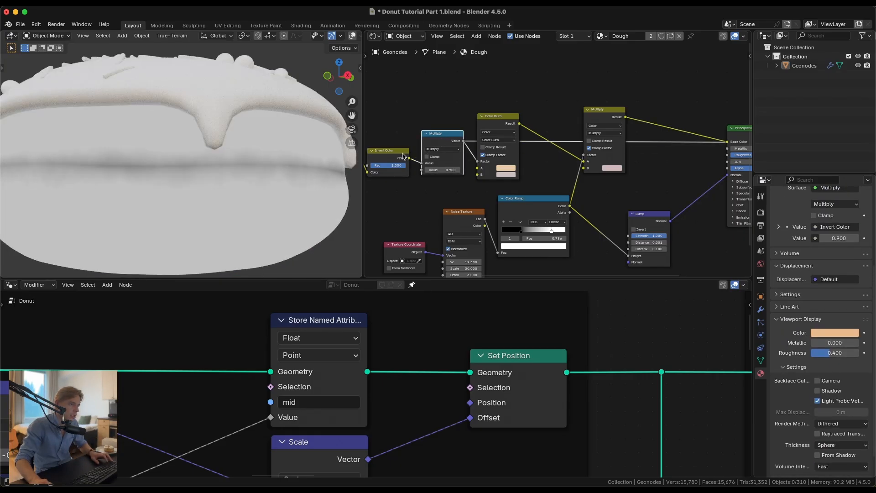
left_click(407, 156, "ctrl+shift")
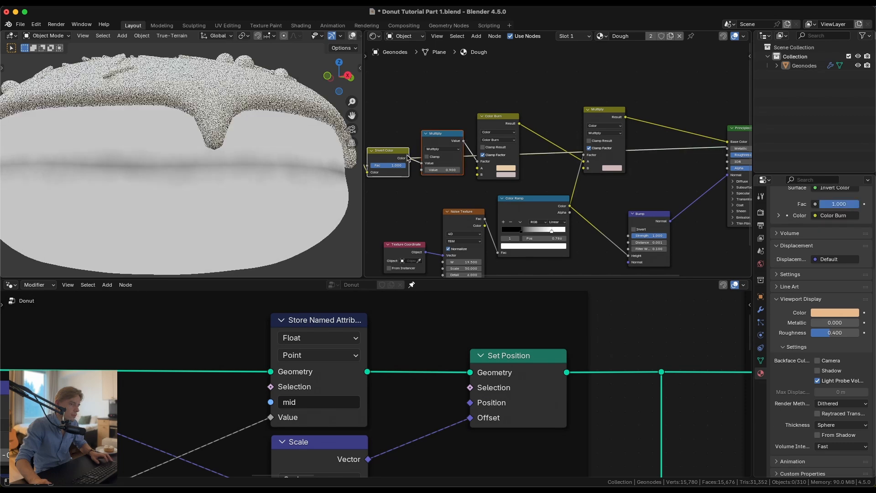
Add a Map Range node, set its data type to Float and feed its Value from the Invert Color output.
left_click_drag(409, 158, 612, 64)
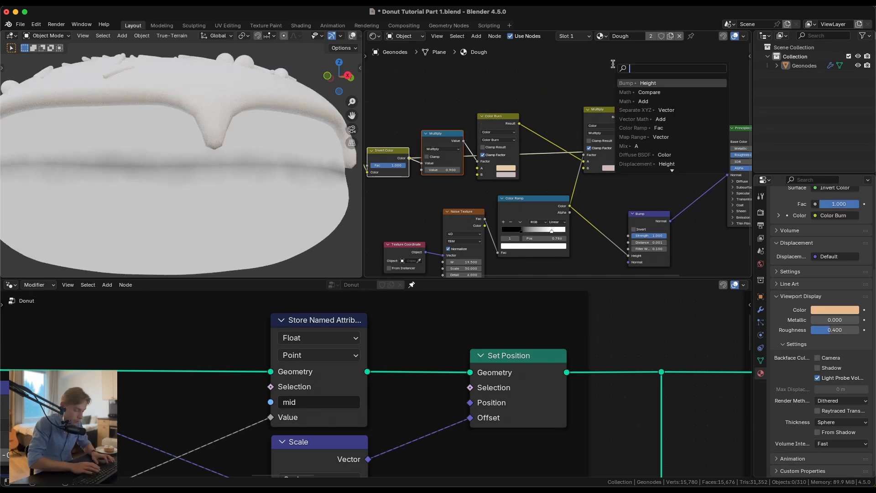
type("map r")
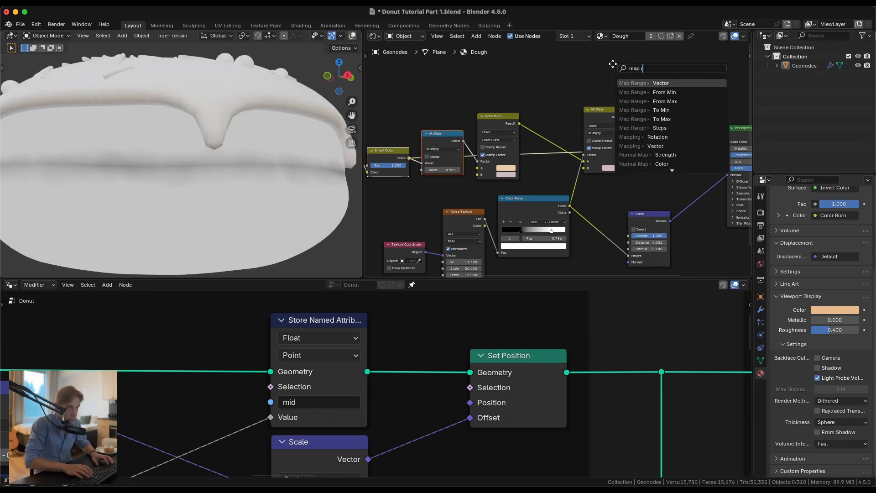
key("Return")
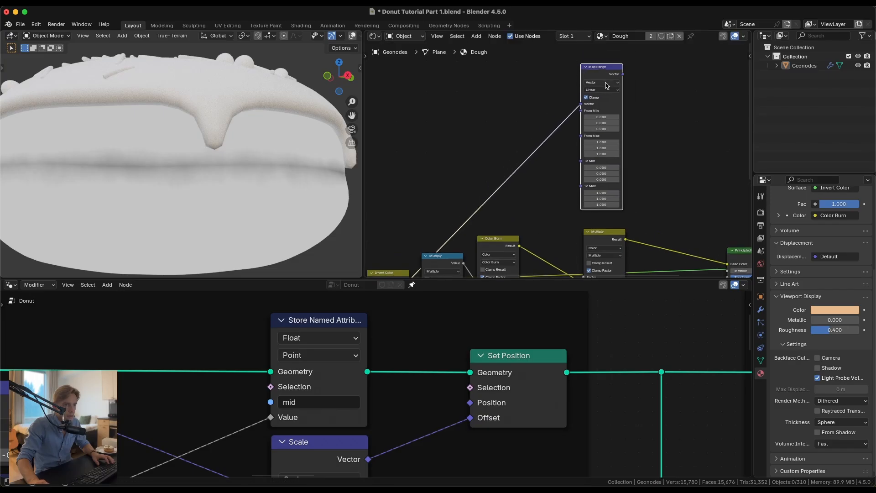
left_click(606, 83)
left_click(601, 92)
middle_click_drag(414, 252, 484, 193)
scroll(484, 193, "down", 2)
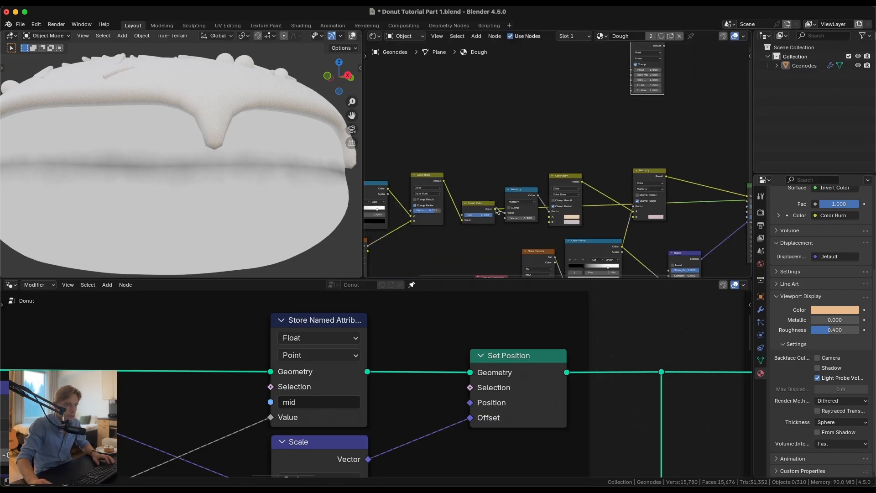
left_click_drag(619, 69, 632, 69)
Place the Map Range node in front of the Principled BSDF and move the Bump node below it.
middle_click_drag(632, 70, 549, 141)
scroll(548, 141, "down", 4)
left_click_drag(564, 120, 597, 250)
middle_click_drag(596, 251, 543, 137)
scroll(539, 189, "up", 3)
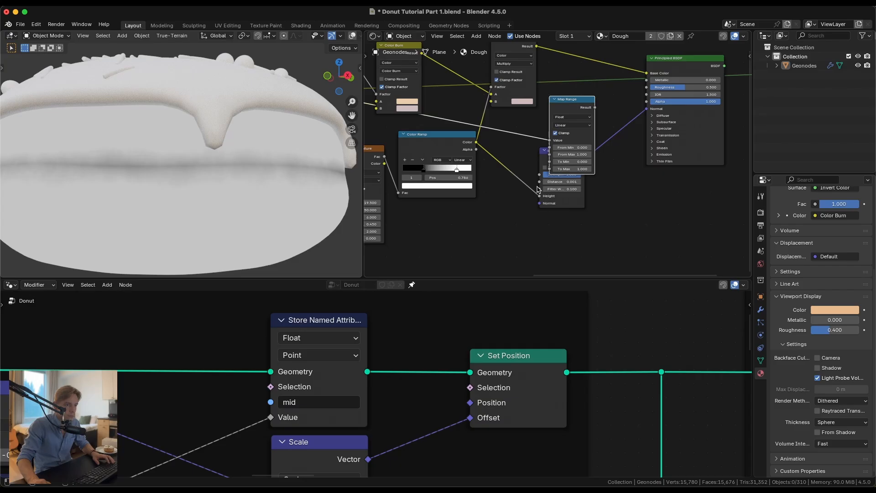
left_click(542, 158)
left_click_drag(567, 160, 583, 238)
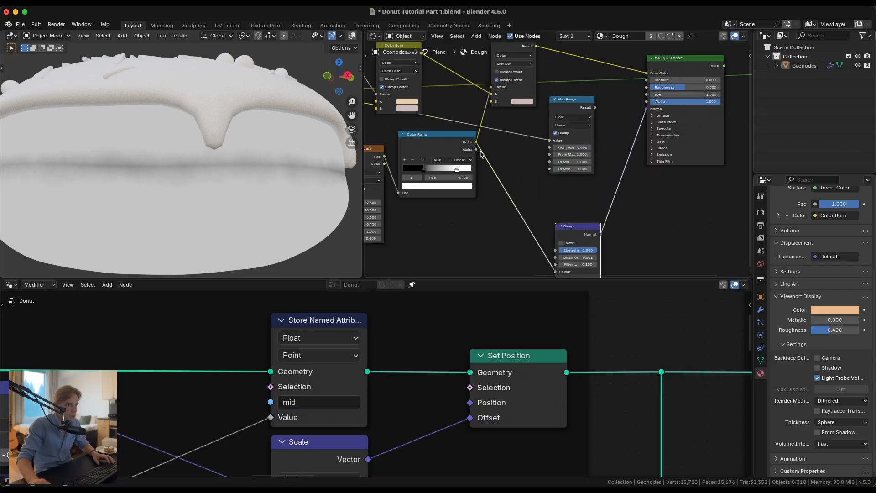
Move the Color Ramp and its noise nodes further down, clear of the color mixing nodes.
left_click_drag(441, 149, 447, 213)
scroll(445, 213, "down", 4)
middle_click_drag(424, 214, 557, 200)
scroll(556, 200, "up", 1)
left_click_drag(444, 136, 494, 195)
middle_click_drag(562, 178, 463, 235)
scroll(581, 192, "up", 6)
Position the Map Range node, connect its Result to the Principled BSDF's Roughness and view the full shader on the donut.
left_click_drag(582, 159, 569, 166)
middle_click_drag(608, 173, 531, 176)
scroll(530, 175, "up", 2)
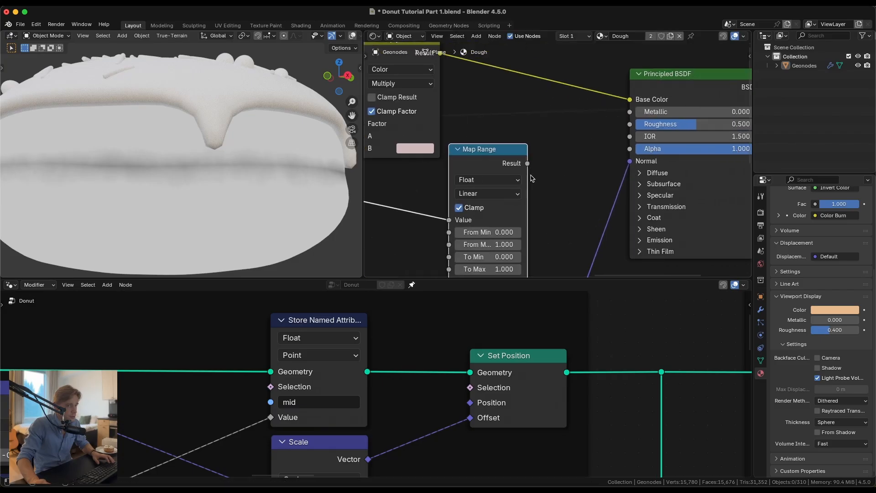
scroll(531, 175, "down", 3)
left_click_drag(508, 158, 532, 154)
scroll(569, 175, "up", 5)
middle_click_drag(602, 167, 540, 177)
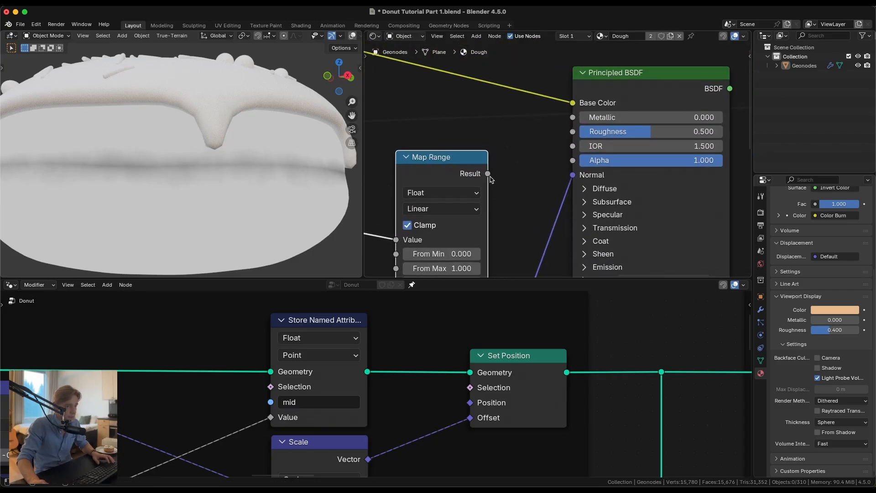
left_click_drag(573, 135, 574, 137)
scroll(570, 161, "down", 1)
left_click(601, 105, "ctrl+shift")
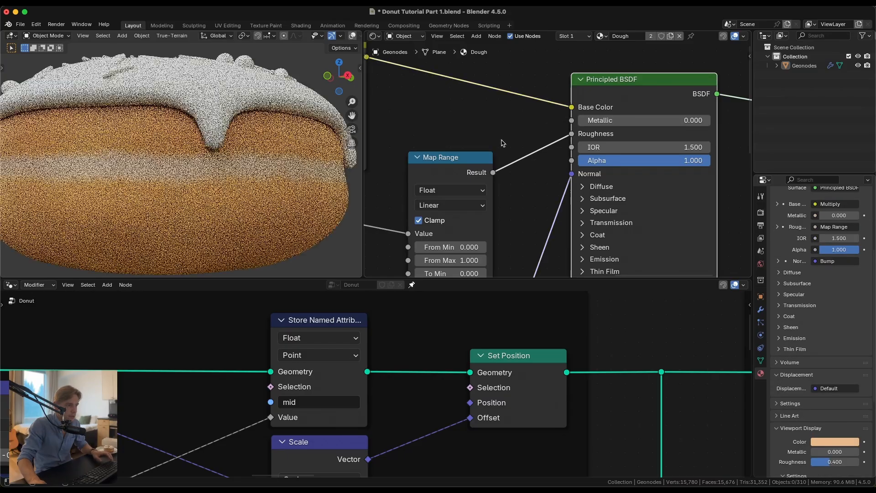
Preview the Map Range node on the donut and set its To Max to 0.35 and To Min to 0.6.
middle_click_drag(466, 156, 504, 123)
left_click(504, 123, "ctrl+shift")
scroll(503, 122, "up", 1)
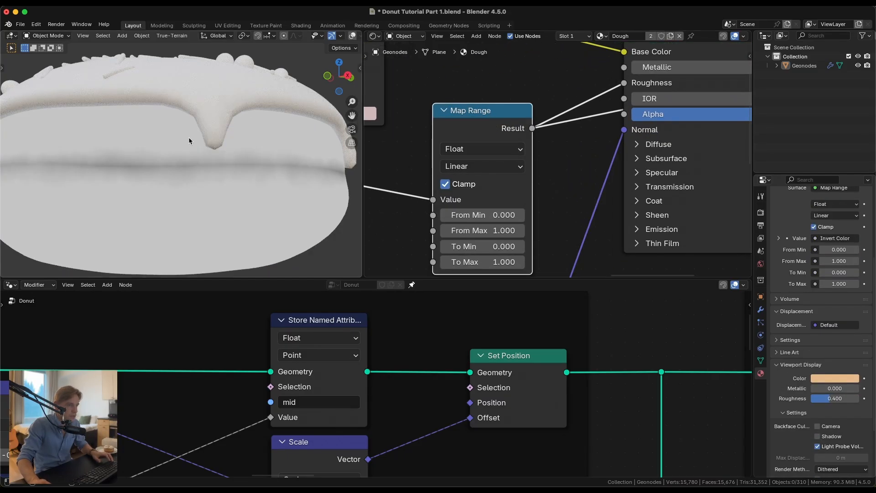
left_click(496, 261)
type(".")
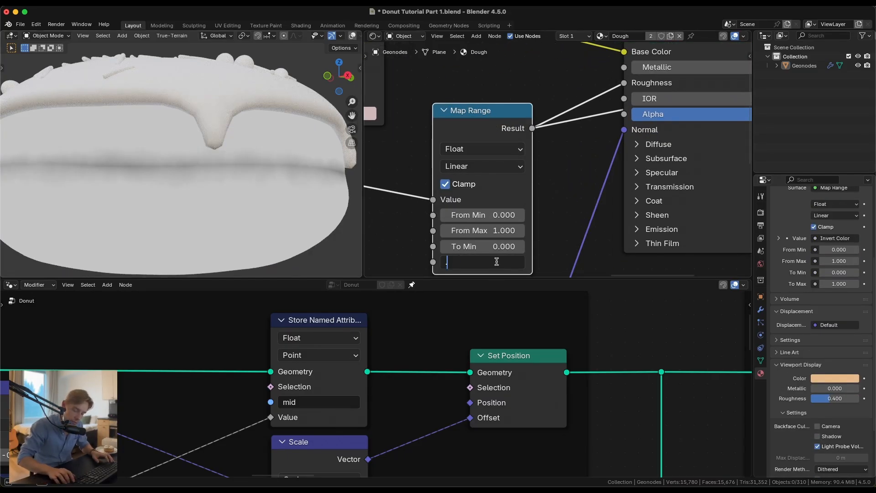
type("35")
key("Return")
left_click(496, 246)
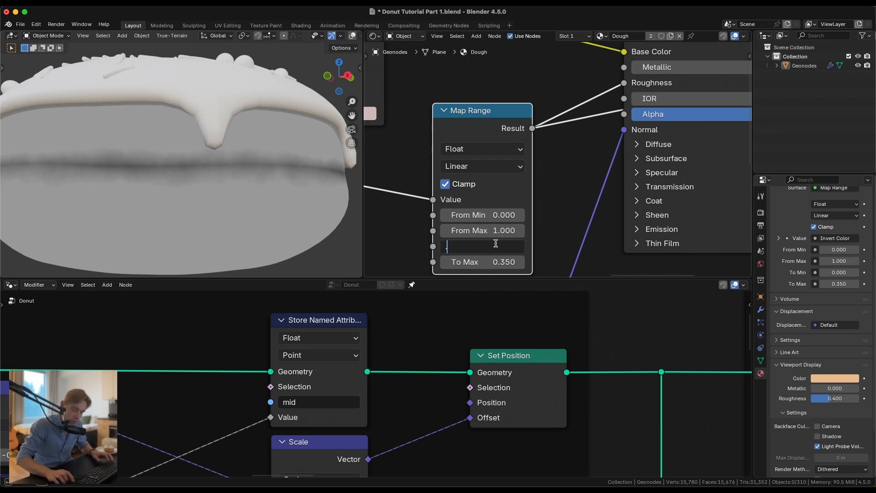
type(".6")
key("Return")
Switch back to the Principled BSDF output and examine the dough's roughness from the side and from farther away.
scroll(556, 158, "down", 1)
middle_click_drag(633, 61, 561, 105)
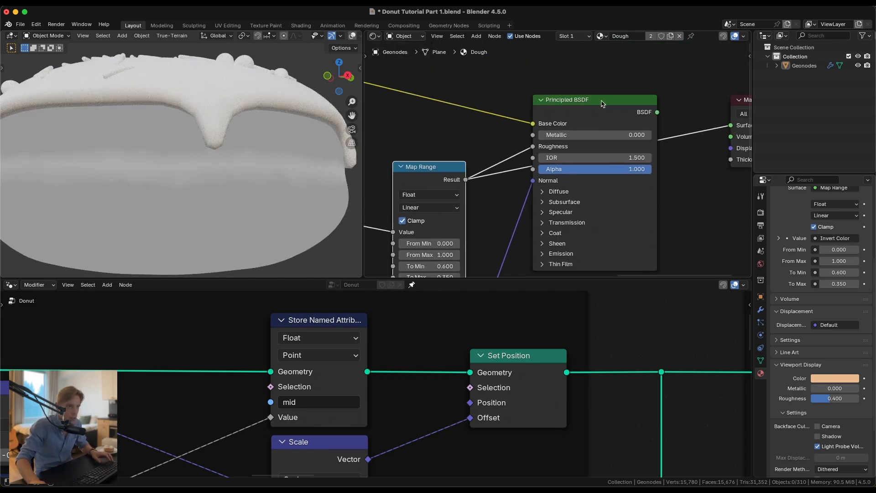
left_click(602, 101, "ctrl+shift")
middle_click_drag(146, 157, 197, 155)
scroll(168, 153, "down", 7)
middle_click_drag(285, 186, 252, 170, "shift")
mouse_move(228, 169)
middle_mouse_down()
mouse_move(274, 180)
mouse_move(233, 86)
mouse_move(217, 158)
middle_mouse_up()
scroll(240, 177, "up", 1)
scroll(265, 168, "up", 2)
scroll(225, 148, "down", 3)
Expand the Principled BSDF's Subsurface settings and set the subsurface Weight to 1.000.
scroll(225, 147, "up", 2)
scroll(226, 147, "up", 1)
left_click(510, 89)
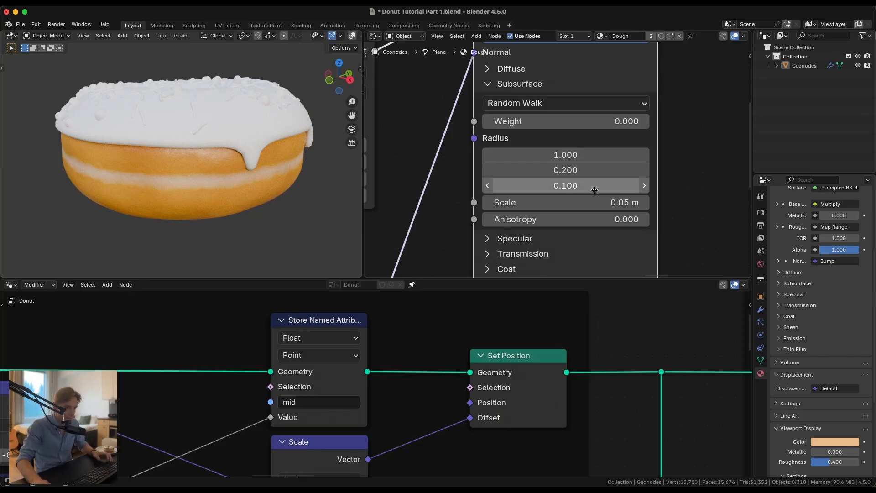
left_click_drag(529, 126, 660, 121)
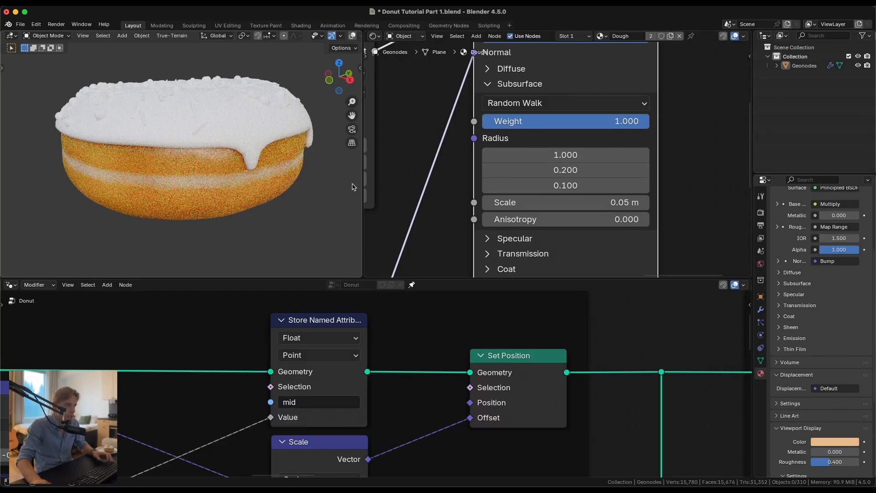
Set all three subsurface Radius values of the Dough material's Principled BSDF to 0.1.
middle_click_drag(299, 180, 228, 151)
scroll(228, 152, "up", 3)
middle_click_drag(50, 91, 127, 164, "shift")
scroll(126, 165, "up", 3)
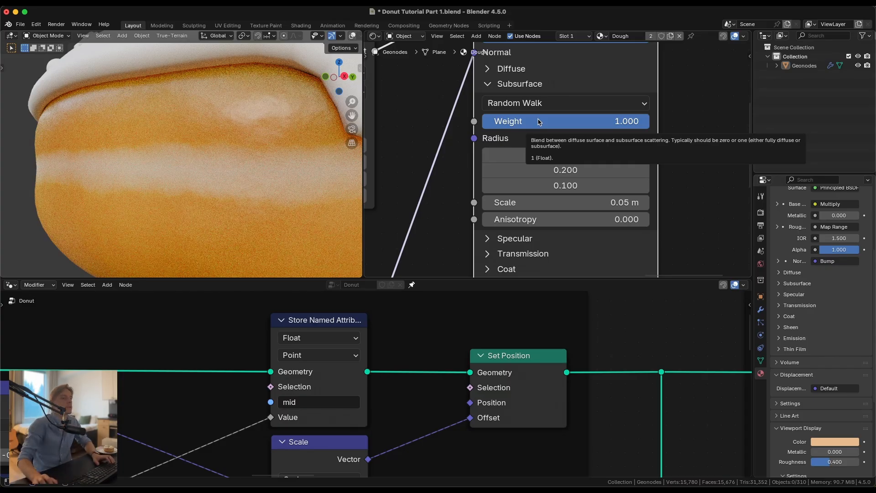
scroll(539, 122, "down", 4)
scroll(570, 144, "up", 3)
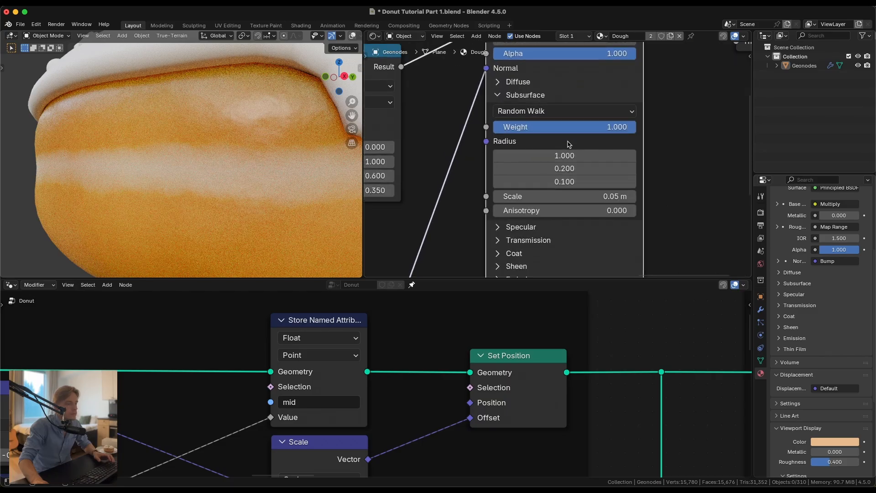
left_click(560, 156)
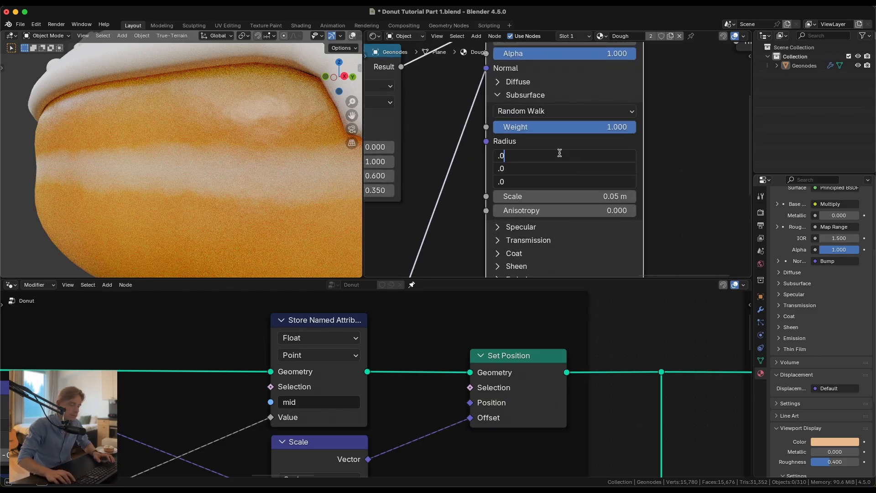
type(".1")
key("Return")
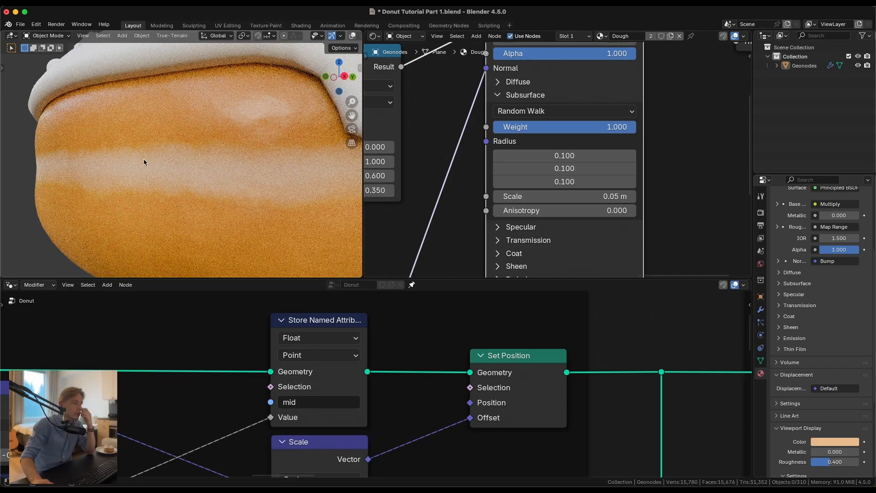
Set the Principled BSDF's subsurface Weight to 0.2 and check the dough's render from several angles.
scroll(160, 162, "down", 5)
middle_click_drag(159, 162, 164, 137)
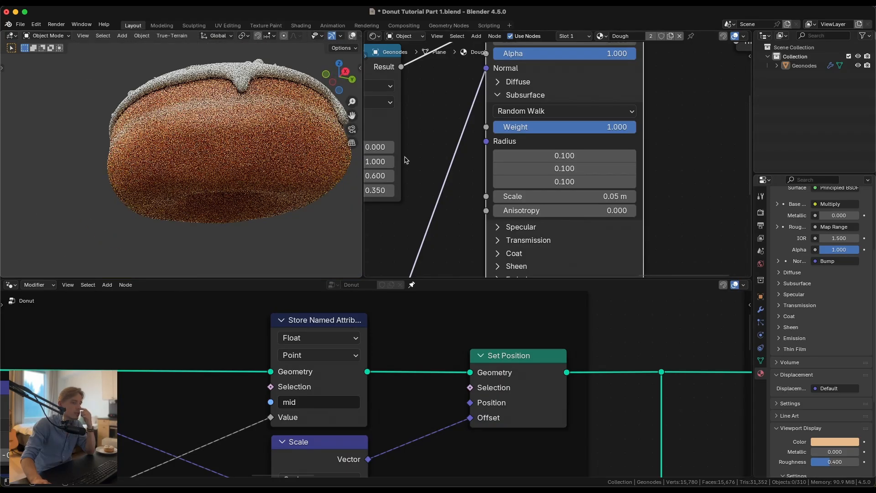
left_click(592, 195)
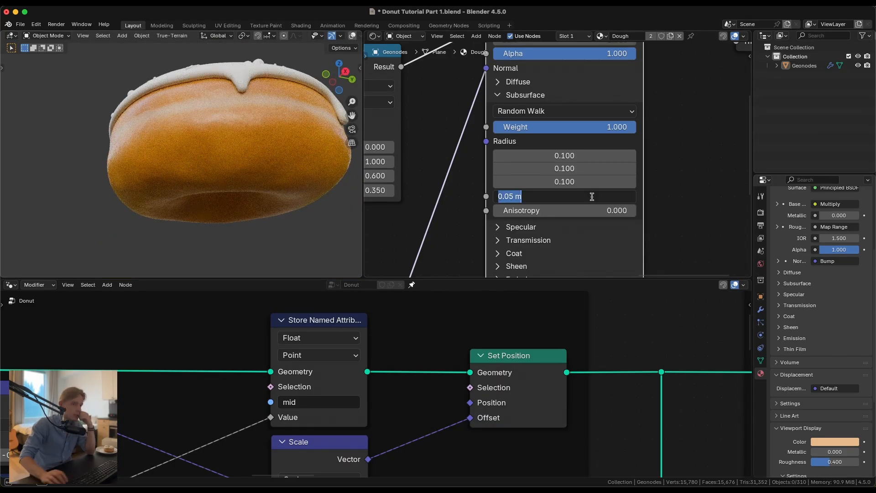
left_click(607, 128)
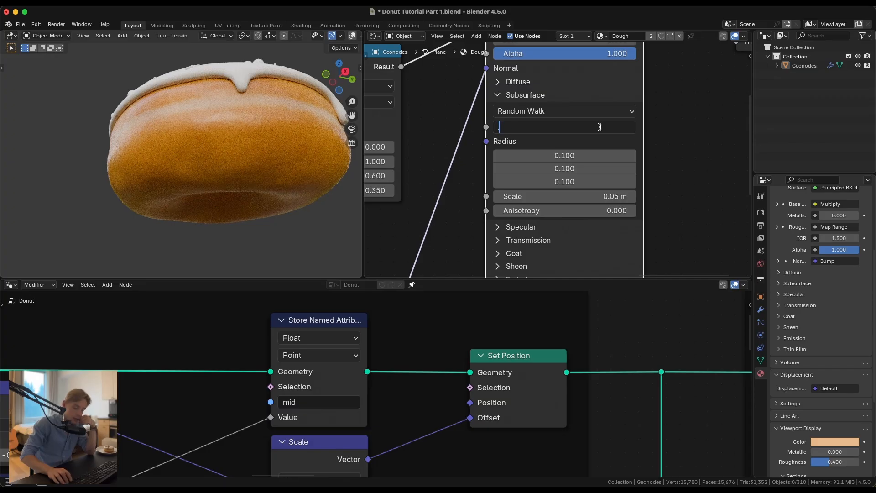
key("Return")
scroll(256, 118, "down", 5)
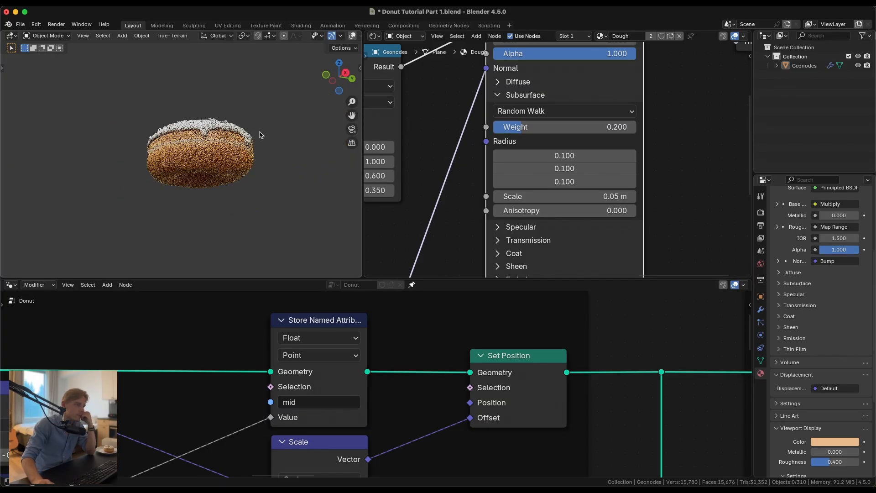
middle_click_drag(260, 134, 263, 183)
scroll(260, 183, "up", 3)
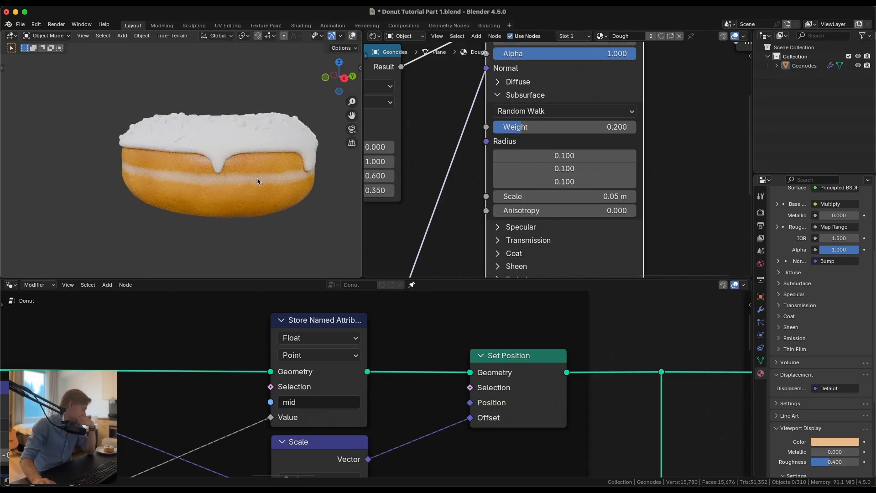
scroll(206, 153, "up", 3)
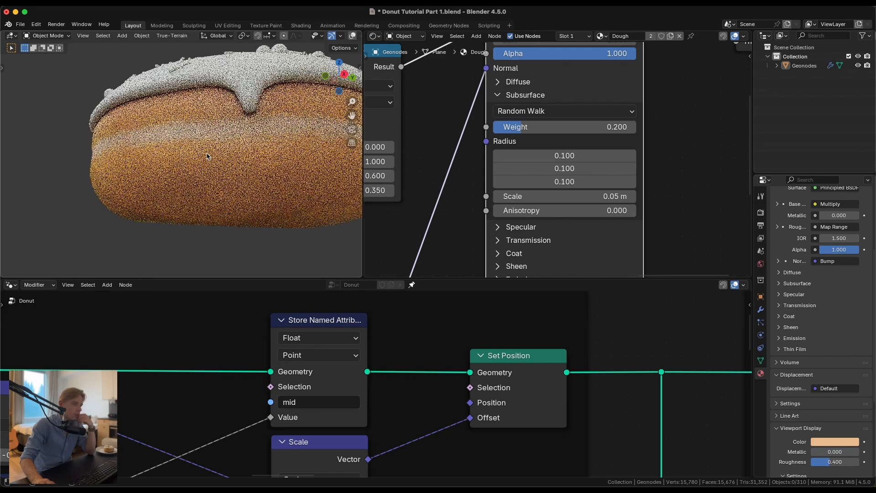
Link the Result of the Color Burn node before the colour Multiply node to the Principled BSDF's subsurface Radius.
scroll(498, 150, "down", 5)
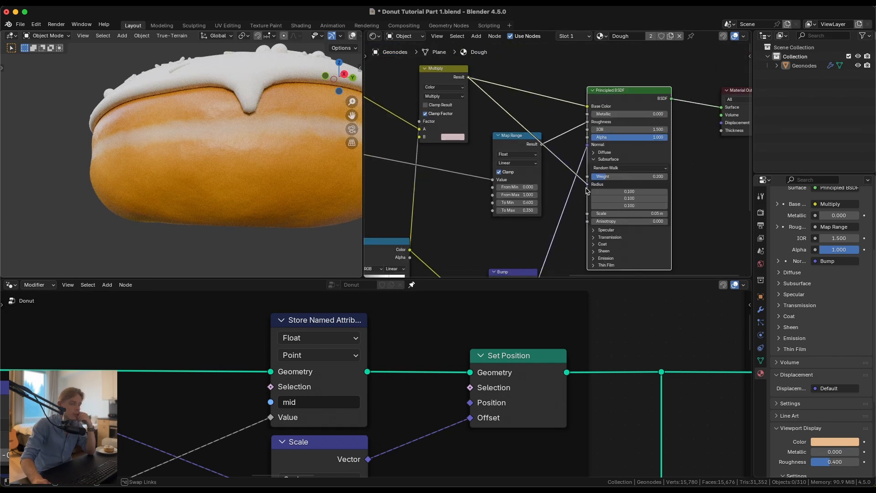
scroll(550, 163, "down", 5)
middle_click_drag(417, 117, 488, 118)
left_click_drag(482, 108, 488, 114)
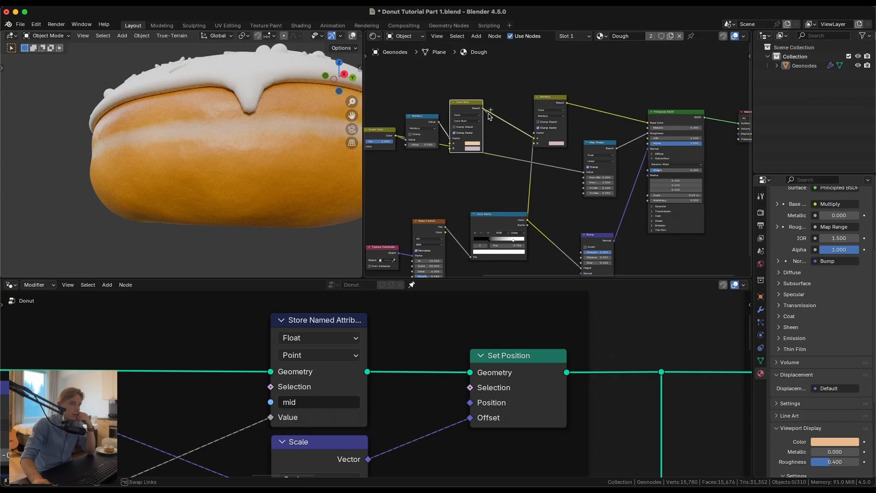
left_click_drag(644, 179, 647, 175)
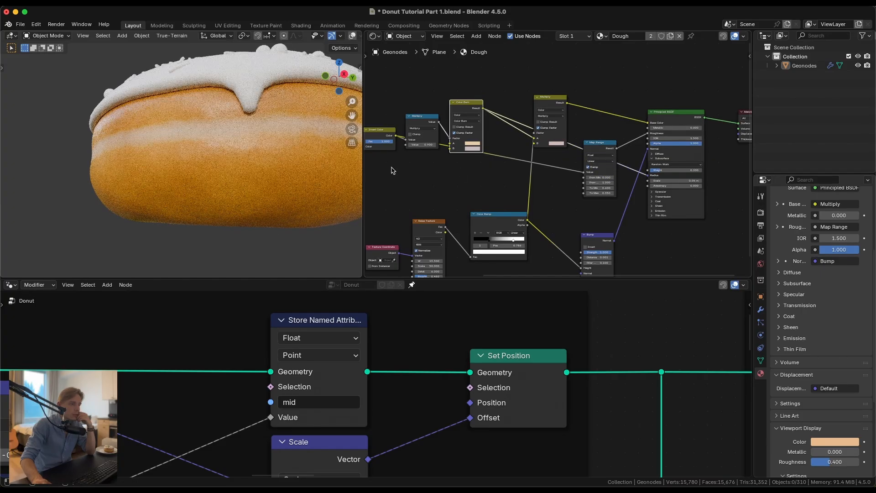
scroll(276, 150, "up", 5)
scroll(279, 157, "down", 5)
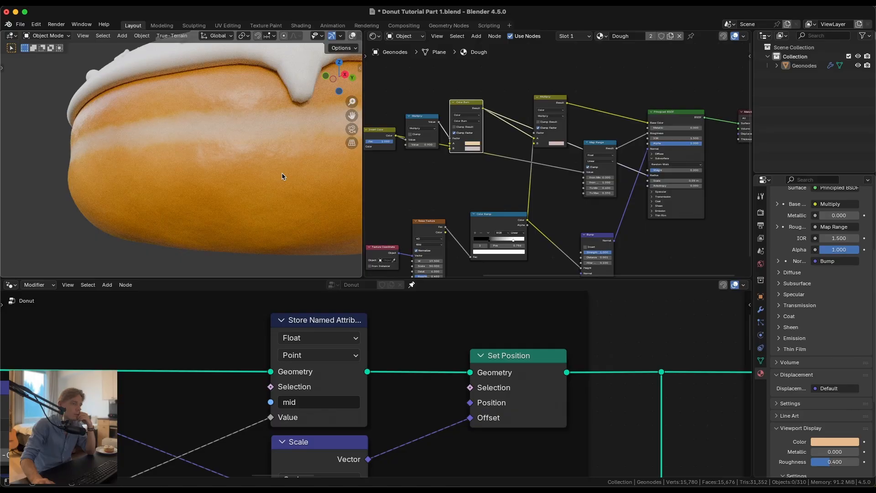
scroll(669, 175, "up", 3)
middle_click_drag(671, 175, 483, 156)
scroll(479, 155, "up", 7)
left_click_drag(463, 153, 537, 153)
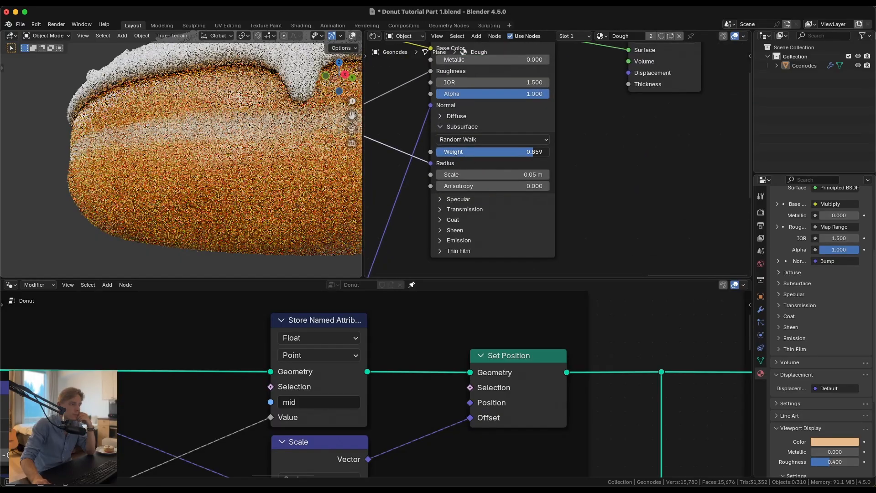
right_click(534, 154)
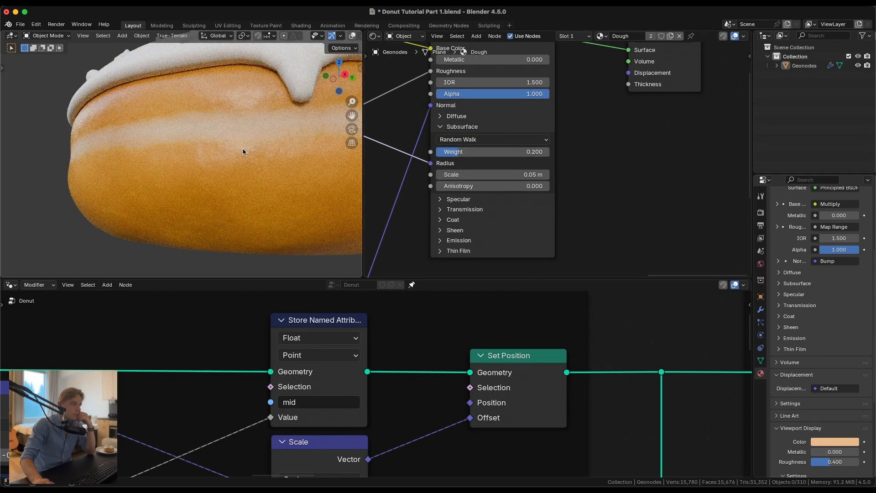
scroll(246, 152, "down", 7)
middle_click_drag(282, 193, 331, 133)
scroll(251, 162, "up", 3)
scroll(261, 161, "down", 3)
scroll(261, 153, "up", 4)
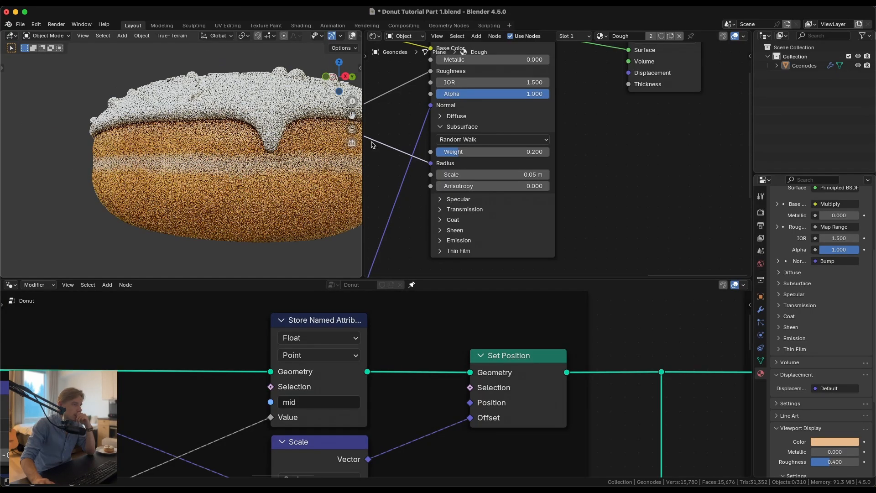
Adjust the hue of colour A on the Color Burn node after the Multiply math node, trying 0.06 and 0.07 and settling on 0.08.
mouse_move(433, 124)
middle_mouse_down()
mouse_move(436, 136)
mouse_move(592, 146)
mouse_move(674, 186)
middle_mouse_up()
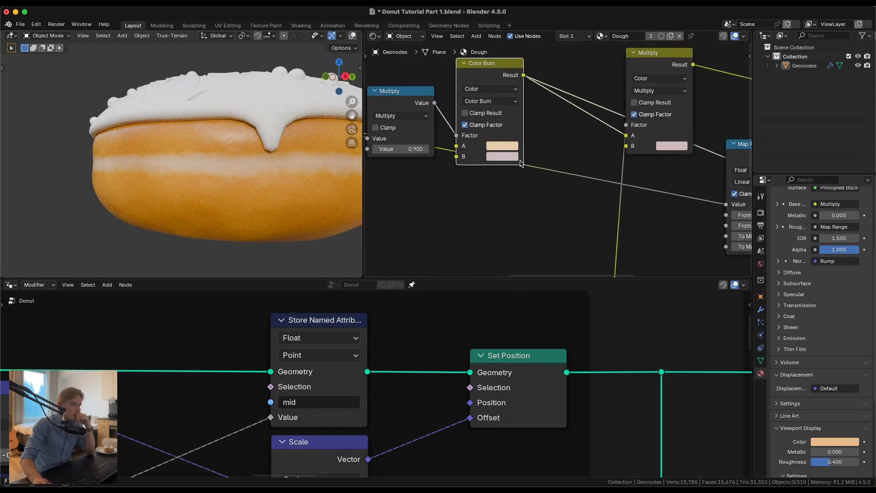
left_click(496, 144)
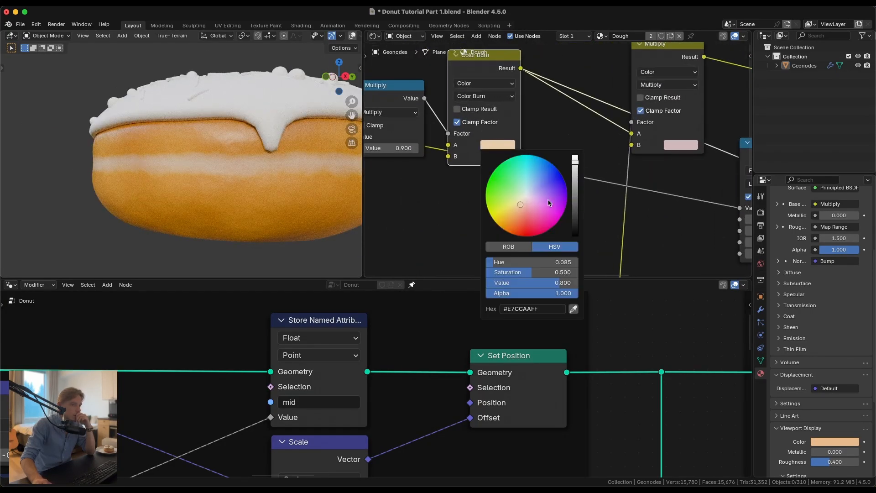
left_click(549, 256)
type(".06")
key("Return")
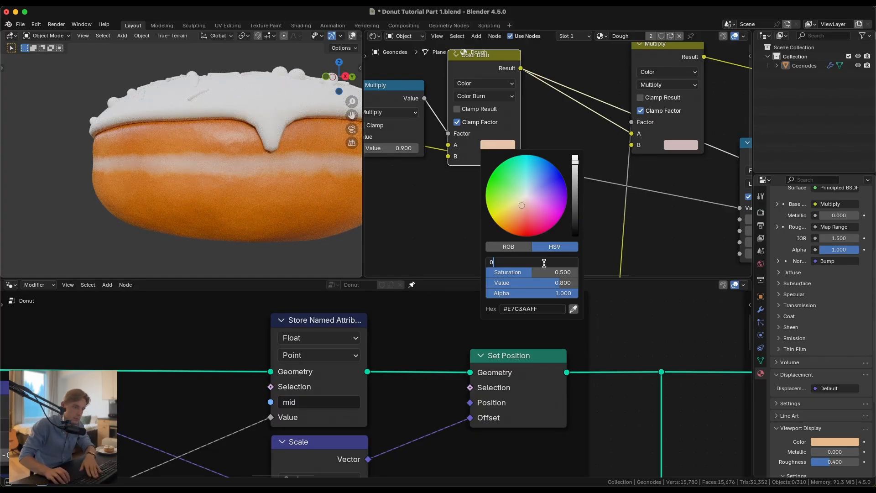
type(".07")
key("Return")
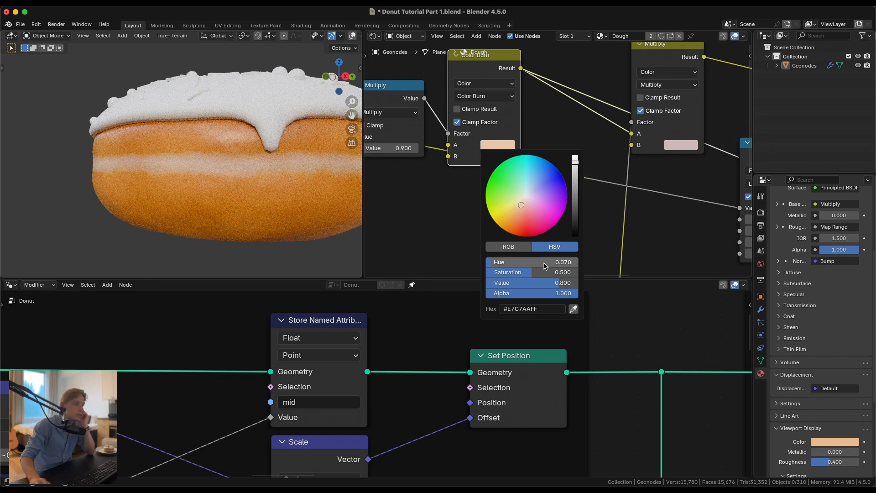
left_click(544, 263)
type(".08")
key("Return")
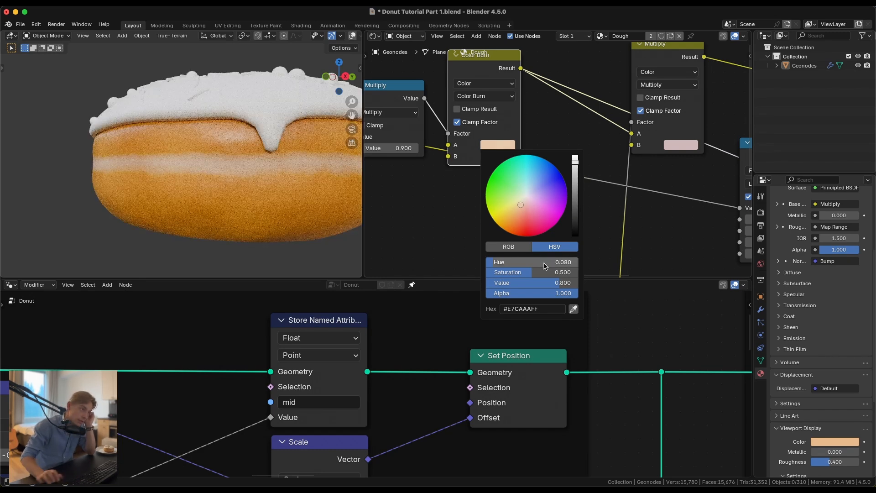
Preview the Color Burn node that feeds Invert Color and lower its Factor to about 0.542.
scroll(255, 162, "down", 6)
middle_click_drag(270, 163, 182, 158)
scroll(250, 162, "up", 2)
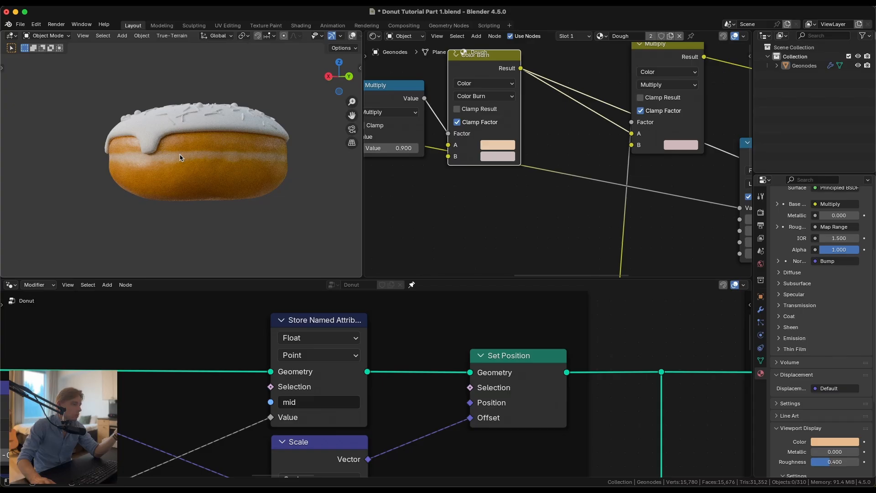
scroll(515, 195, "left", 10)
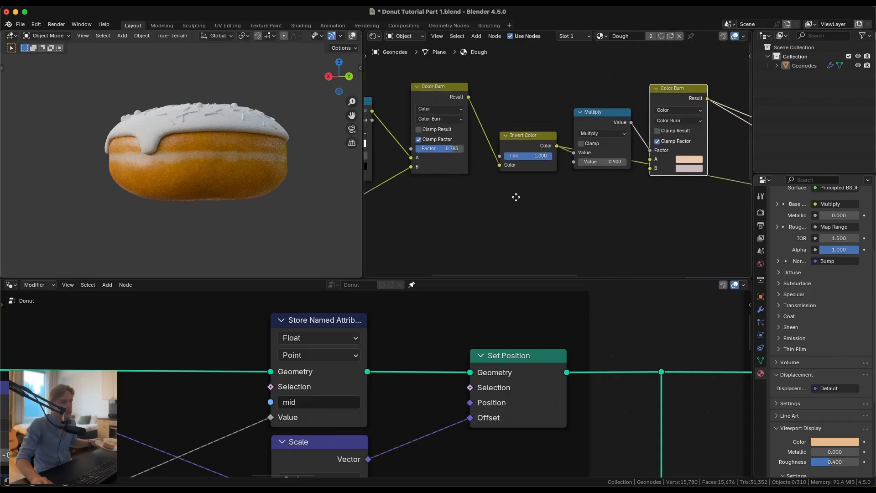
middle_click_drag(524, 180, 459, 184)
scroll(459, 184, "up", 3)
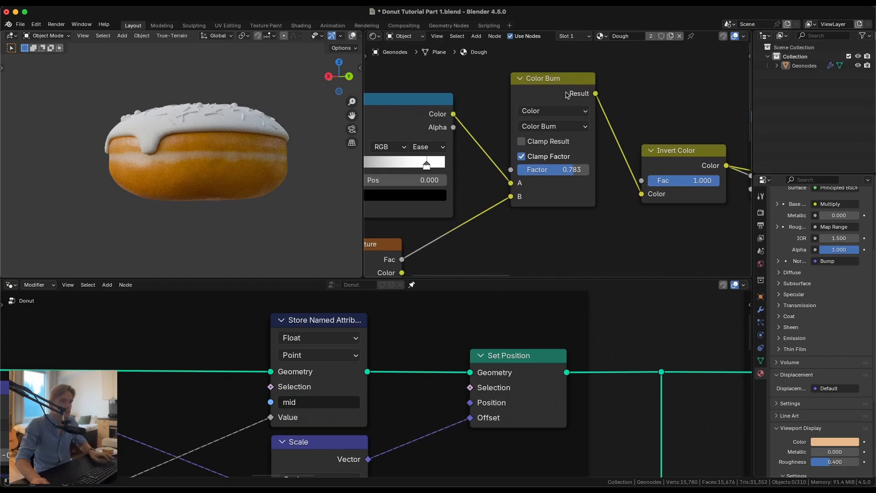
left_click(546, 101, "ctrl+shift")
scroll(322, 152, "up", 5)
mouse_move(573, 169)
left_mouse_down()
mouse_move(535, 169)
mouse_move(555, 169)
left_mouse_up()
Move the Color Ramp's white stop to the ramp's end and its black stop to 0.1, and reduce the Color Burn Factor to 0.35.
middle_click_drag(418, 167, 487, 165)
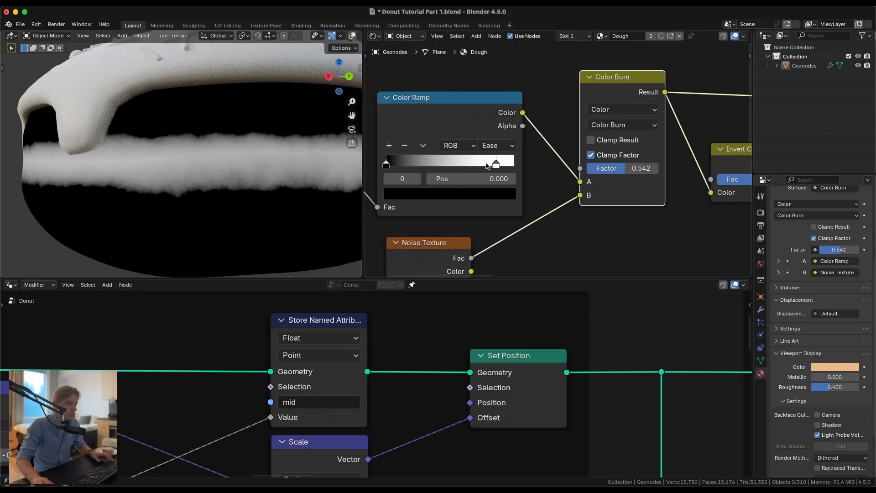
left_click_drag(496, 163, 560, 164)
left_click_drag(386, 162, 398, 163)
left_click_drag(617, 170, 605, 171)
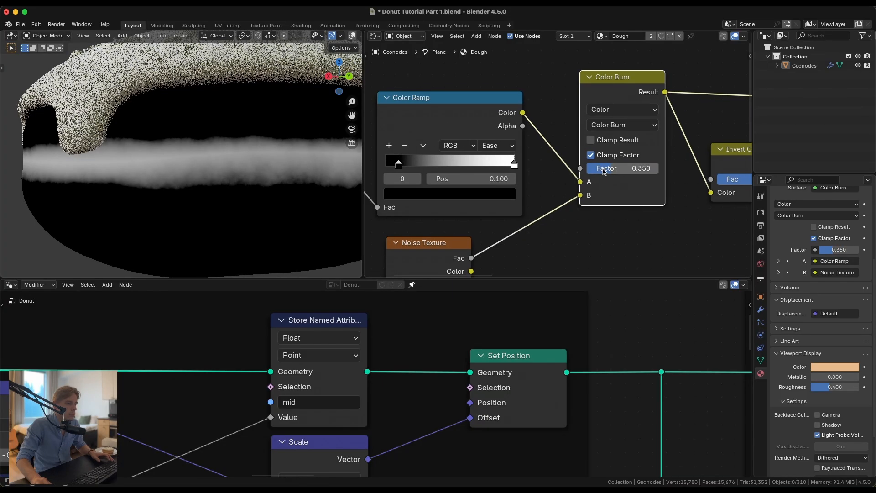
Preview the colour nodes further down the chain and reconnect the Principled BSDF to the Material Output.
scroll(604, 171, "down", 5)
left_click(529, 130, "ctrl+shift")
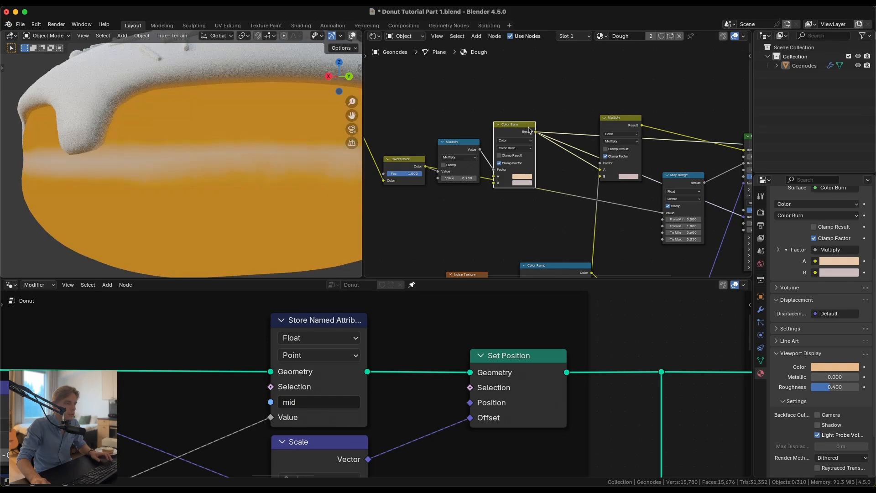
middle_click_drag(610, 132, 483, 136)
left_click(483, 136, "ctrl+shift")
left_click(657, 146, "ctrl+shift")
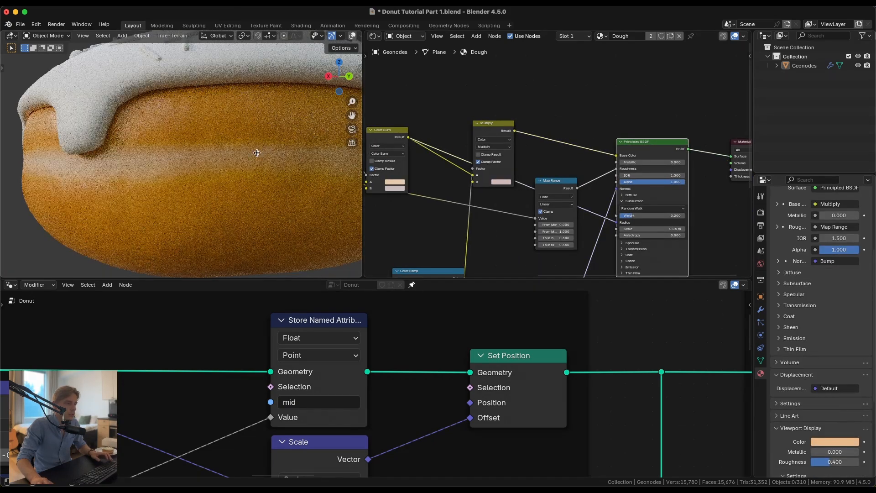
scroll(256, 153, "down", 6)
scroll(281, 154, "up", 8)
scroll(274, 152, "down", 9)
middle_click_drag(253, 152, 311, 159)
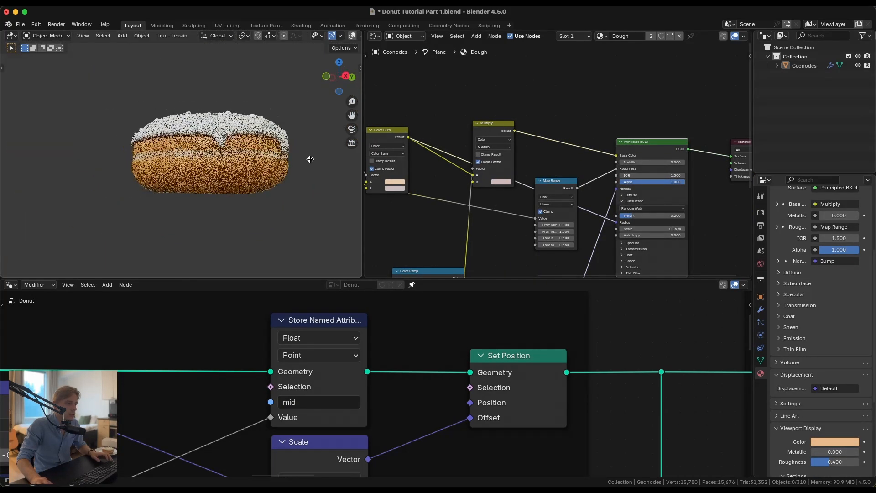
Try values of 1.0 and 0.95 on the Multiply node after Invert Color, and set it back to 0.9.
scroll(254, 158, "up", 3)
scroll(391, 155, "up", 2)
middle_click_drag(391, 155, 607, 144)
scroll(487, 153, "up", 1)
mouse_move(487, 153)
middle_mouse_down()
mouse_move(580, 158)
mouse_move(452, 160)
middle_mouse_up()
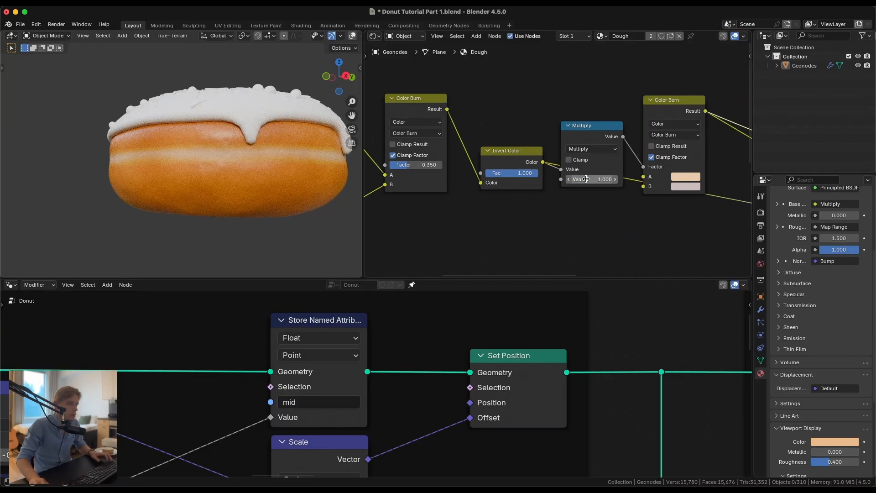
key("Return")
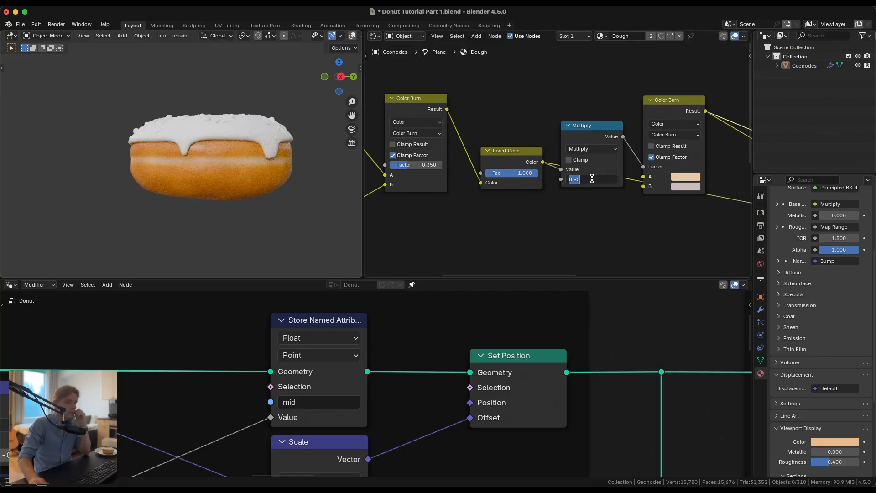
type(".9")
key("Return")
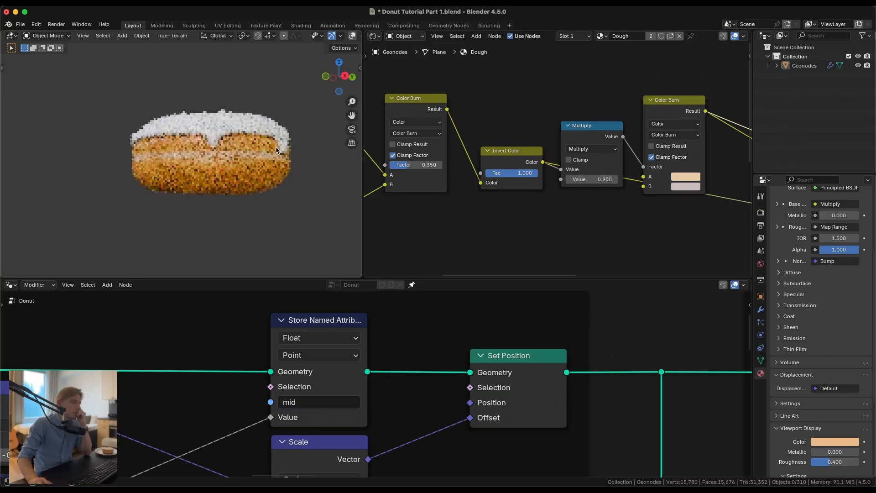
Move the black stop of the Color Ramp feeding the first Color Burn node to position 0.
middle_click_drag(415, 147, 566, 142)
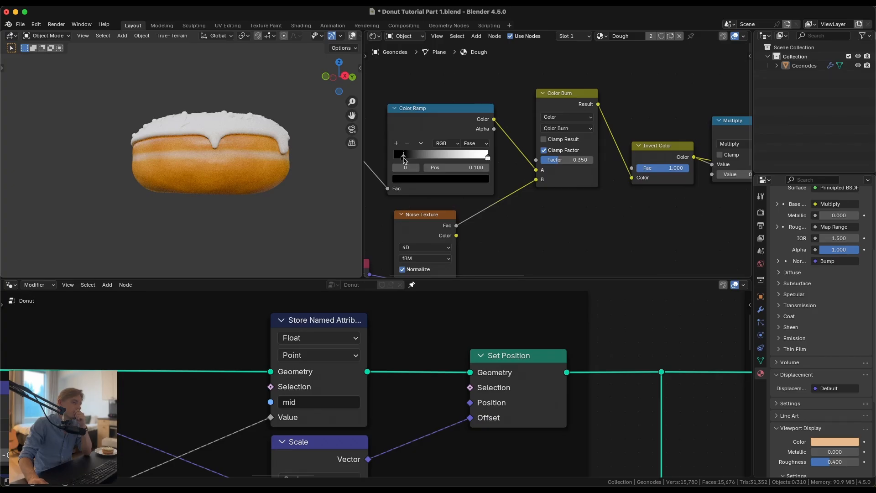
left_click_drag(403, 160, 394, 159)
scroll(170, 156, "up", 5)
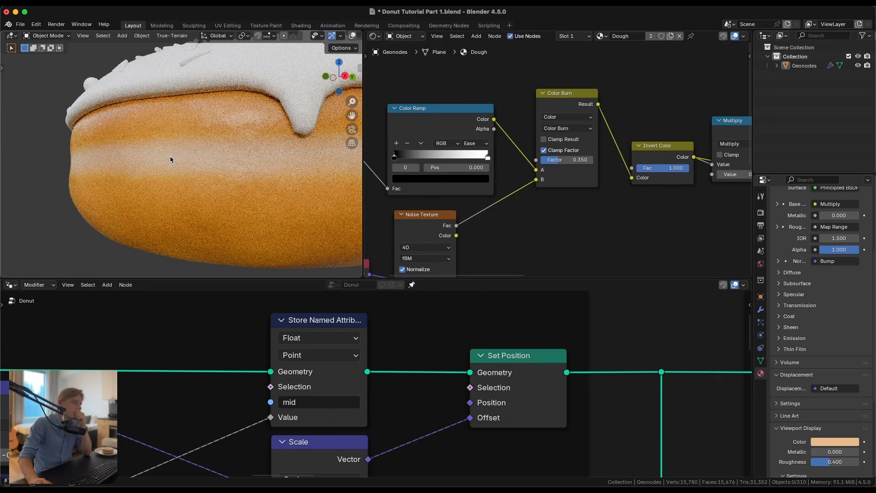
Duplicate the Bump node and insert the copy between the original Bump's Normal output and the Principled BSDF.
scroll(170, 160, "down", 8)
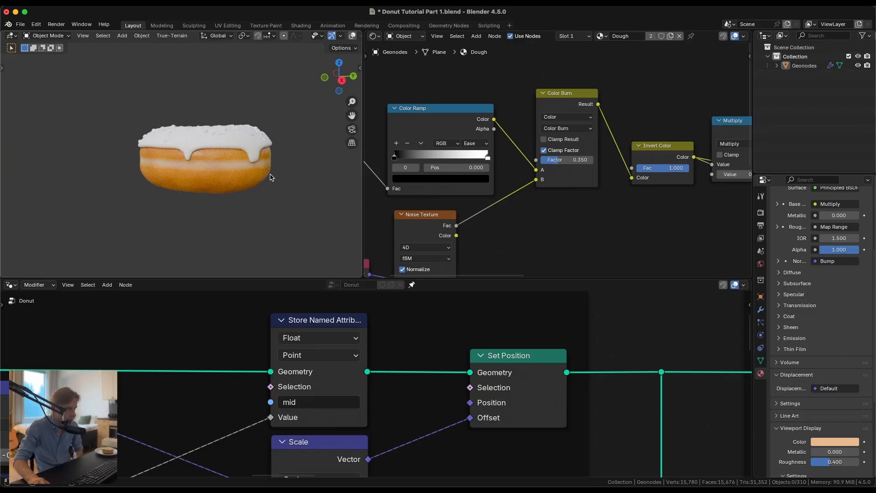
middle_click_drag(275, 167, 271, 176)
scroll(254, 177, "down", 4)
scroll(275, 183, "up", 5)
scroll(275, 185, "up", 8)
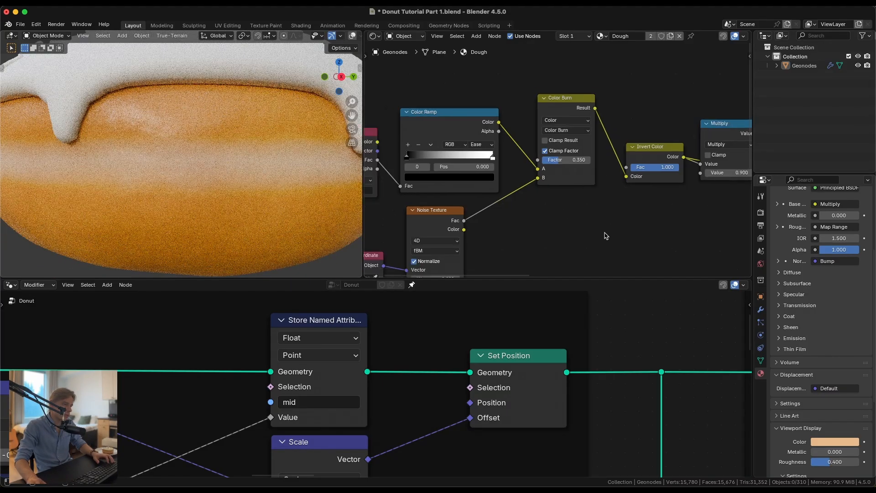
scroll(604, 234, "down", 3)
scroll(588, 186, "up", 8)
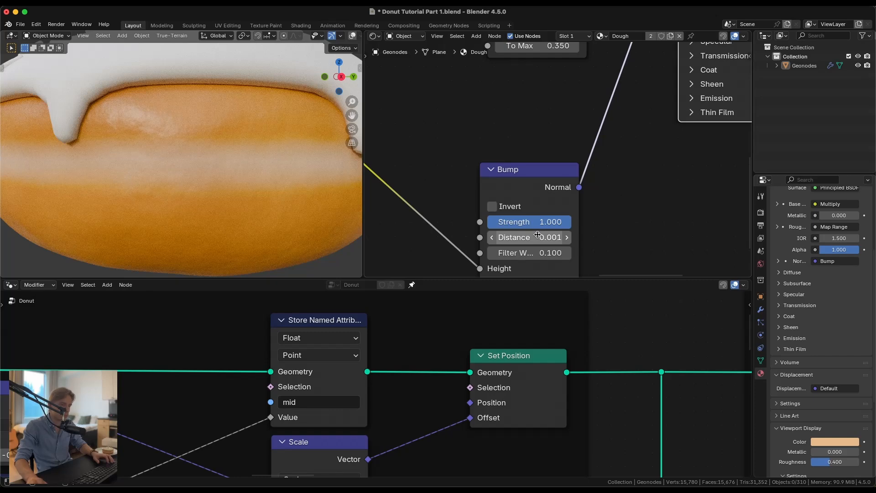
scroll(537, 234, "down", 3)
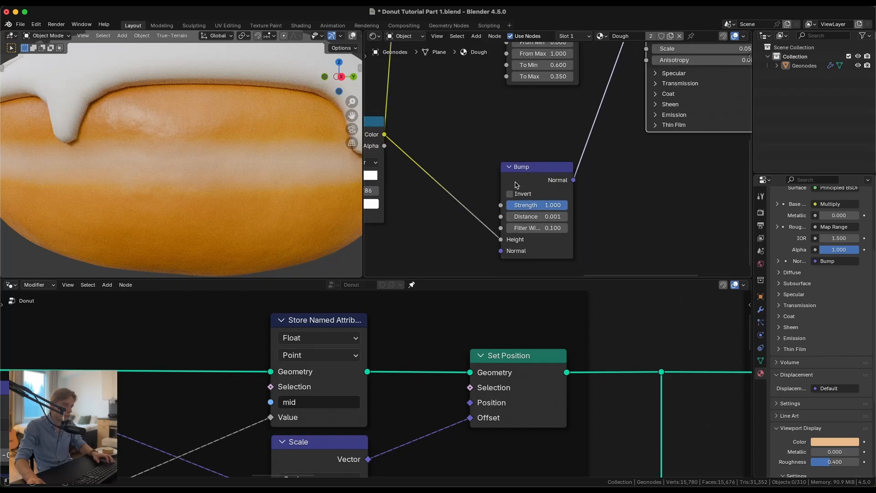
left_click_drag(520, 171, 450, 156)
key("shift+d")
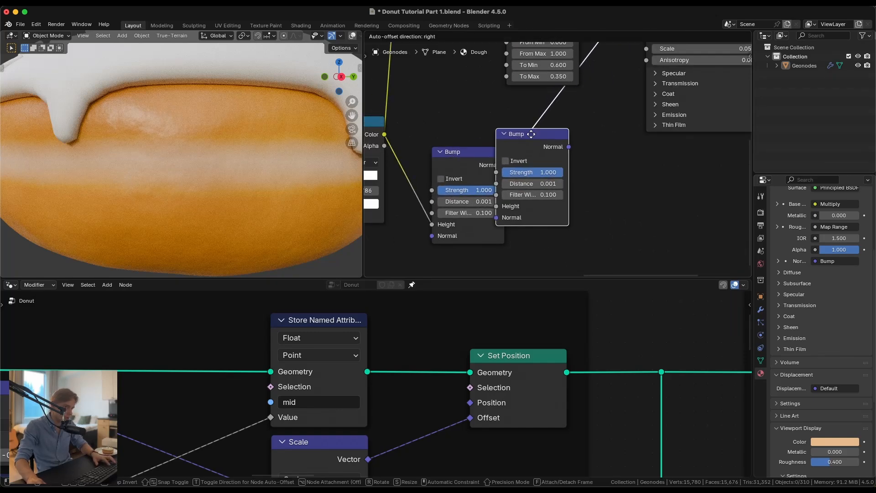
left_click(543, 128)
scroll(522, 167, "down", 2)
key("Home")
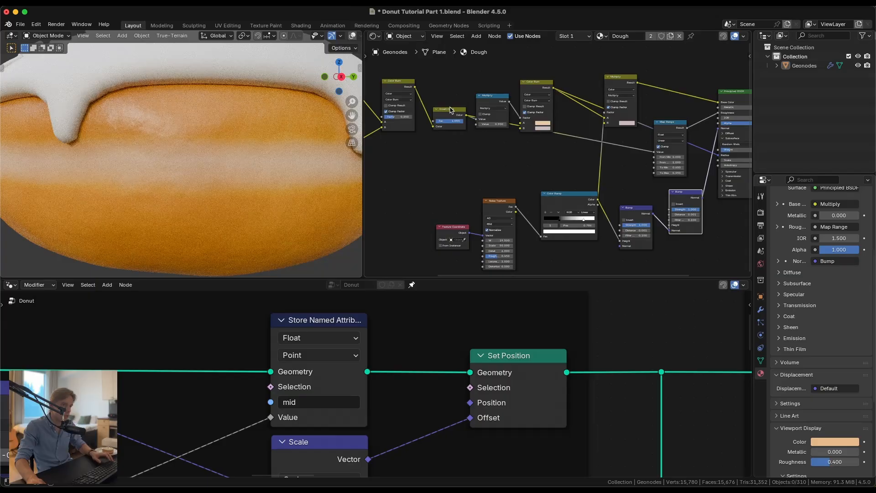
Preview Invert Color and the first Color Burn, feed that Color Burn into the second Bump's Height, and restore the Principled BSDF output.
left_click(451, 110, "ctrl+shift")
left_click(398, 83, "ctrl+shift")
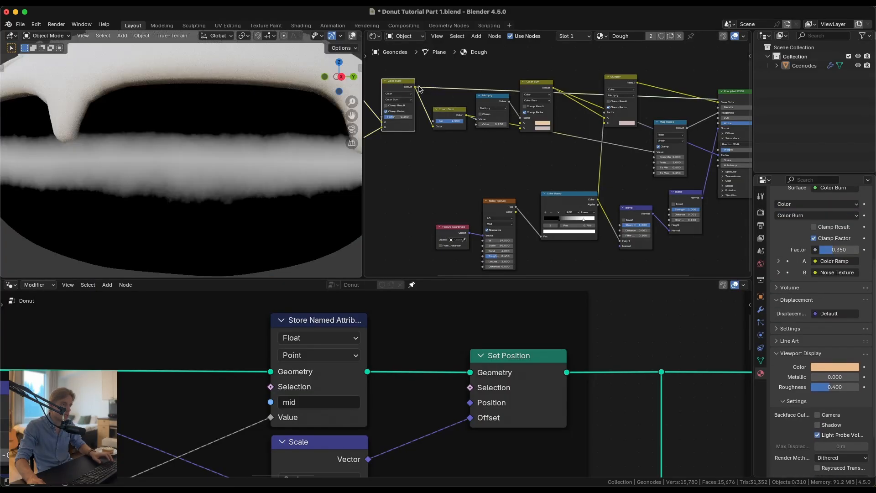
scroll(610, 175, "up", 4)
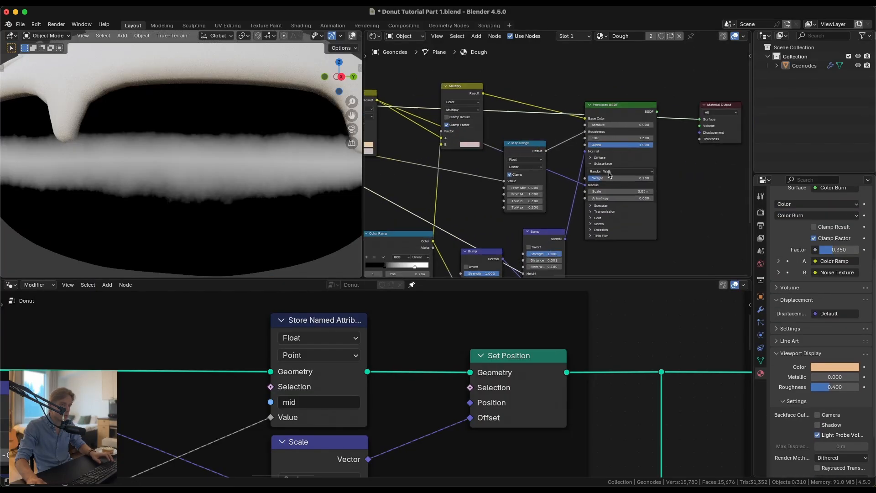
left_click(639, 111, "ctrl+shift")
Invert the second Bump node and set its Strength to 0.1.
scroll(571, 232, "up", 3)
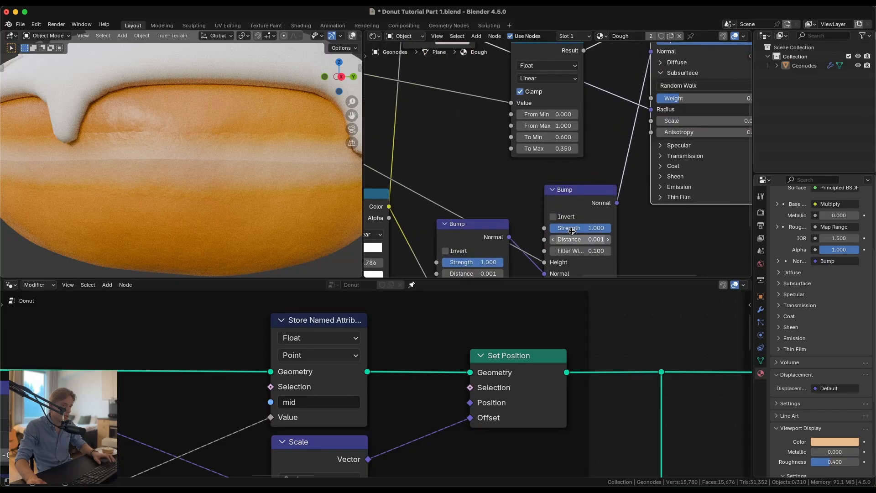
scroll(571, 231, "up", 2)
left_click(540, 170)
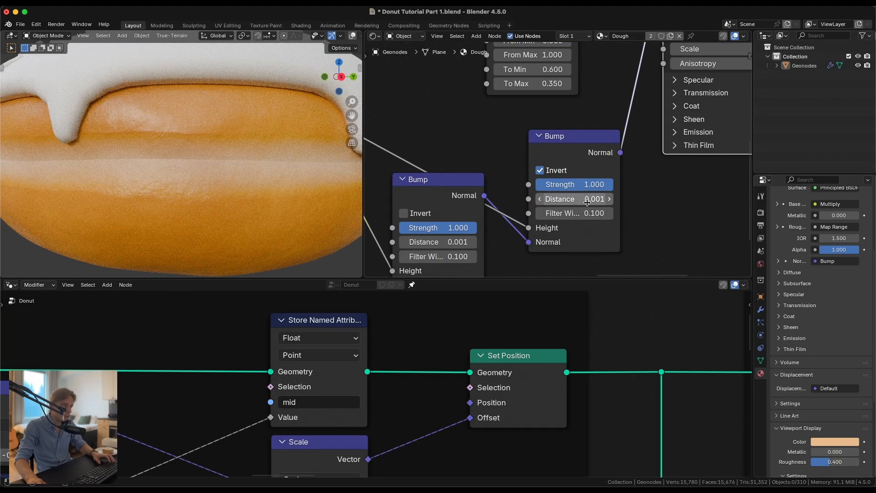
mouse_move(575, 184)
left_mouse_down()
mouse_move(563, 185)
mouse_move(577, 189)
left_mouse_up()
type("0.1")
key("Return")
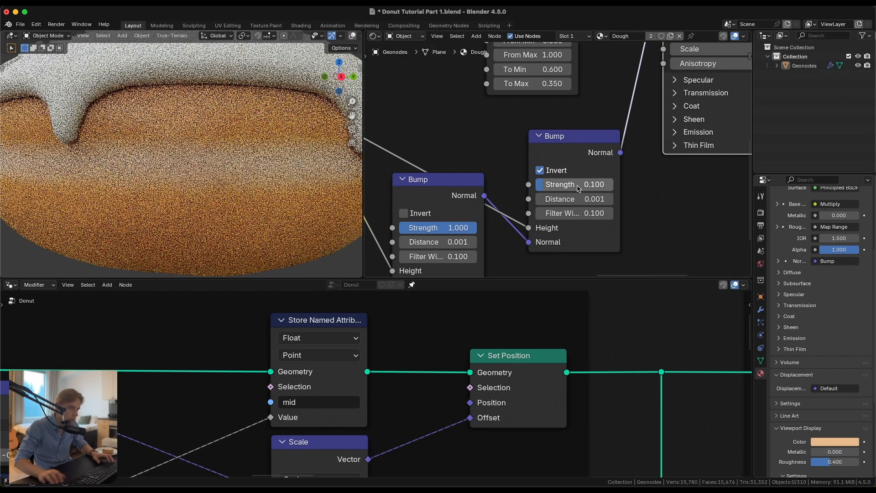
Inspect the dough's pale band and bump effect near and far, and save the file.
scroll(137, 160, "down", 5)
scroll(137, 159, "up", 5)
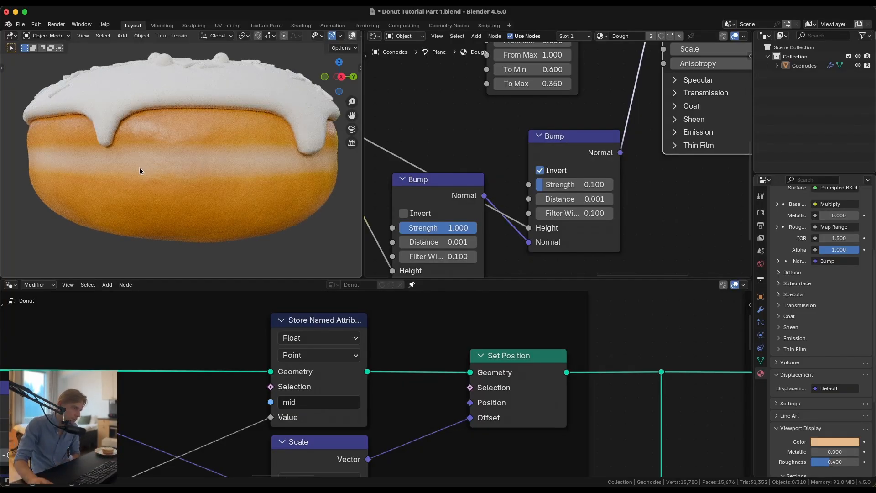
scroll(142, 170, "up", 6)
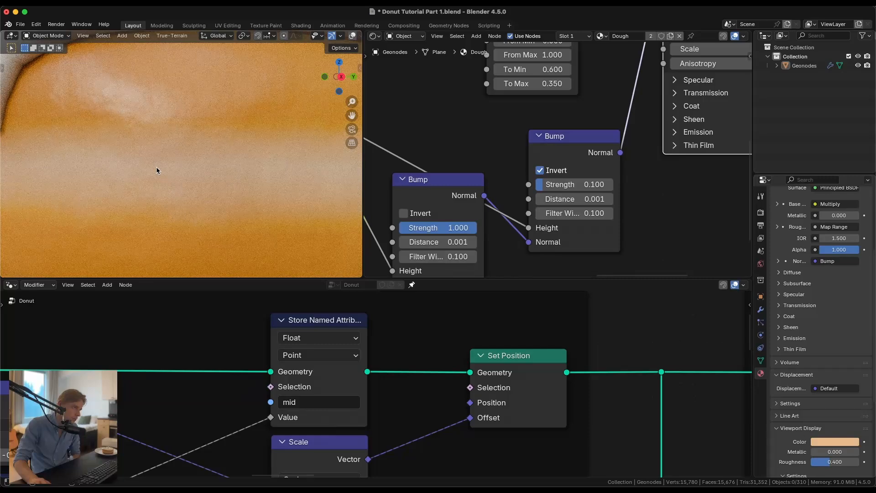
scroll(156, 167, "down", 12)
middle_click_drag(184, 160, 216, 180)
scroll(215, 179, "up", 3)
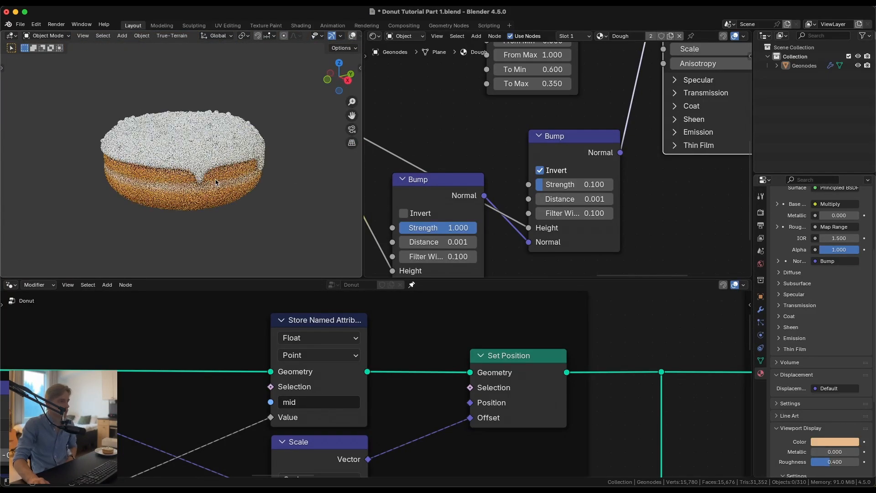
scroll(216, 182, "up", 3)
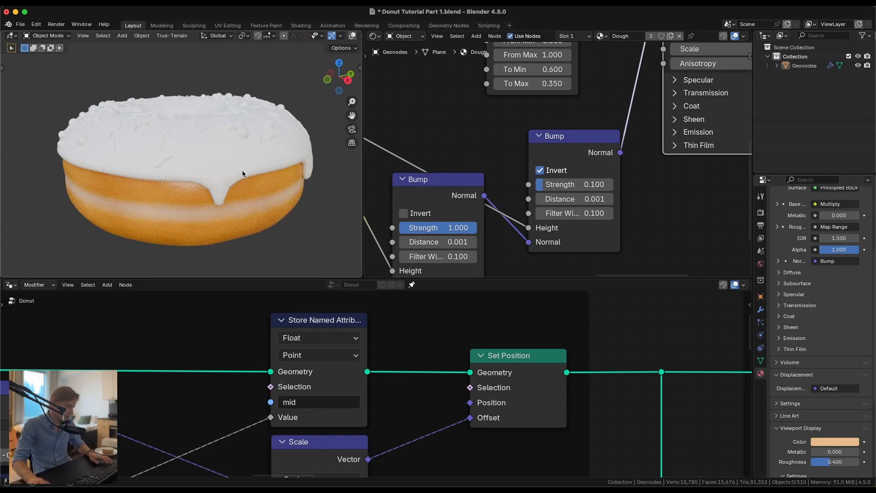
key("super+s")
middle_click_drag(242, 170, 207, 171)
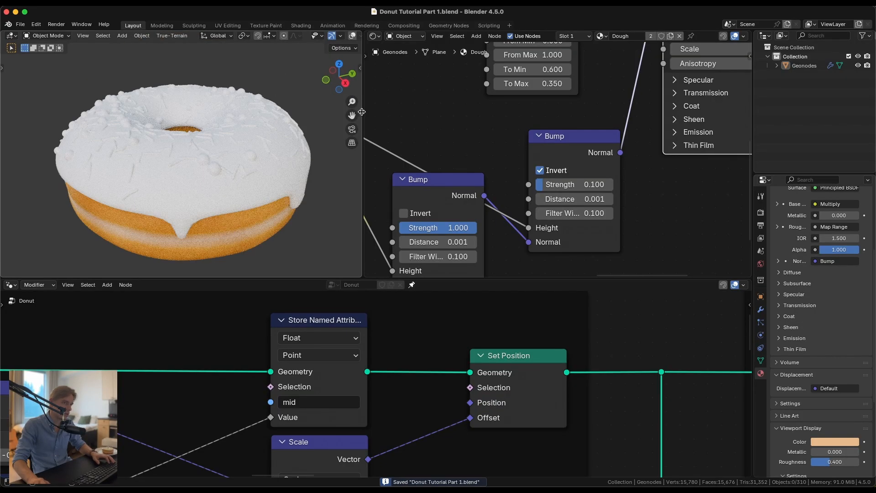
Switch the shader editor to the Icing material slot and bring its Principled BSDF into view.
left_click(572, 36)
left_click(564, 67)
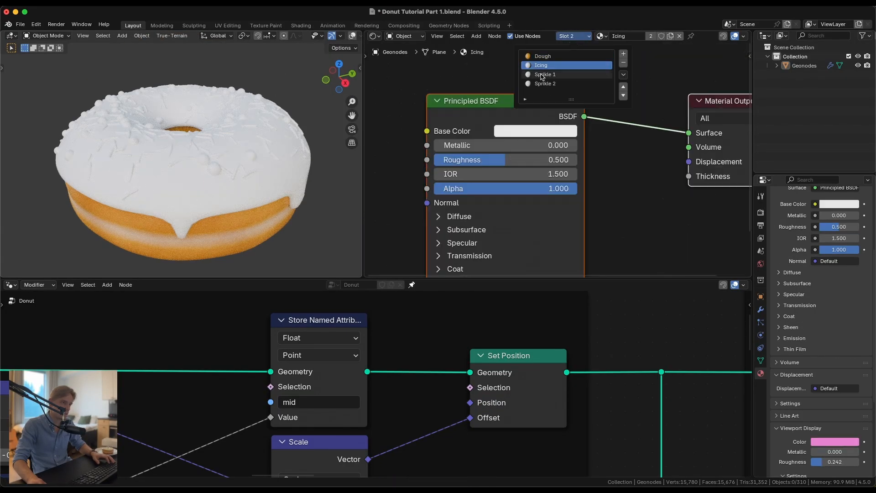
scroll(559, 161, "down", 7)
middle_click_drag(457, 157, 509, 137)
scroll(509, 137, "up", 2)
scroll(506, 138, "up", 1)
left_click(502, 139)
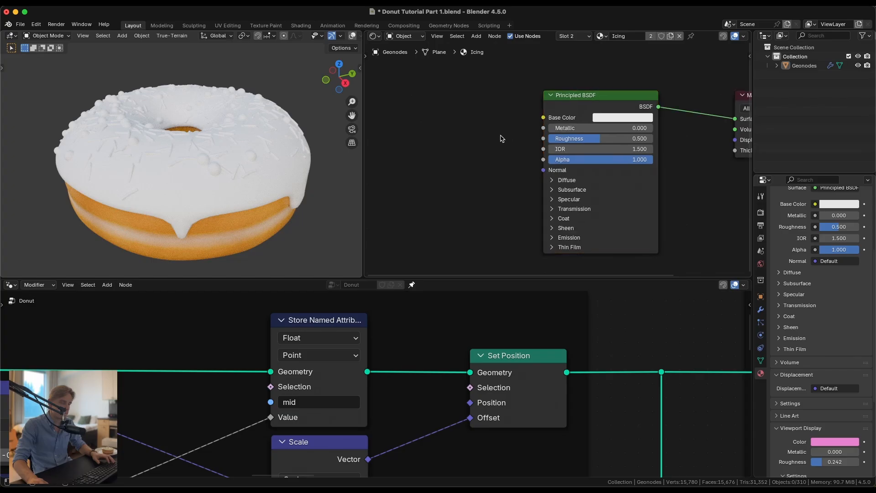
middle_click_drag(238, 173, 159, 184)
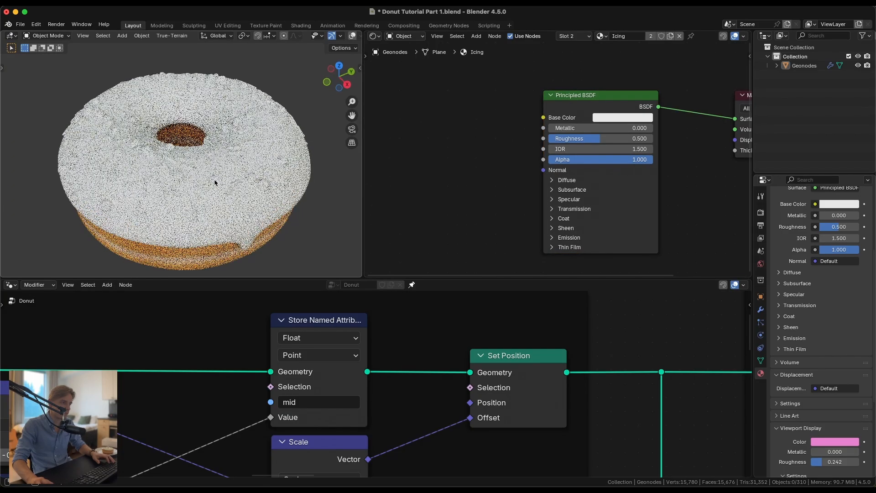
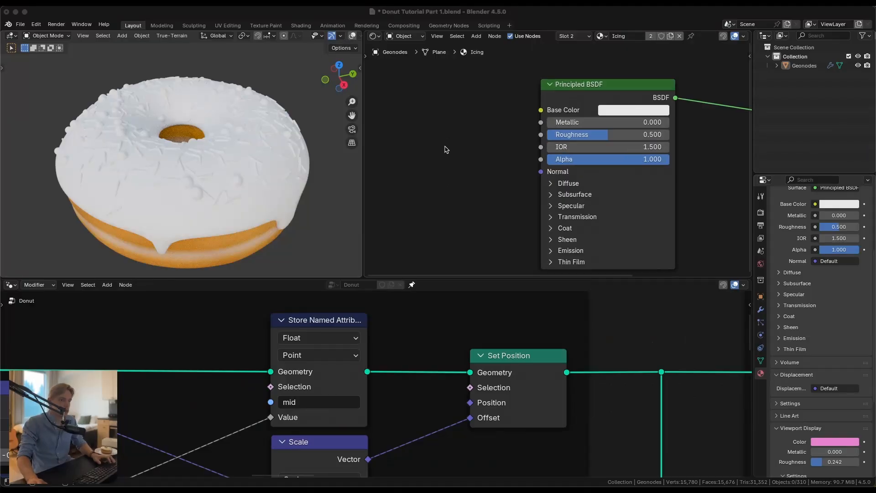
Add an RGB node to the Icing material and connect it to the Principled BSDF's Base Color.
scroll(522, 127, "up", 2)
scroll(470, 133, "down", 2)
scroll(507, 133, "up", 3)
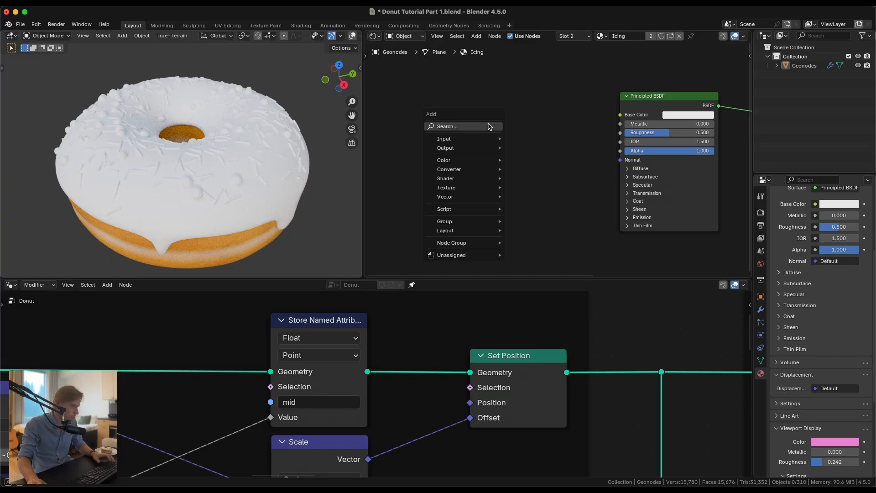
left_click(488, 126)
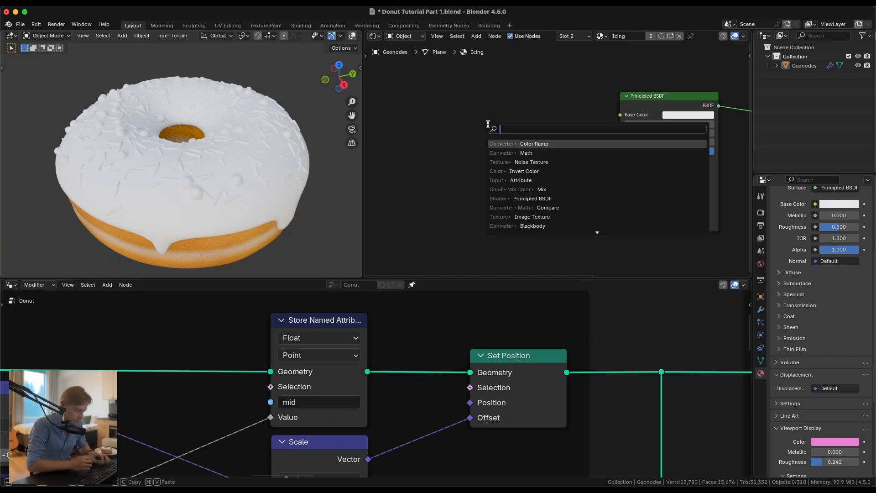
type("rgb")
key("Return")
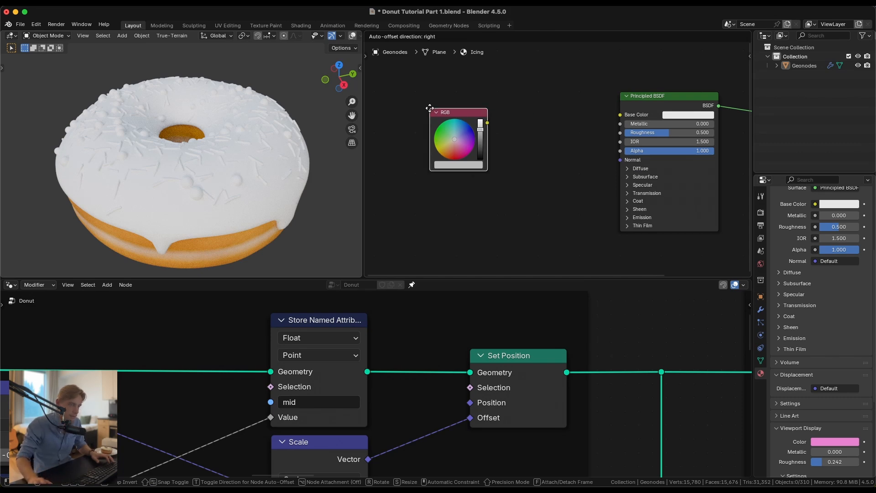
scroll(379, 104, "up", 2)
middle_click_drag(410, 113, 481, 113)
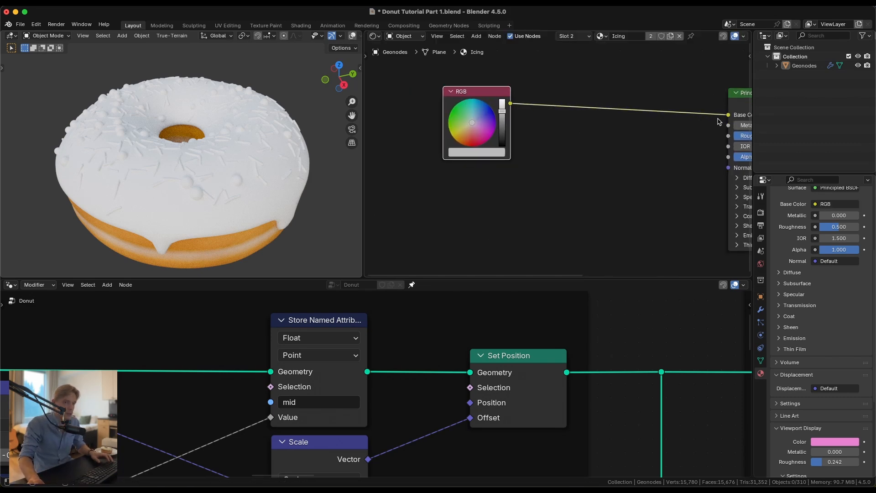
Move the RGB node further away from the Principled BSDF to leave space between them.
scroll(718, 119, "down", 4)
left_click_drag(507, 109, 425, 112)
middle_click_drag(425, 113, 498, 128)
scroll(486, 137, "down", 3)
scroll(483, 182, "up", 4)
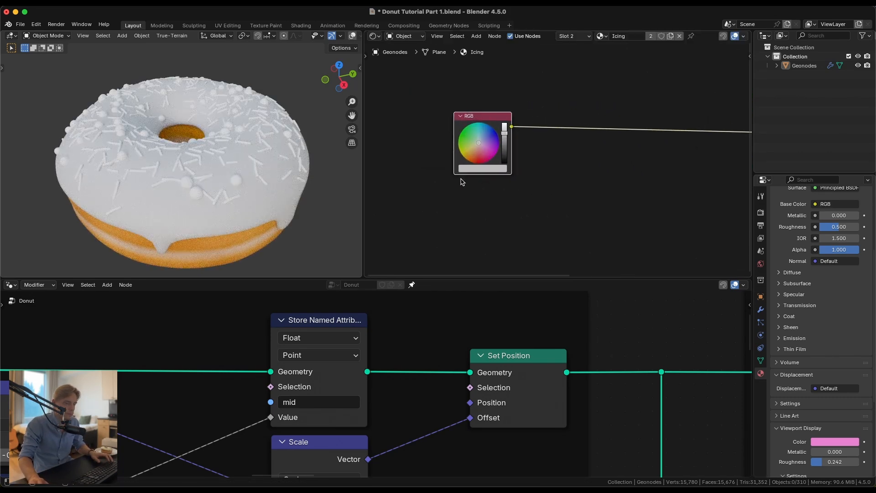
Set the RGB node's colour to a bright, slightly reddish pink and check the icing on the donut.
scroll(462, 182, "up", 2)
left_click(511, 172)
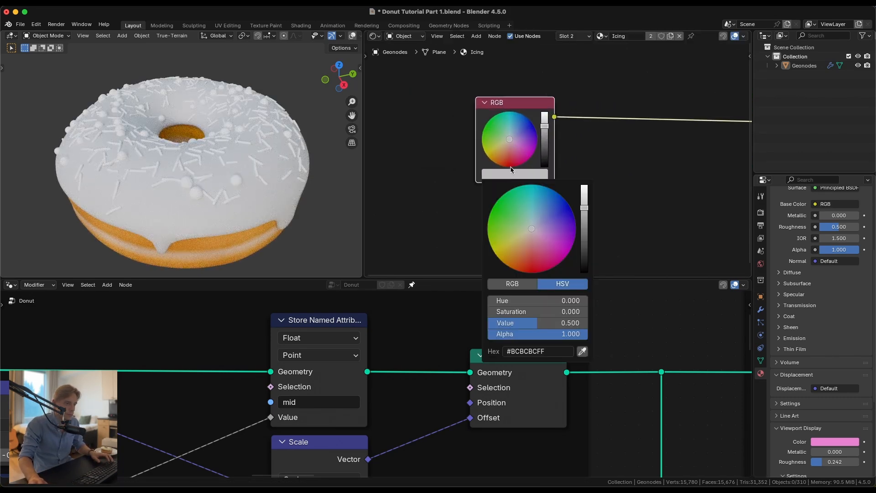
left_click(549, 244)
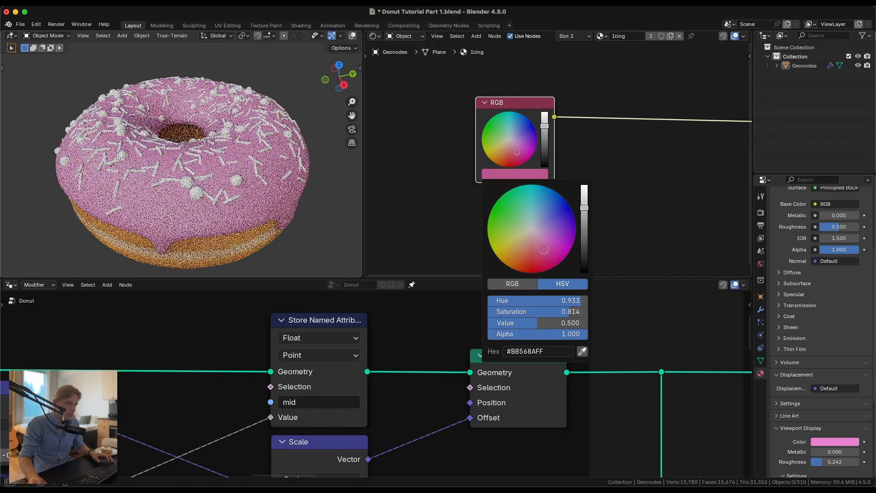
left_click_drag(584, 205, 584, 186)
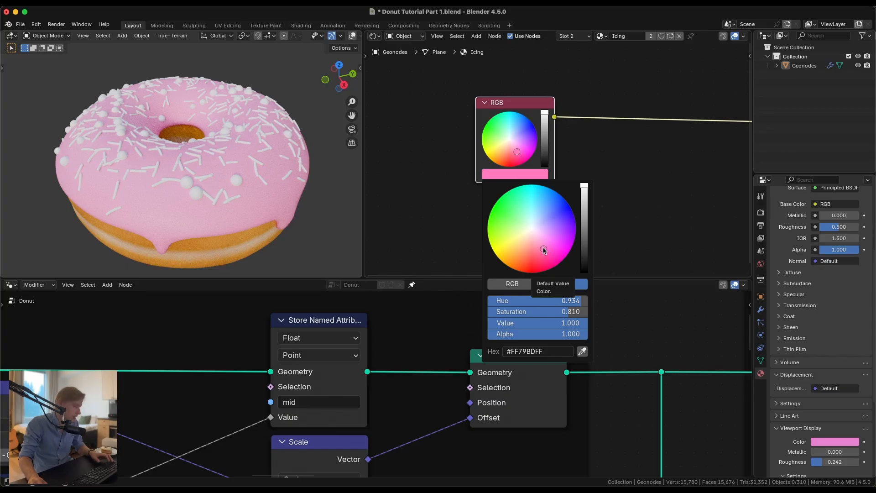
left_click_drag(544, 250, 536, 250)
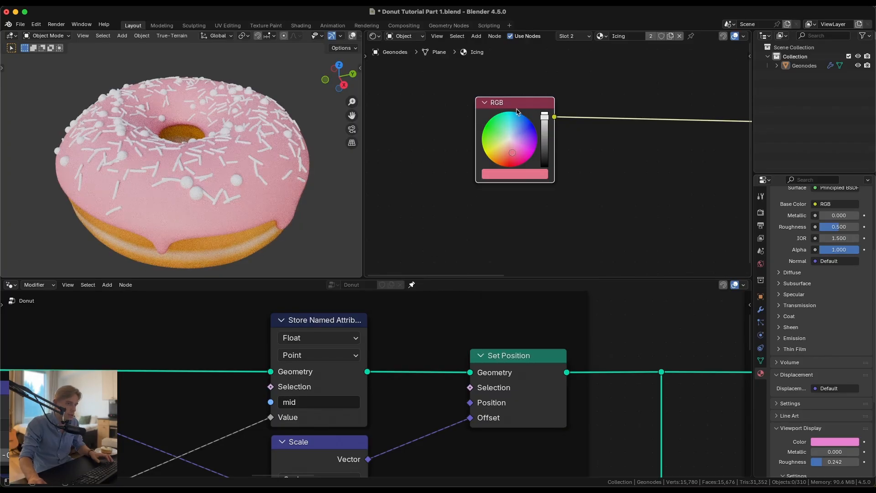
scroll(209, 148, "down", 4)
middle_click_drag(203, 173, 227, 172)
scroll(227, 172, "up", 5)
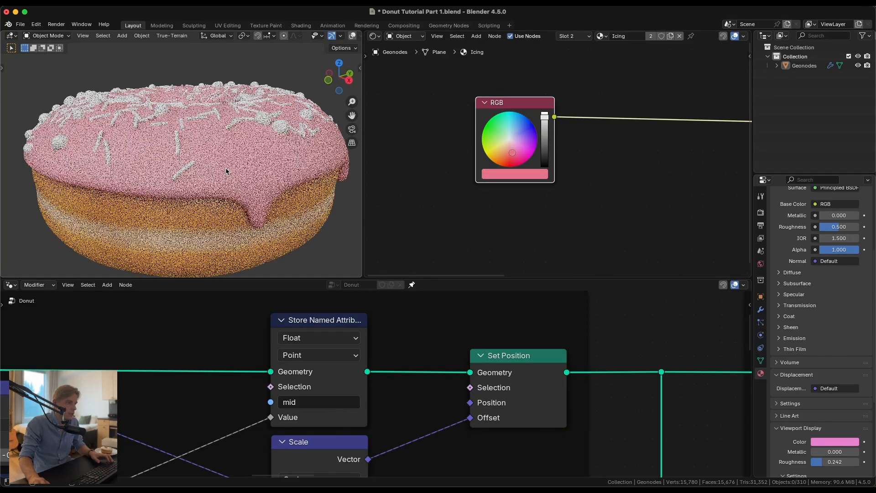
Set the Icing Principled BSDF's Roughness to 0.1 and check the glossier icing from above.
middle_click_drag(631, 152, 506, 158)
scroll(669, 165, "down", 3)
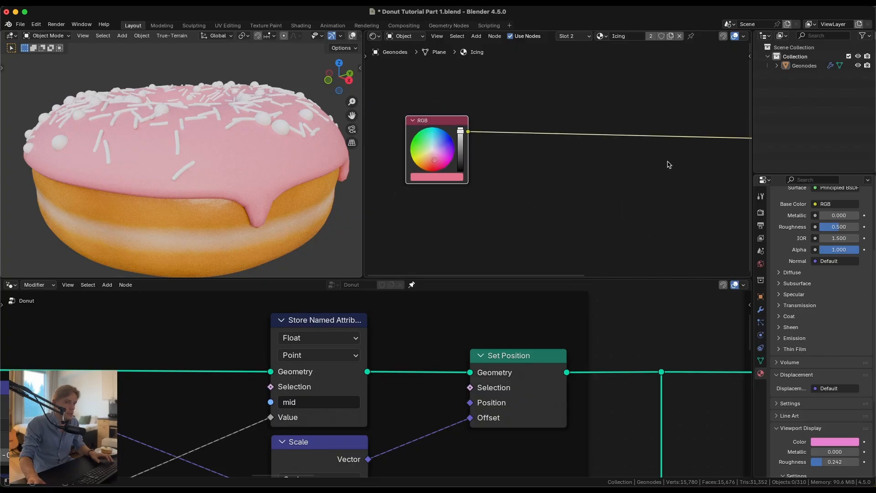
middle_click_drag(669, 164, 497, 149)
scroll(617, 146, "down", 2)
left_click_drag(592, 144, 599, 147)
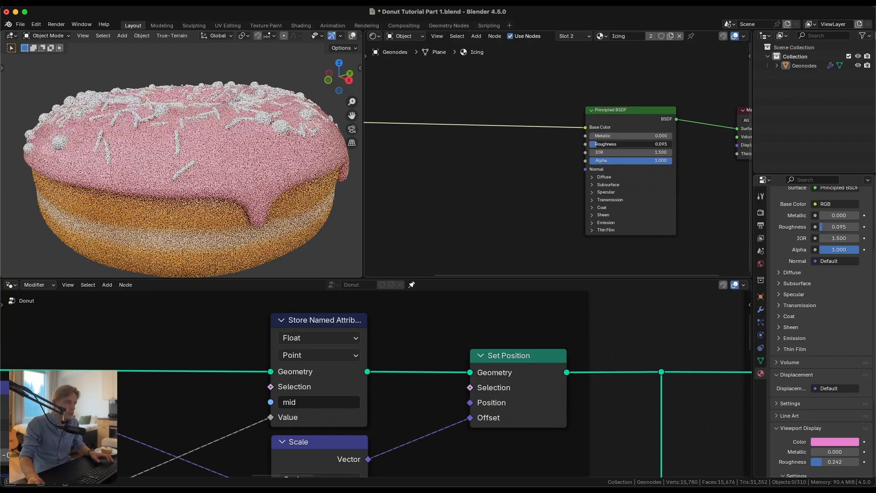
type("0.1")
key("Return")
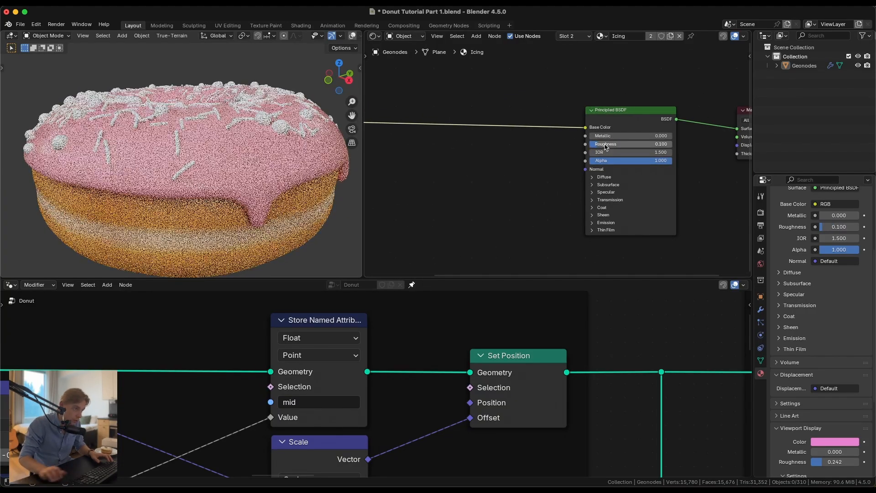
middle_click_drag(232, 112, 181, 165)
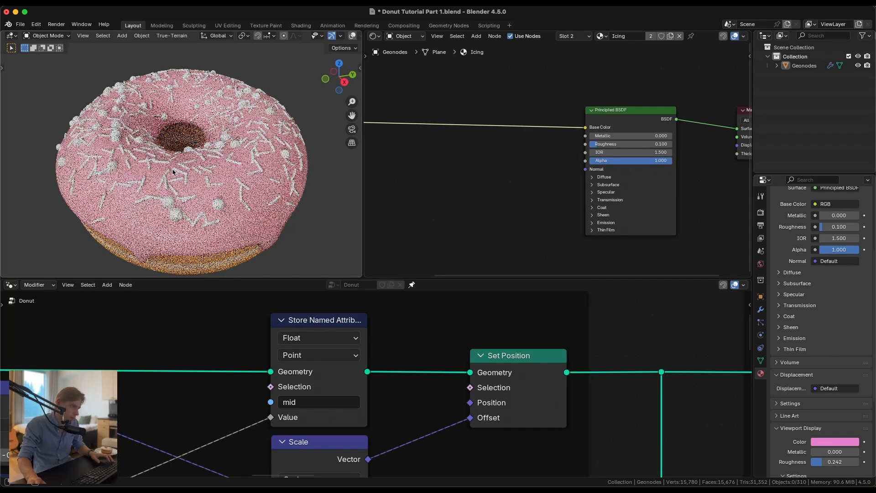
middle_click_drag(439, 149, 567, 134)
scroll(547, 136, "down", 2)
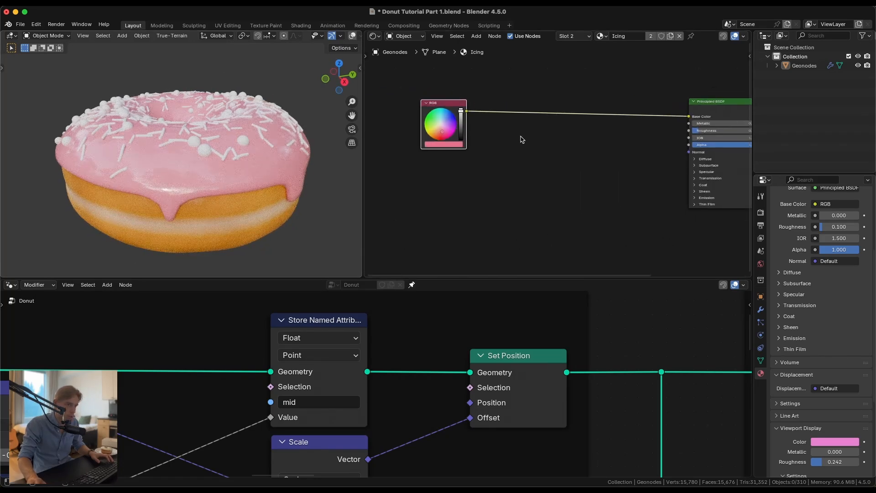
Expand the Icing Principled BSDF's Subsurface settings and connect the RGB node's colour to the Subsurface Radius.
scroll(519, 136, "up", 1)
middle_click_drag(479, 117, 437, 129)
scroll(438, 130, "up", 1)
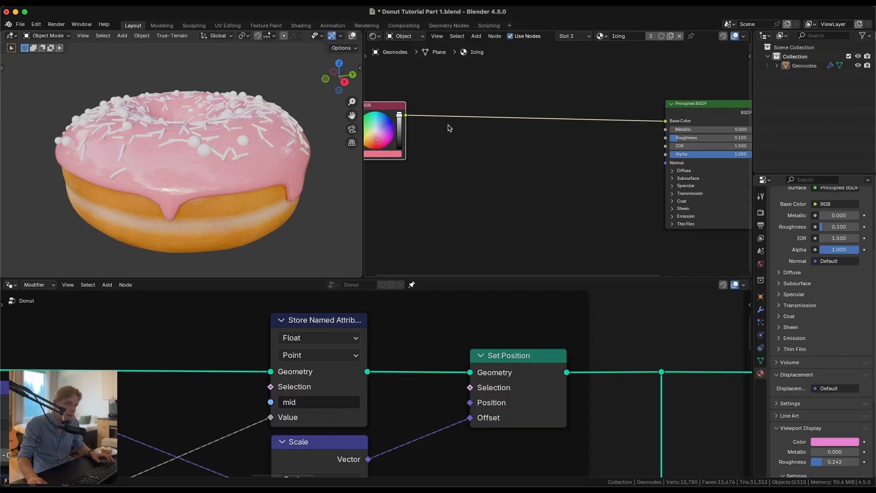
left_click(673, 178)
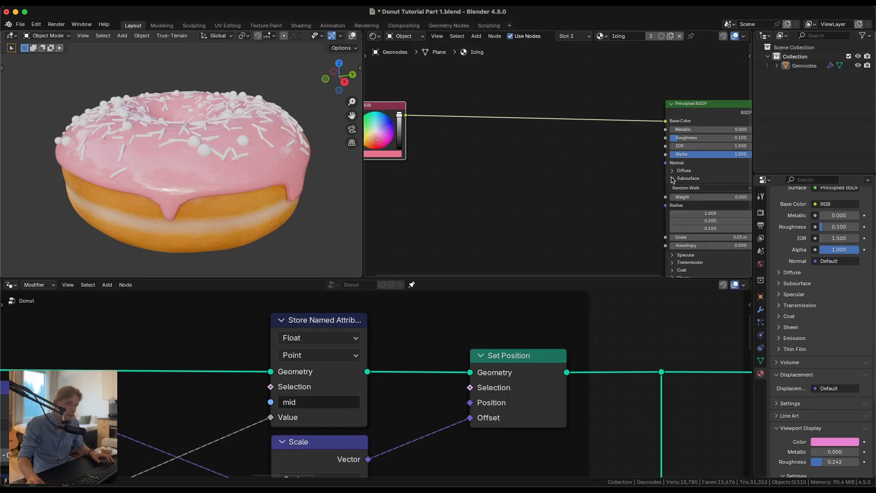
left_click_drag(527, 163, 665, 205)
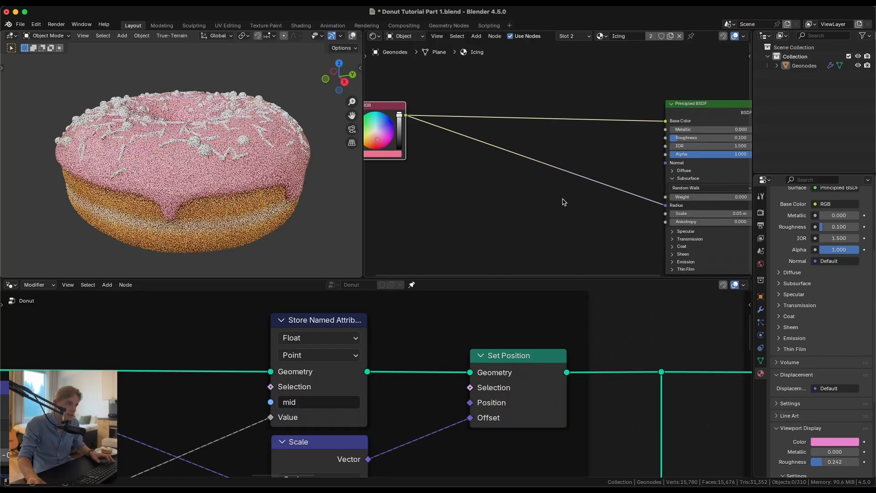
Try the icing's subsurface scattering with a Weight of 1 and a Scale of 0.01 m.
middle_click_drag(692, 193, 589, 197)
scroll(589, 197, "up", 3)
left_click_drag(591, 203, 646, 208)
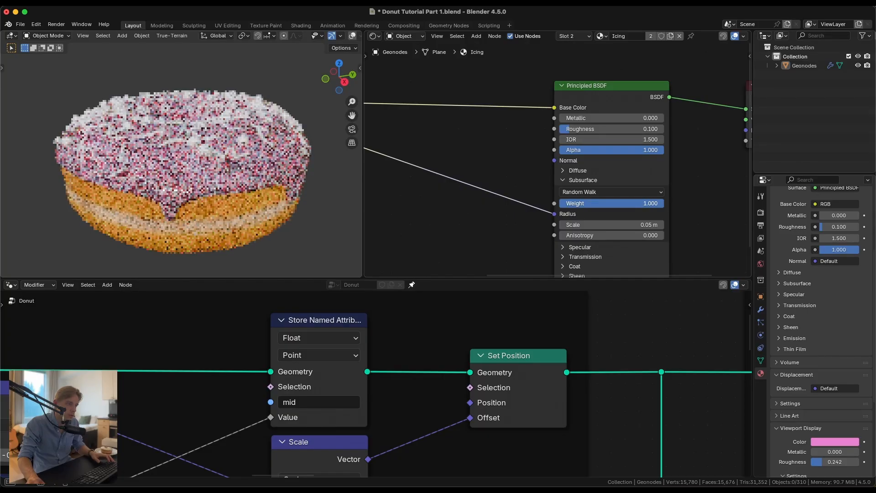
scroll(646, 208, "up", 4)
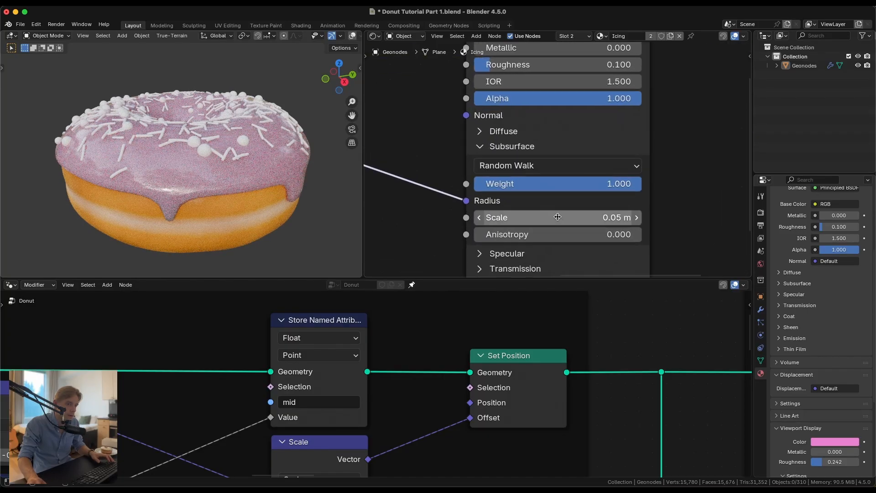
left_click(559, 217)
type(".01")
key("Return")
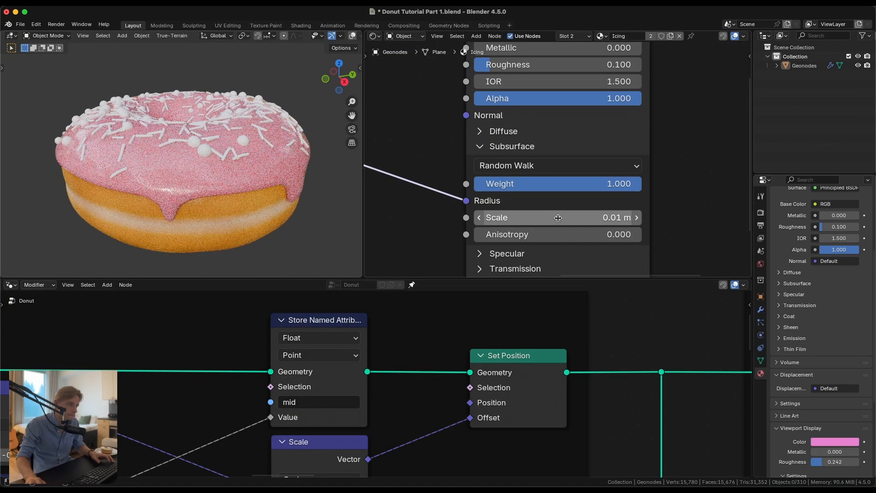
Set the icing's Subsurface Scale to 0.02 m and Weight to 0.2, and check the scattering on a drip and the whole donut.
left_click(557, 218)
type(".02")
key("Return")
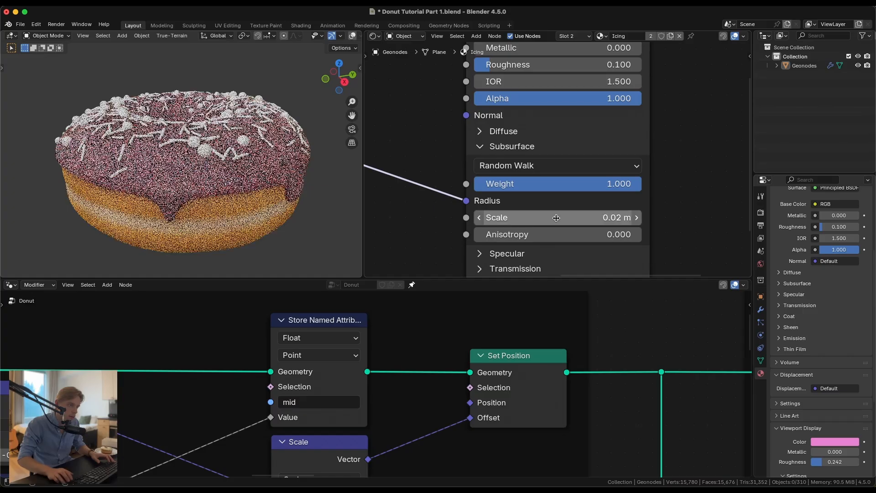
left_click(579, 187)
type(".2")
key("Return")
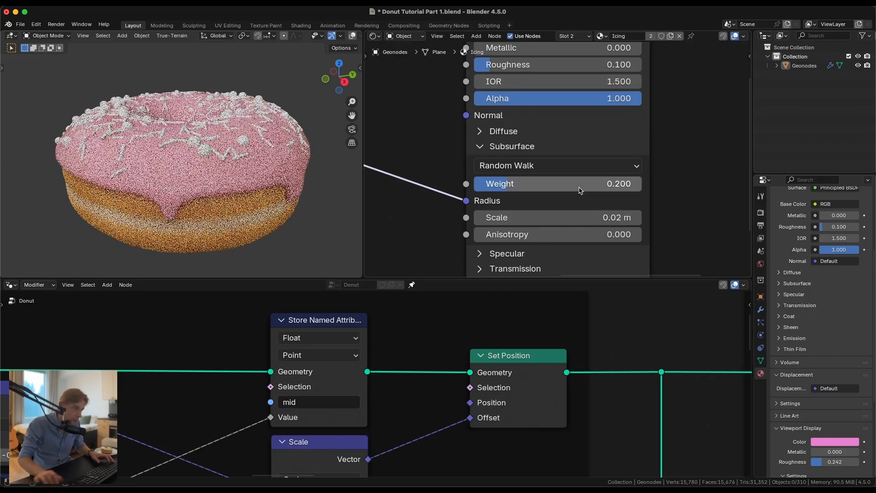
scroll(188, 208, "up", 5)
middle_click_drag(180, 186, 186, 70)
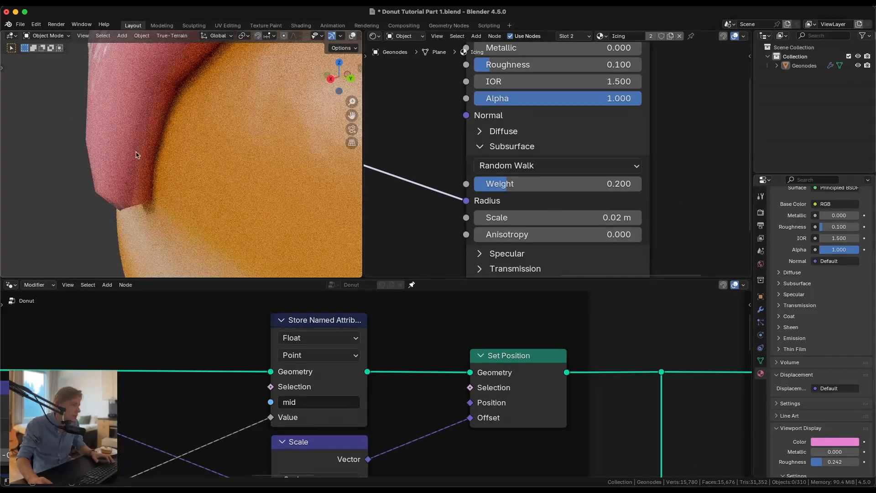
middle_click_drag(145, 143, 268, 164)
scroll(166, 125, "down", 6)
scroll(263, 171, "up", 3)
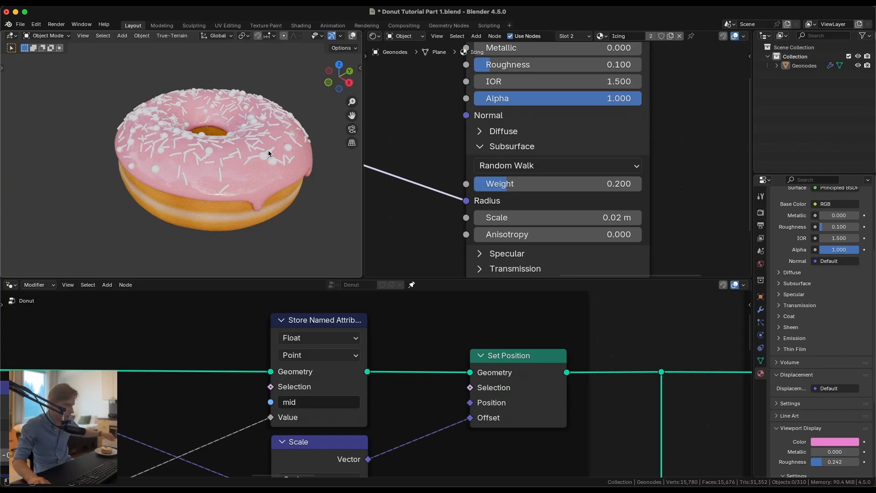
Collapse the Subsurface settings and merge the two RGB links through a reroute point placed close to the Principled BSDF.
scroll(452, 137, "down", 3)
middle_click_drag(450, 137, 566, 147)
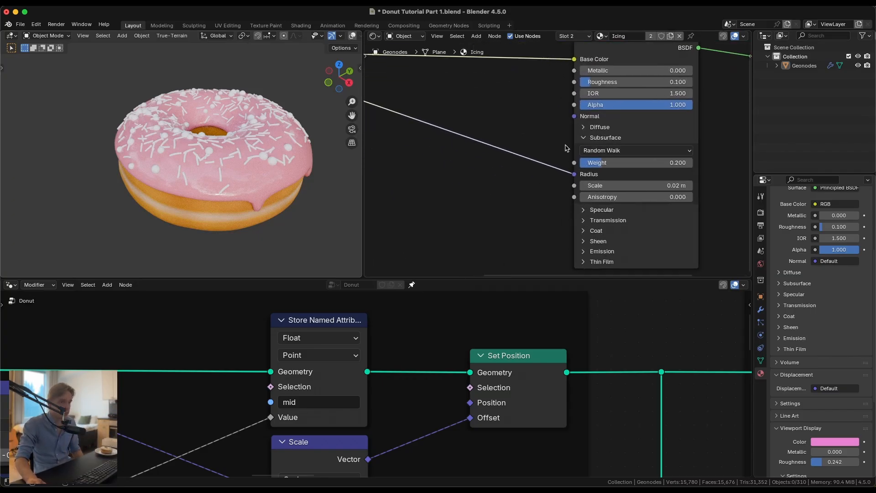
left_click(586, 138)
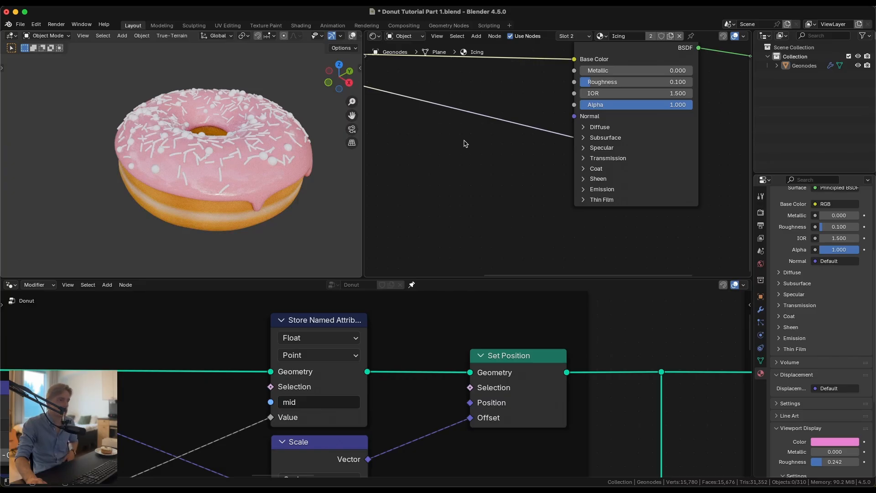
scroll(483, 154, "down", 5)
middle_click_drag(411, 137, 493, 154)
scroll(497, 153, "up", 2)
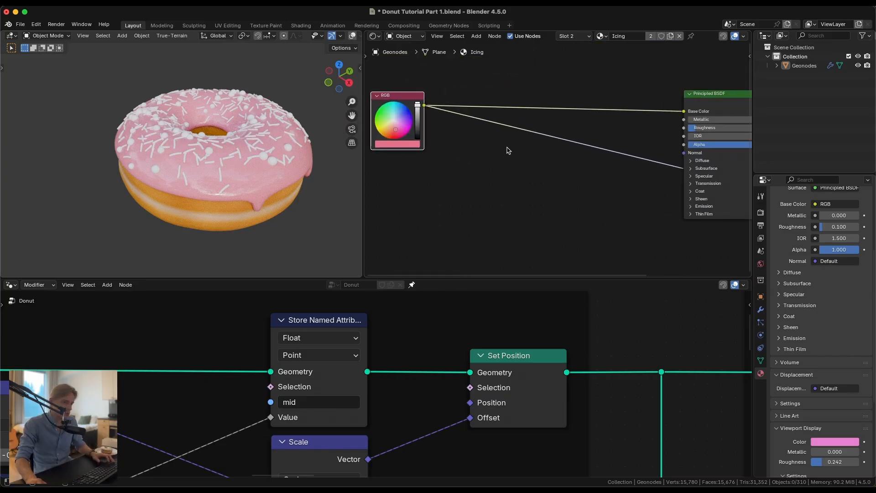
right_click_drag(509, 95, 475, 146, "shift")
key("g")
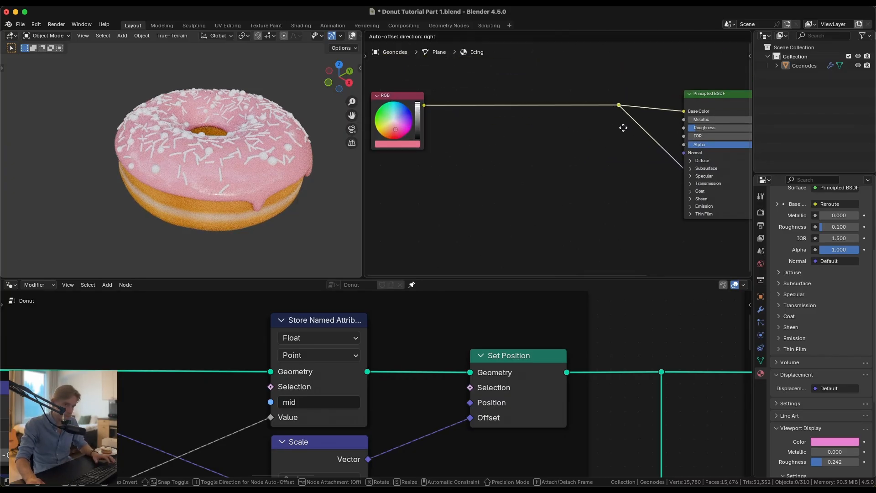
left_click(631, 131)
middle_click_drag(222, 187, 231, 197)
scroll(231, 198, "up", 3)
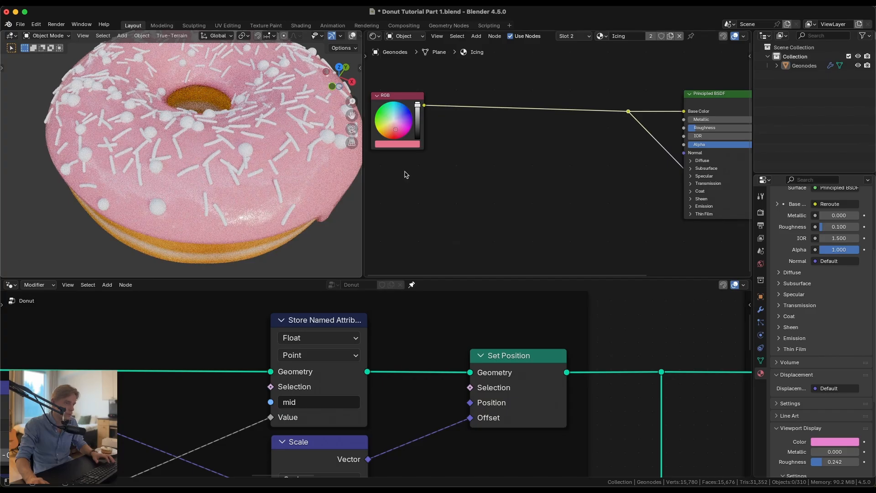
Add a Noise Texture node below the RGB node in the Icing material and set it to 4D.
middle_click_drag(485, 180, 491, 166)
key("shift+a")
type("noi")
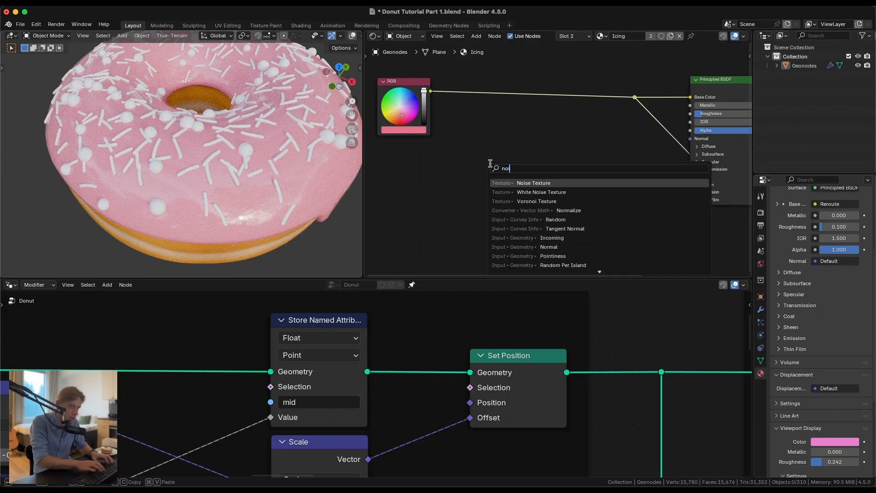
key("Return")
left_click(479, 151)
left_click(483, 180)
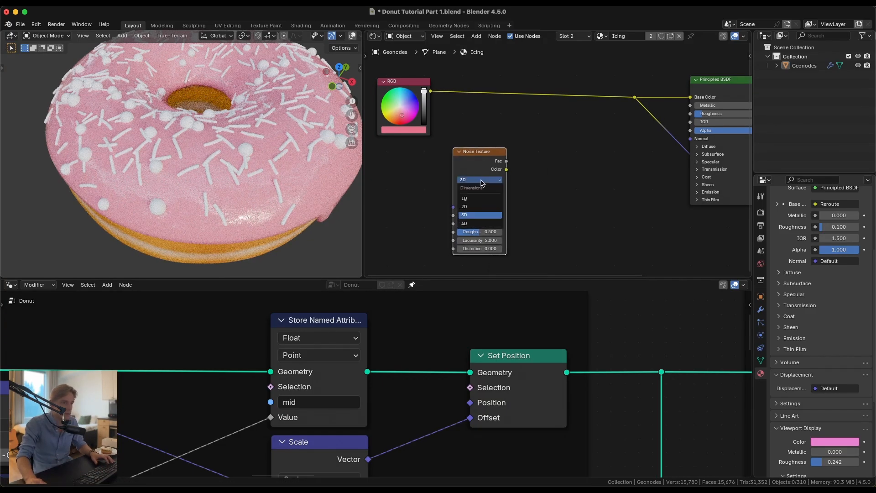
left_click(479, 223)
left_click_drag(473, 170, 450, 170)
scroll(449, 170, "up", 2)
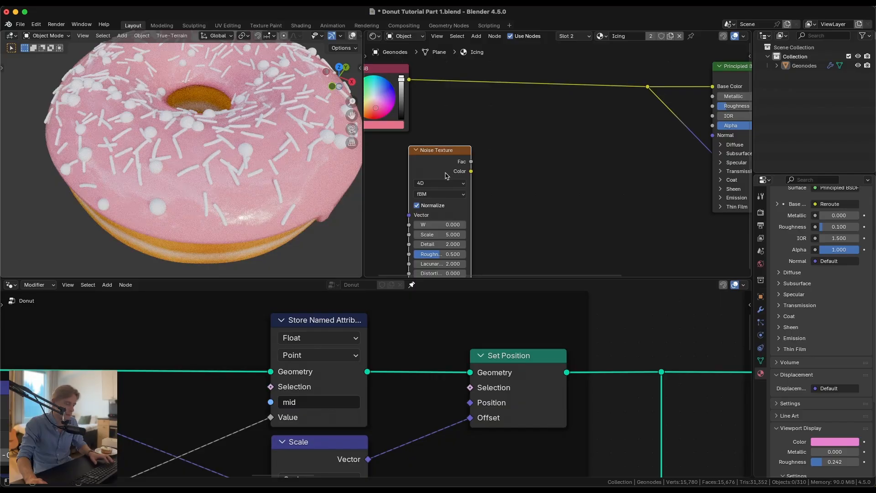
Drive the Noise Texture's Vector with Texture Coordinate's Object output, removing the Mapping node and hiding the unused sockets.
key("ctrl+t")
left_click_drag(400, 190, 496, 196)
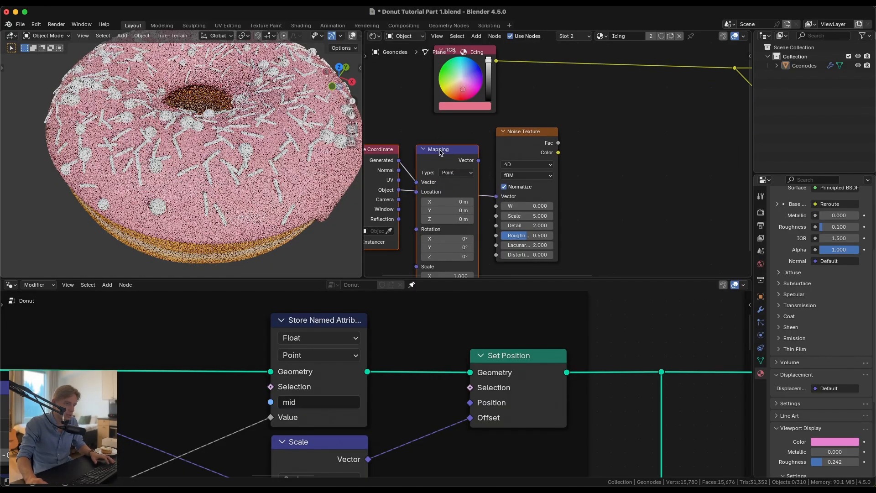
left_click(440, 155)
key("x")
left_click_drag(373, 183, 440, 197)
key("ctrl+h")
middle_click_drag(491, 183, 454, 172)
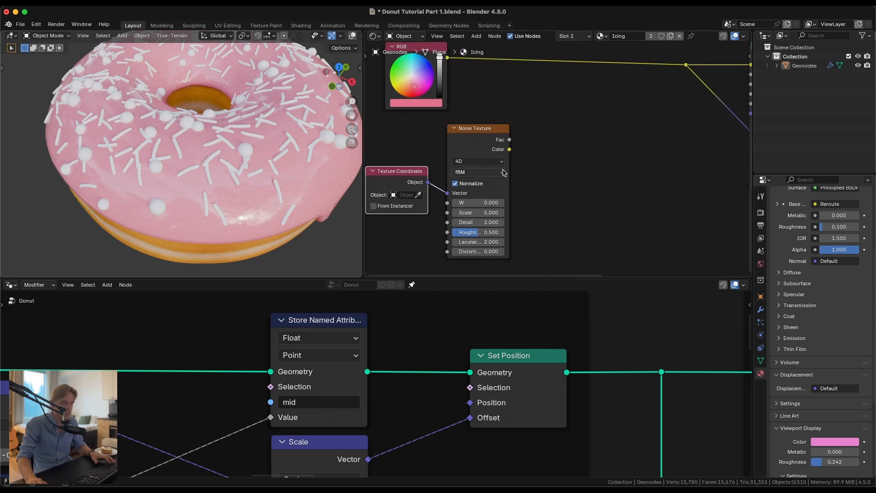
Preview the Noise Texture on the icing and set its Scale to 125 and Roughness to 0.
left_click(491, 202, "ctrl+shift")
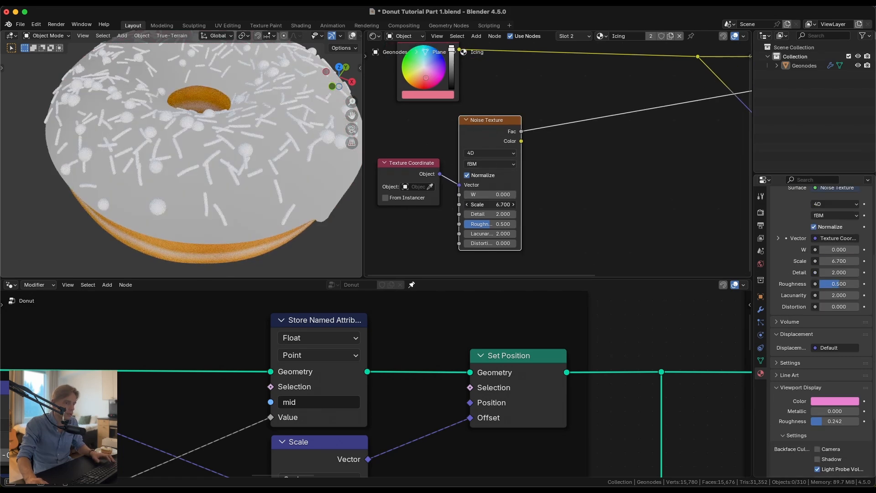
left_click_drag(491, 204, 517, 204)
left_click(478, 204)
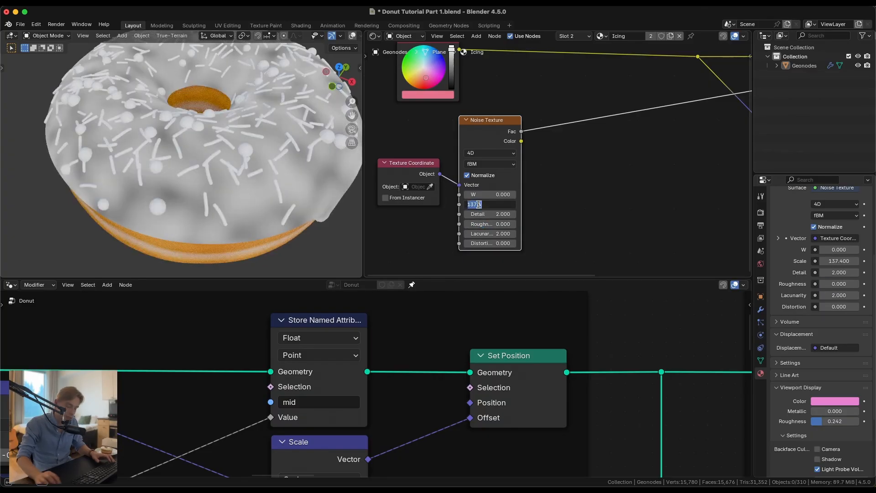
type("125")
key("Return")
Feed the noise Fac through a new Bump node into the Principled BSDF's Normal, and check the shaded icing up close.
scroll(502, 159, "down", 1)
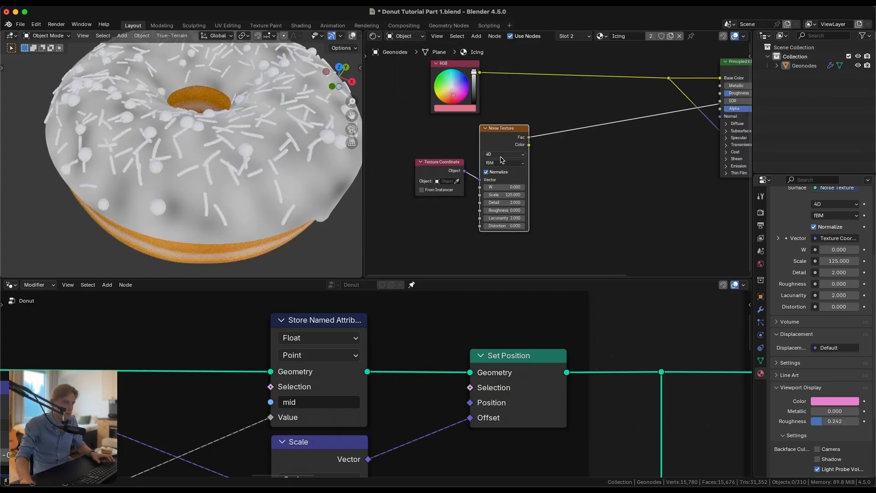
scroll(412, 143, "right", 3)
left_click_drag(456, 148, 587, 173)
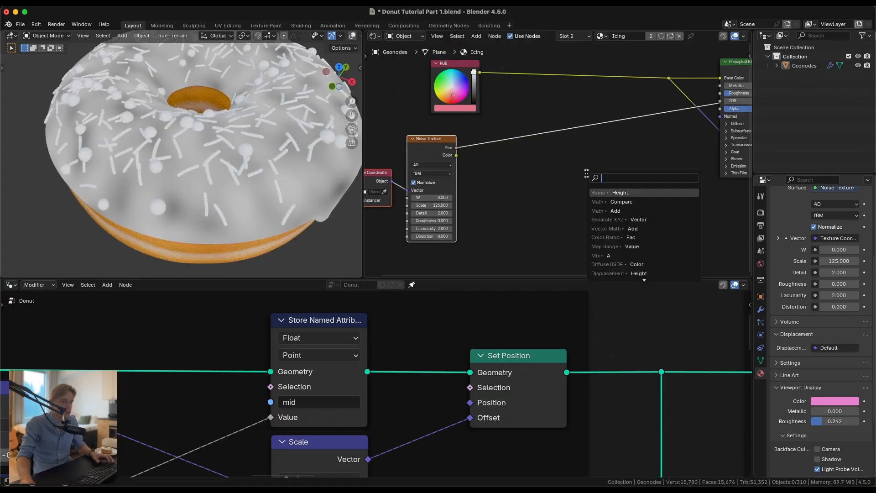
type("bump")
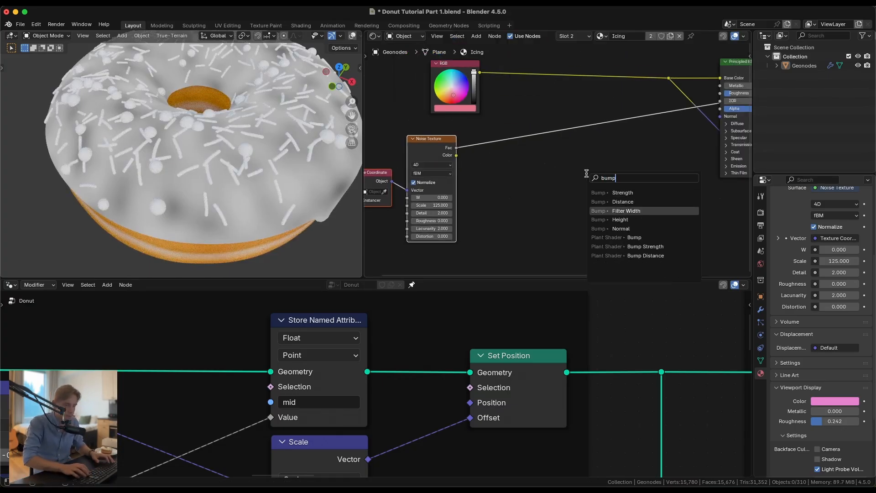
key("Return")
left_click(586, 174)
scroll(482, 201, "up", 2)
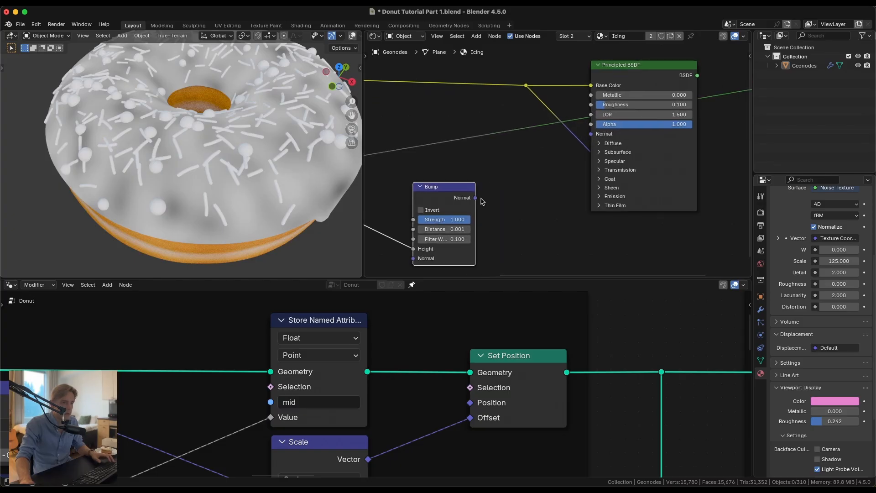
left_click(597, 137, "ctrl+shift")
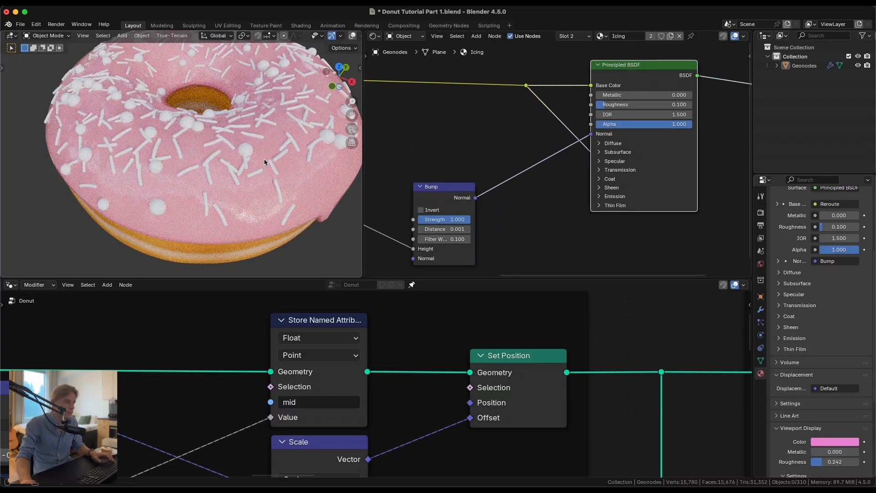
middle_click_drag(243, 149, 137, 137)
scroll(136, 155, "down", 3)
scroll(146, 146, "up", 3)
middle_click_drag(194, 176, 158, 150)
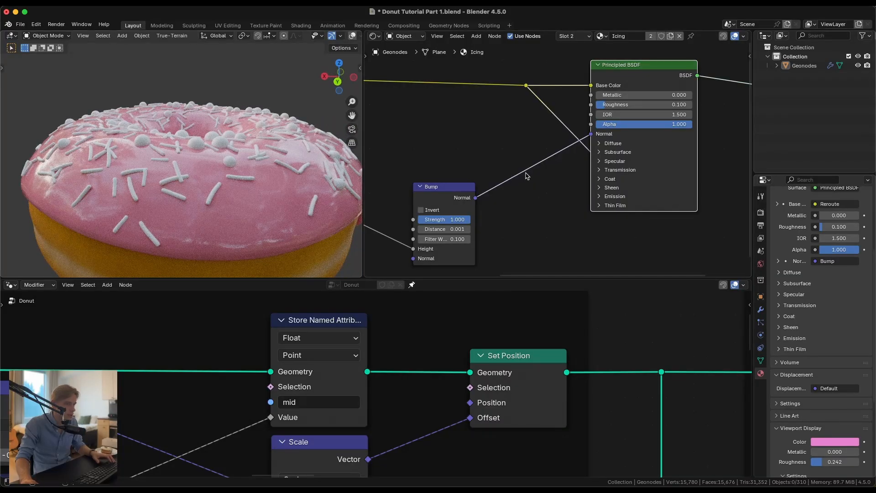
Disconnect the Bump node from the Principled BSDF to compare the icing without it, and reconnect it to Normal.
right_click_drag(531, 194, 508, 191, "ctrl")
left_click(472, 198)
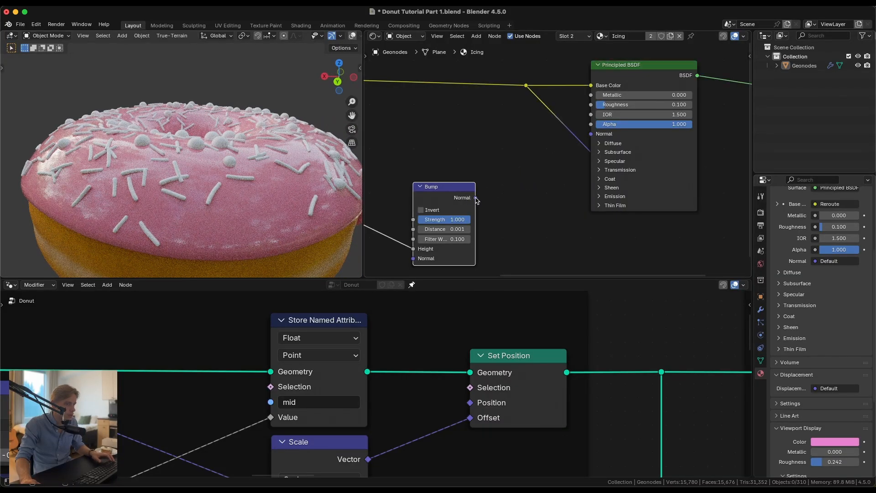
left_click_drag(586, 140, 584, 141)
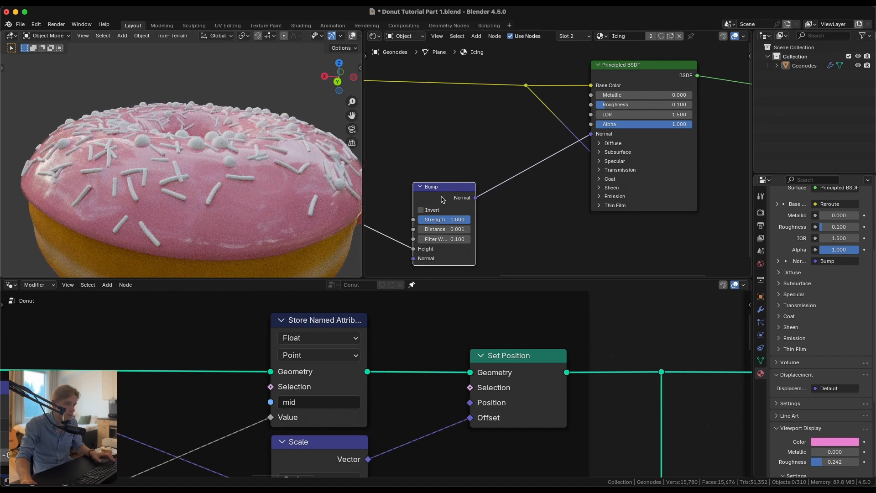
mouse_move(450, 222)
left_mouse_down()
mouse_move(396, 222)
mouse_move(452, 222)
left_mouse_up()
Duplicate the Bump node and insert the copy into the link between the original Bump and the Principled BSDF.
left_click_drag(449, 189, 413, 184)
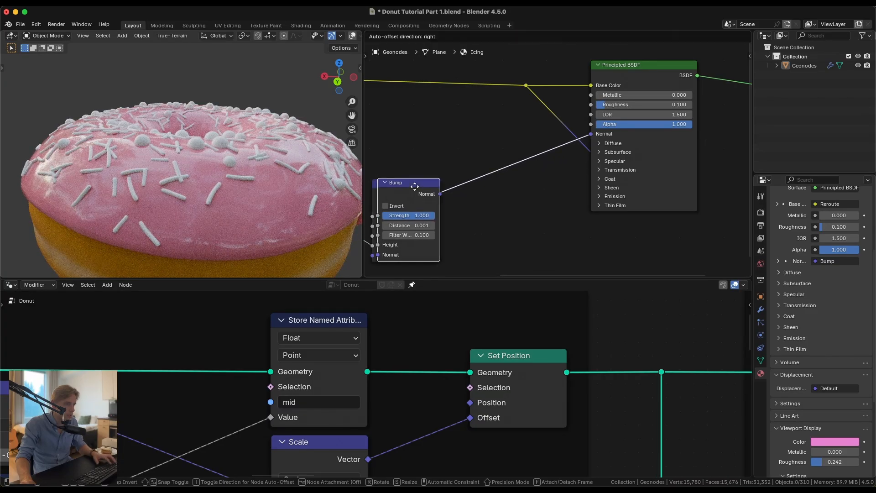
key("shift+d")
left_click(483, 174)
Duplicate the Noise Texture node with its Texture Coordinate connection kept, and place the copy below the original.
scroll(426, 202, "down", 4)
middle_click_drag(426, 202, 492, 187)
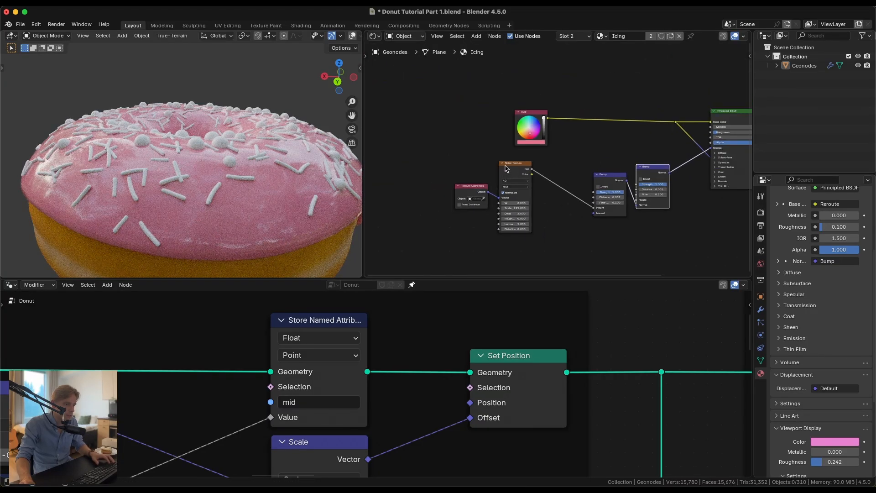
left_click(505, 169)
key("ctrl+shift+d")
left_click(544, 234)
middle_click_drag(543, 218, 511, 166)
scroll(509, 182, "up", 3)
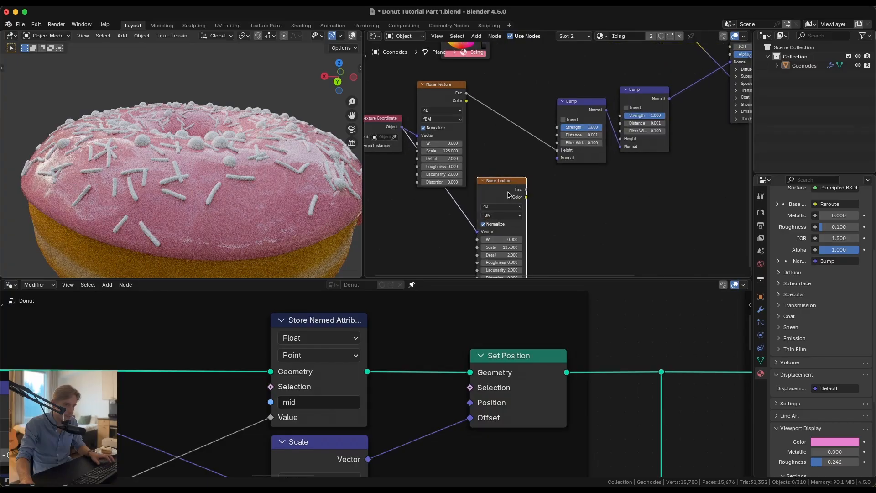
Preview the duplicated Noise Texture on the icing and set its Detail to 5.
left_click(509, 195, "ctrl+shift")
middle_click_drag(514, 224, 478, 144)
scroll(506, 184, "up", 4)
scroll(479, 146, "up", 4)
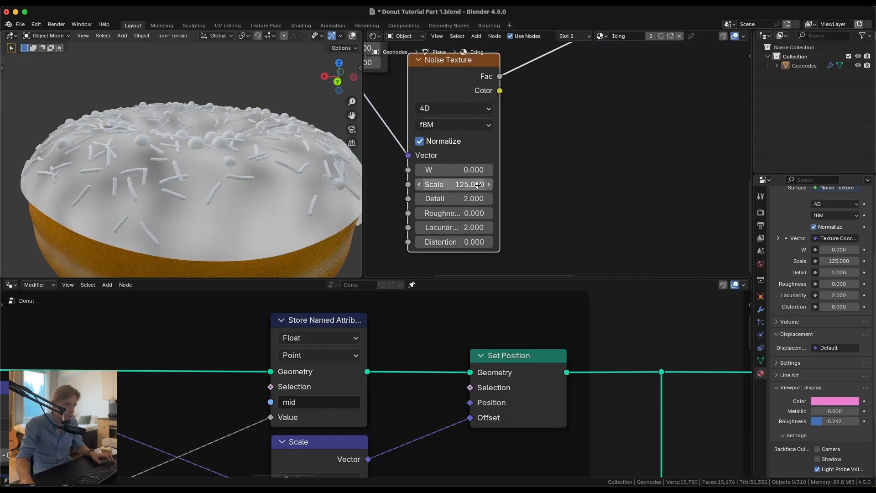
left_click(445, 198)
type("5")
key("Return")
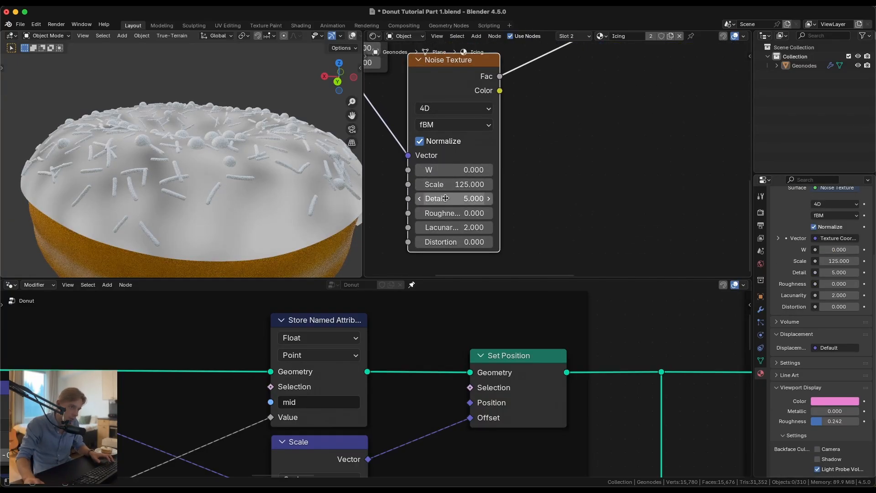
Set the duplicated Noise Texture's Detail to 6 and its Roughness to 1.
left_click(445, 198)
type("6")
key("Return")
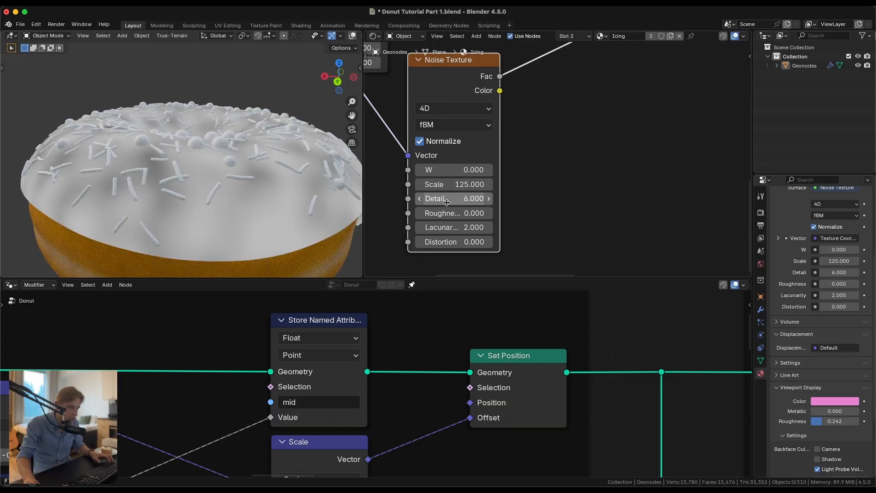
left_click_drag(446, 213, 493, 213)
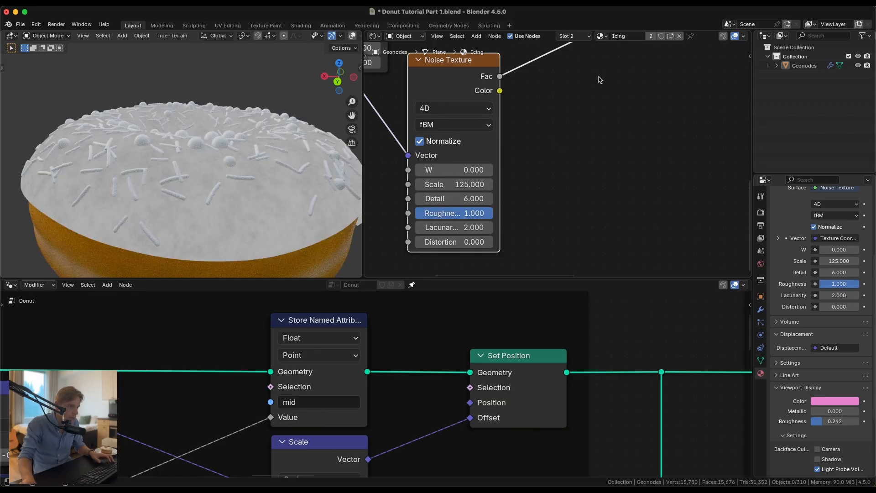
Connect the duplicated Noise Texture's Fac to the second Bump node's Height and restore the Principled BSDF as the displayed shader.
scroll(600, 80, "down", 5)
middle_click_drag(559, 103, 506, 156)
scroll(505, 156, "down", 4)
left_click_drag(475, 132, 502, 156)
middle_click_drag(525, 154, 485, 182)
scroll(485, 181, "down", 1)
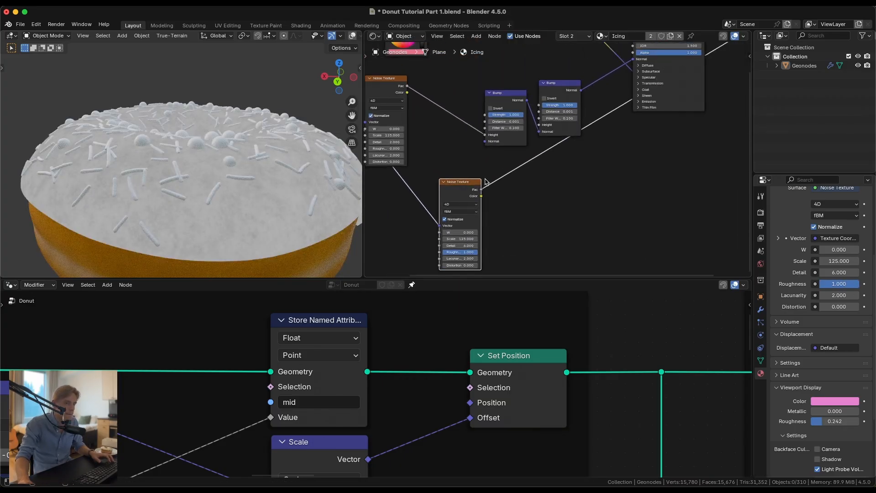
middle_click_drag(542, 131, 613, 149)
left_click(601, 66, "ctrl+shift")
Set the duplicated Noise Texture's W to 15.3 and its Detail to 8.
scroll(549, 201, "up", 3)
left_click_drag(545, 242, 566, 242)
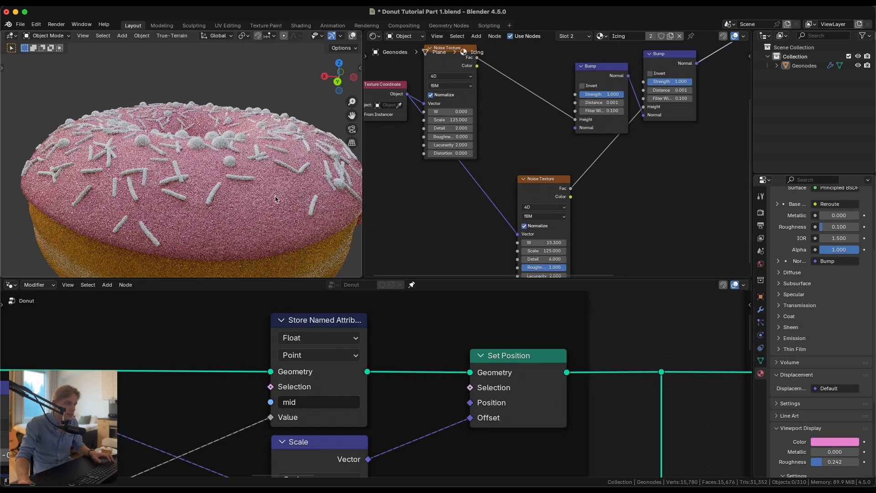
scroll(252, 181, "up", 6)
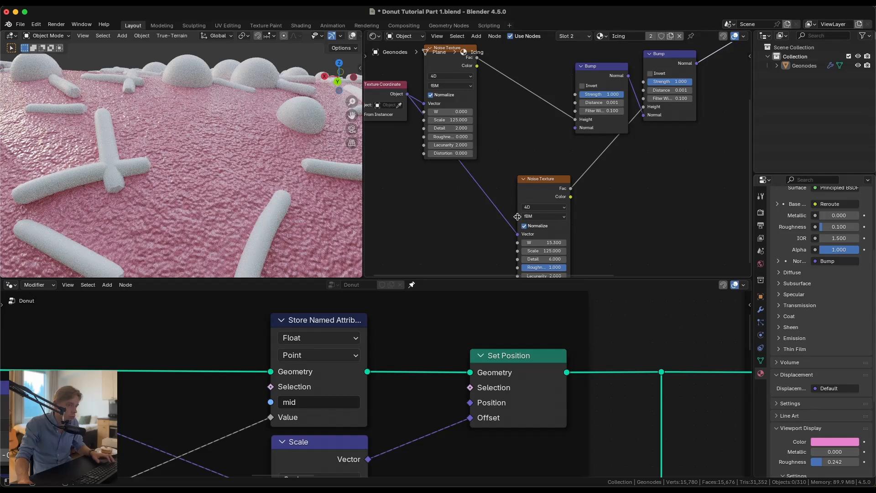
left_click_drag(545, 257, 553, 257)
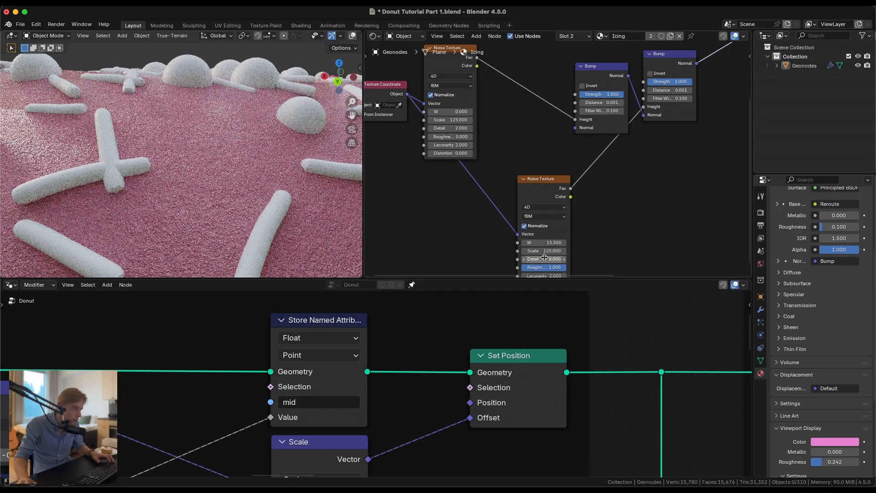
Reduce the second Bump node's Distance to below 0.001 and inspect the finer bumps on the icing.
scroll(744, 57, "up", 4)
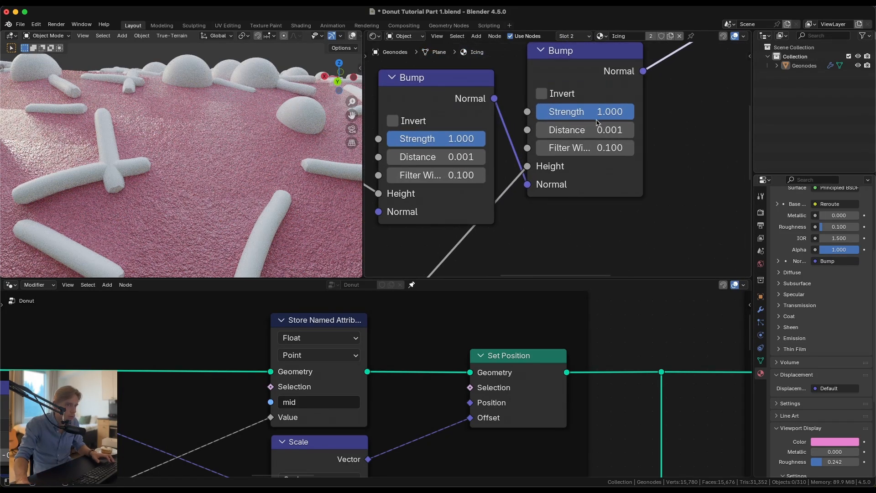
left_click(595, 130)
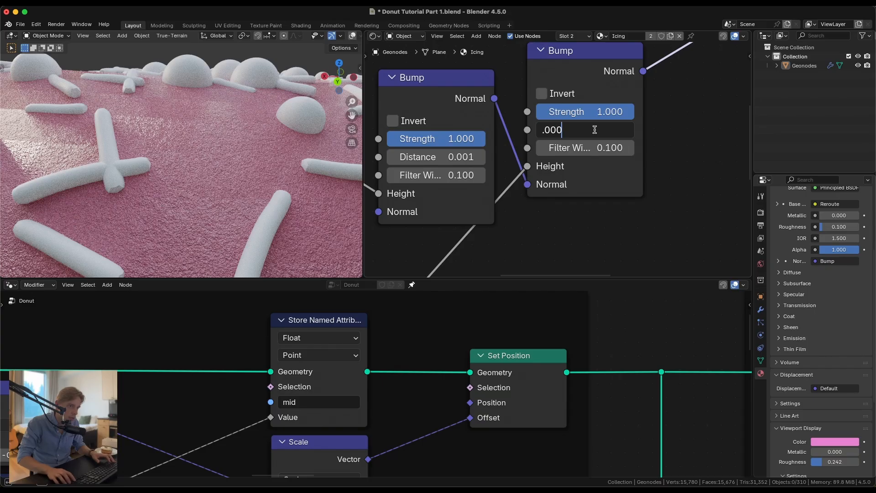
key("Return")
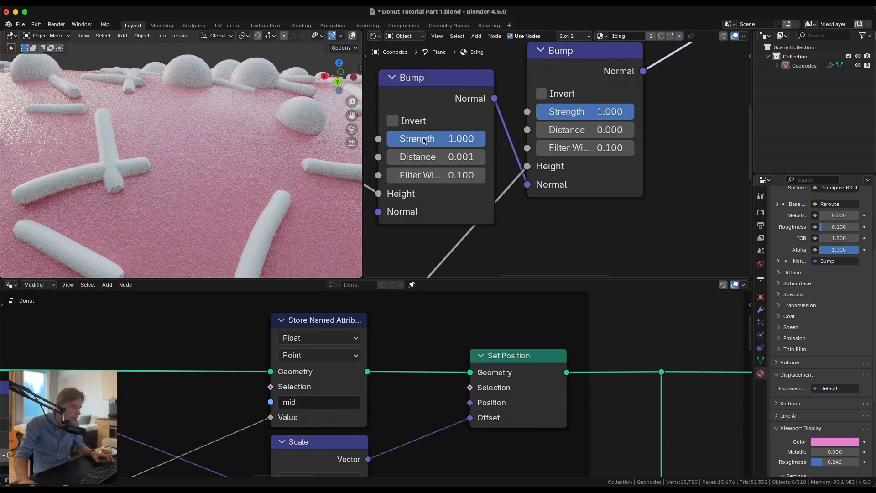
scroll(223, 157, "down", 5)
scroll(223, 158, "up", 4)
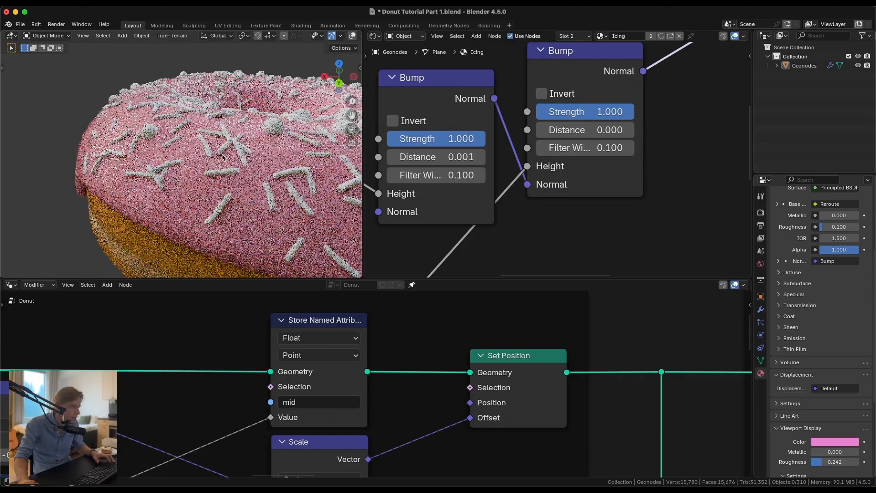
scroll(223, 158, "up", 2)
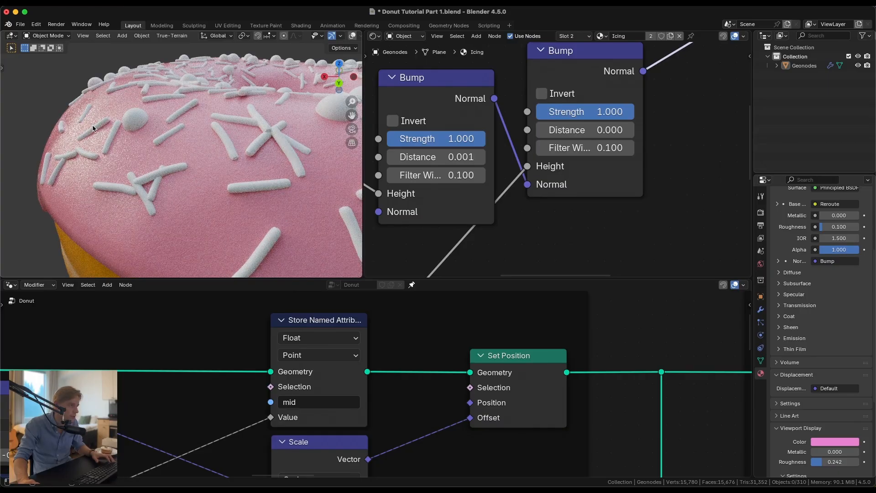
Try a Roughness of 0 on the icing's Principled BSDF and inspect the icing up close.
scroll(646, 86, "down", 4)
middle_click_drag(690, 49, 569, 131)
middle_click_drag(632, 116, 542, 175)
scroll(542, 175, "up", 2)
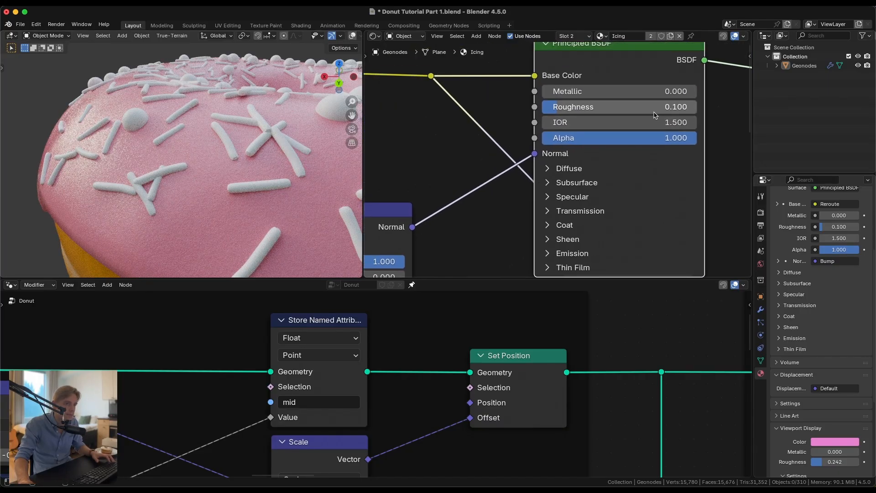
left_click_drag(653, 112, 634, 112)
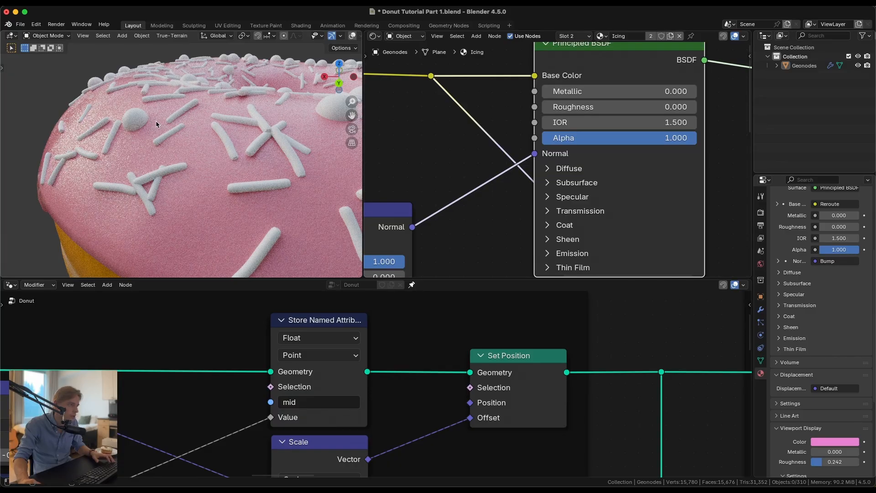
middle_click_drag(89, 122, 97, 128)
scroll(97, 128, "up", 4)
middle_click_drag(221, 120, 210, 121)
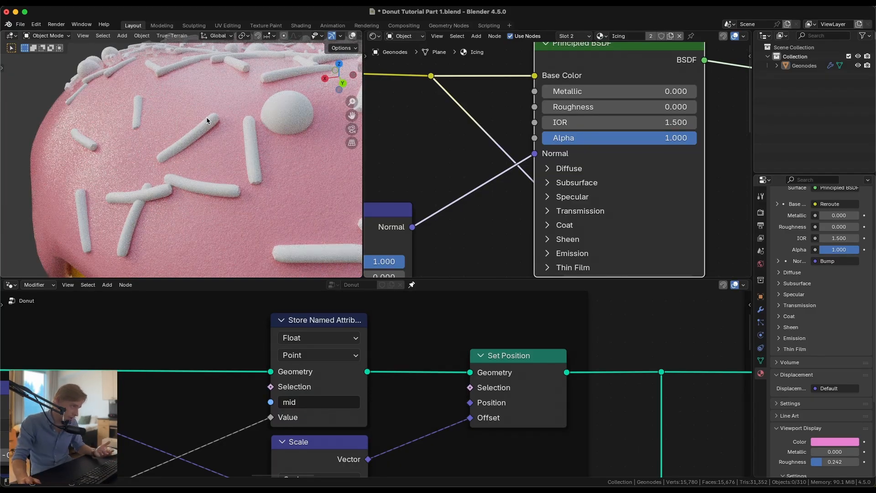
Set the Strength of the second Bump node, the one feeding the Principled BSDF, to 0.4.
middle_click_drag(426, 151, 474, 123)
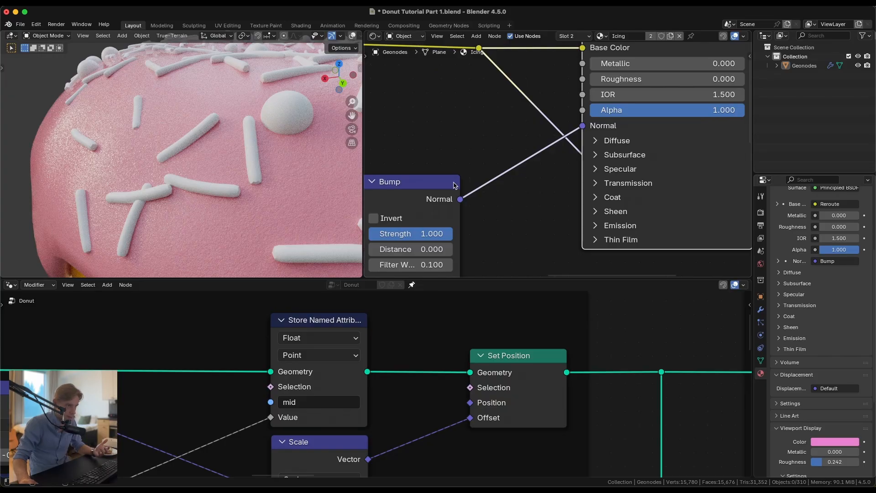
middle_click_drag(455, 186, 542, 139)
scroll(542, 140, "up", 2)
left_click_drag(511, 200, 485, 195)
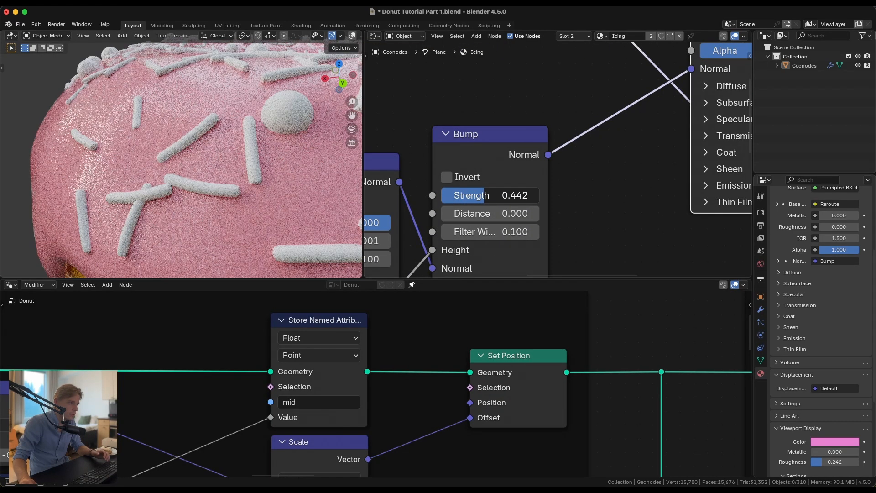
double_click(485, 195)
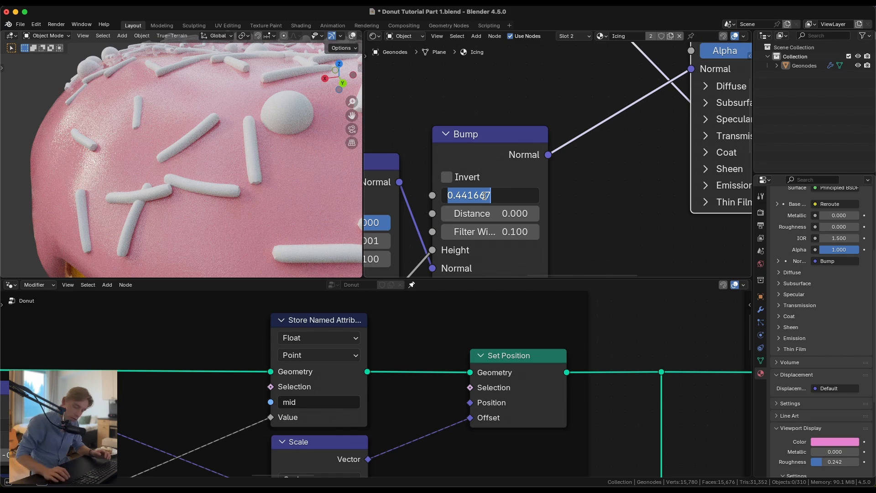
key("BackSpace")
type("0.4")
key("Return")
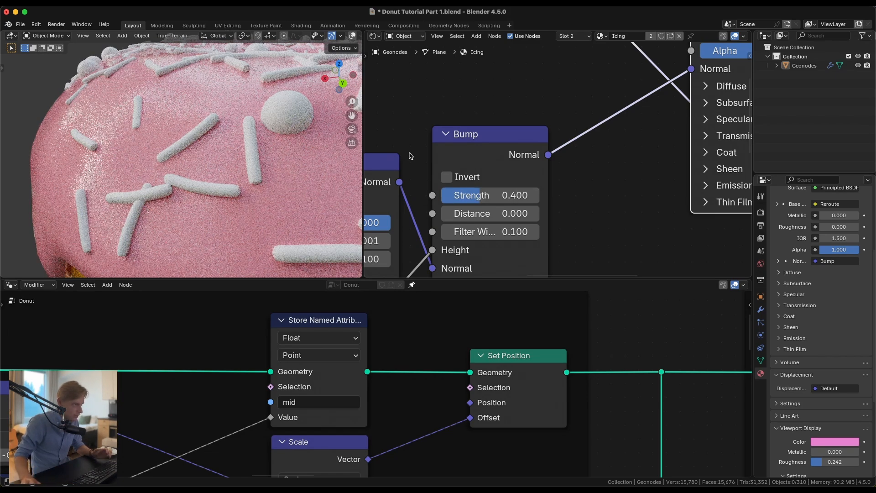
View the whole donut and set the icing's Principled BSDF Roughness to 0.1.
scroll(188, 114, "down", 8)
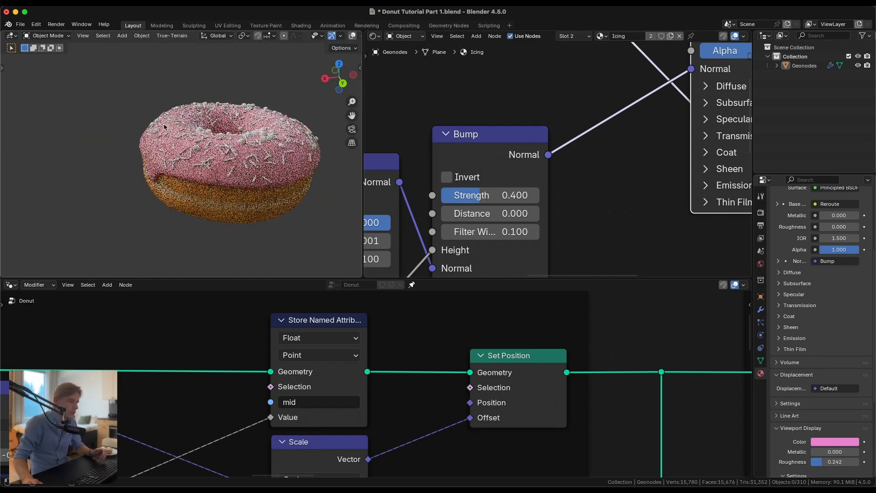
middle_click_drag(269, 172, 255, 169)
scroll(224, 165, "up", 4)
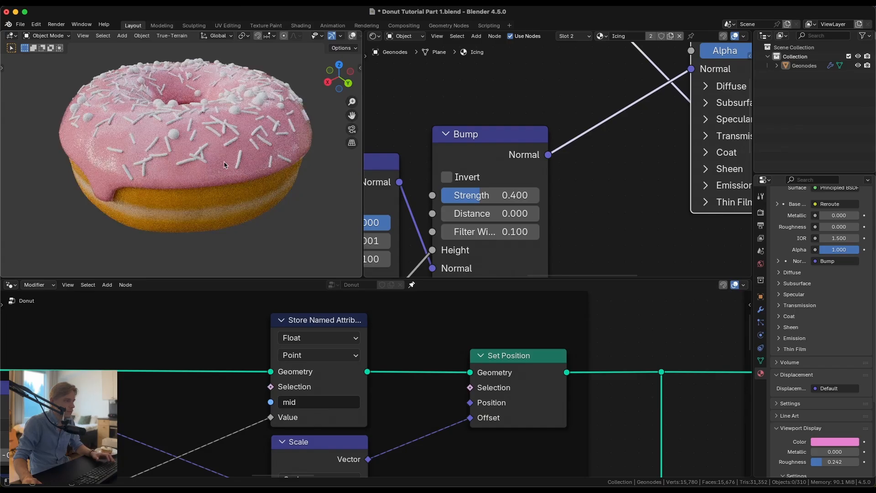
scroll(390, 163, "right", 5)
left_click(631, 81)
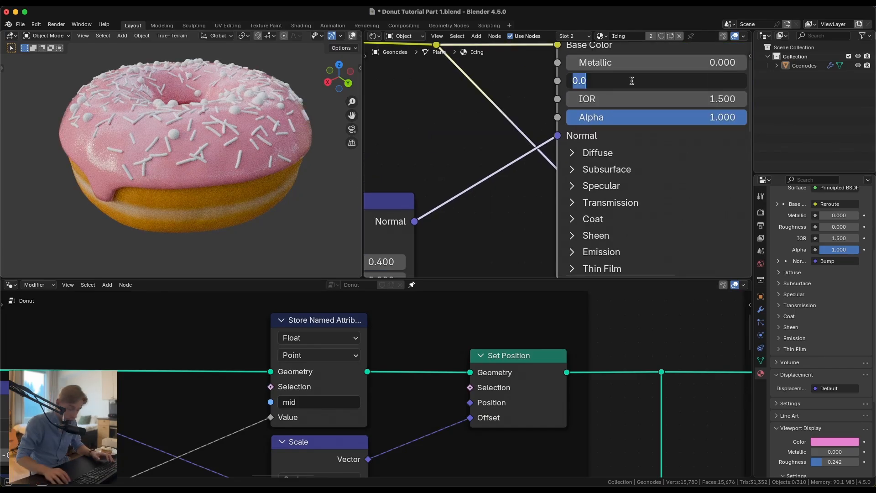
type("0.1")
key("Return")
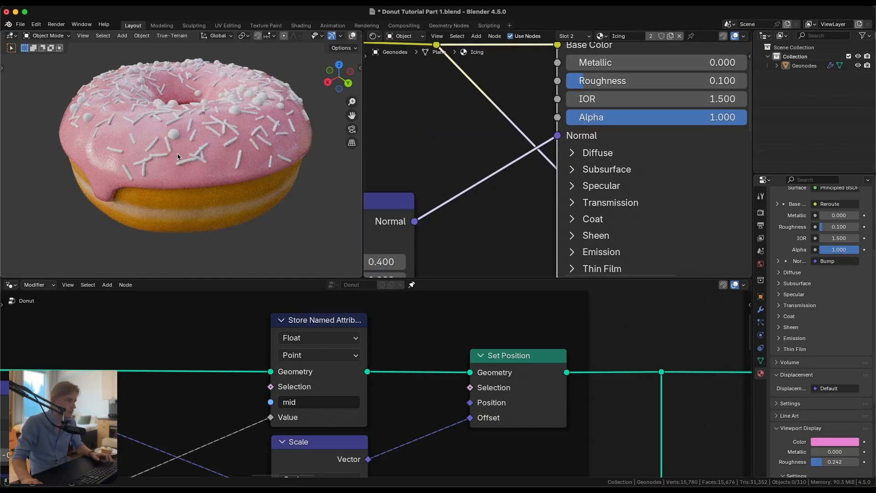
Expand the Principled BSDF's Subsurface settings and set the Weight to 0.5.
scroll(178, 157, "down", 3)
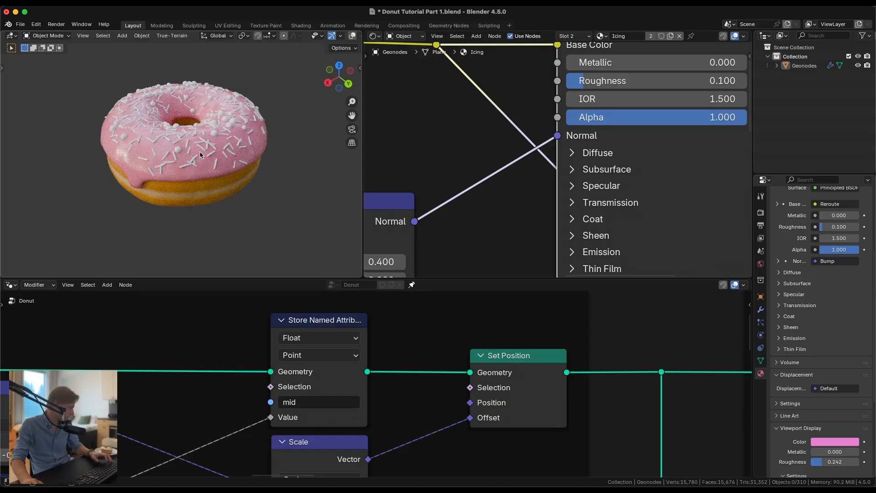
scroll(532, 138, "up", 1)
middle_click_drag(532, 138, 463, 164)
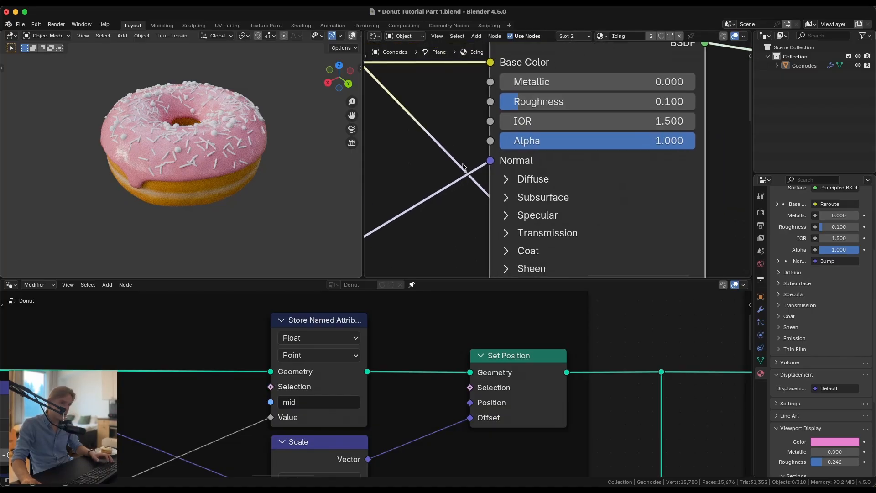
left_click(518, 201)
left_click(567, 247)
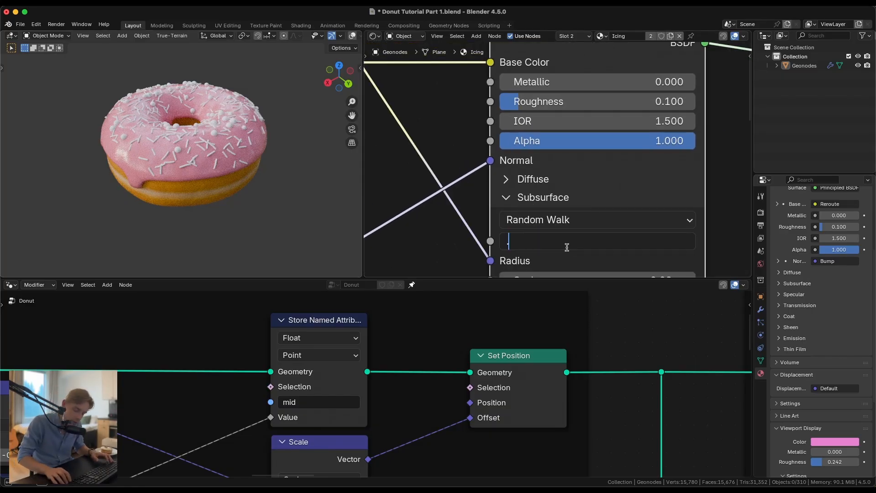
type("0.5")
key("Return")
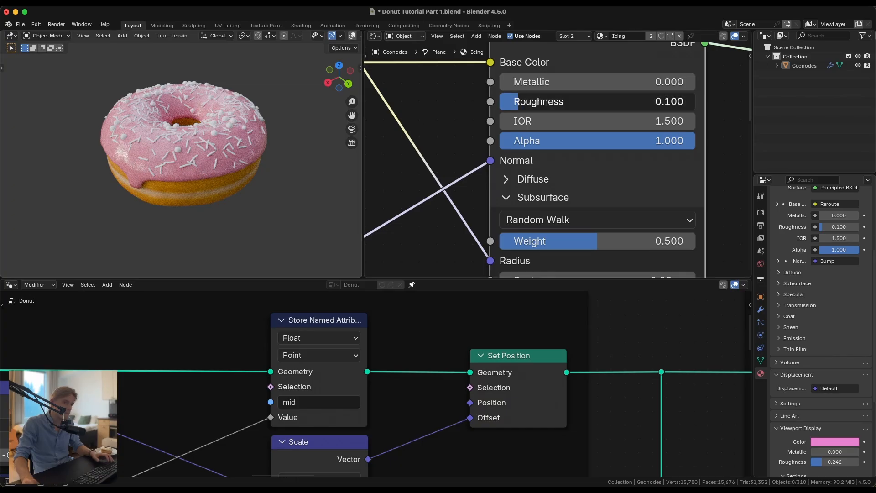
Try a Roughness of 0.4 on the Principled BSDF, settle on 0.3, and inspect the icing from several distances.
type("0.4")
key("Return")
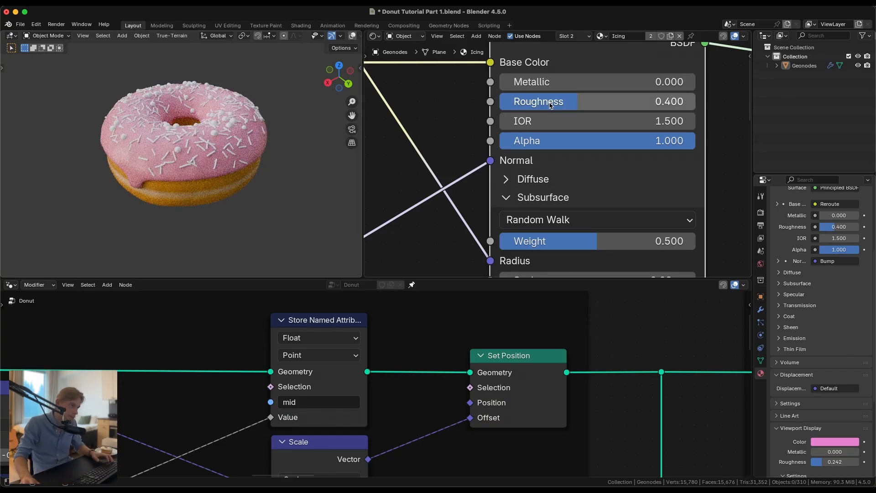
left_click(578, 105)
type("0.3")
key("Return")
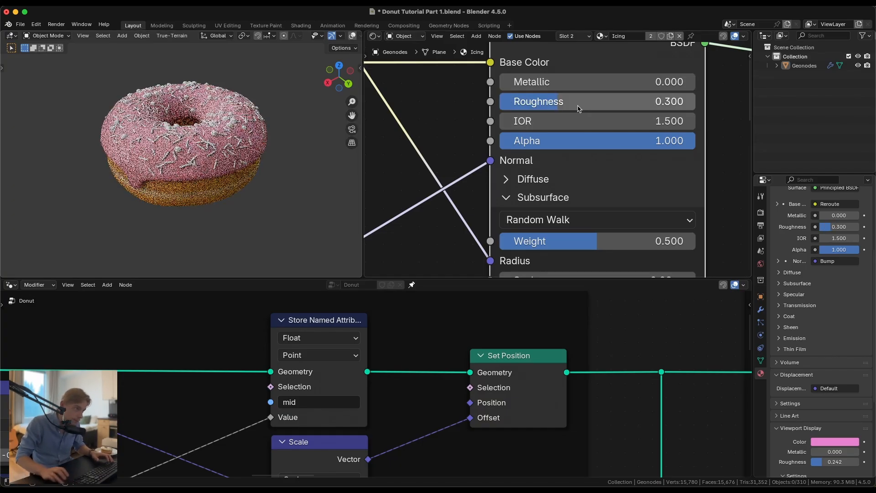
middle_click_drag(255, 215, 250, 127)
scroll(250, 127, "up", 10)
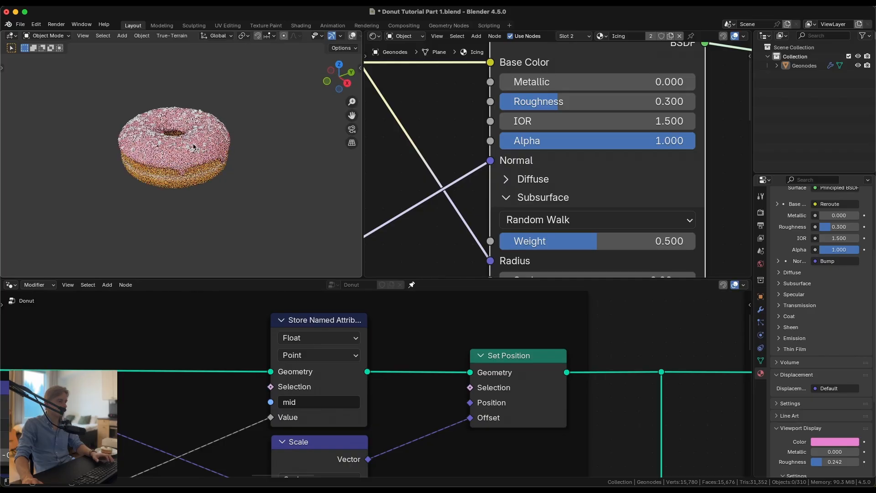
scroll(227, 144, "up", 3)
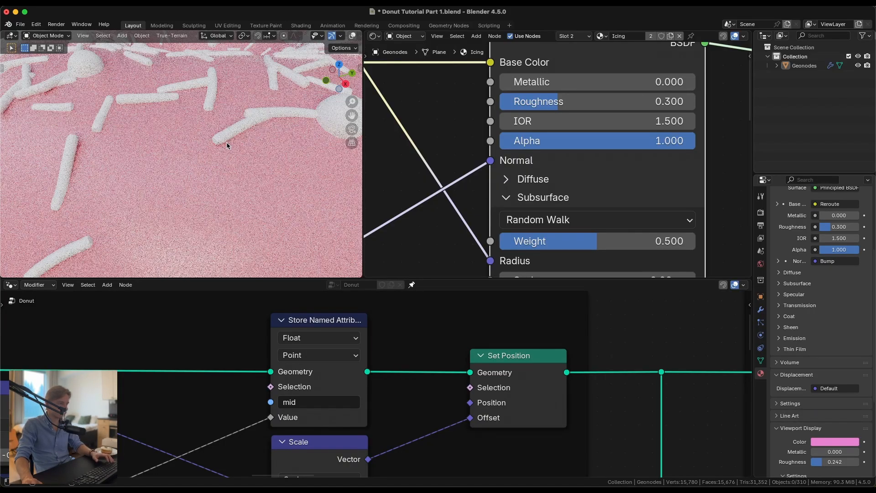
scroll(521, 131, "down", 4)
scroll(211, 156, "down", 10)
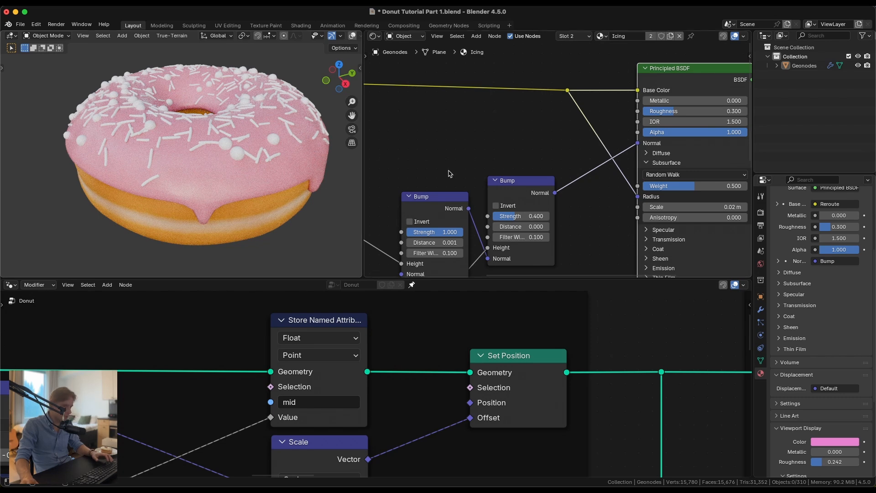
Preview the duplicated Noise Texture directly on the icing.
scroll(449, 175, "down", 3)
middle_click_drag(436, 200, 501, 107)
left_click(459, 207, "ctrl+shift")
middle_click_drag(459, 64, 448, 160)
Insert a Hue/Saturation/Value node into the link after the pink RGB node and preview it on the icing.
key("shift+a")
left_click(466, 129)
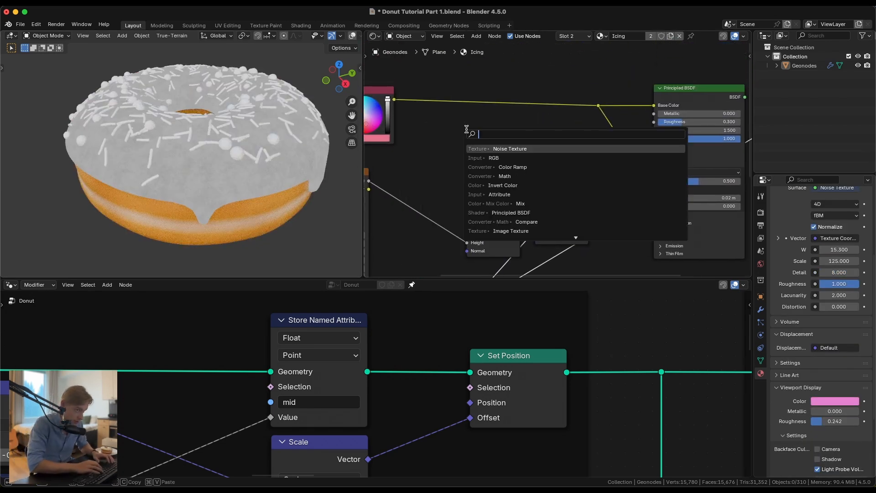
type("hue")
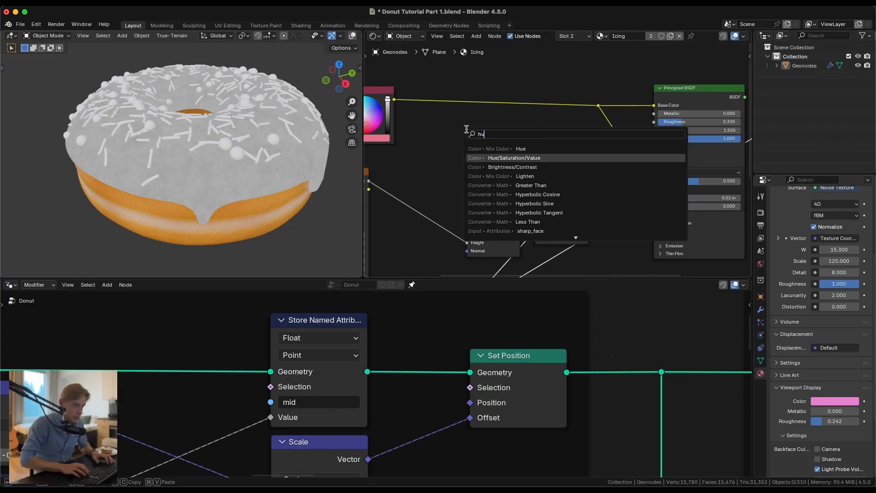
key("Return")
left_click(485, 61)
scroll(502, 64, "up", 3)
left_click(516, 64, "ctrl+shift")
Connect the duplicated Noise Texture's Fac output to the Fac input of the Hue/Saturation/Value node.
scroll(509, 132, "down", 4)
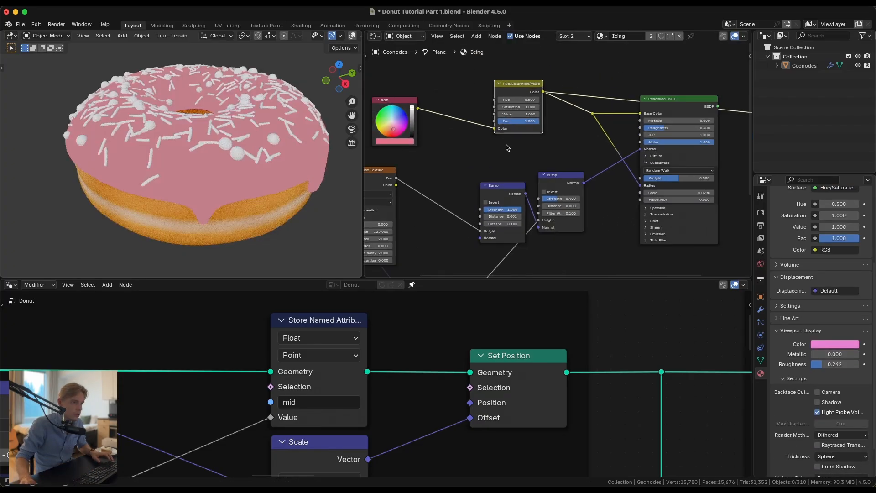
middle_click_drag(506, 147, 536, 96)
left_click_drag(506, 238, 534, 192)
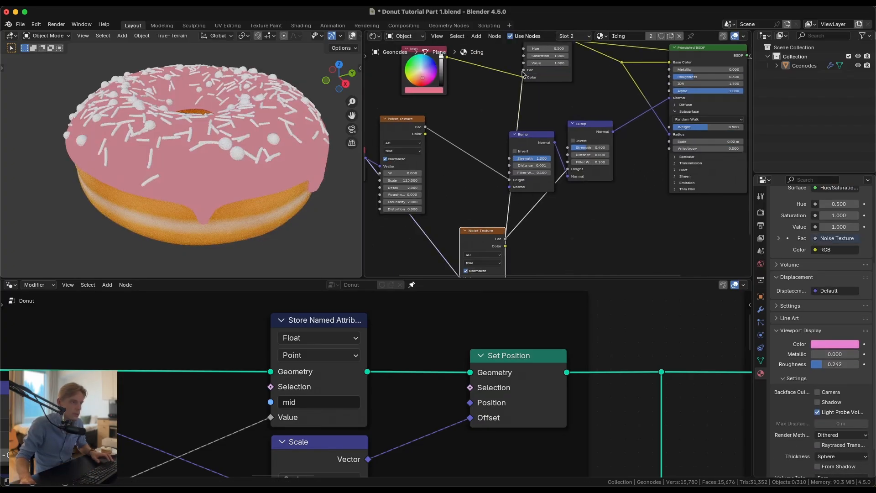
Insert a Color Ramp node into the link between the duplicated Noise Texture and the Fac input of the Hue/Saturation/Value node.
middle_click_drag(464, 127, 495, 100)
scroll(474, 181, "down", 1)
left_click_drag(483, 195, 426, 200)
key("shift+a")
type("colo")
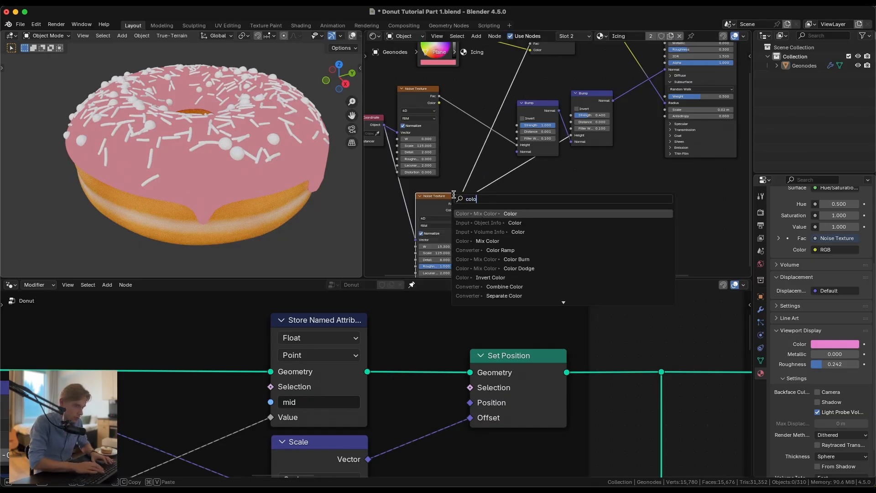
type("r r")
key("Return")
left_click(472, 58)
scroll(512, 74, "up", 3)
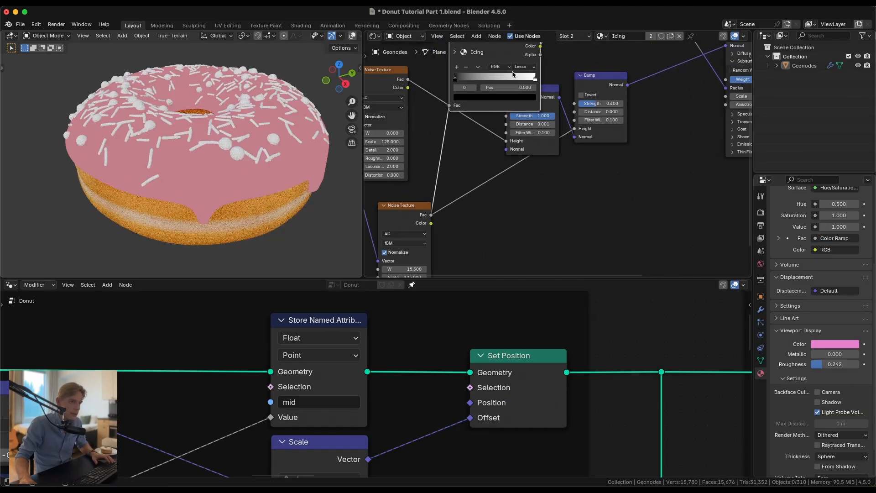
scroll(512, 74, "up", 2)
middle_click_drag(512, 74, 497, 154)
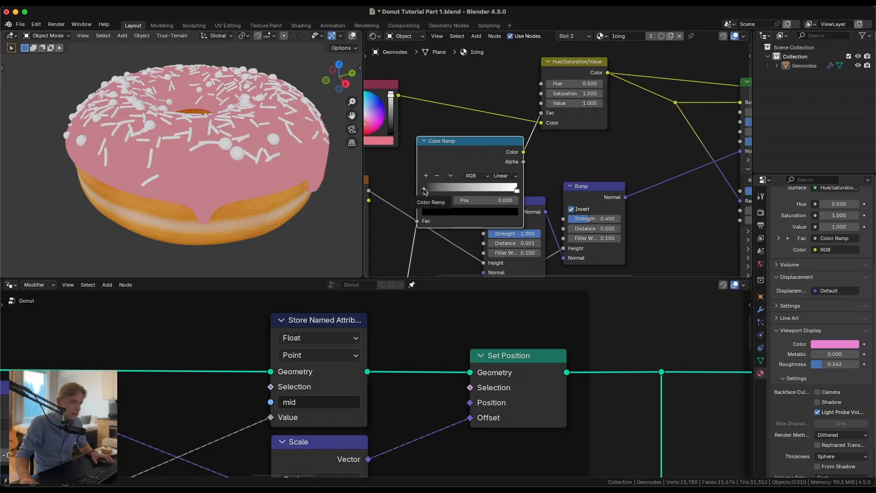
Preview the Color Ramp on the icing and increase its contrast by moving the black stop to 0.505 and the white stop just after it.
left_click(465, 157, "ctrl+shift")
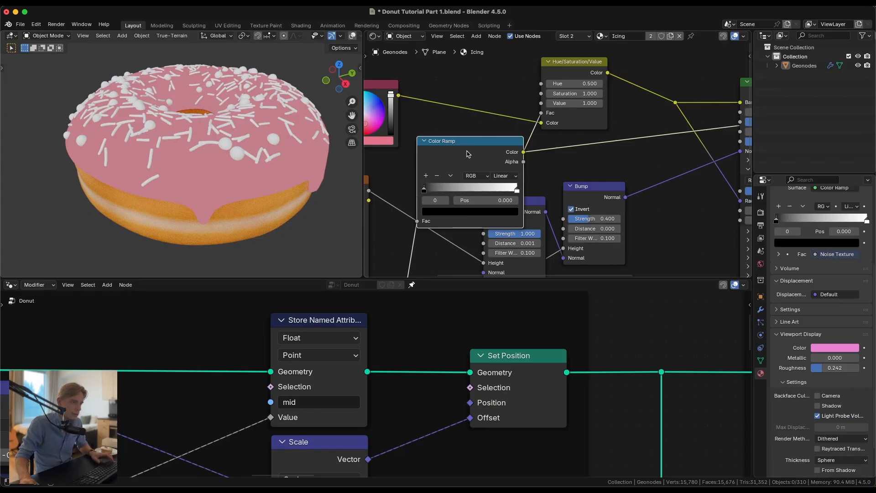
scroll(463, 175, "up", 1)
left_click_drag(408, 198, 459, 196)
left_click_drag(513, 194, 455, 196)
scroll(510, 175, "down", 2)
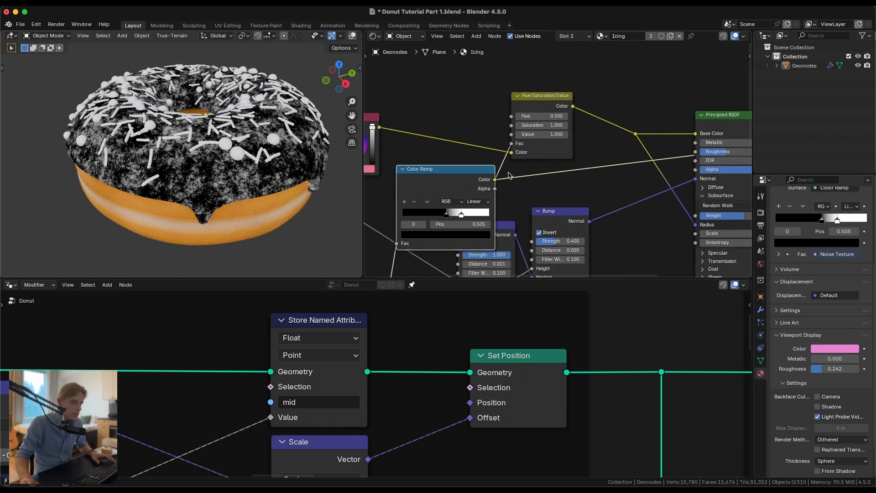
Preview the Hue/Saturation/Value node on the icing and try Saturation values of 0.5, 0.9 and 0.8.
left_click(533, 99, "ctrl+shift")
scroll(554, 137, "up", 2)
scroll(552, 133, "up", 2)
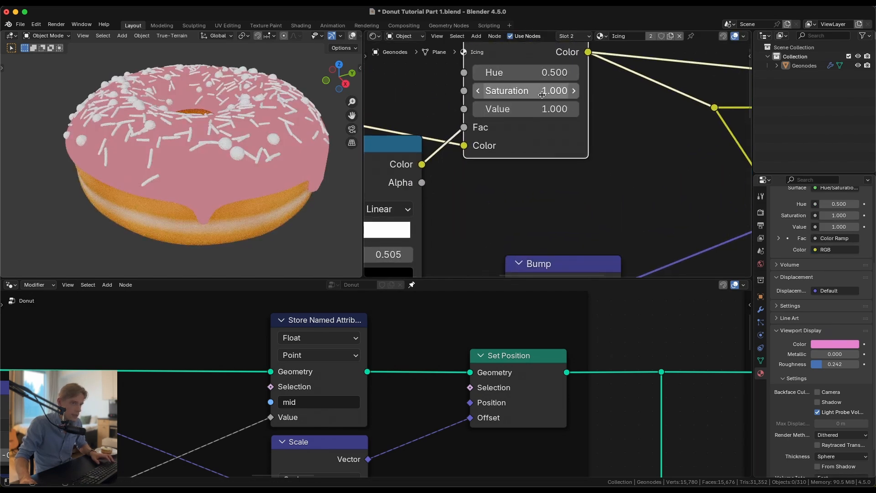
double_click(541, 94)
type("0.5")
key("Return")
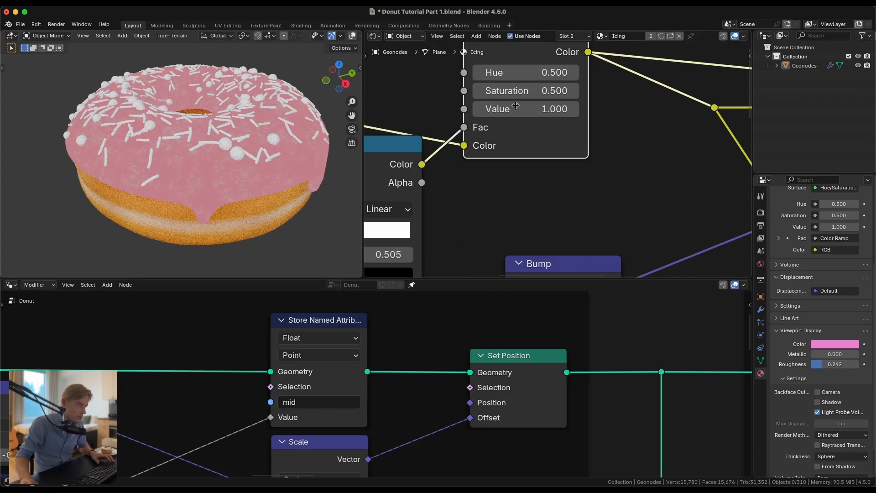
double_click(532, 96)
key("Return")
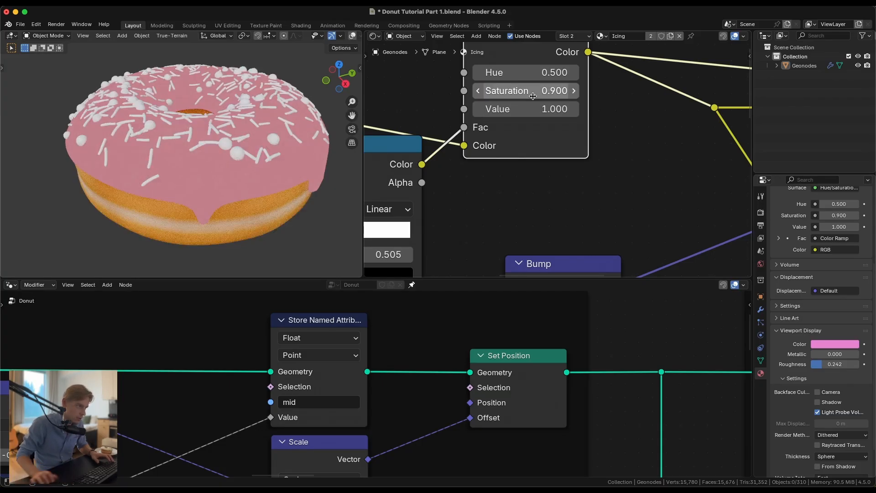
double_click(533, 96)
type(".8")
key("Return")
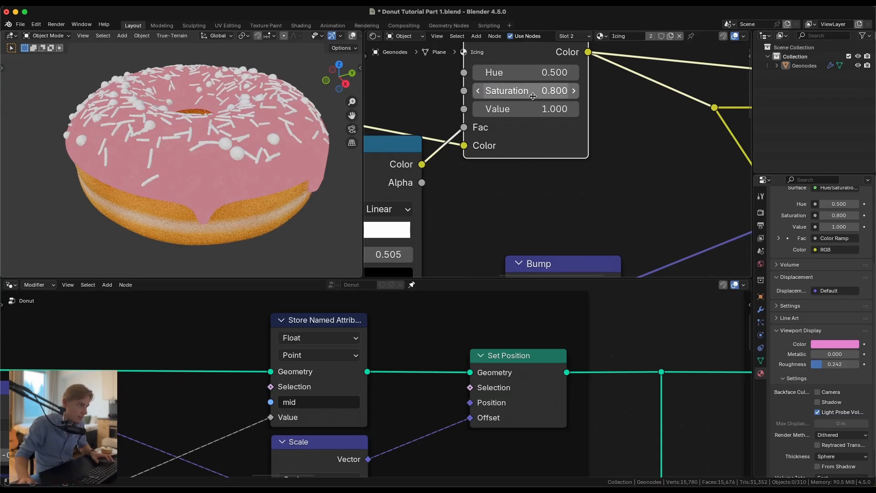
Try a Value of 1.3 on the Hue/Saturation/Value node.
left_click(575, 110)
left_click(574, 109)
left_click(574, 109)
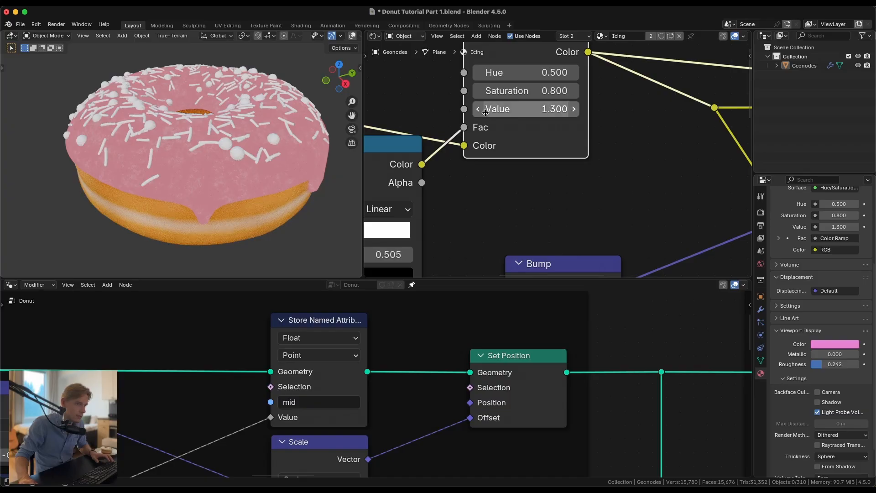
left_click(479, 110)
left_click(574, 108)
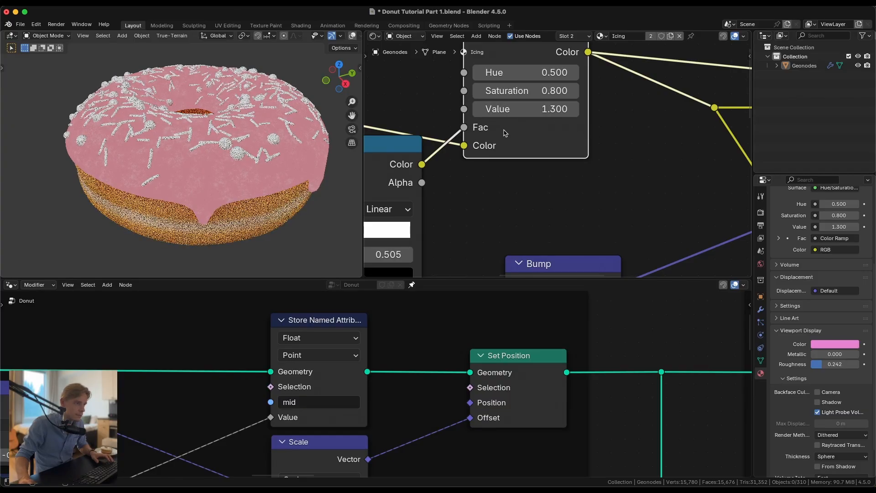
Reconnect the Principled BSDF to the material output and set the Hue/Saturation/Value node's Value to 1.1 and Saturation to 0.85.
scroll(505, 132, "down", 2)
middle_click_drag(607, 122, 509, 132)
scroll(256, 158, "up", 2)
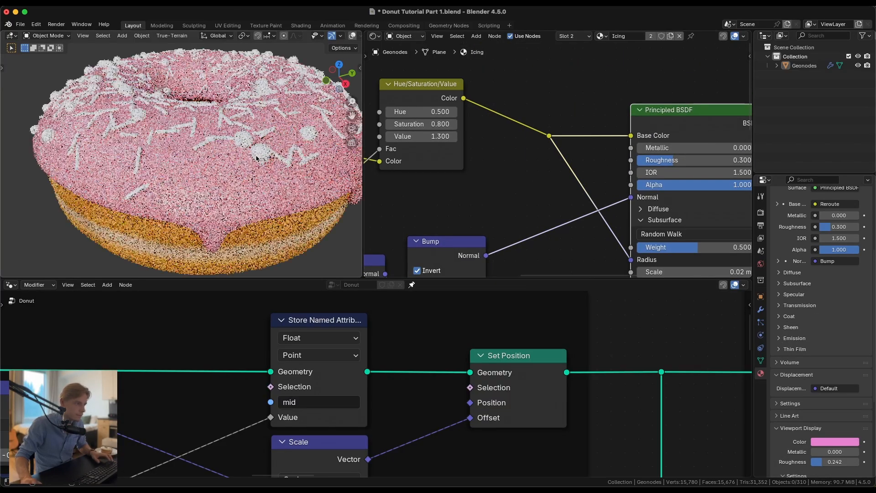
scroll(257, 158, "up", 5)
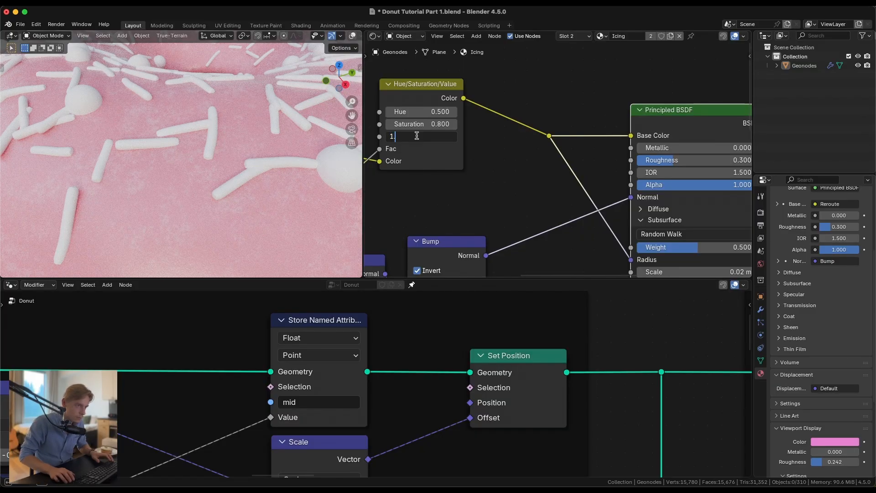
key("Return")
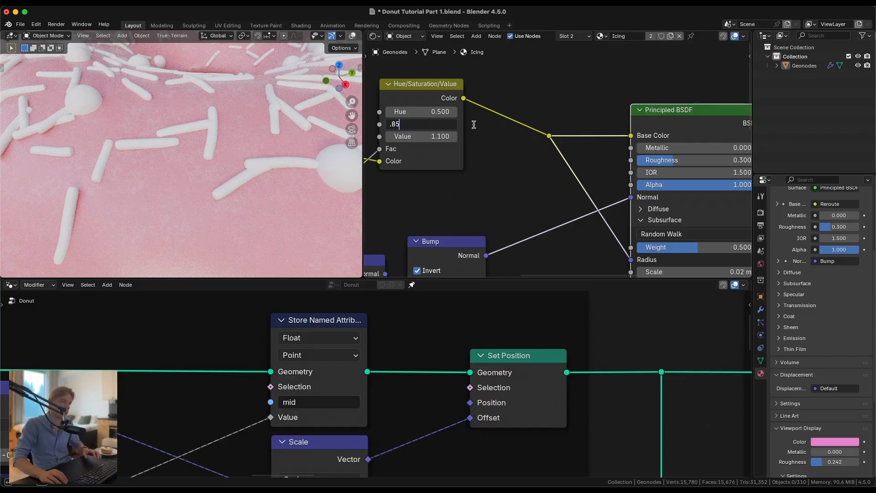
key("Return")
Disconnect the colour link from the Subsurface Radius, try 1.0 for all three channels, and settle on 0.1 for each.
scroll(456, 132, "down", 6)
scroll(178, 165, "down", 10)
scroll(212, 149, "up", 1)
middle_click_drag(173, 166, 219, 142)
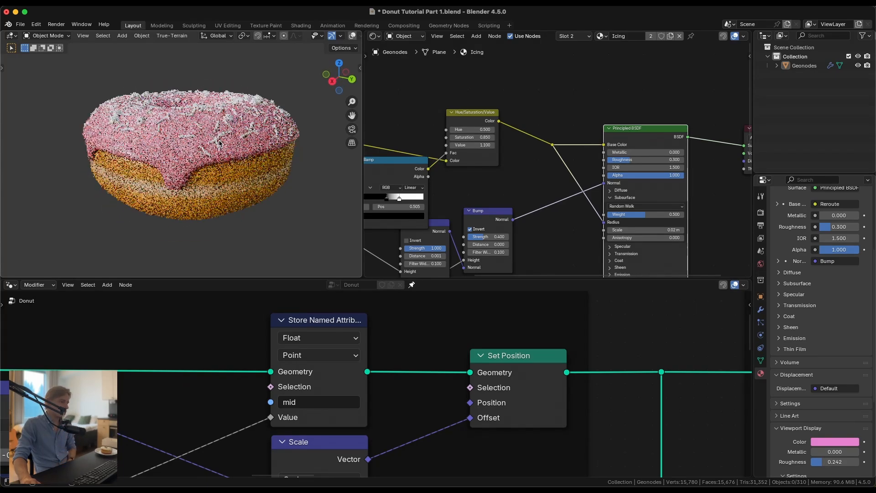
scroll(220, 145, "up", 4)
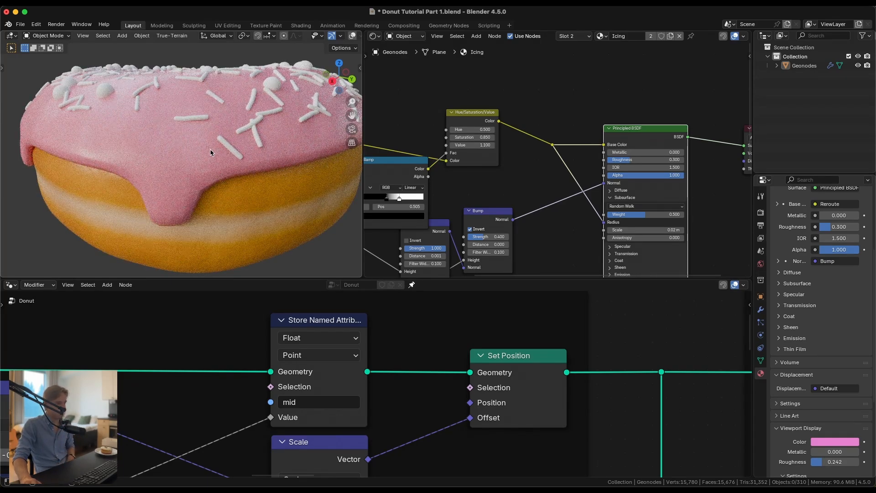
scroll(544, 152, "up", 3)
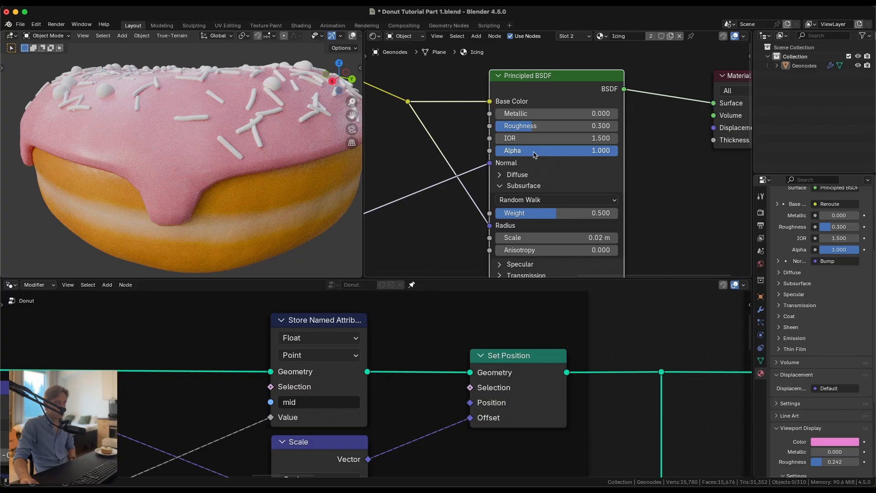
left_click_drag(490, 225, 442, 206)
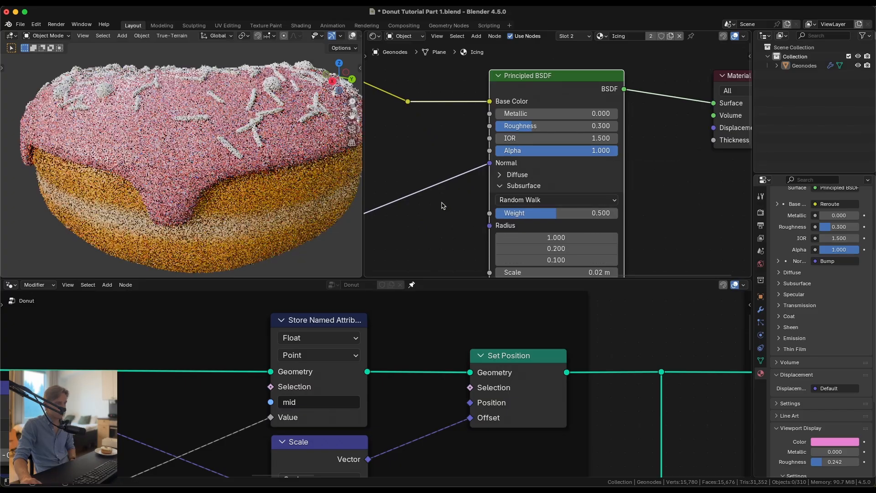
left_click_drag(543, 239, 538, 260)
key("Return")
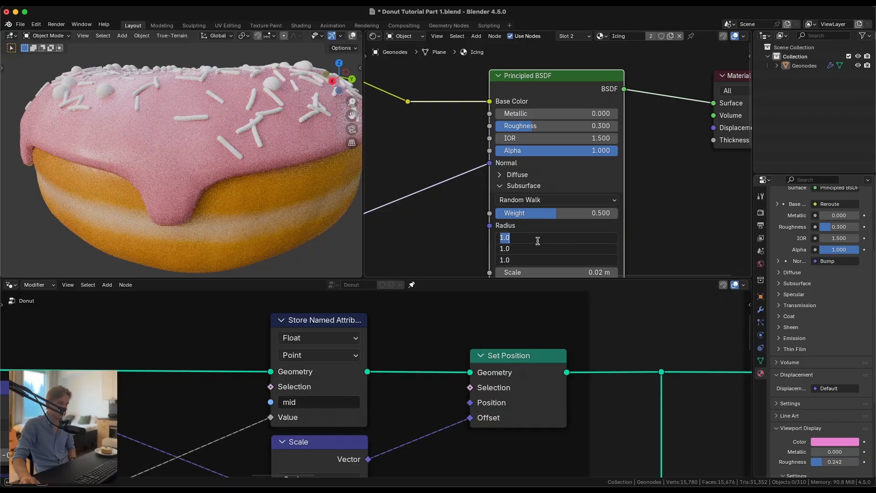
type(".1")
key("Return")
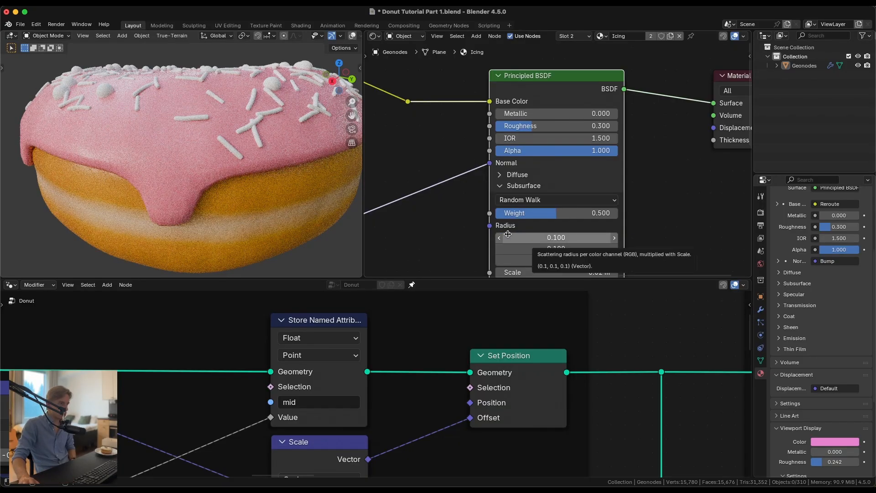
Set the Principled BSDF's Subsurface Weight to 0.6 and inspect the donut from above and up close.
mouse_move(576, 216)
left_mouse_down()
mouse_move(511, 216)
mouse_move(637, 216)
mouse_move(513, 214)
mouse_move(569, 213)
left_mouse_up()
left_click(569, 213)
type(".6")
key("Return")
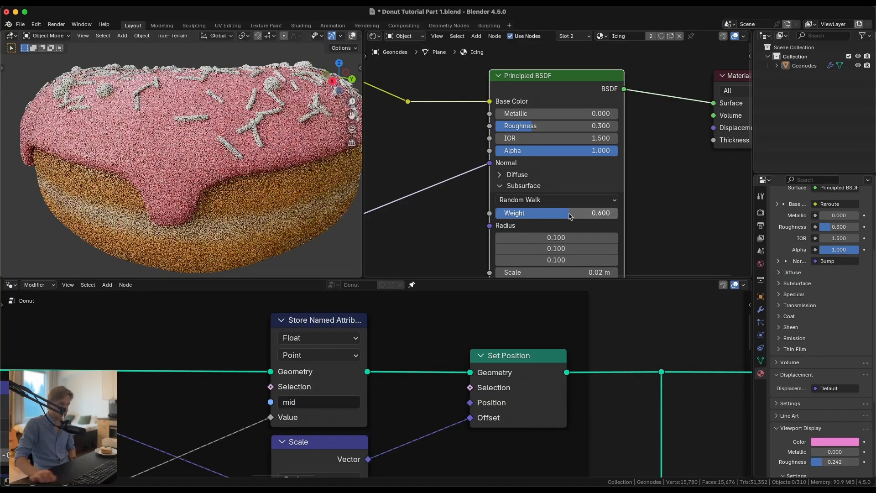
scroll(181, 85, "down", 6)
middle_click_drag(181, 86, 291, 126)
scroll(192, 143, "up", 4)
middle_click_drag(193, 143, 231, 154)
scroll(232, 153, "up", 5)
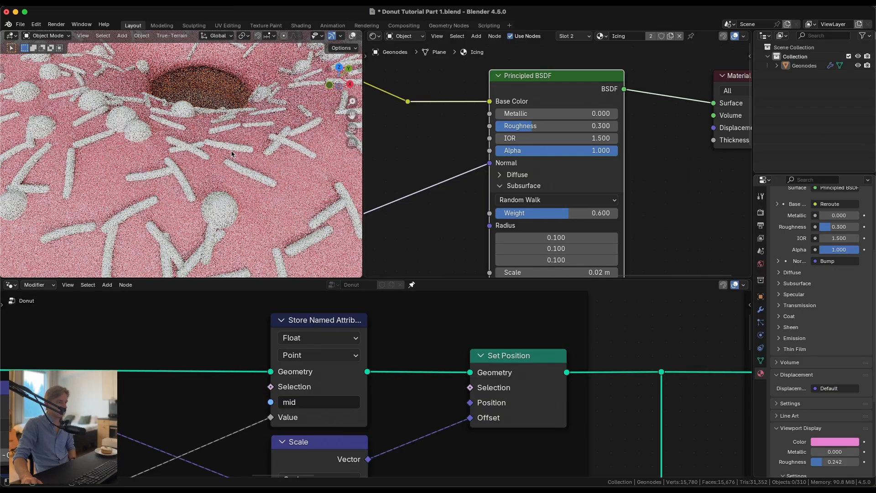
scroll(231, 152, "down", 6)
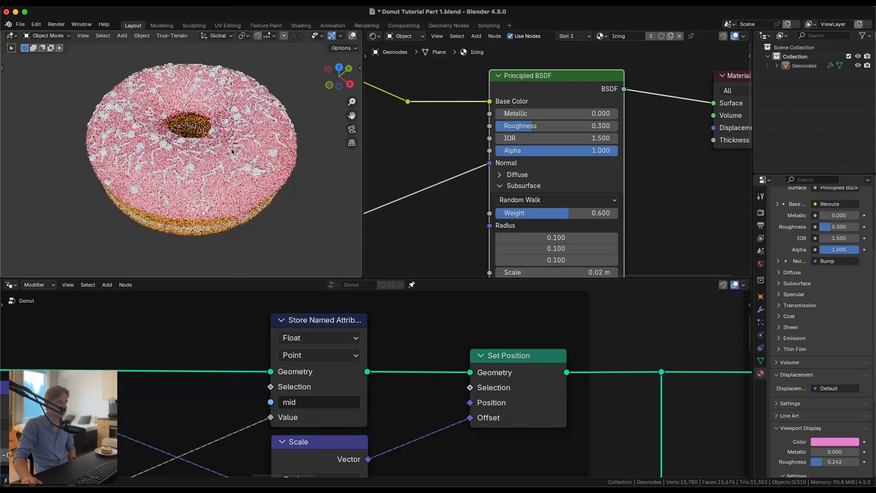
Switch the shader editing to the Sprikle 1 material slot.
left_click(572, 37)
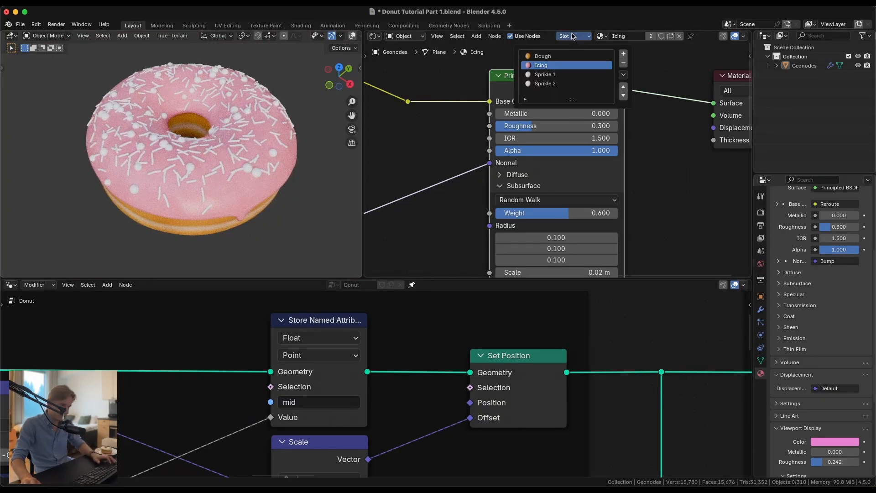
left_click(557, 74)
scroll(429, 119, "down", 5)
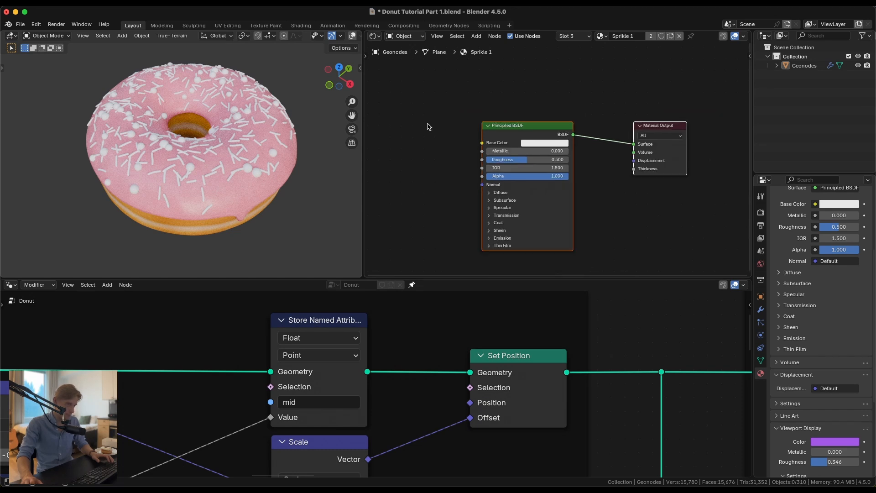
middle_click_drag(427, 126, 508, 115)
scroll(488, 122, "up", 2)
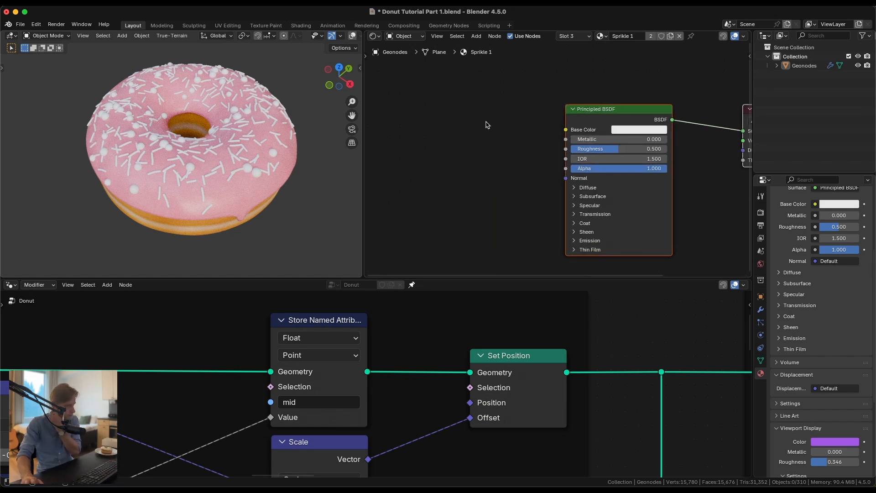
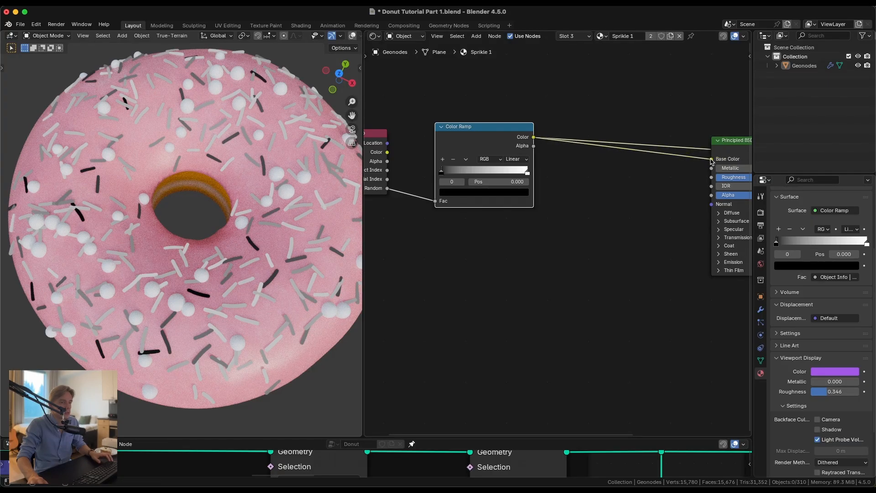
Reconnect the Sprikle 1 Principled BSDF to the material output and inspect the shaded sprinkles up close.
middle_click_drag(726, 154, 547, 157)
left_click(558, 149, "ctrl+shift")
middle_click_drag(277, 168, 276, 134)
scroll(275, 133, "up", 5)
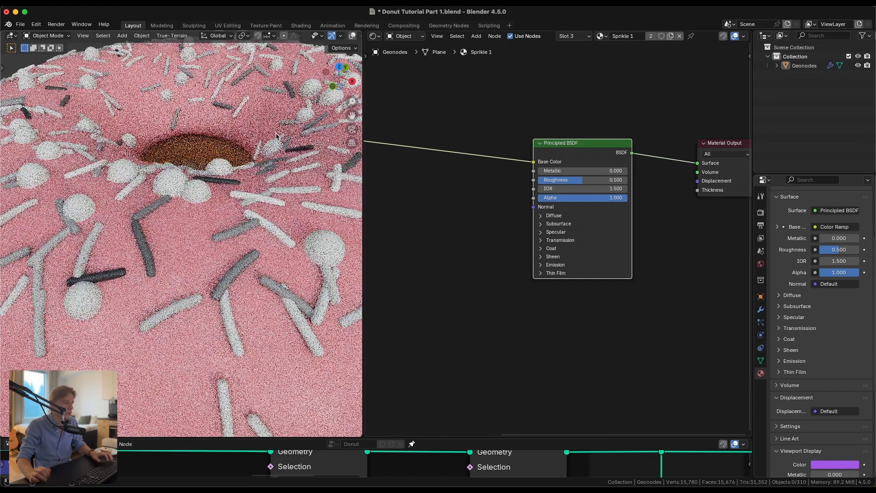
left_click(403, 58)
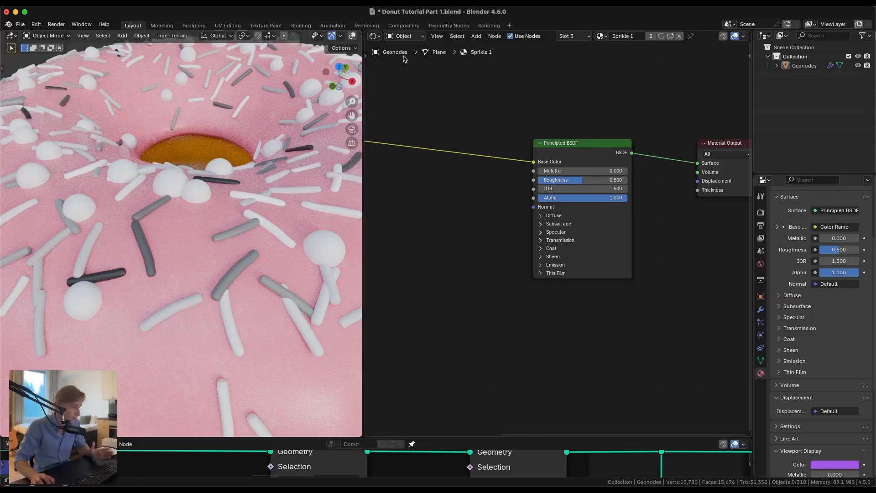
Set the sprinkle Color Ramp's interpolation to Constant and move its white stop to 0.241.
scroll(447, 91, "down", 5)
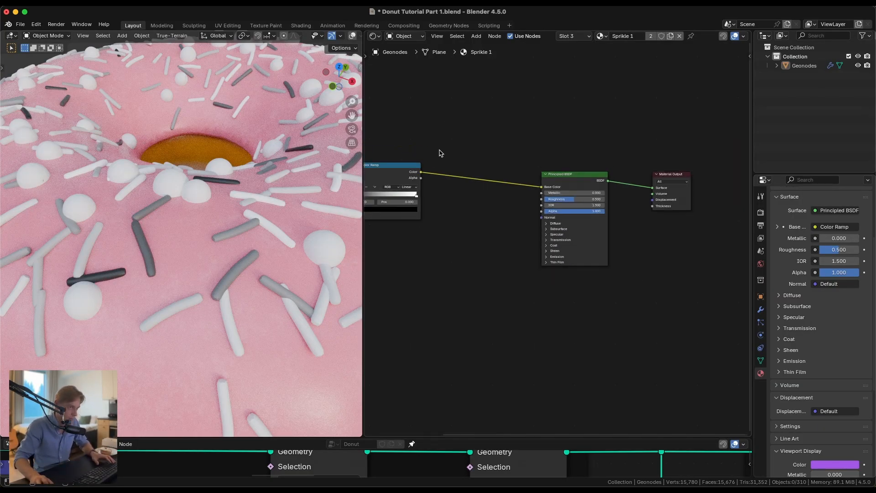
middle_click_drag(441, 204, 503, 197)
middle_click_drag(424, 163, 469, 168)
scroll(469, 167, "up", 3)
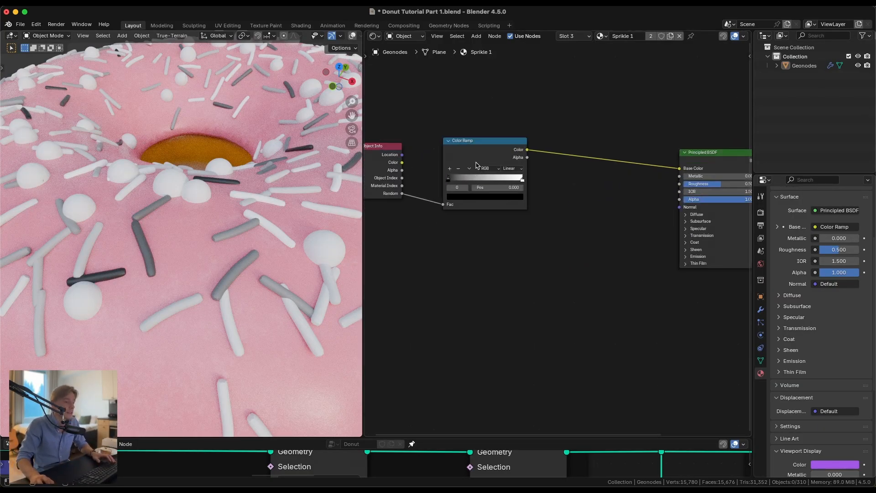
left_click(476, 165)
scroll(476, 166, "up", 3)
left_click(551, 165)
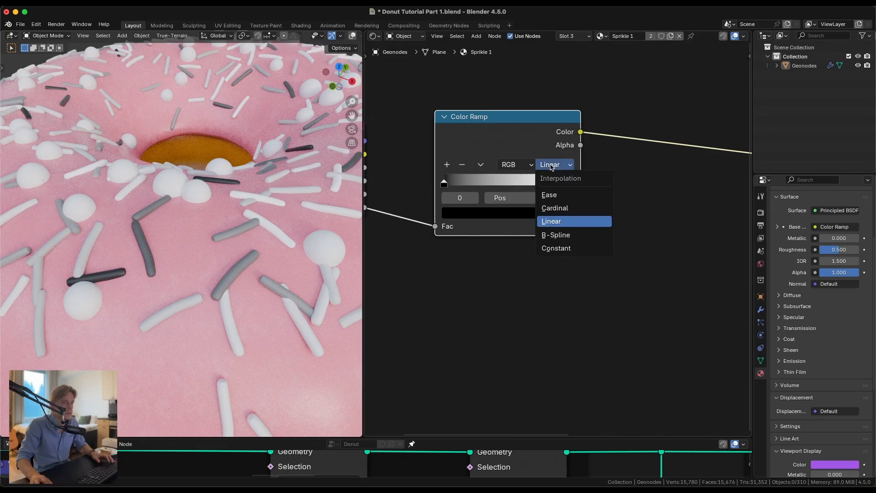
left_click(556, 248)
left_click_drag(551, 188, 475, 186)
scroll(218, 194, "down", 5)
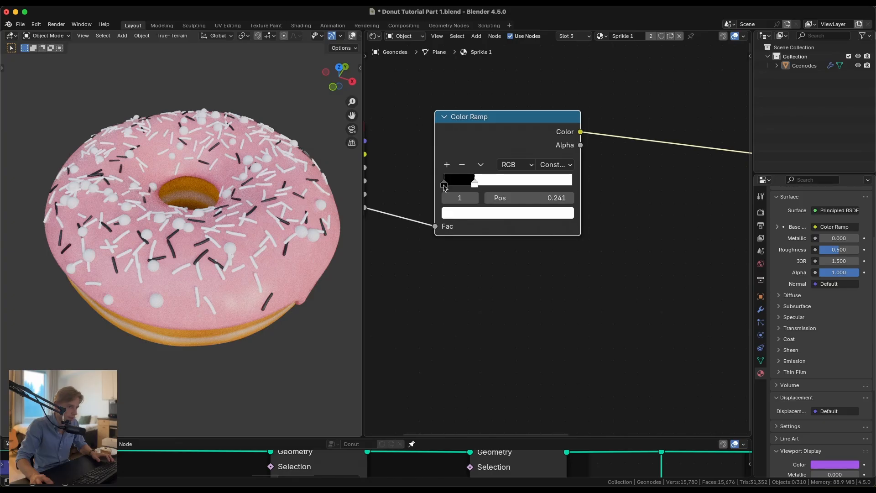
Change the sprinkle Color Ramp's first stop from black to pure white by giving its colour a value of 1.
left_click(462, 214)
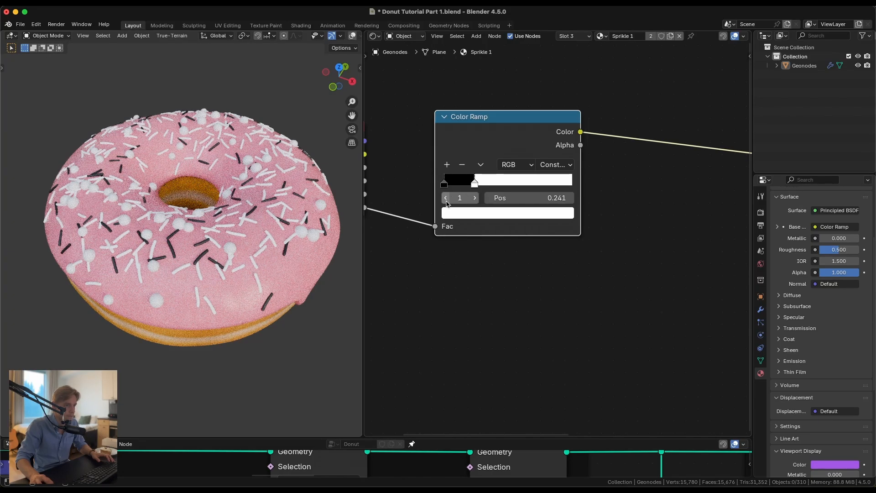
left_click(446, 199)
left_click(459, 216)
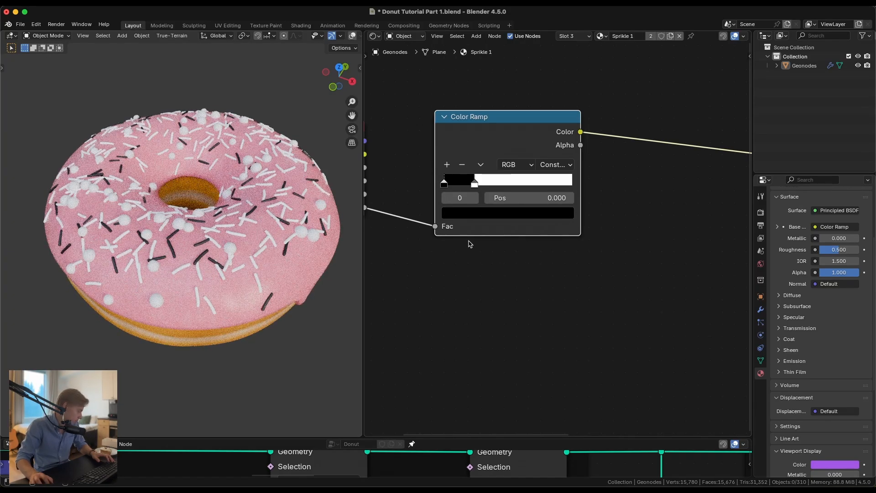
left_click(478, 214)
left_click_drag(553, 283, 553, 234)
left_click(527, 374)
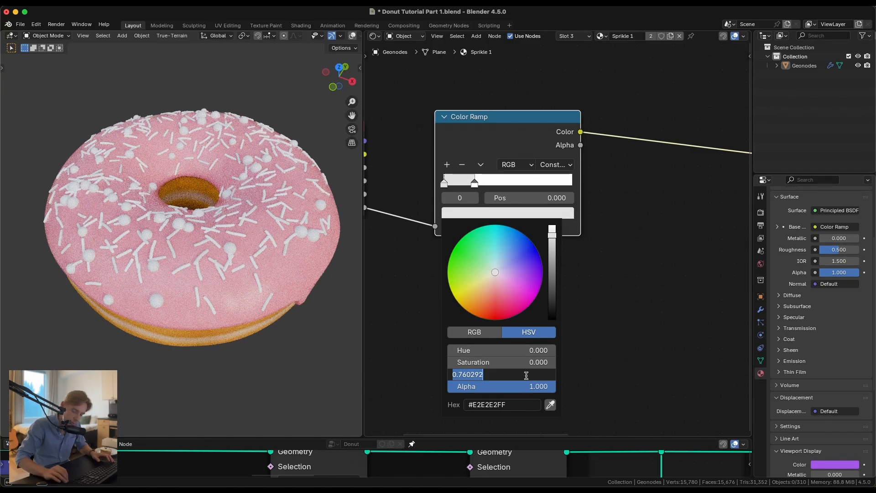
key("BackSpace")
type("1")
key("Return")
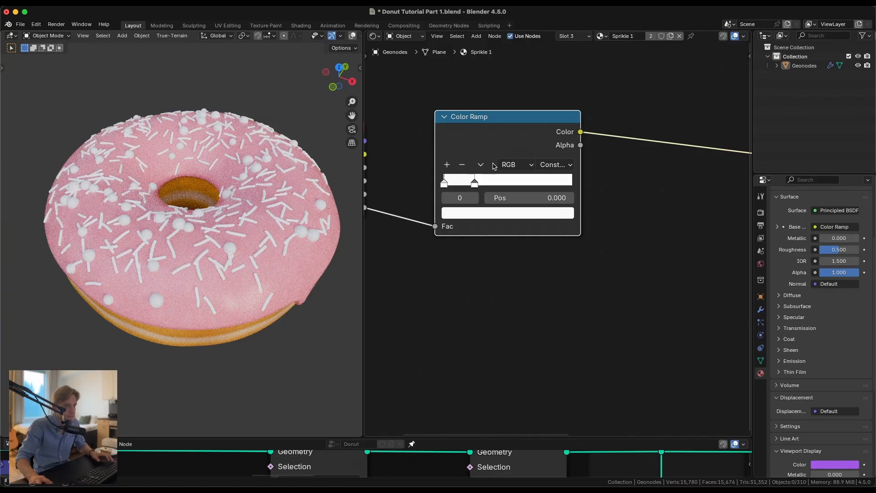
Move the Color Ramp's second stop to 0.186 and make it red with saturation 0.95 and value 0.95.
left_click_drag(475, 182, 467, 182)
left_click(477, 212)
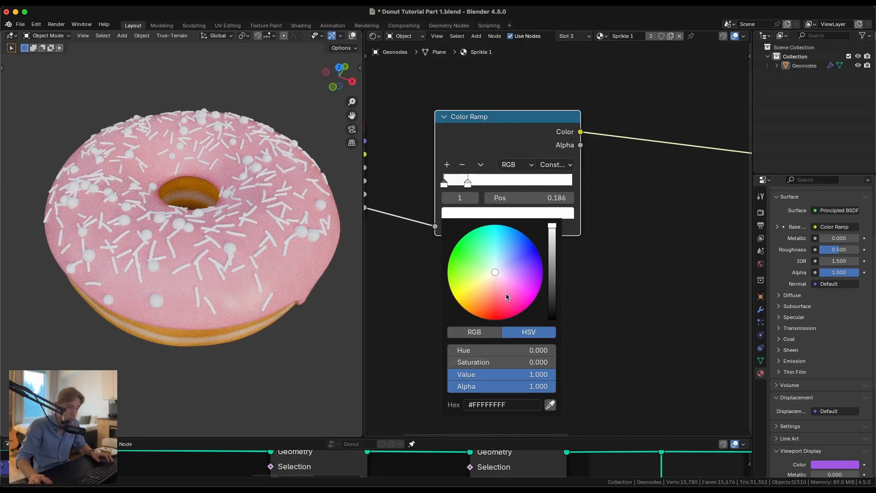
left_click_drag(461, 362, 490, 362)
left_click(489, 362)
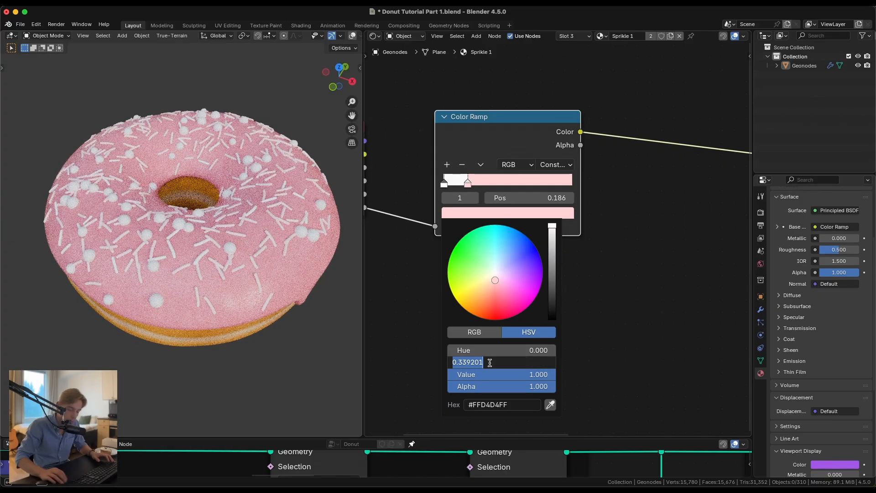
type("0.95")
key("Return")
left_click(532, 373)
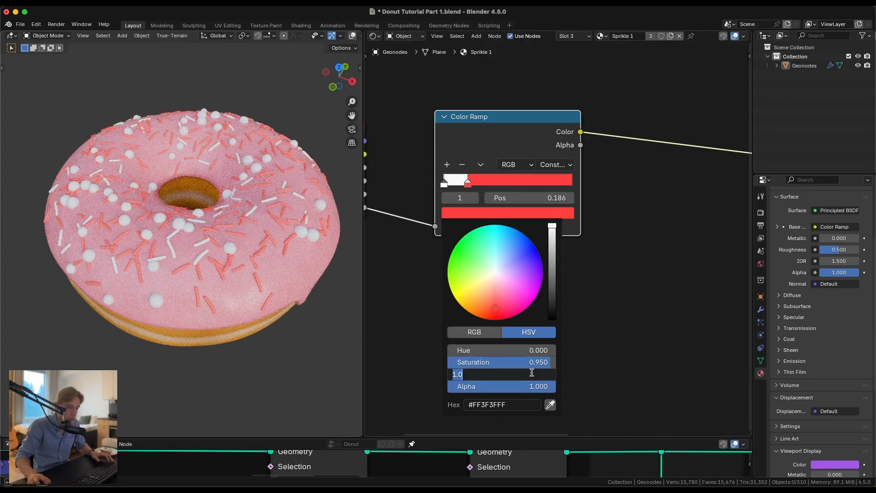
type("0.95")
key("Return")
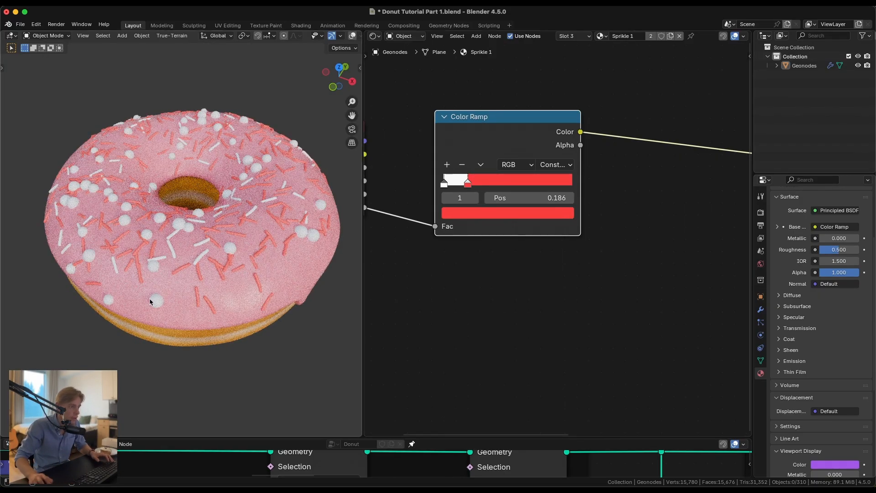
Deepen the Color Ramp's red stop by setting its saturation to 0.985 and its value to 0.8.
middle_click_drag(186, 252, 189, 258)
scroll(188, 259, "up", 2)
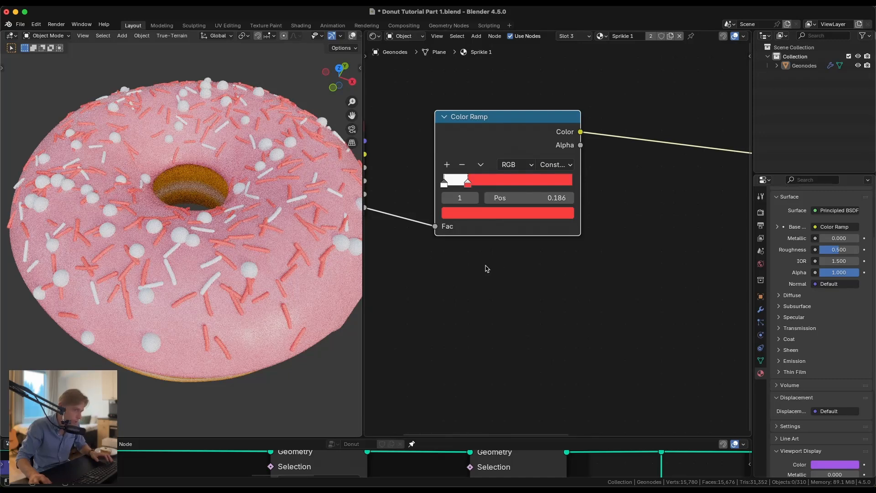
left_click(518, 211)
left_click(518, 364)
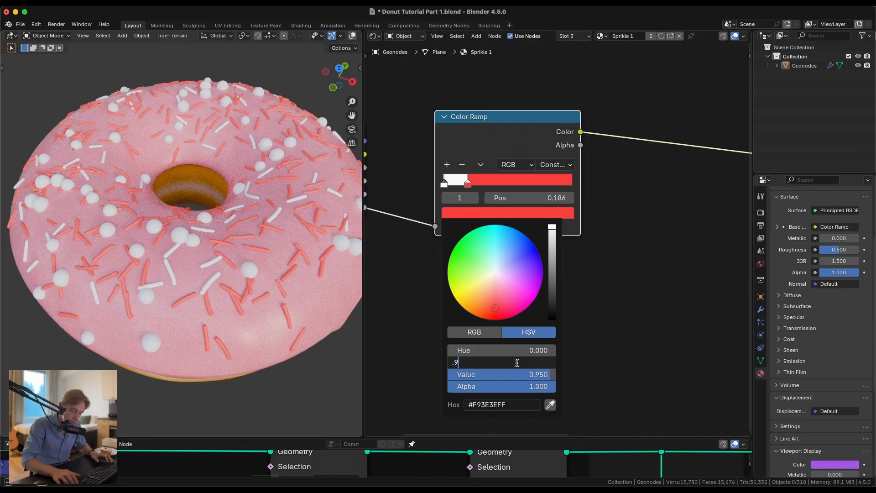
type(".985")
key("Return")
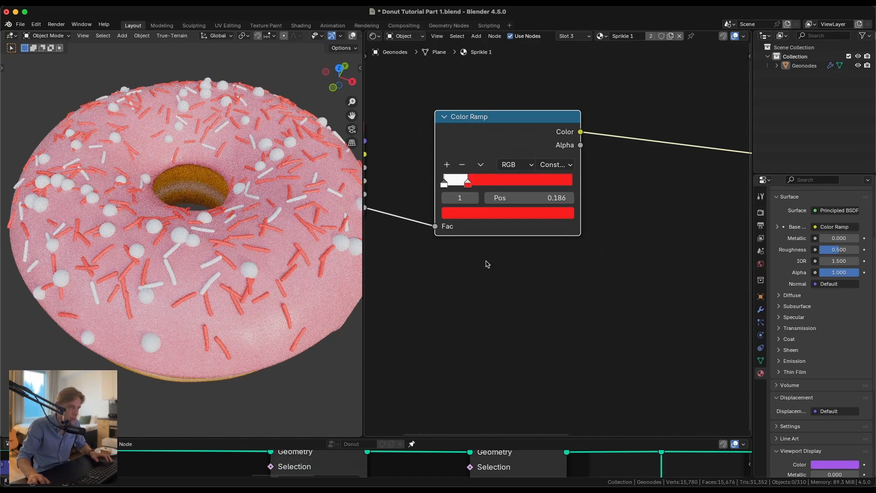
left_click(523, 215)
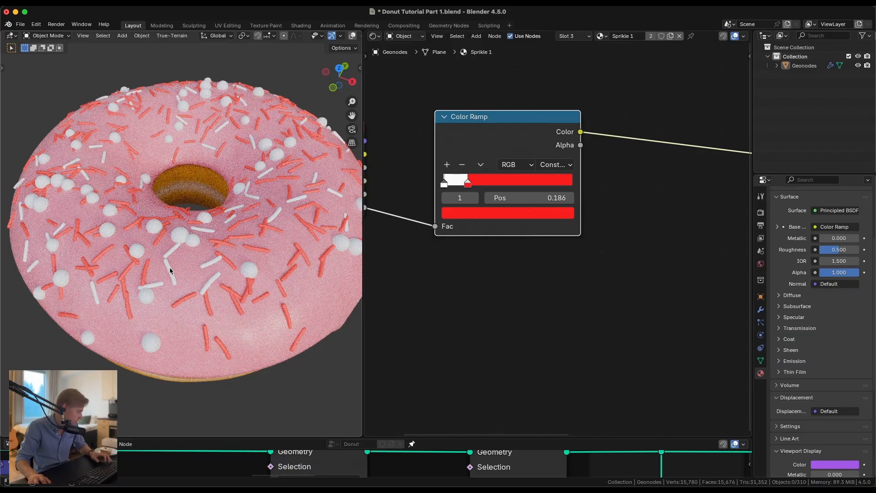
left_click(507, 214)
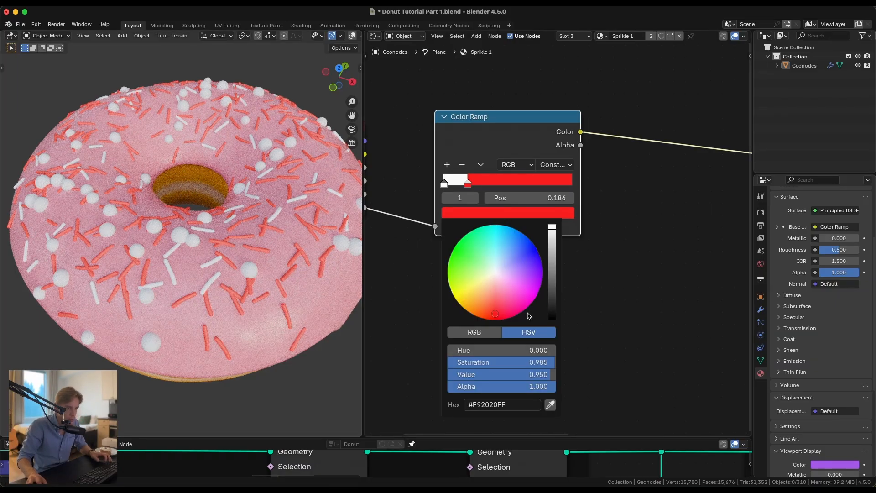
left_click(531, 376)
type(".8")
key("Return")
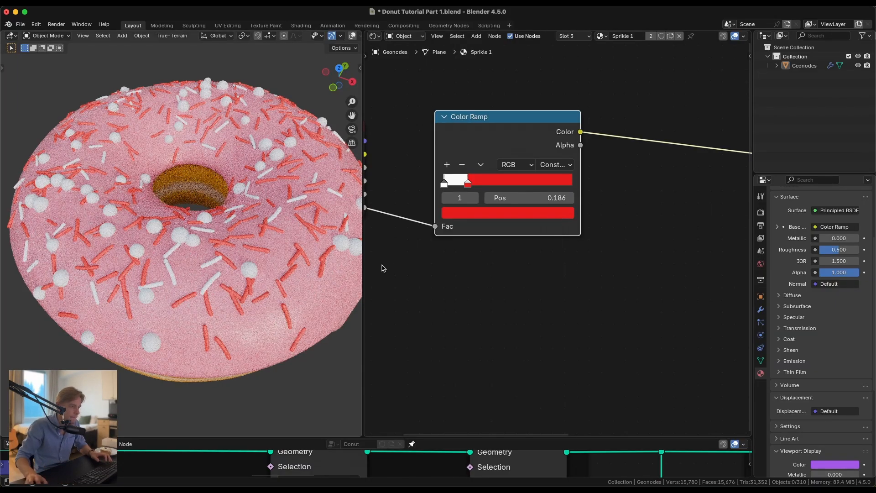
Add a third stop to the Color Ramp, colour it bright green and place it at 0.434.
middle_click_drag(208, 186, 207, 221)
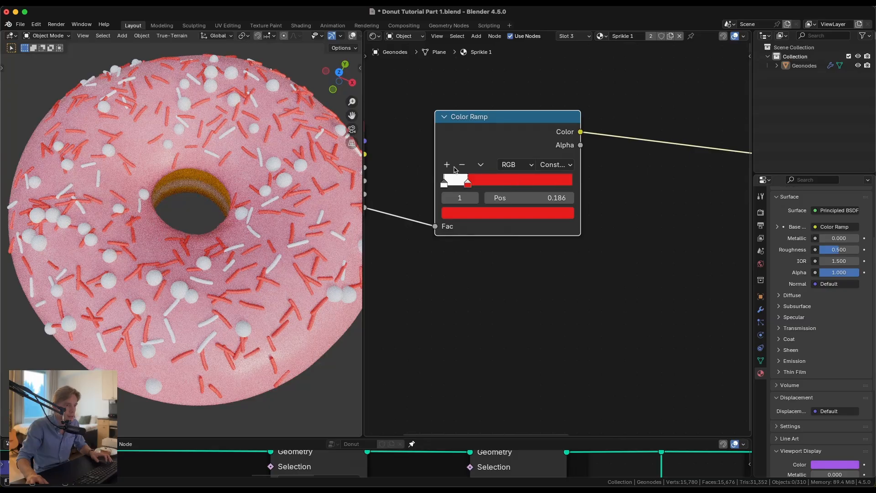
left_click(447, 165)
left_click_drag(474, 184, 485, 185)
left_click(493, 218)
left_click_drag(496, 273, 451, 252)
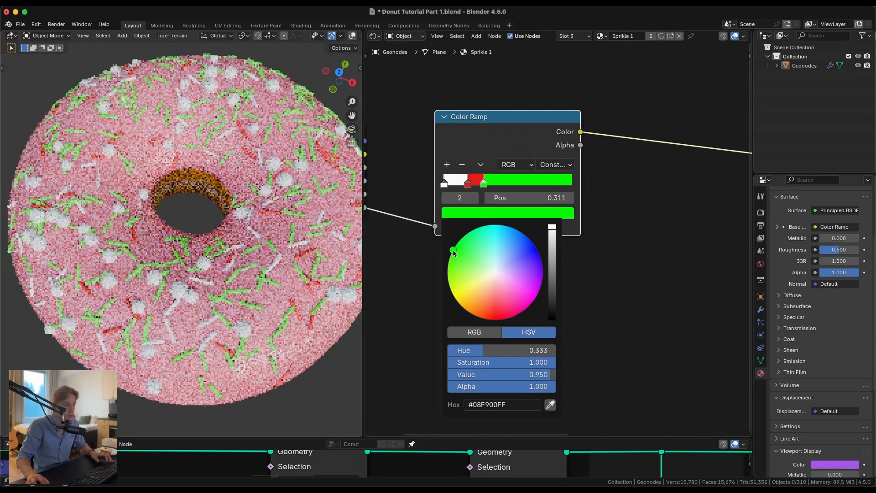
left_click_drag(484, 184, 501, 188)
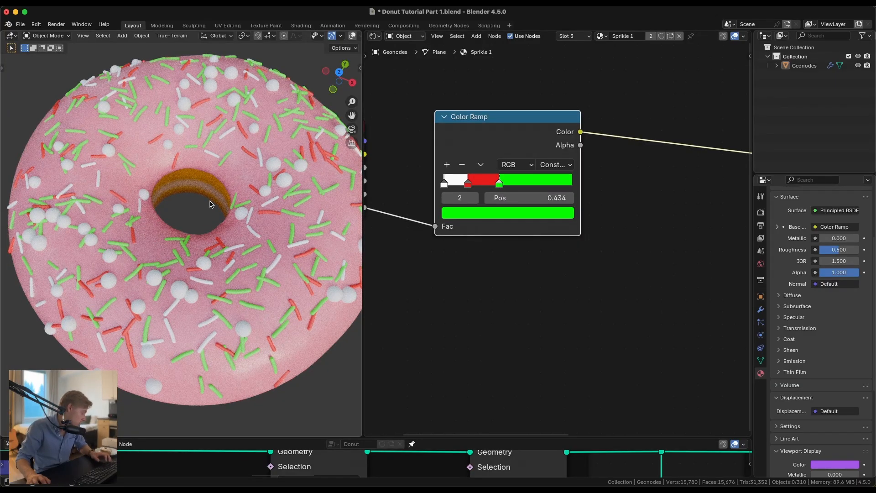
Recolour the stop at 0.434 to light purple with hue 0.753, saturation 0.726 and value 0.7.
left_click(480, 213)
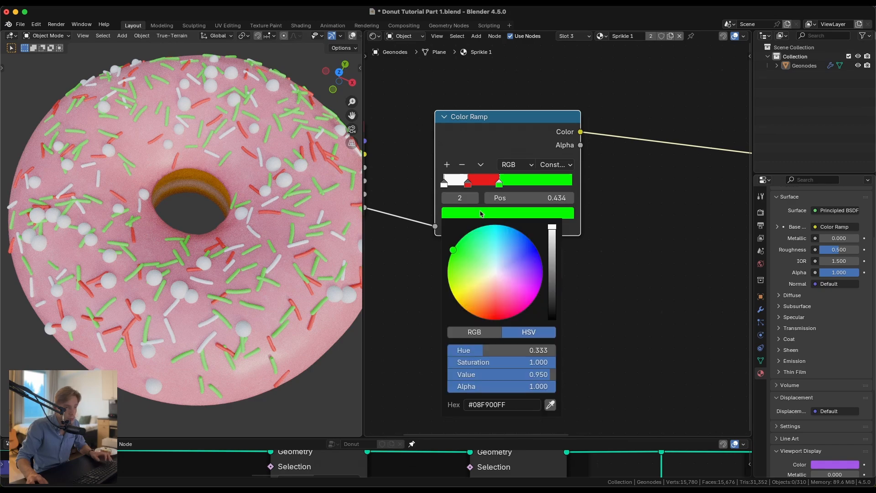
left_click_drag(534, 281, 516, 274)
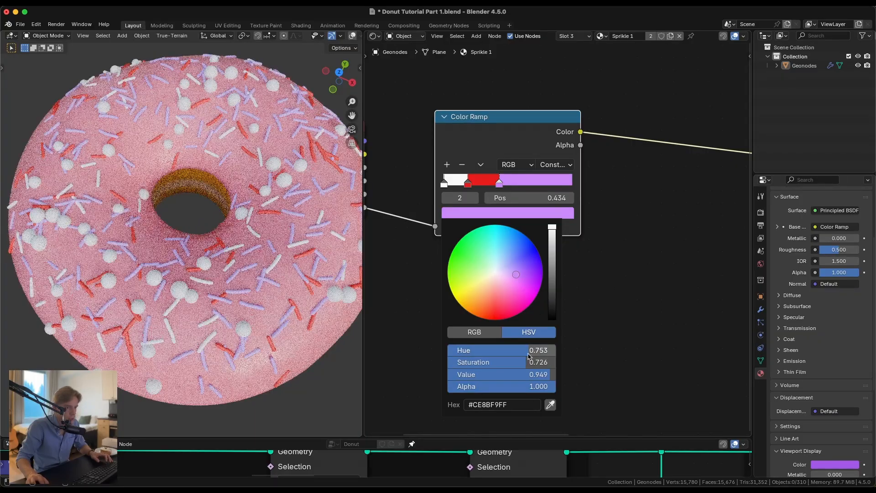
left_click(535, 377)
type("0.8")
key("Return")
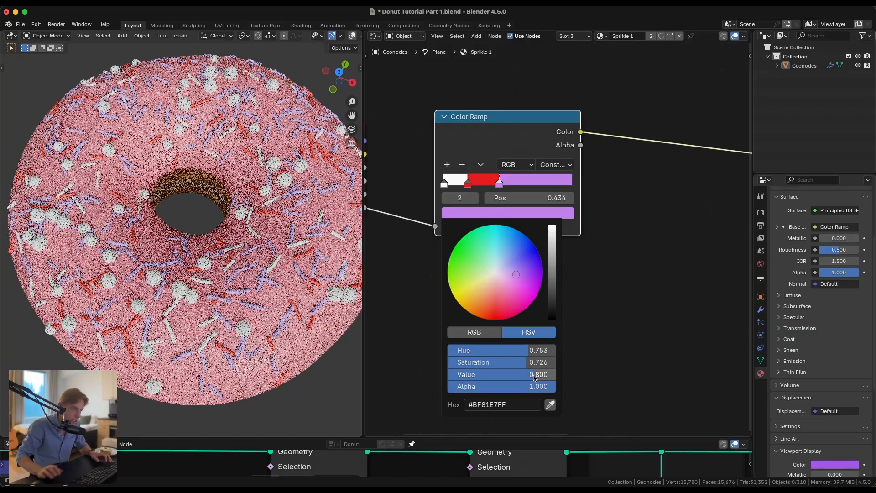
left_click(535, 377)
type("0.7")
key("Return")
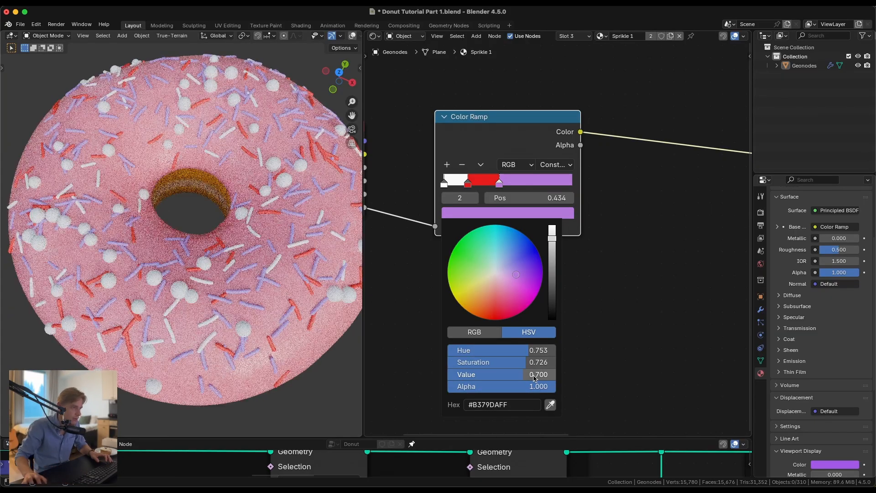
Add a fourth Color Ramp stop at 0.590 and colour it dark green with hue 0.342, saturation 0.853 and value 0.313.
middle_click_drag(247, 230, 243, 200)
scroll(243, 199, "down", 2)
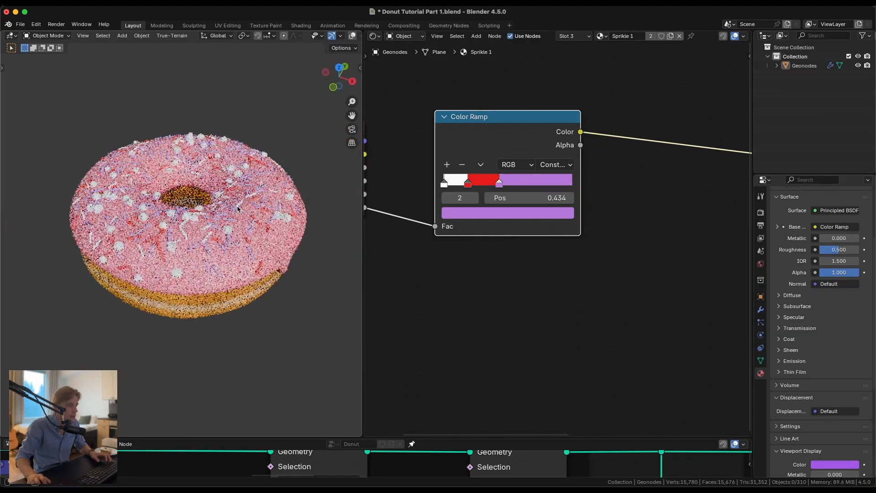
scroll(523, 180, "up", 1)
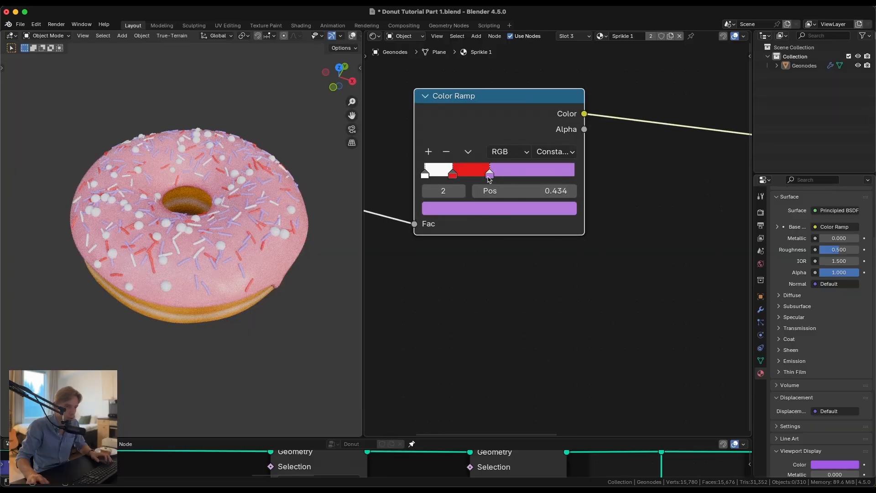
left_click(428, 152)
left_click_drag(473, 172, 517, 177)
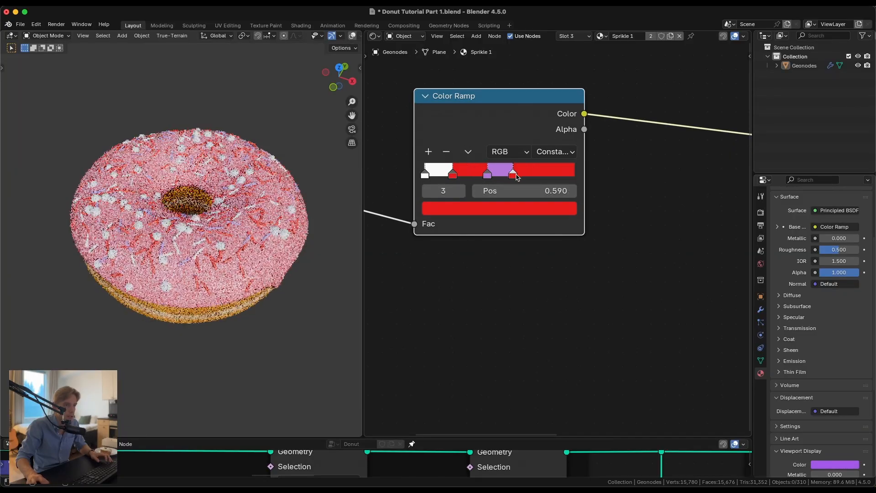
left_click(519, 210)
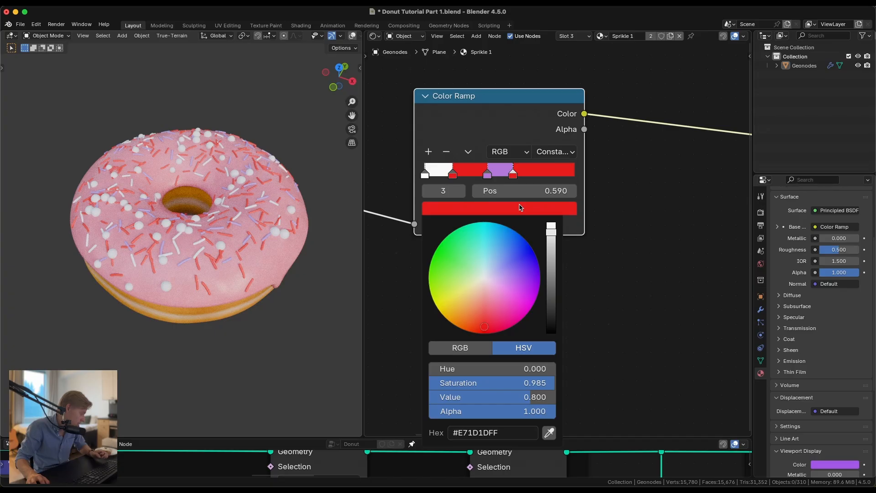
left_click(454, 258)
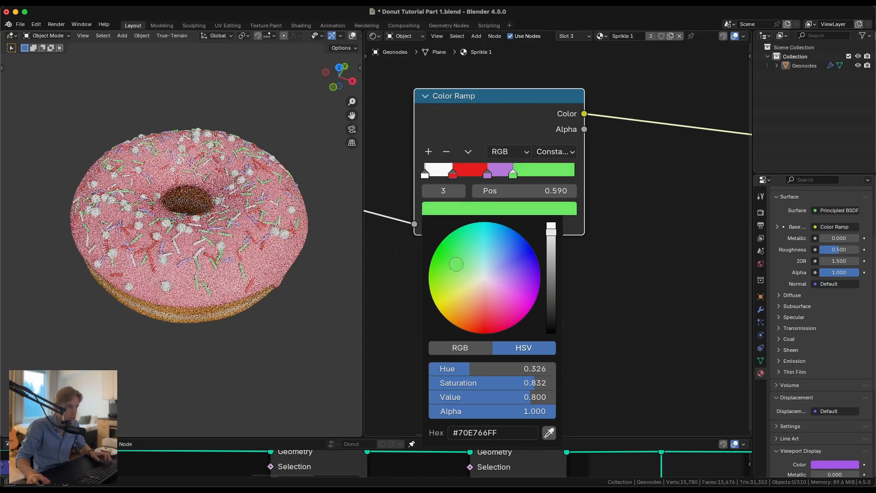
left_click_drag(454, 263, 454, 258)
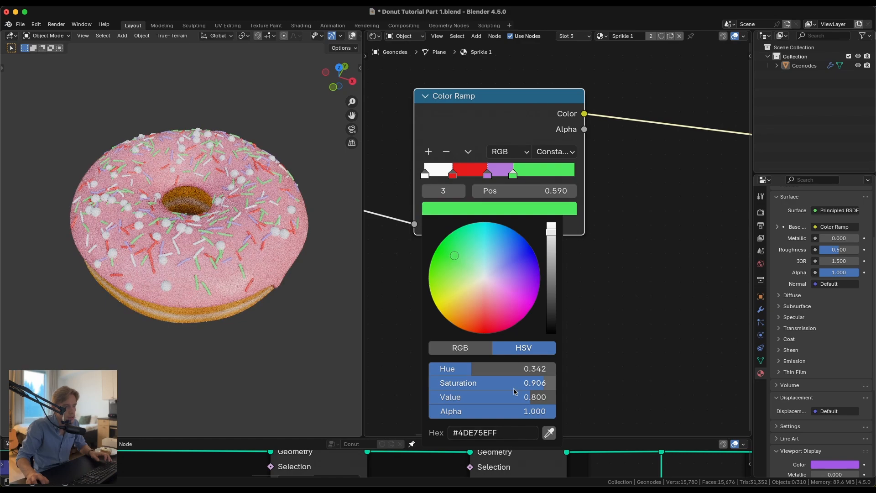
mouse_move(513, 388)
left_mouse_down()
mouse_move(471, 397)
mouse_move(507, 388)
left_mouse_up()
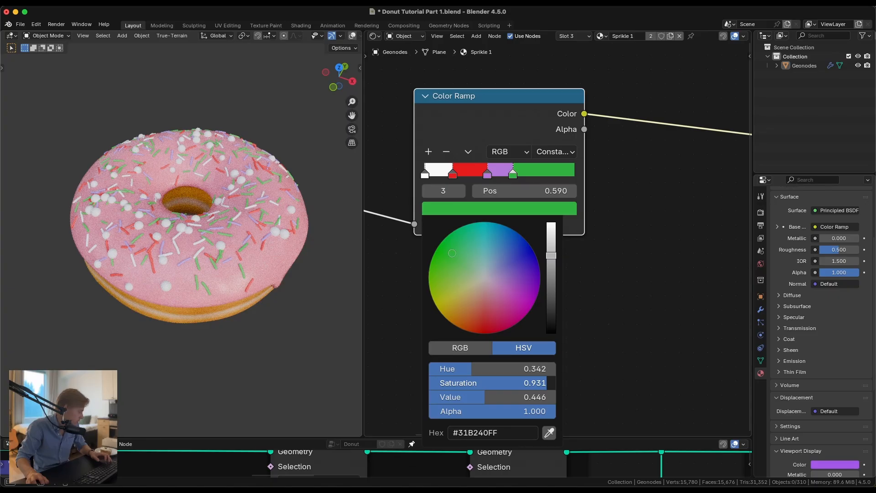
left_click_drag(485, 397, 463, 383)
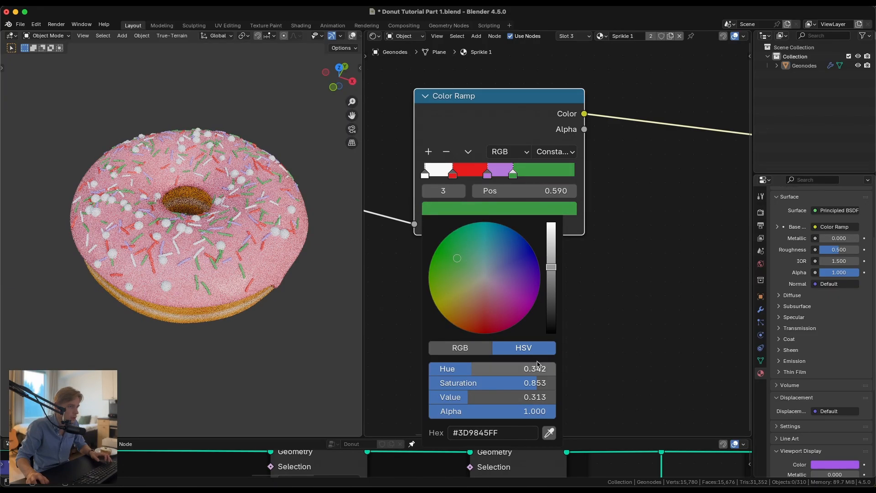
Add a fifth Color Ramp stop at 0.691 and colour it yellow with hue 0.119, saturation 0.956 and value about 0.79.
scroll(214, 247, "up", 10)
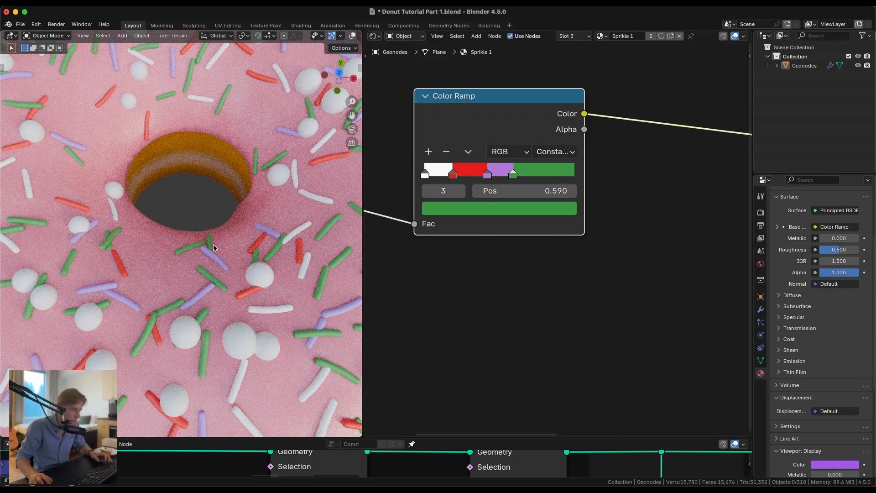
left_click(428, 152)
left_click_drag(502, 174, 528, 173)
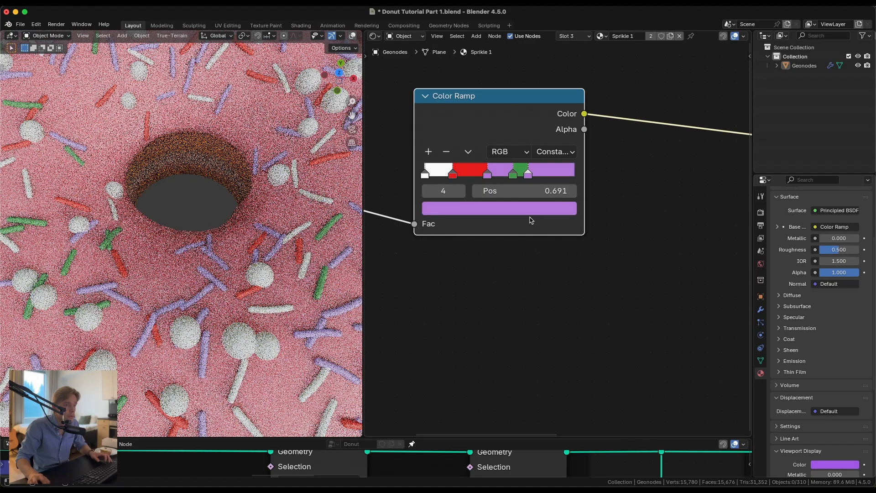
left_click(528, 209)
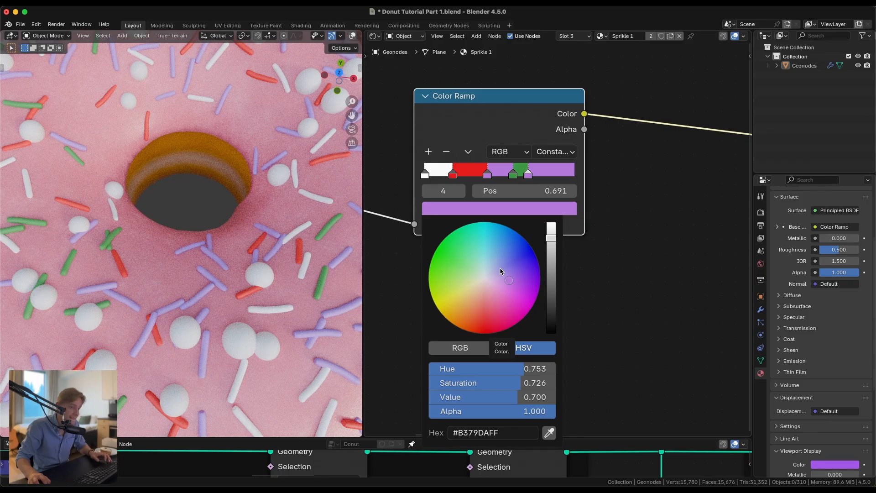
left_click_drag(500, 268, 451, 305)
left_click_drag(518, 397, 546, 397)
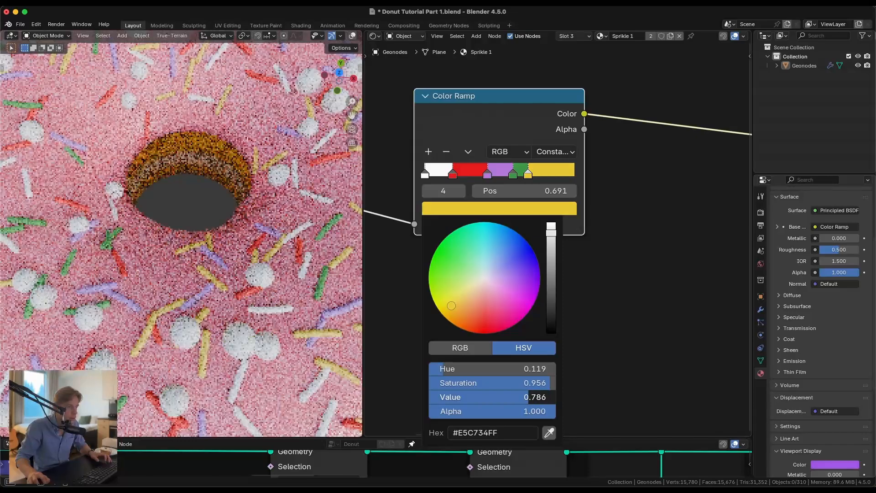
Add a sixth Color Ramp stop at 0.777 and colour it bright cyan.
scroll(244, 244, "down", 5)
middle_click_drag(244, 245, 242, 232)
scroll(243, 231, "up", 4)
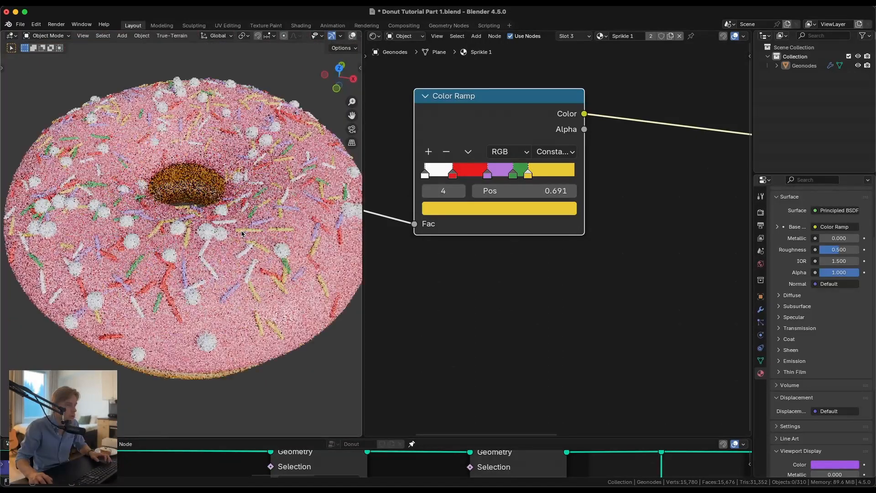
left_click(428, 152)
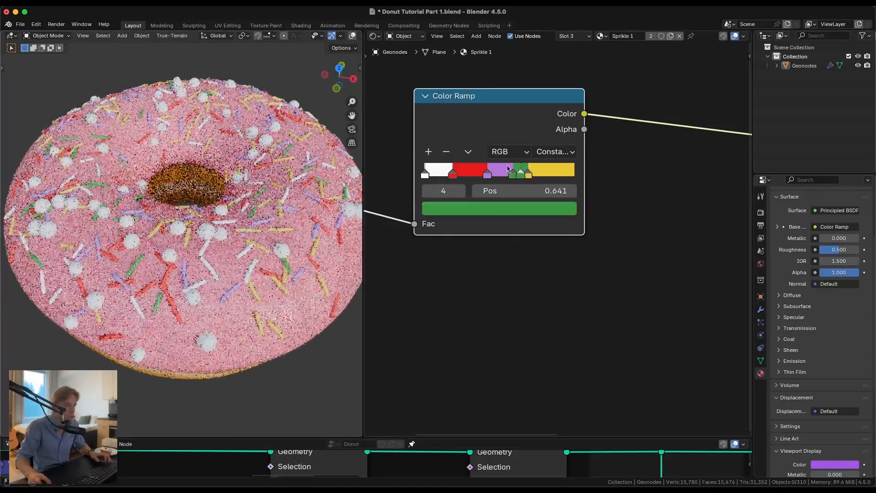
left_click_drag(524, 175, 541, 174)
left_click(536, 214)
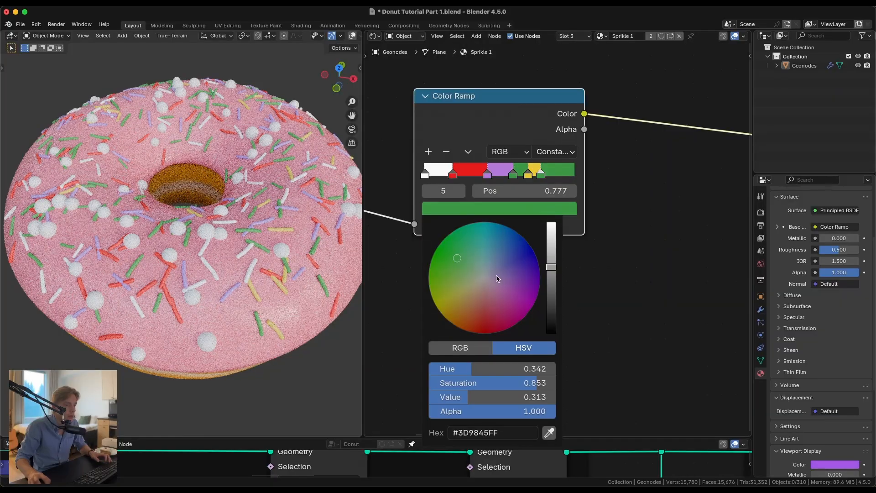
left_click(494, 237)
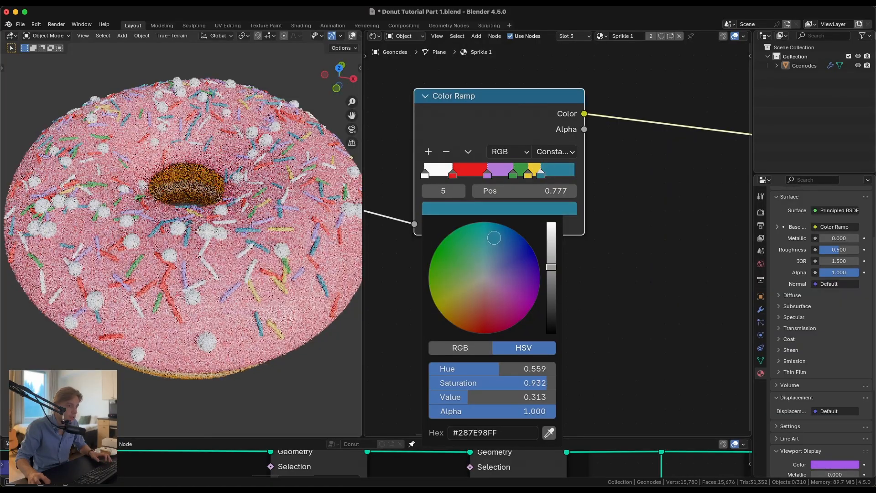
left_click_drag(494, 238, 488, 244)
mouse_move(465, 398)
left_mouse_down()
mouse_move(526, 397)
mouse_move(545, 387)
left_mouse_up()
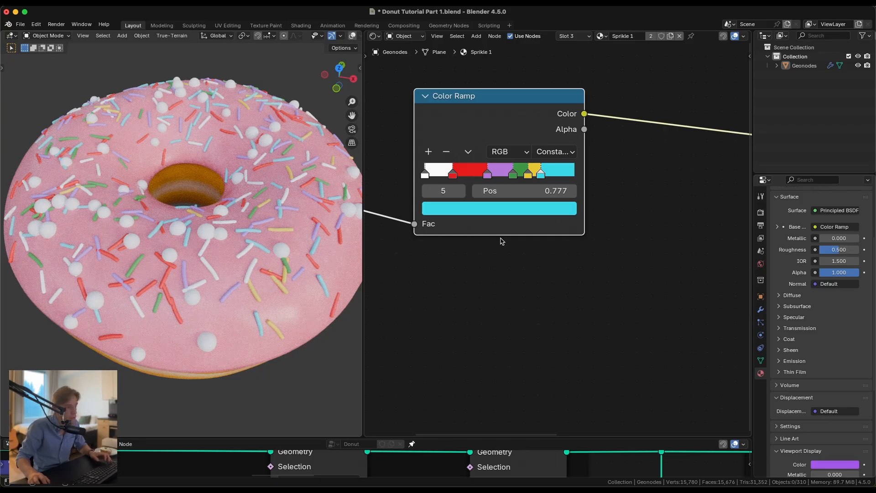
Add a seventh Color Ramp stop at 0.866 and colour it orange with hue 0.050, saturation 0.962 and value 0.808.
scroll(254, 242, "down", 6)
middle_click_drag(268, 229, 273, 223)
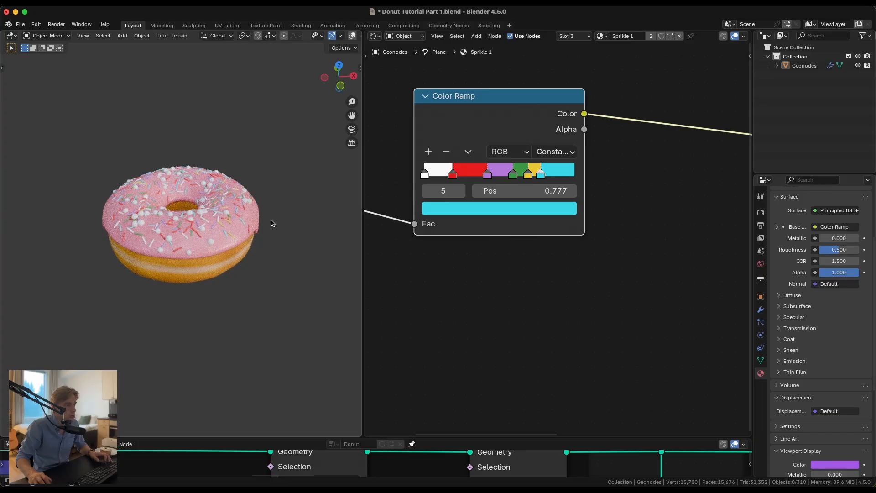
scroll(558, 183, "up", 1)
left_click(417, 144)
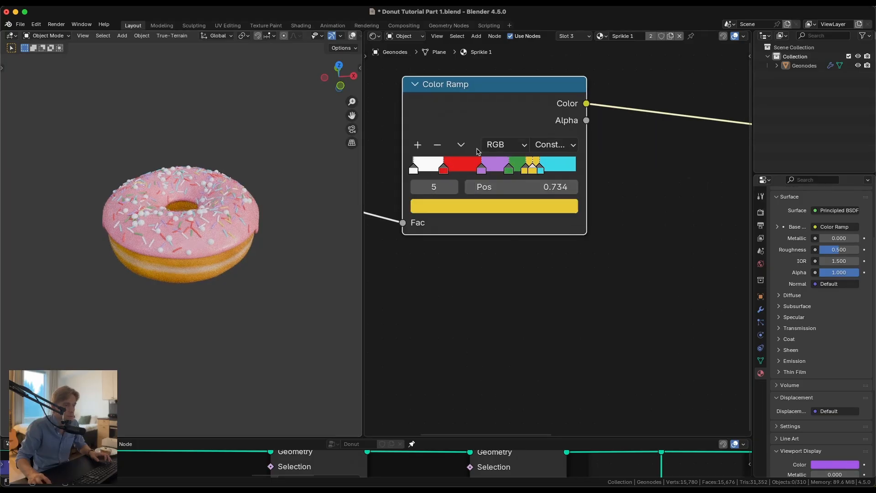
left_click_drag(532, 170, 554, 170)
left_click(468, 209)
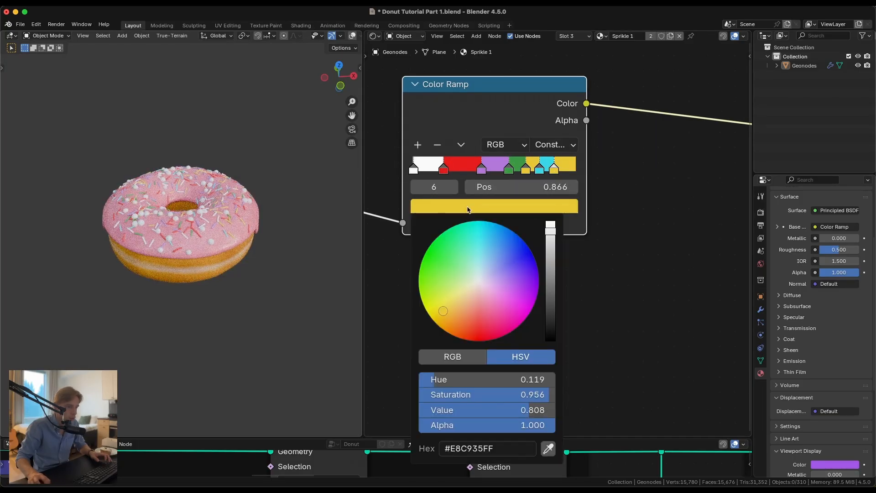
left_click(450, 323)
Shift the coloured Color Ramp stops closer to the white one, placing the yellow stop at 0.432 and the orange stop at 0.748.
scroll(207, 253, "up", 8)
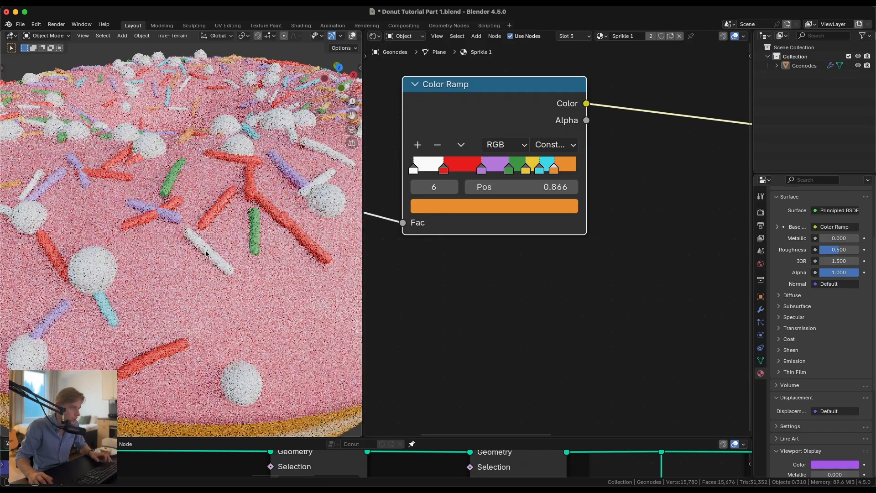
scroll(206, 253, "down", 5)
left_click_drag(444, 169, 451, 170)
left_click(481, 170)
left_click_drag(509, 170, 483, 170)
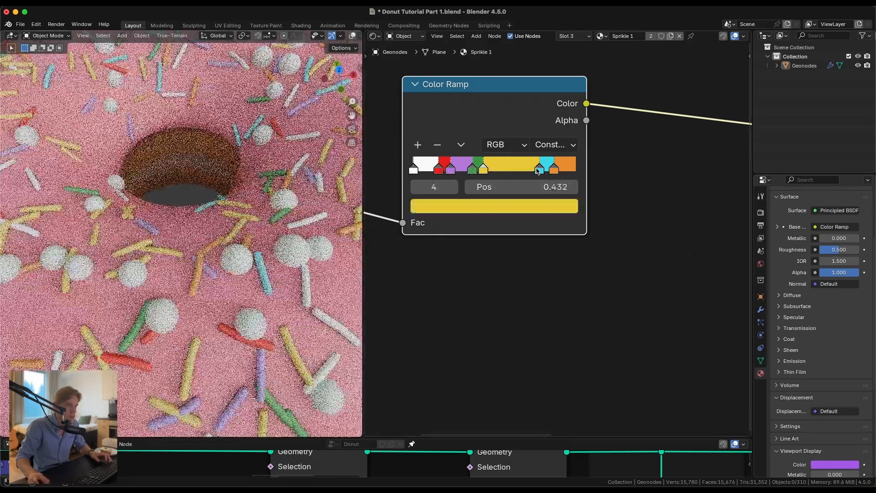
mouse_move(538, 170)
left_mouse_down()
mouse_move(500, 169)
mouse_move(545, 171)
mouse_move(535, 172)
left_mouse_up()
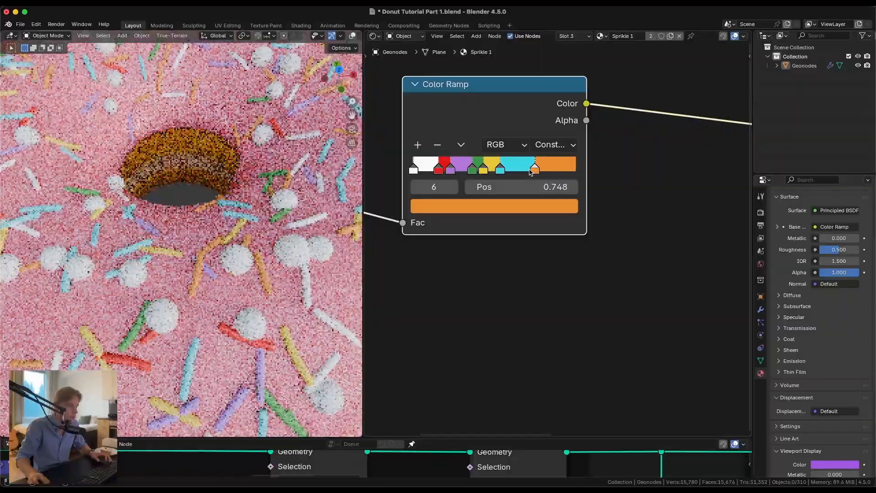
Brighten the orange stop's colour with saturation 0.969, and distribute all Color Ramp stops evenly from the left.
left_click(477, 210)
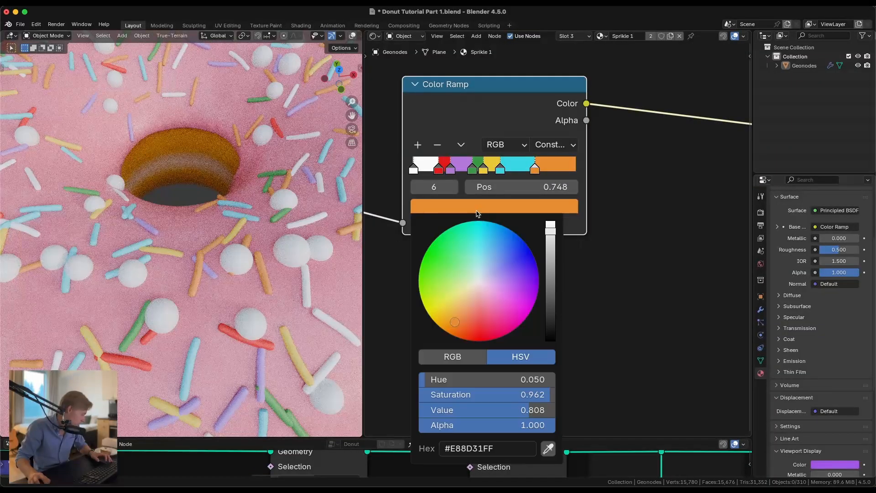
left_click_drag(455, 321, 452, 324)
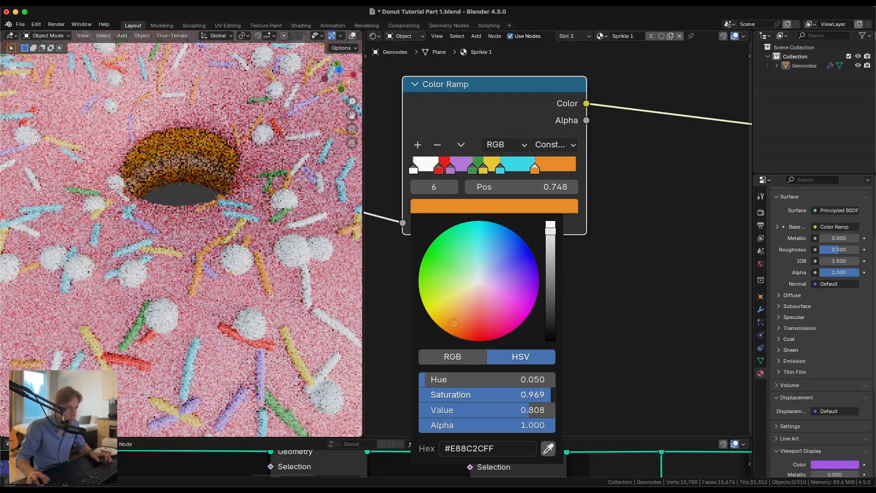
left_click_drag(530, 410, 555, 396)
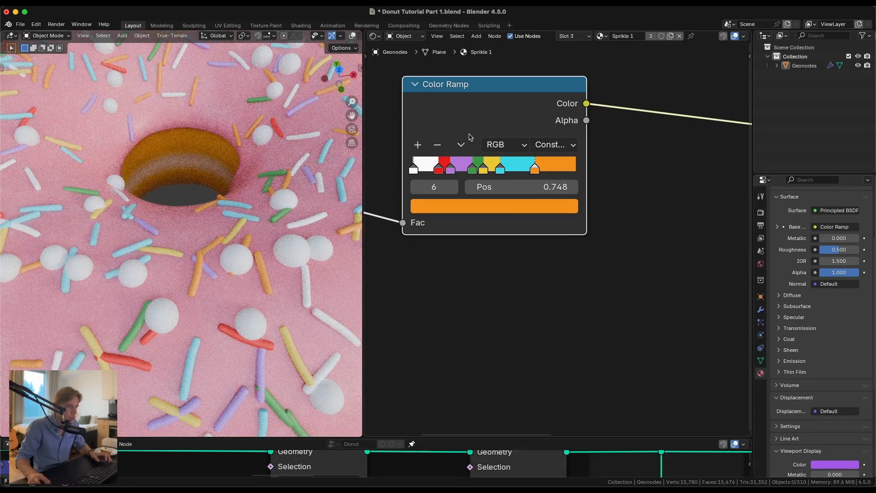
left_click(461, 145)
left_click(498, 177)
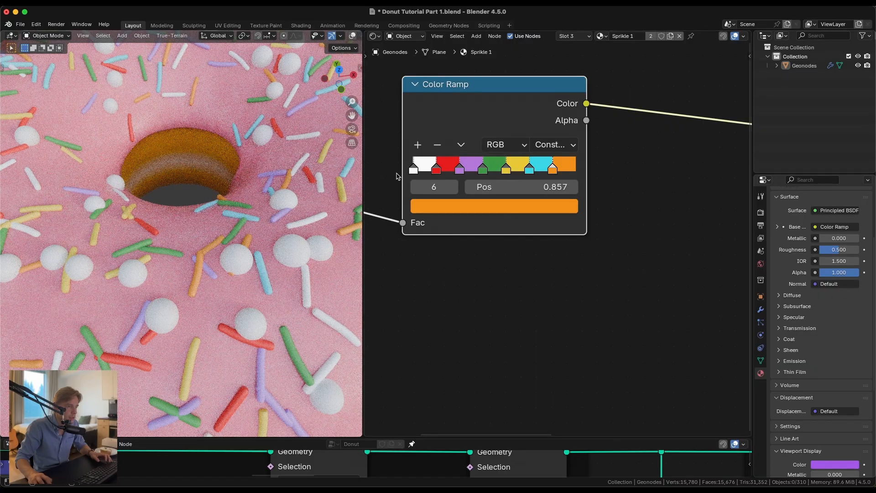
Fine-tune the Color Ramp stops, placing red at 0.116, yellow at 0.612, cyan at about 0.70 and orange at 0.862, and nudging purple slightly.
scroll(247, 232, "down", 5)
scroll(274, 210, "up", 2)
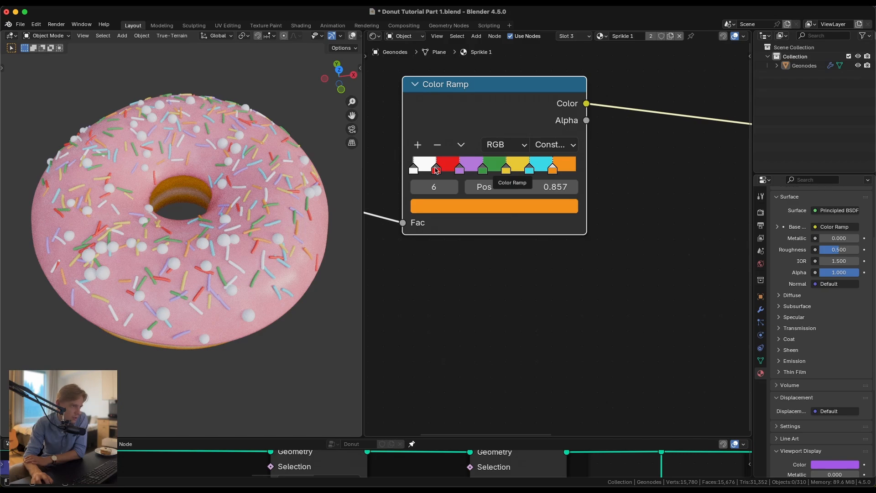
left_click_drag(436, 170, 433, 170)
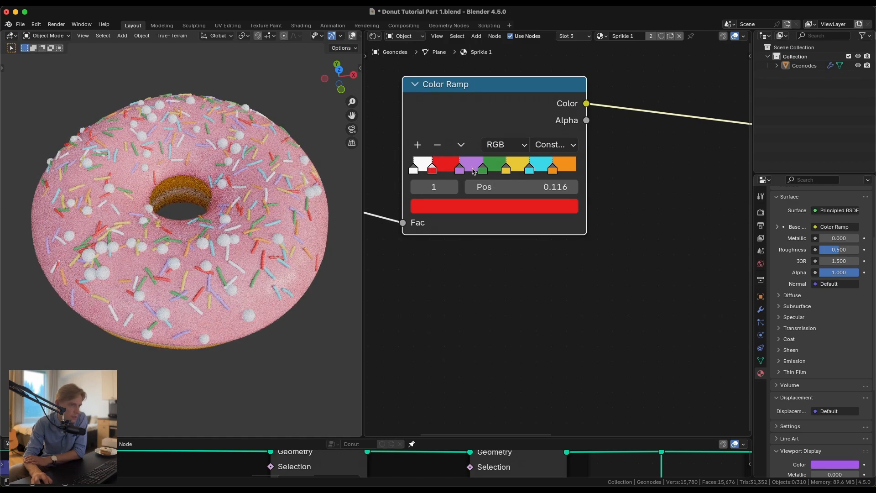
left_click_drag(460, 170, 516, 172)
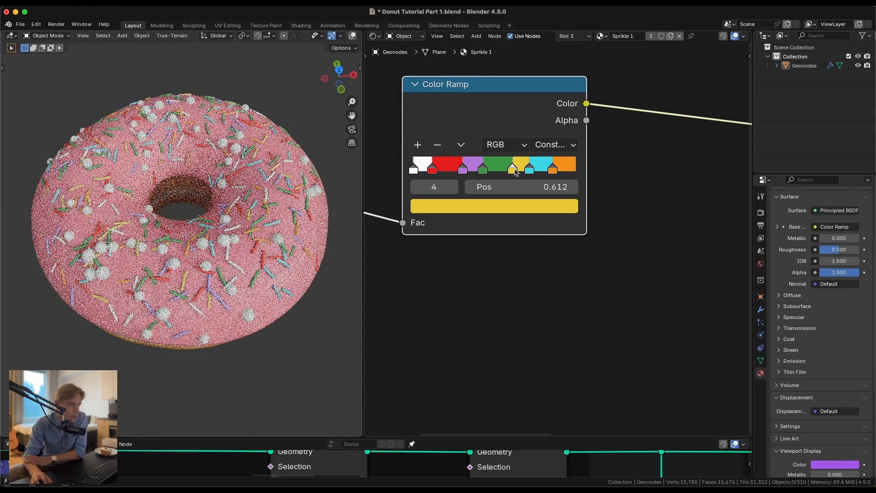
left_click(529, 170)
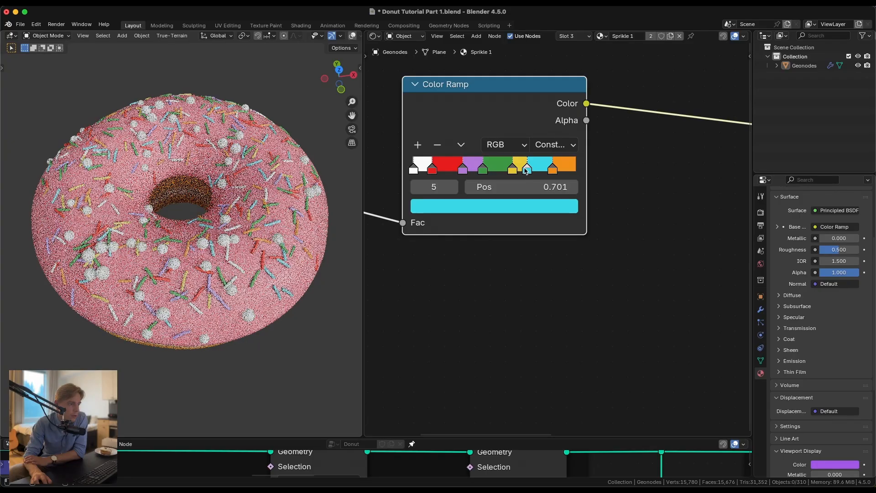
left_click_drag(553, 170, 553, 171)
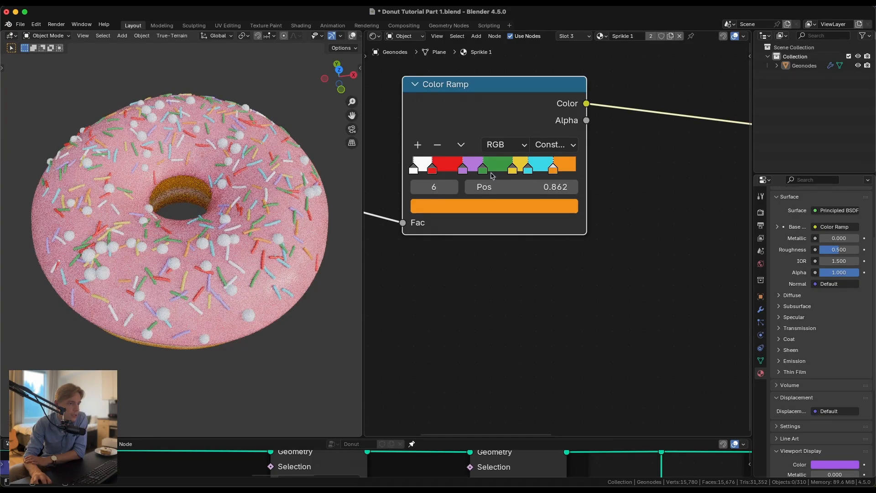
Move the Object Info and Color Ramp nodes farther away from the Principled BSDF node.
scroll(313, 212, "down", 4)
middle_click_drag(281, 198, 226, 223)
scroll(287, 209, "up", 4)
scroll(301, 199, "down", 3)
scroll(269, 201, "up", 6)
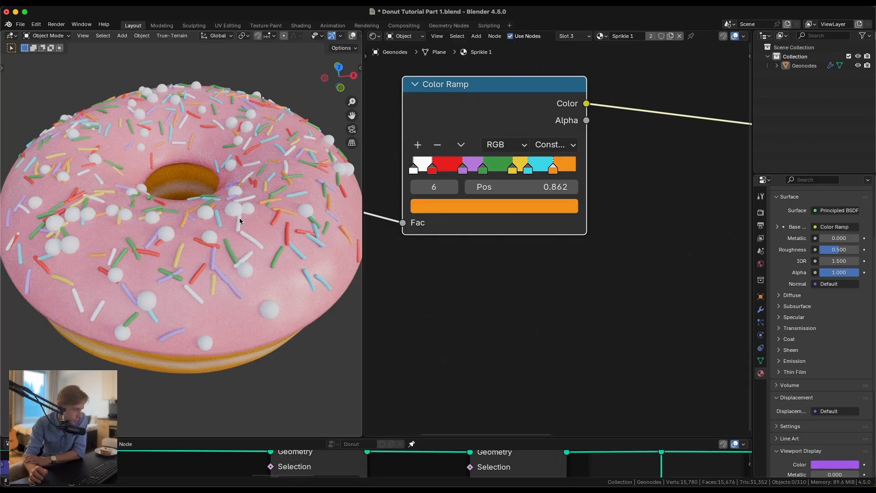
scroll(533, 189, "down", 4)
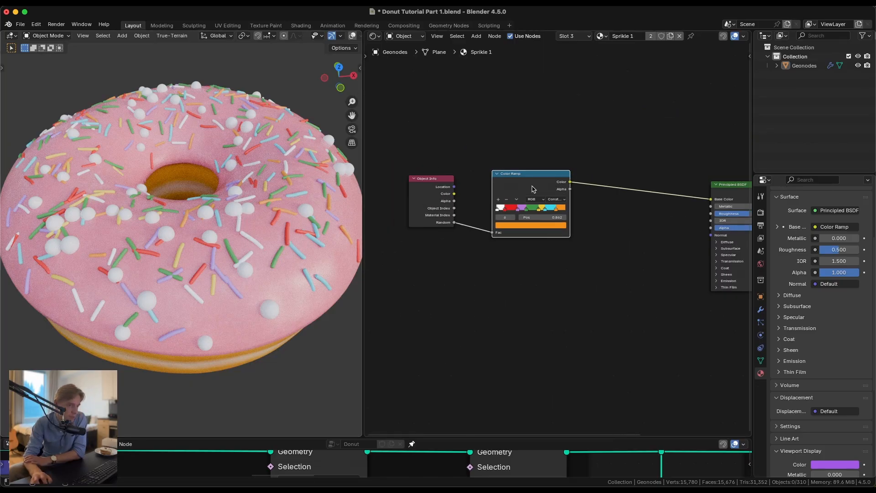
left_click_drag(533, 189, 523, 178)
left_click_drag(423, 154, 521, 249)
left_click_drag(522, 183, 475, 188)
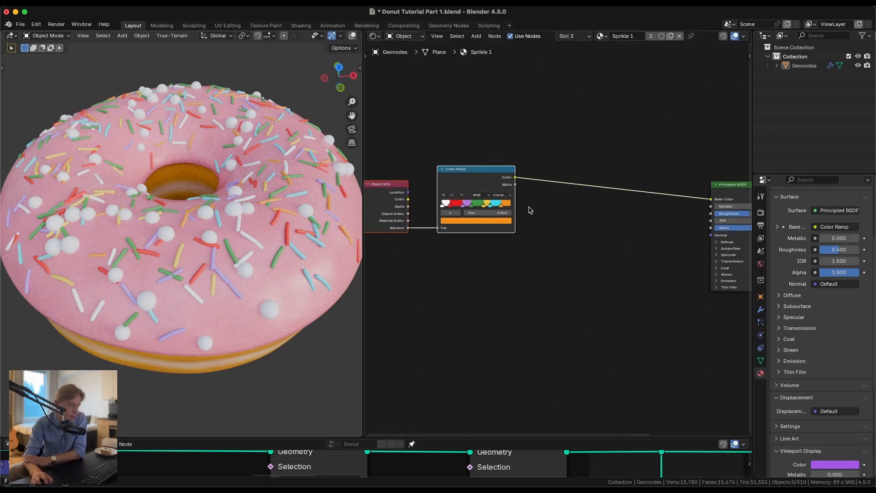
scroll(537, 211, "up", 3)
left_click(541, 211)
Add a Noise Texture node just below the Color Ramp in the Sprikle 1 material.
scroll(238, 233, "up", 5)
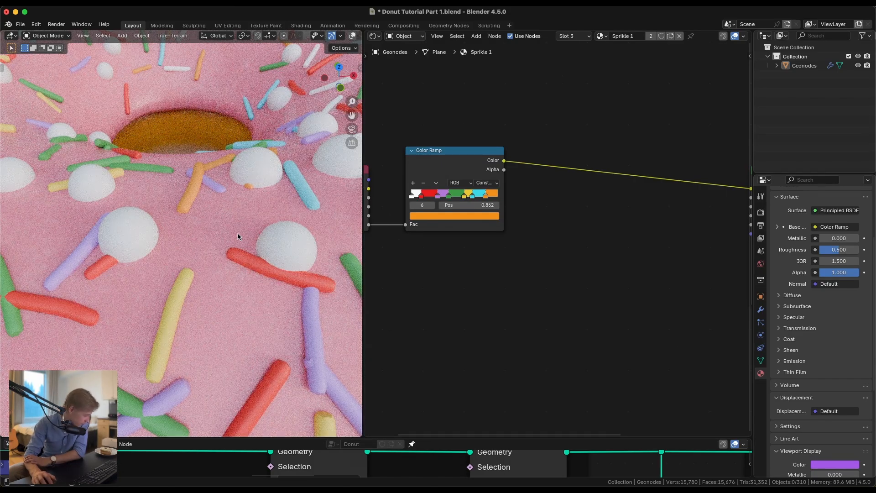
scroll(237, 235, "down", 5)
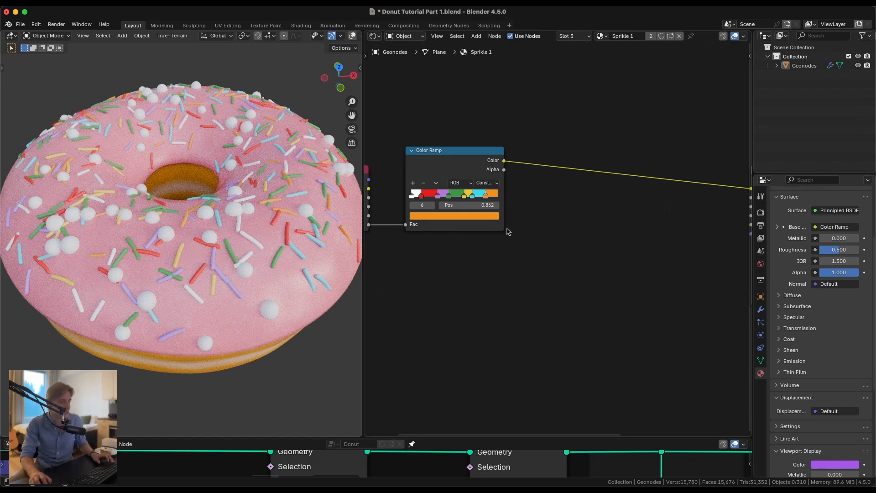
scroll(232, 259, "up", 10)
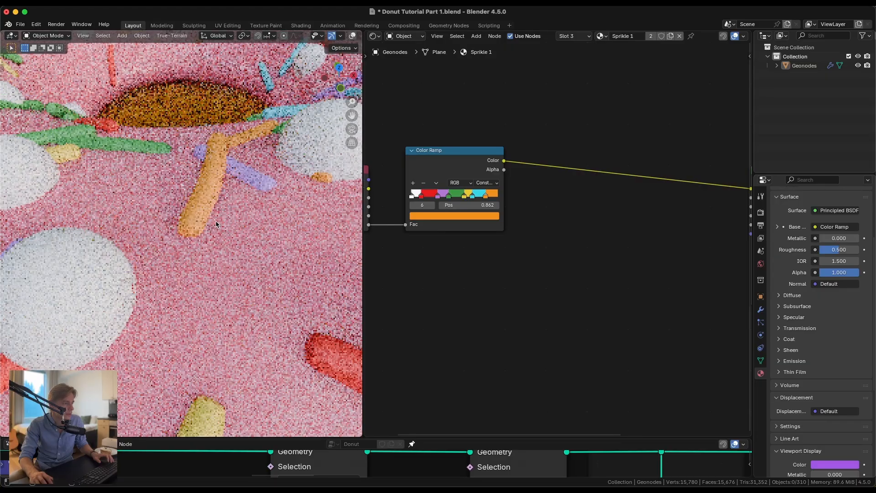
scroll(221, 224, "down", 3)
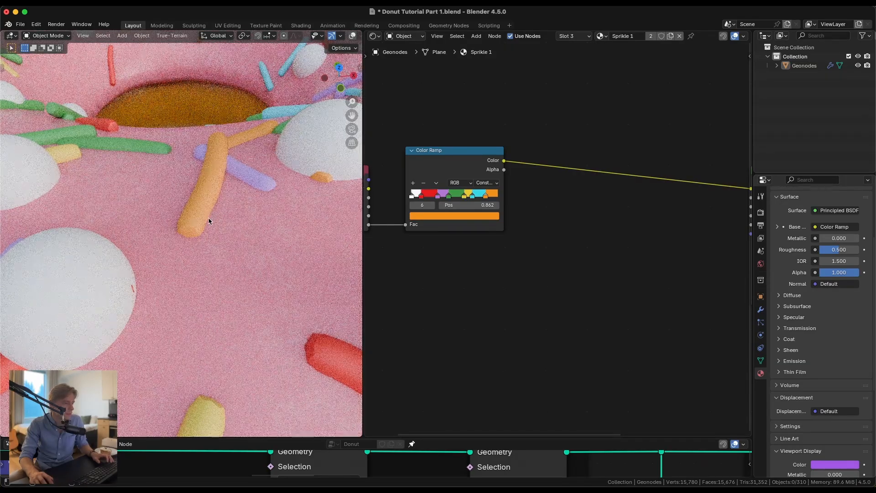
scroll(209, 221, "down", 2)
key("shift+a")
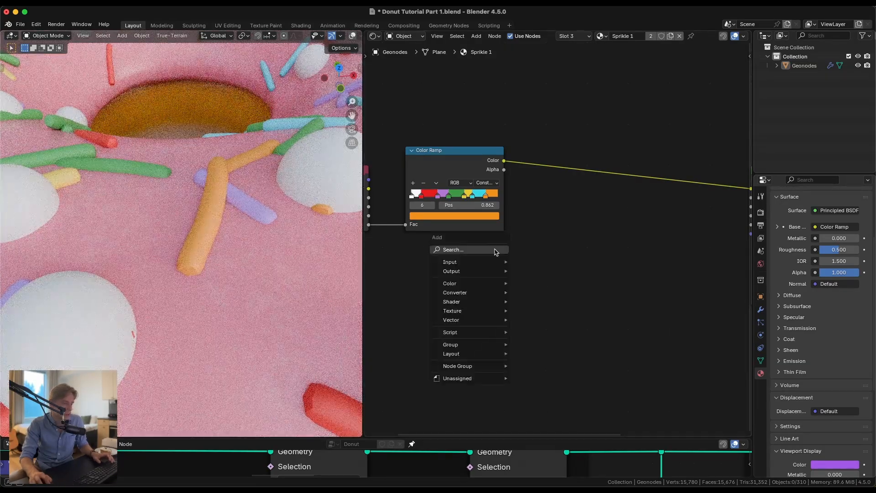
left_click(496, 250)
type("noise")
key("Return")
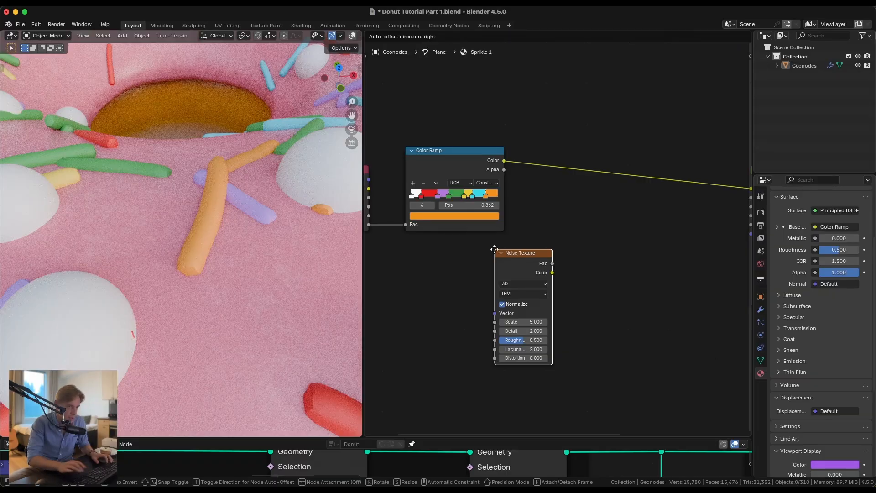
left_click(448, 246)
Connect a Texture Coordinate node's Object output directly to the Noise Texture's Vector input, without a Mapping node in between.
key("ctrl+t")
middle_click_drag(434, 273, 511, 266)
scroll(511, 266, "up", 1)
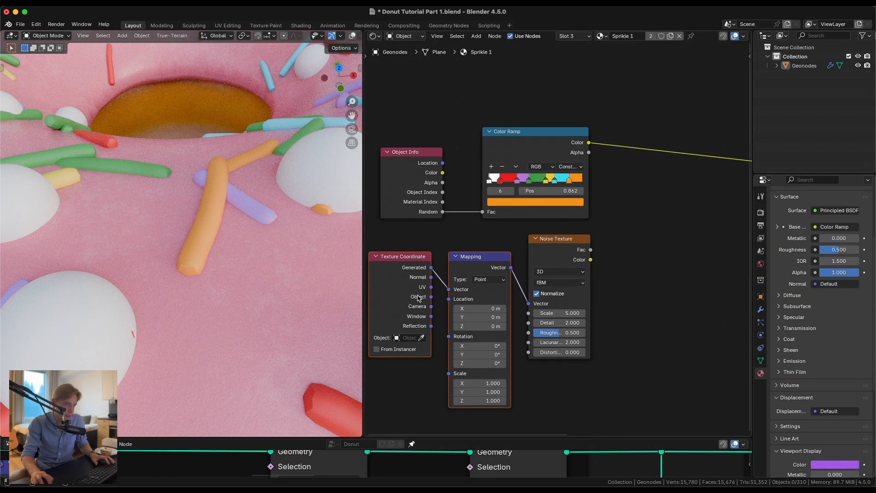
left_click(454, 275)
key("ctrl+x")
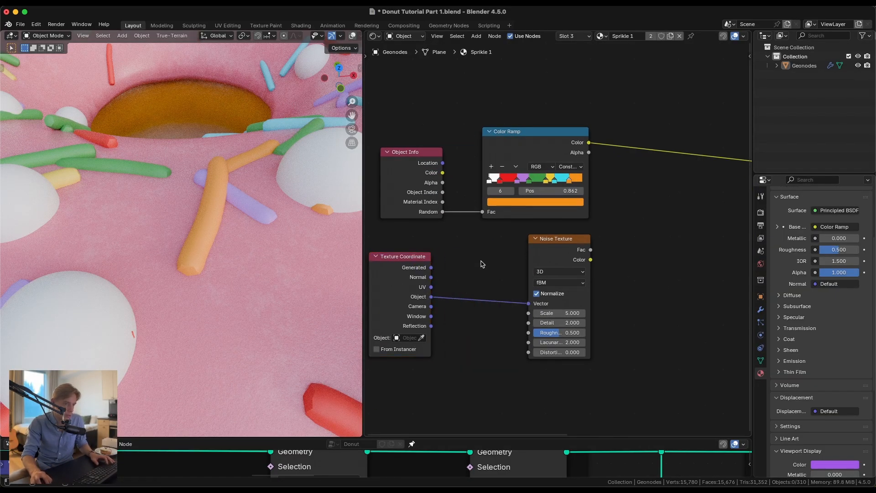
Set the Noise Texture to 4D and drive its W input with the Object Info node's Random output.
left_click(554, 272)
left_click(552, 321)
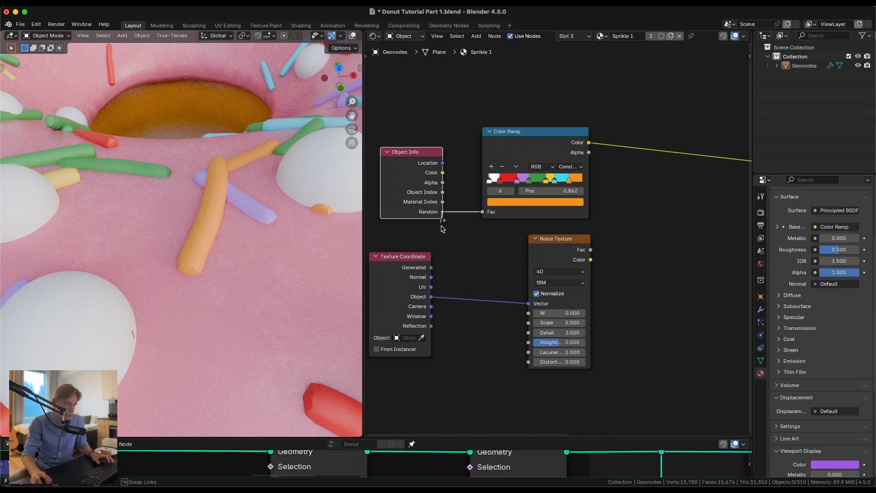
Preview the Noise Texture's Fac output on the sprinkles and set the noise scale to 500.
left_click(549, 251, "ctrl+shift")
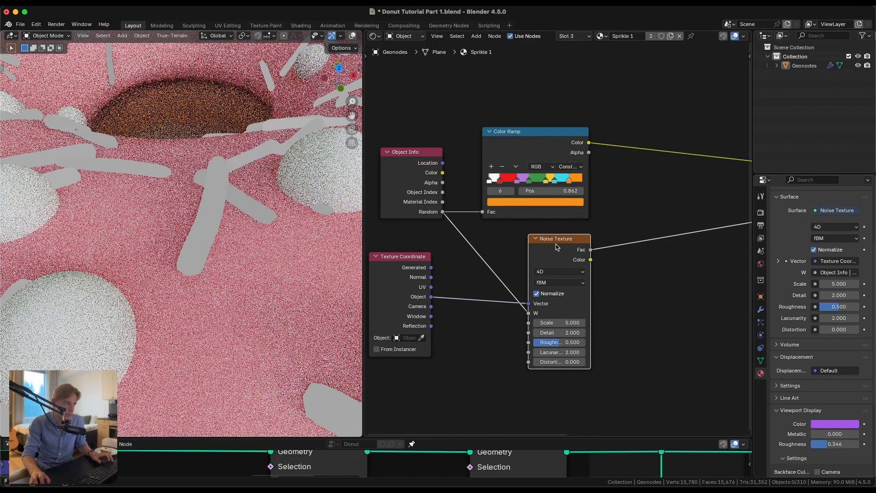
left_click_drag(556, 322, 648, 323)
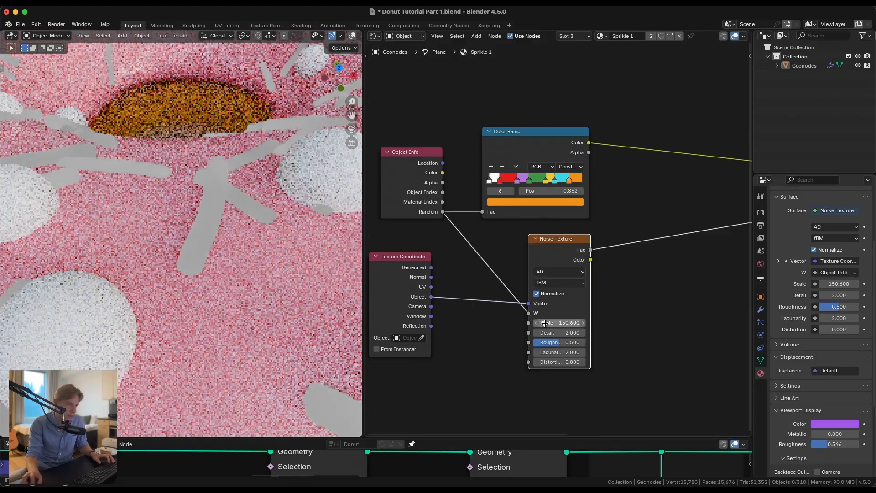
left_click(549, 322)
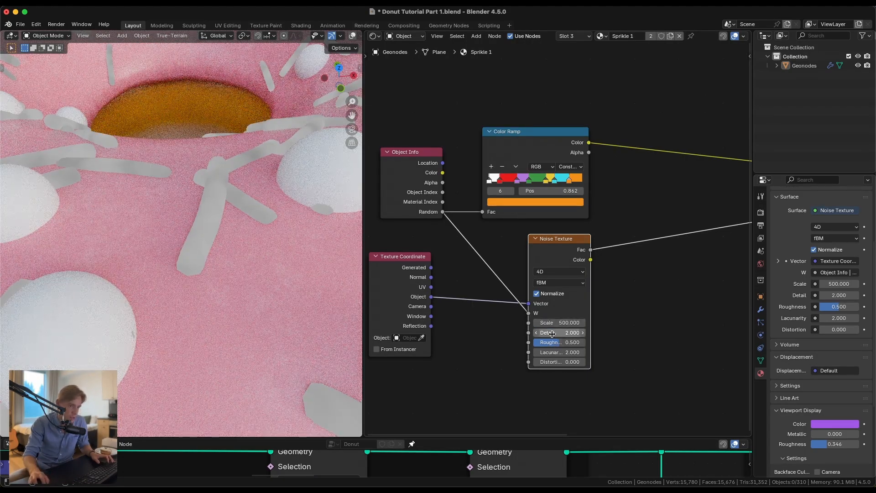
Set the Noise Texture's detail to 5 and its roughness to 1.
type("5")
key("Return")
left_click_drag(554, 344, 617, 341)
middle_click_drag(143, 182, 137, 183)
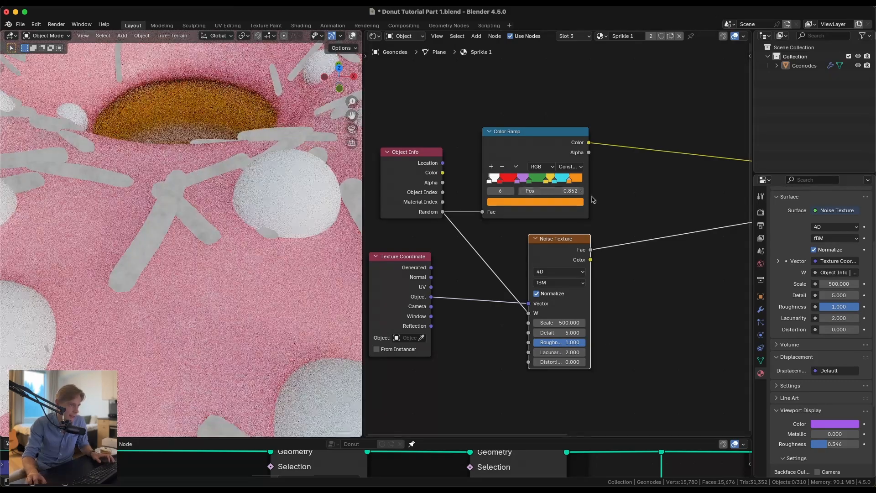
Insert a Hue/Saturation/Value node on the link leaving the seven-colour Color Ramp's Color output.
middle_click_drag(636, 158, 565, 183)
scroll(566, 183, "down", 2)
key("shift+a")
type("hus")
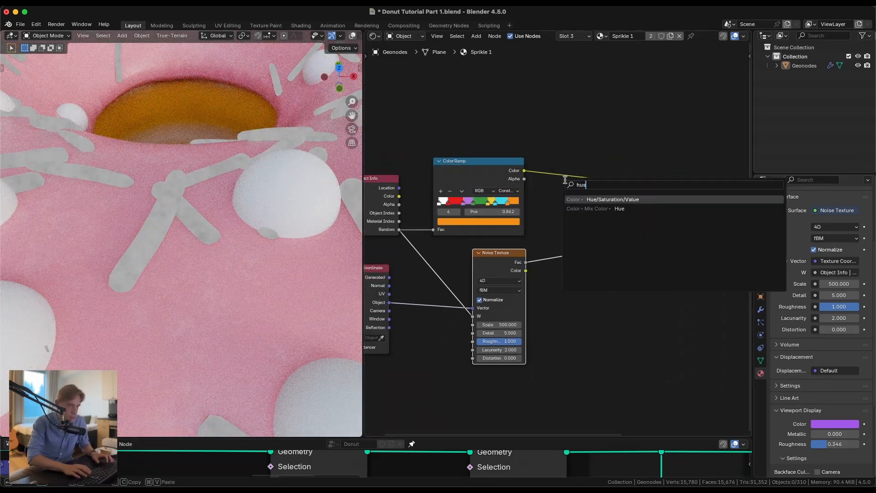
key("Return")
left_click(571, 170)
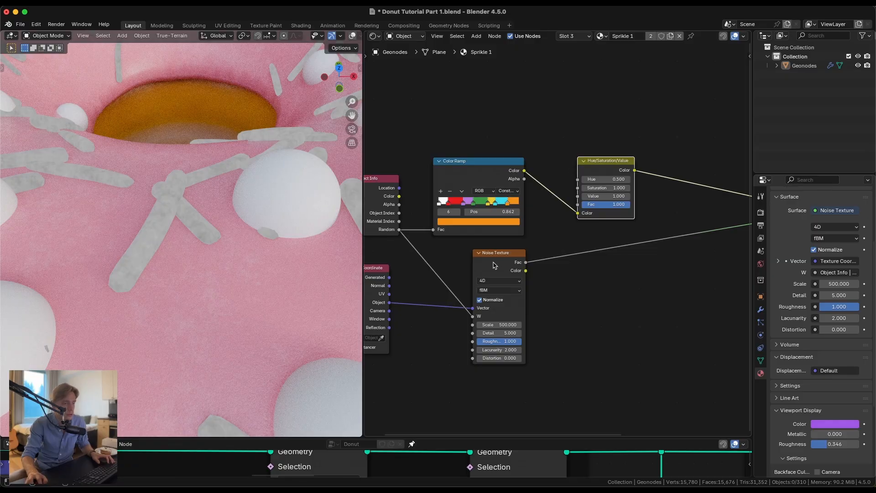
Add a second Color Ramp driven by the Noise Texture's Fac output, moving the noise node slightly aside to make room.
left_click_drag(495, 266, 541, 262)
type("colo")
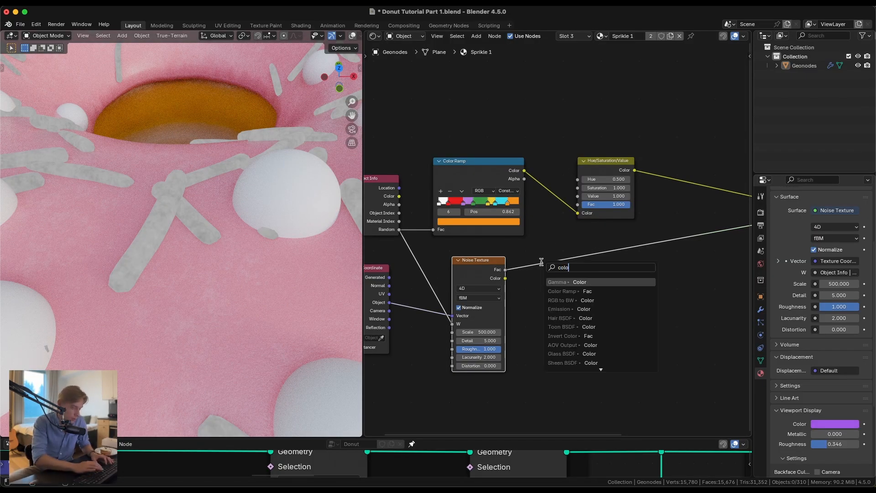
left_click(566, 291)
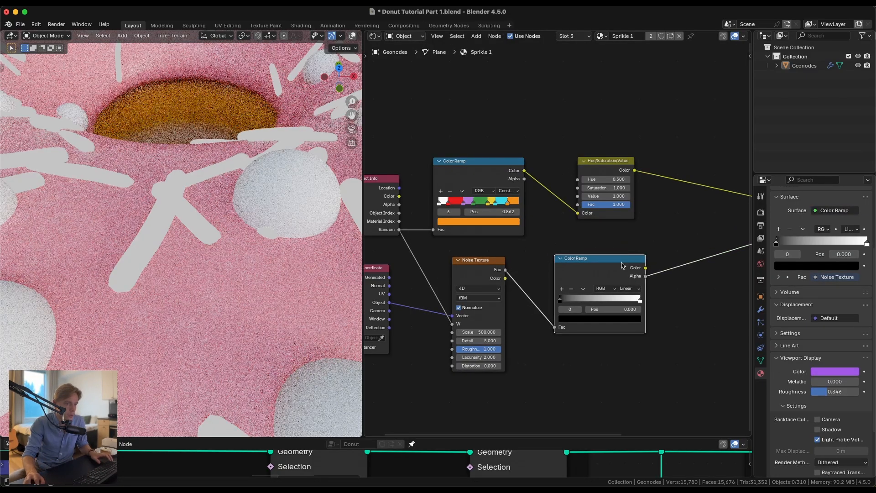
Sharpen the noise by moving the second Color Ramp's black stop to 0.532 and setting the noise detail to 6.
left_click_drag(560, 300, 604, 304)
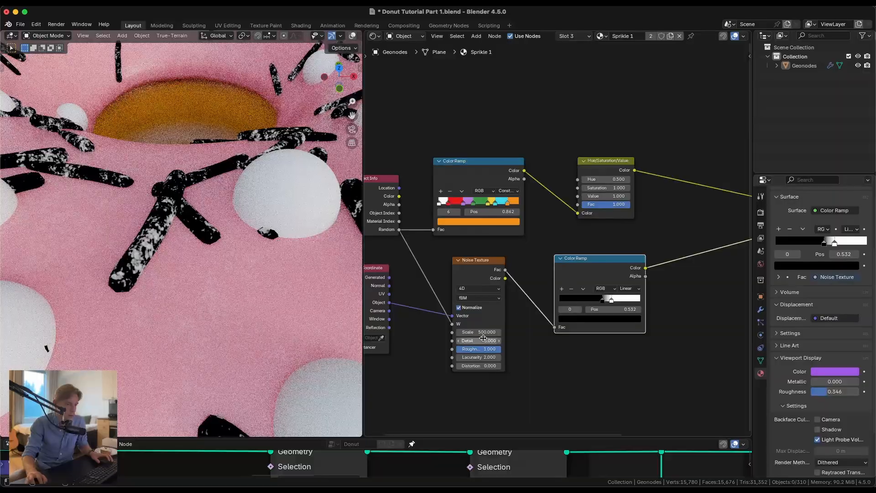
type("6")
key("Return")
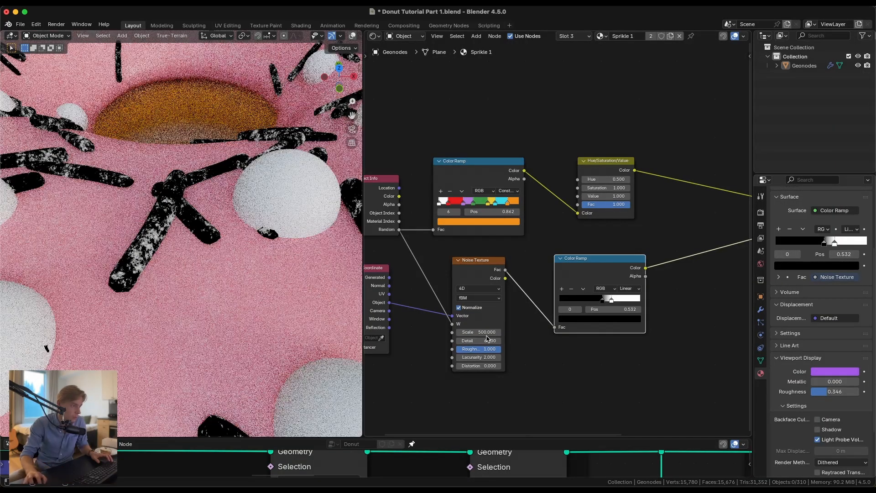
Connect the second Color Ramp's Color output to the Hue/Saturation/Value node's Fac input and preview that node on the sprinkles.
left_click_drag(579, 206, 579, 205)
middle_click_drag(675, 201, 638, 225)
left_click(509, 171, "ctrl+shift")
scroll(595, 244, "up", 5)
scroll(594, 244, "up", 2)
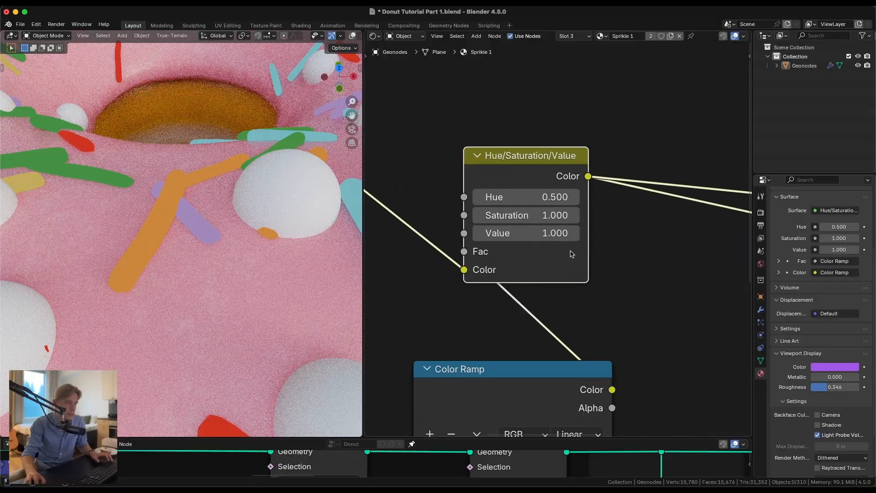
Set the Hue/Saturation/Value node's Saturation to 0.8 and Value to 1.2.
left_click(478, 217)
left_click(478, 217)
left_click(478, 217)
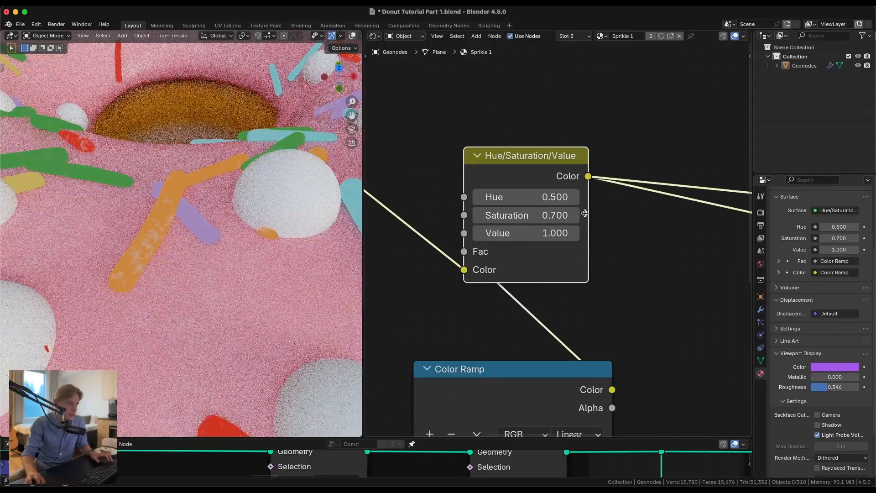
left_click(575, 215)
left_click(574, 233)
left_click(574, 234)
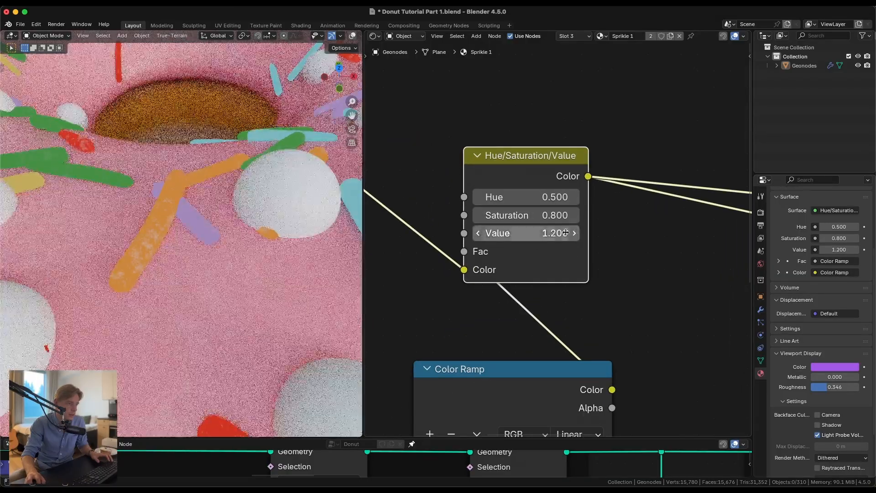
Switch the preview back to the Principled BSDF and view the shaded sprinkles up close.
middle_click_drag(224, 243, 229, 257)
scroll(574, 216, "down", 4)
middle_click_drag(741, 200, 535, 205)
left_click(620, 212)
middle_click_drag(293, 228, 300, 233)
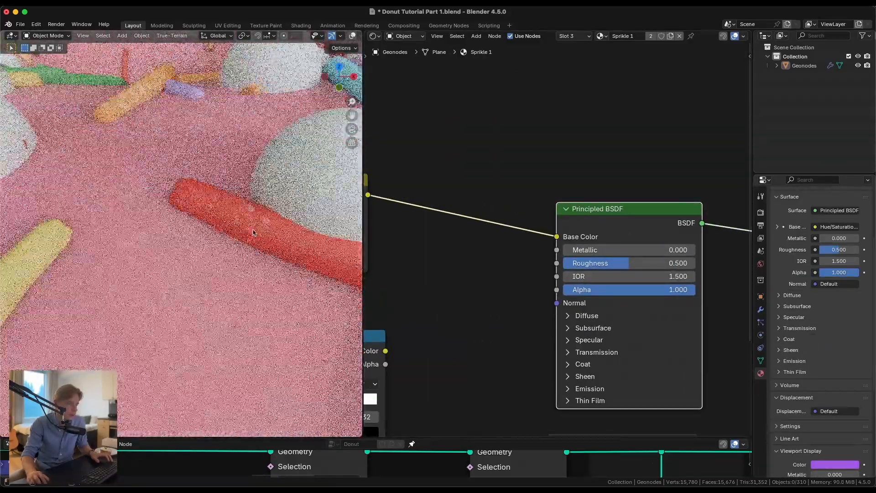
Move the second Color Ramp's black stop to 0.468 and set the Hue/Saturation/Value node's Saturation to 0.9.
scroll(465, 244, "left", 10)
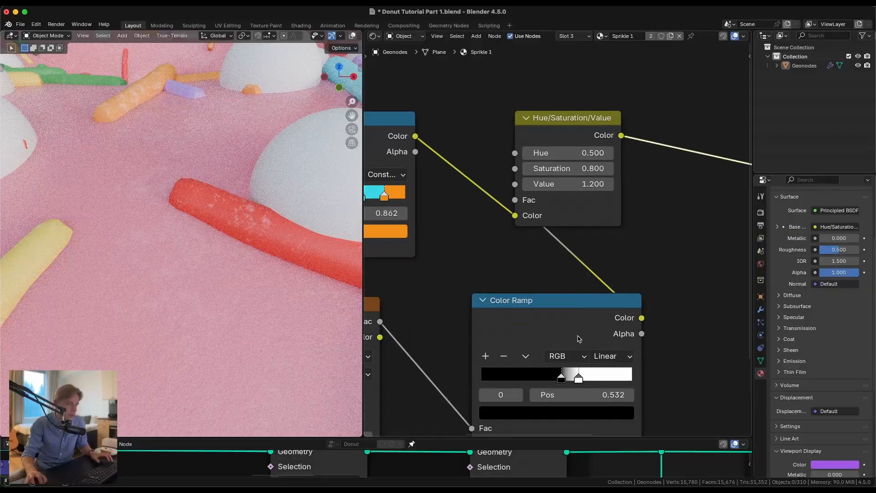
left_click_drag(557, 377, 557, 378)
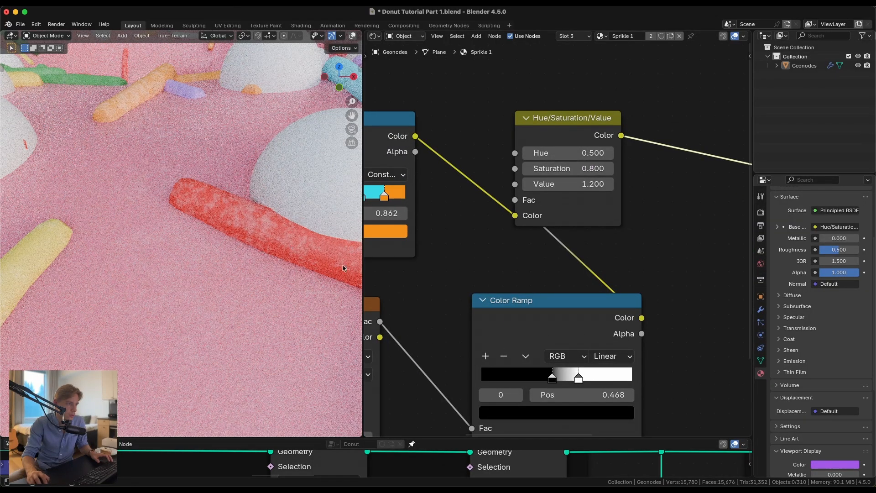
left_click(578, 376)
left_click(576, 172)
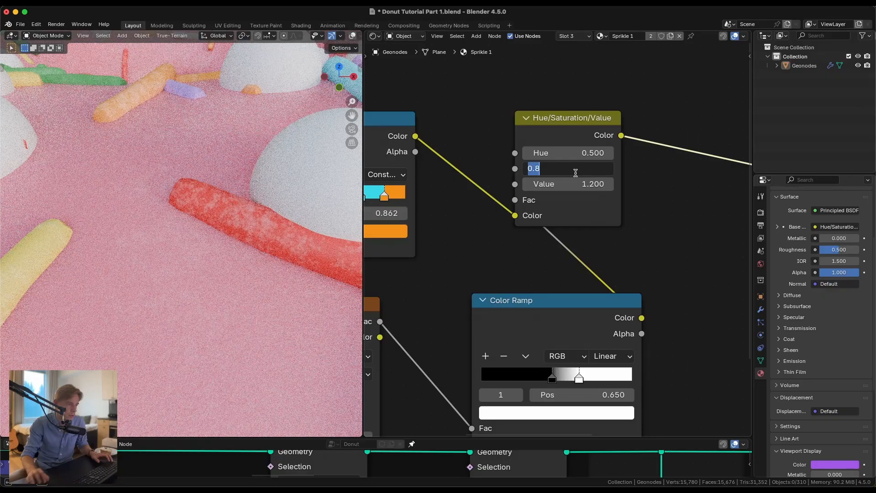
type("0.9")
key("Return")
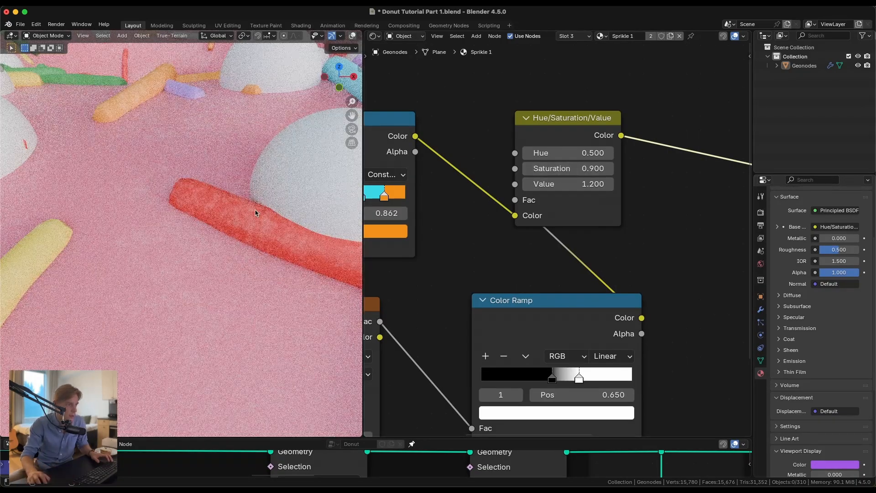
scroll(254, 217, "down", 8)
scroll(253, 214, "up", 8)
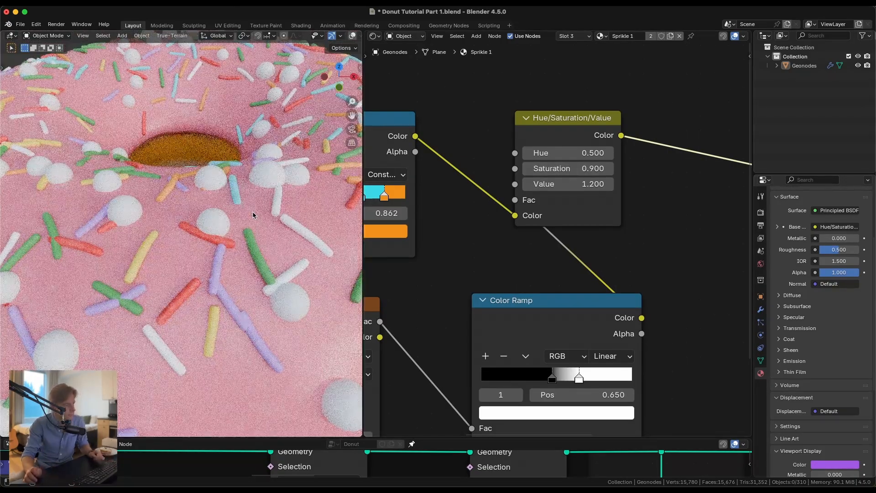
Add a Bump node with its Height fed by the second Color Ramp's Color, and connect its output to the Principled BSDF's Normal.
scroll(563, 235, "down", 3)
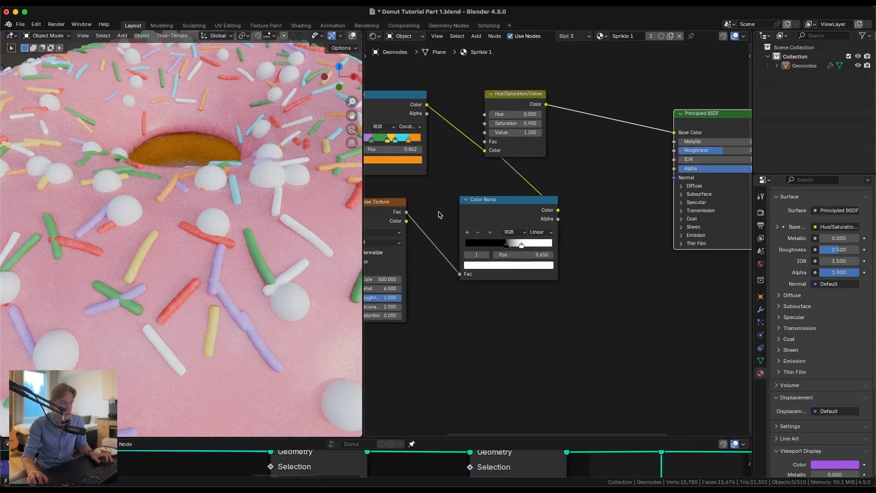
type("bump")
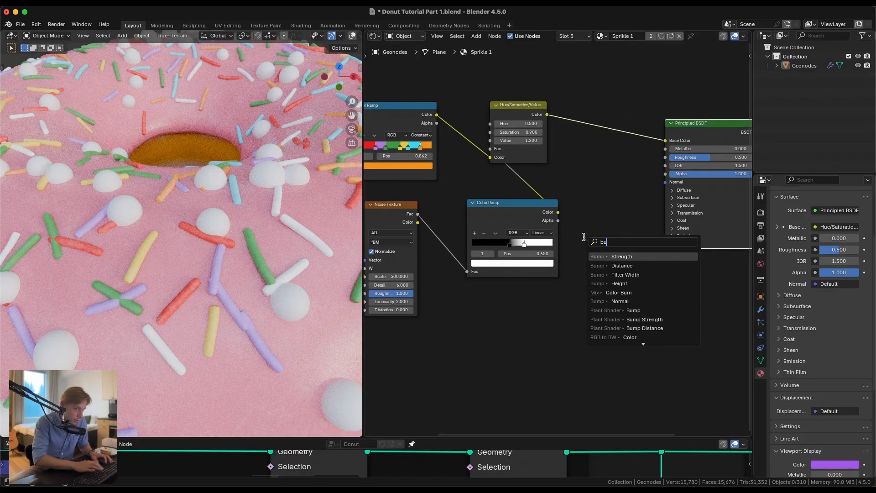
key("Down")
key("Down")
key("Up")
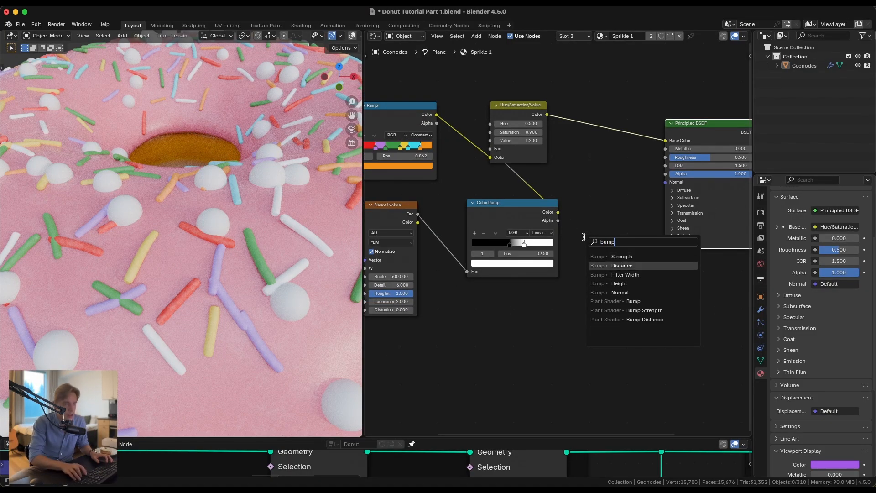
key("Down")
key("Down")
key("Return")
left_click(593, 172)
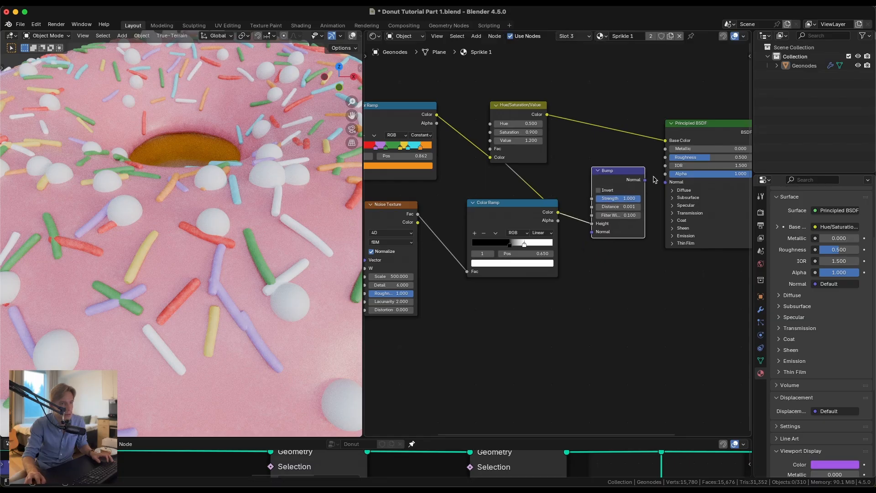
scroll(657, 196, "up", 3)
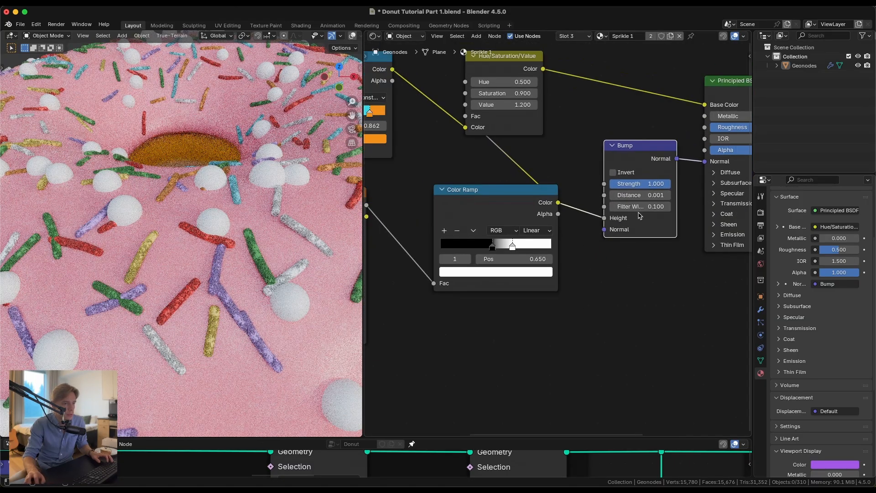
Set the Bump node's Strength to 0.1 and enable Invert.
left_click(643, 184)
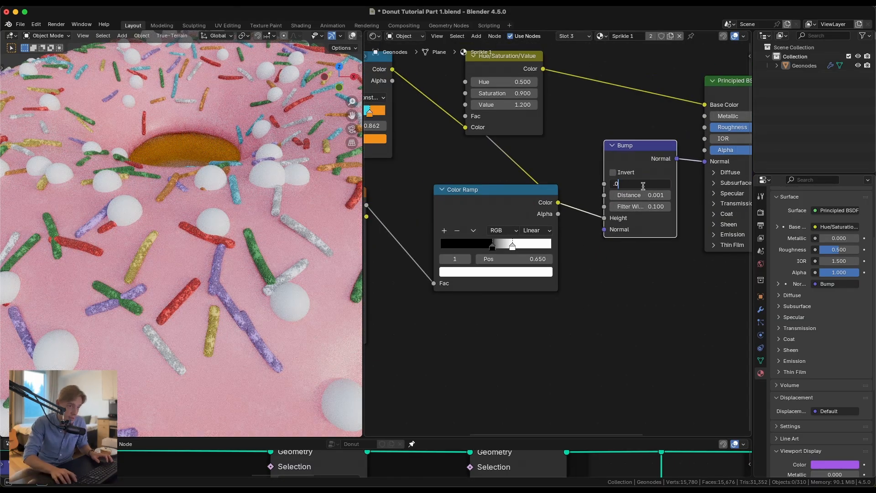
type(".1")
key("Return")
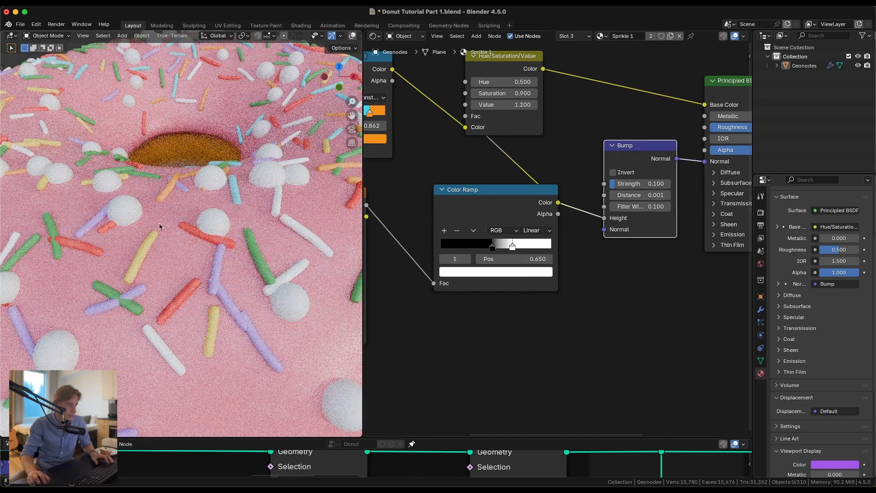
scroll(201, 230, "up", 5)
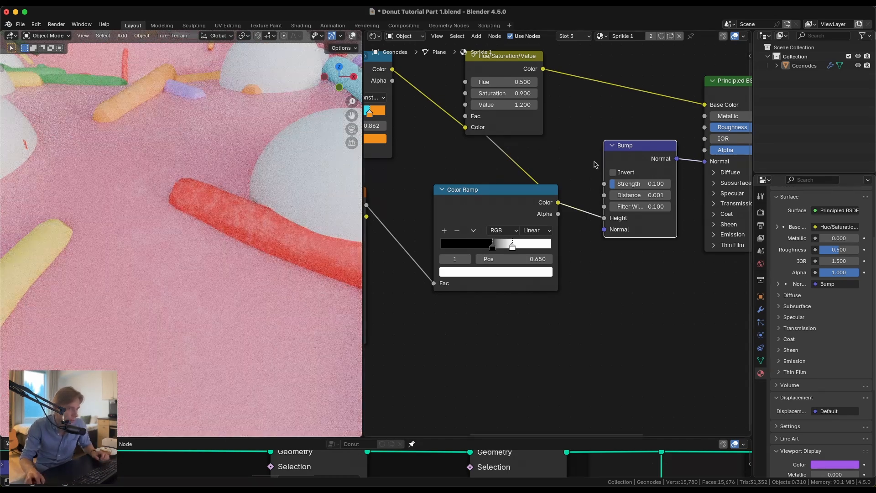
left_click(612, 173)
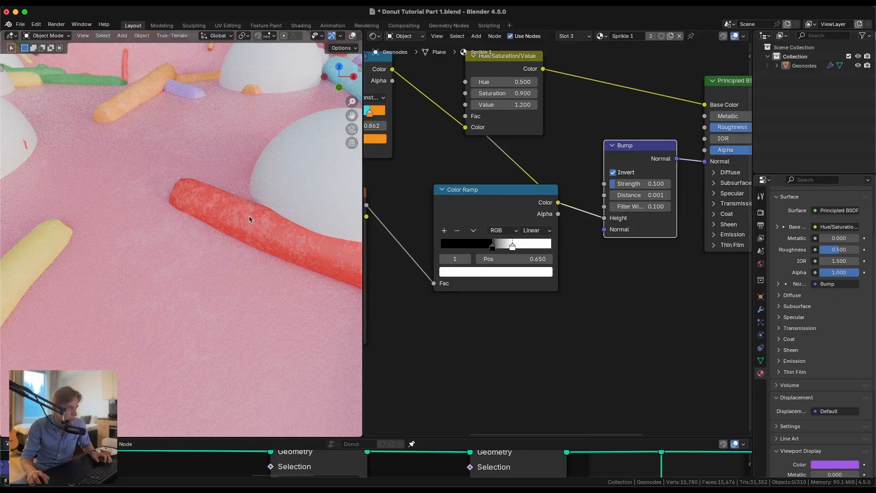
Set the Principled BSDF's Roughness to 0.35.
scroll(507, 196, "down", 3)
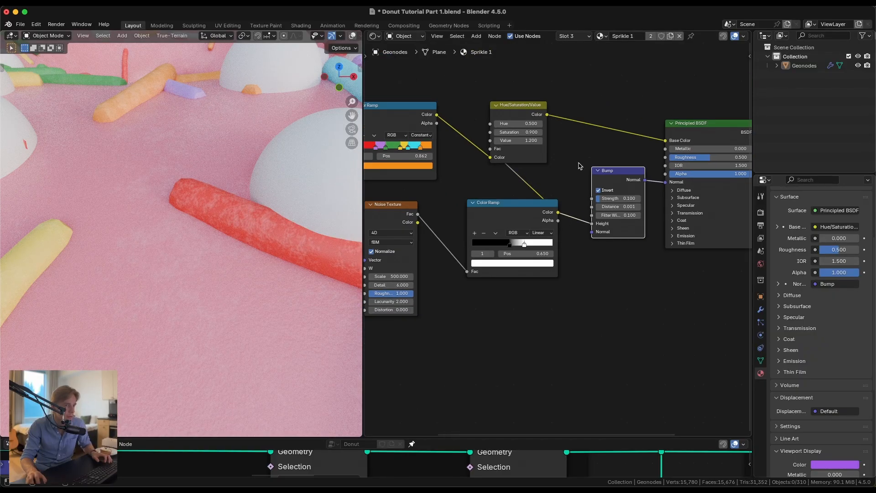
scroll(609, 200, "up", 5)
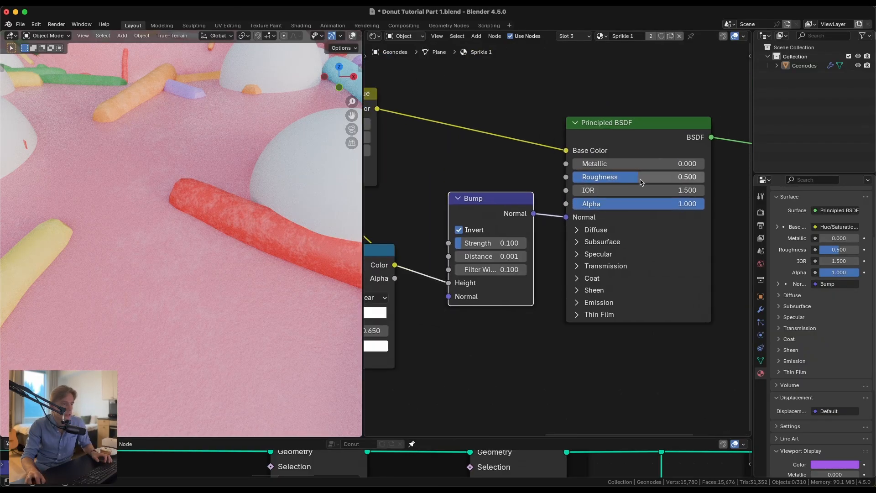
left_click_drag(641, 181, 618, 177)
left_click(618, 177)
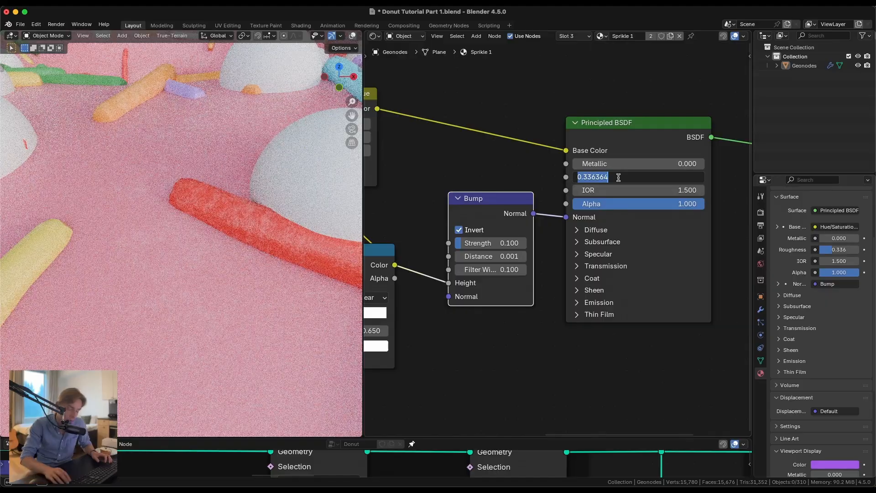
type(".35")
key("Return")
Examine the sprinkles up close and across the whole donut from several angles.
scroll(224, 233, "down", 8)
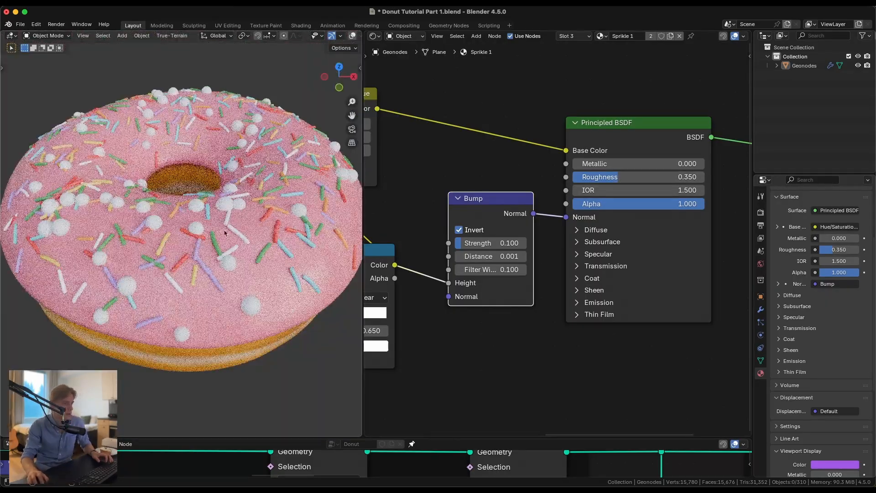
middle_click_drag(224, 232, 199, 233)
scroll(263, 227, "up", 6)
scroll(264, 233, "up", 6)
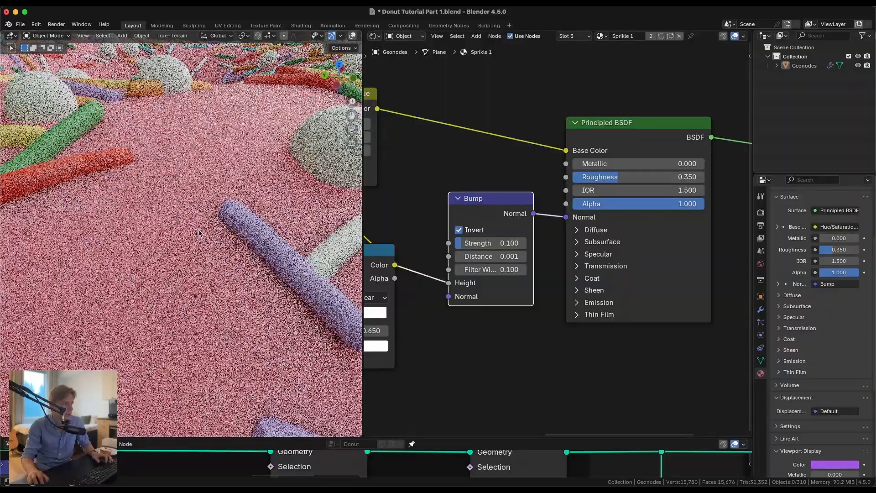
scroll(199, 232, "down", 10)
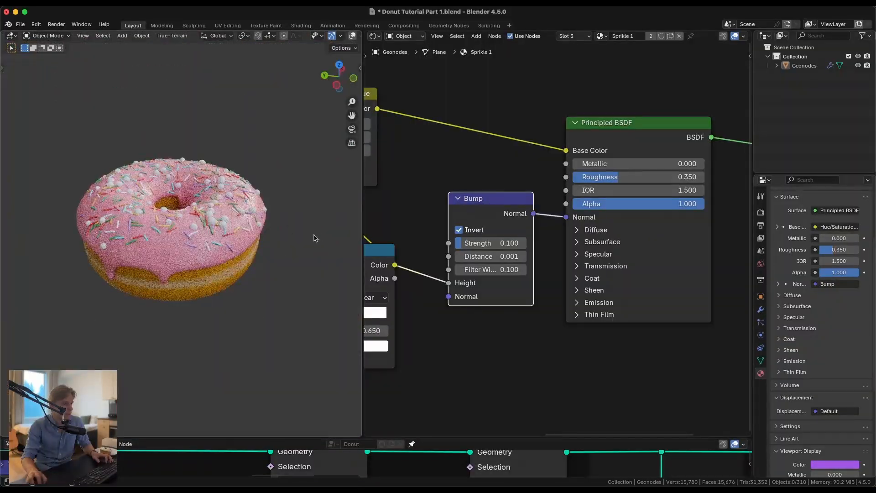
middle_click_drag(313, 237, 260, 272)
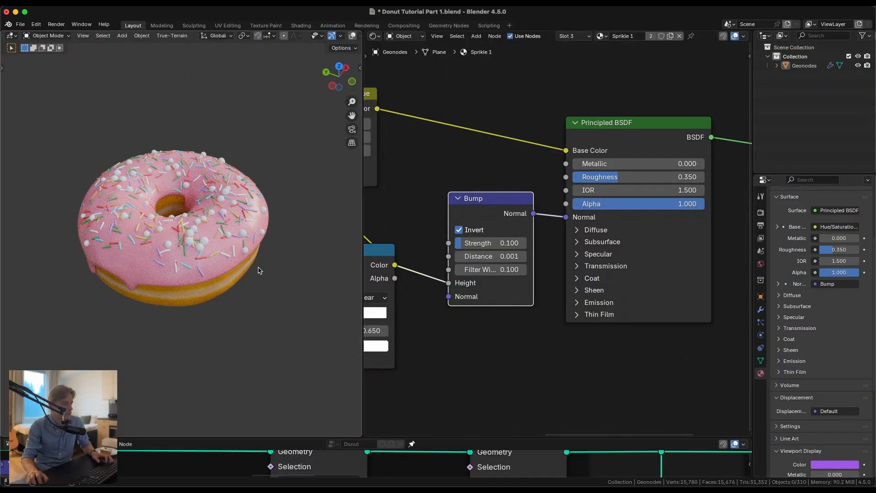
middle_click_drag(291, 214, 196, 259)
scroll(195, 259, "up", 3)
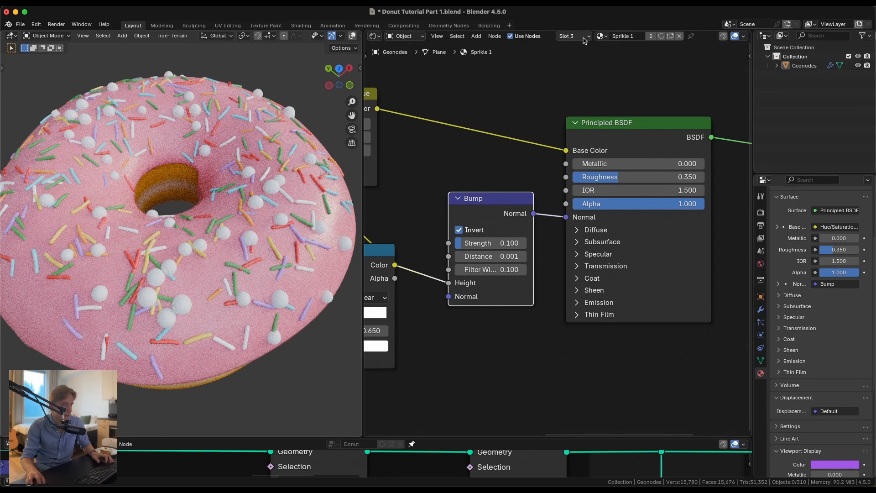
Switch to the Sprikle 2 material and slightly lower the brightness of its Principled BSDF's white Base Color.
left_click(584, 39)
left_click(545, 84)
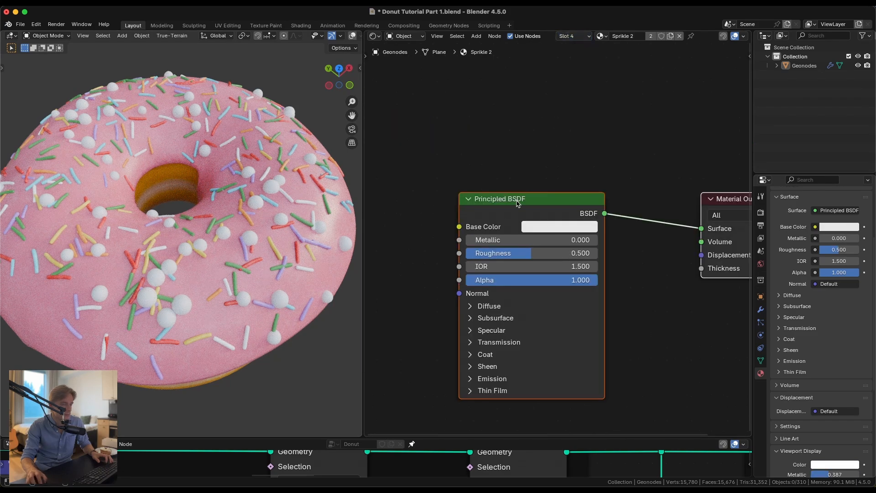
left_click(549, 231)
left_click_drag(583, 183, 623, 180)
left_click(623, 180)
type(".38")
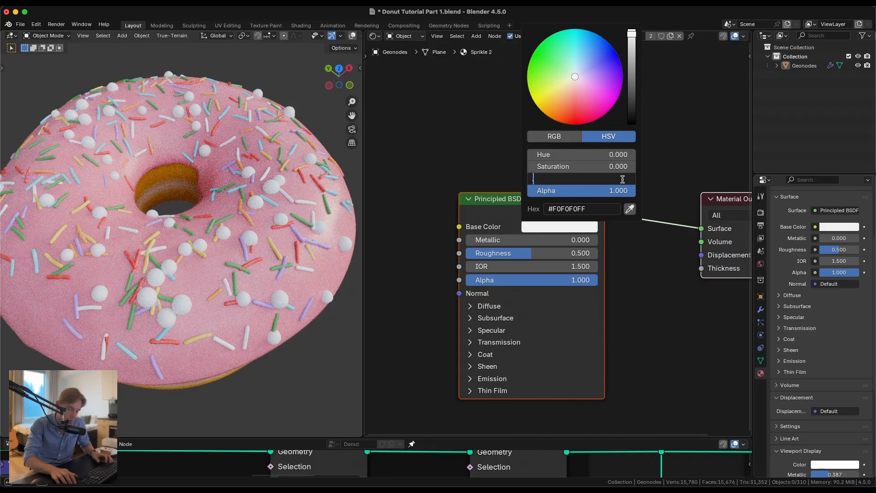
type("7")
key("Return")
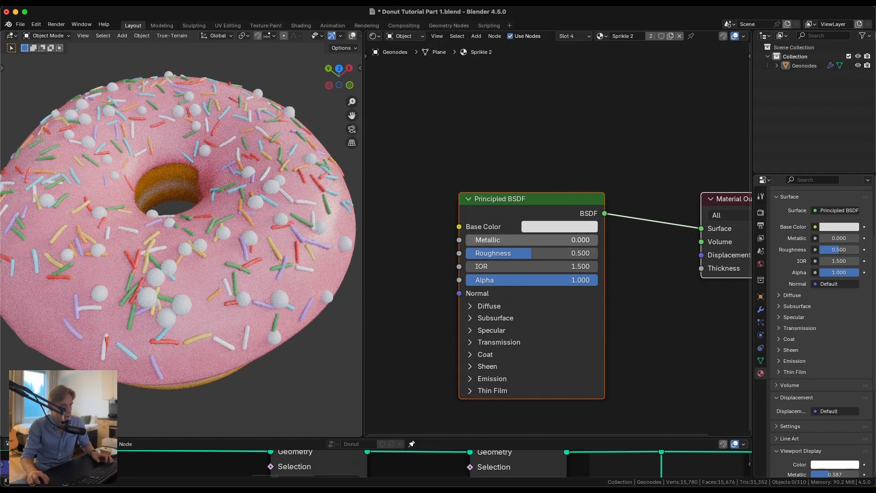
Set the Sprikle 2 Principled BSDF's Metallic to 1 and Roughness to 0.25.
left_click_drag(525, 240, 596, 242)
scroll(175, 274, "up", 8)
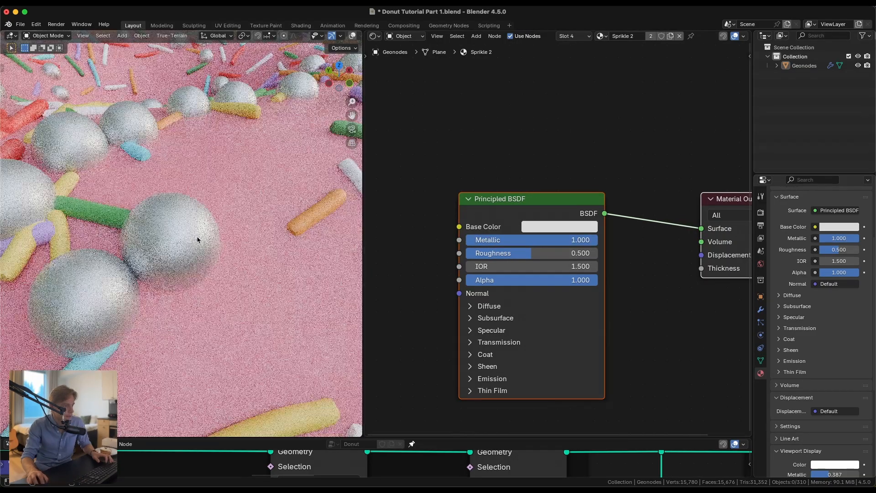
left_click_drag(548, 255, 518, 253)
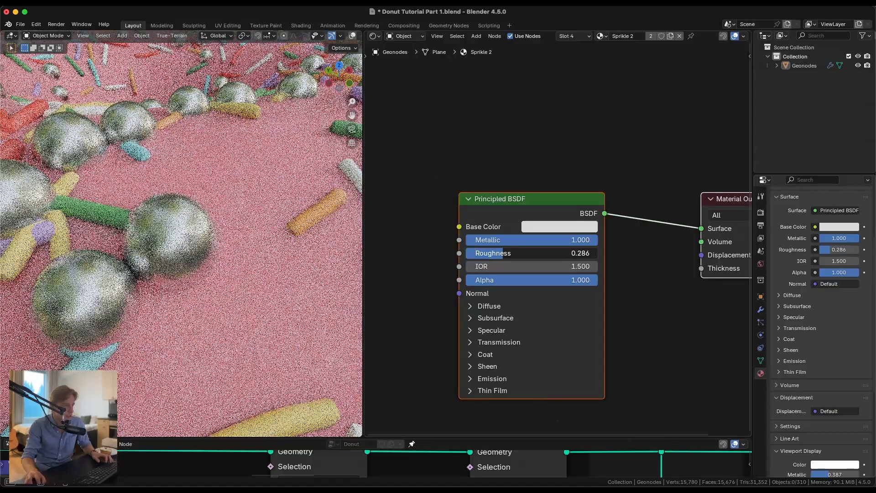
left_click(517, 254)
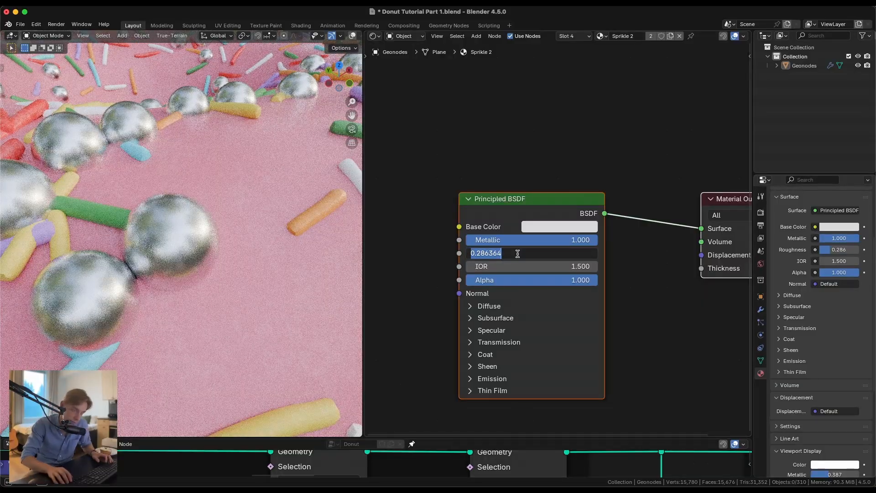
type(".25")
key("Return")
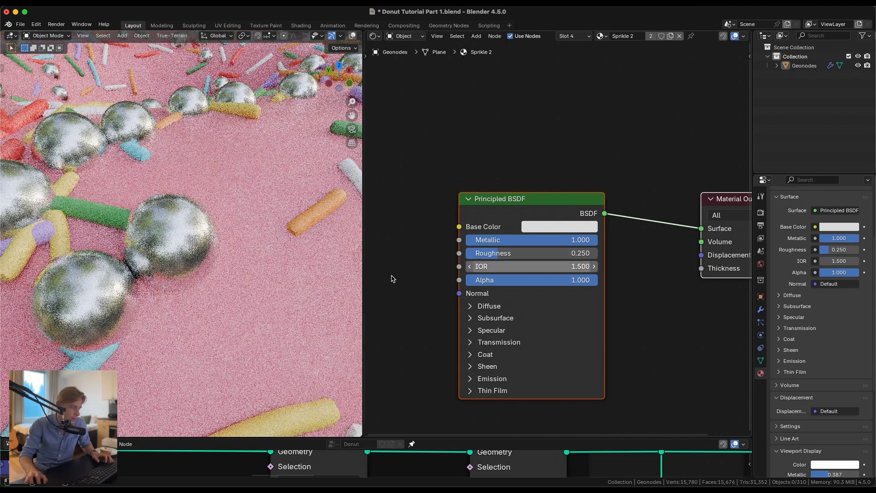
Add a Noise Texture node beside the Principled BSDF in the Sprikle 2 material.
scroll(206, 233, "down", 8)
middle_click_drag(206, 233, 269, 211)
scroll(270, 251, "down", 4)
middle_click_drag(402, 249, 462, 237)
scroll(462, 237, "up", 3)
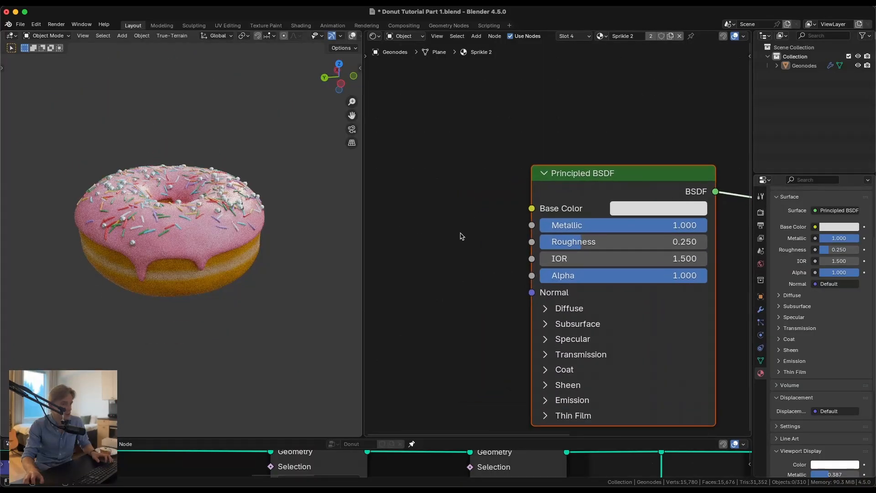
key("shift+a")
left_click(425, 232)
type("noise")
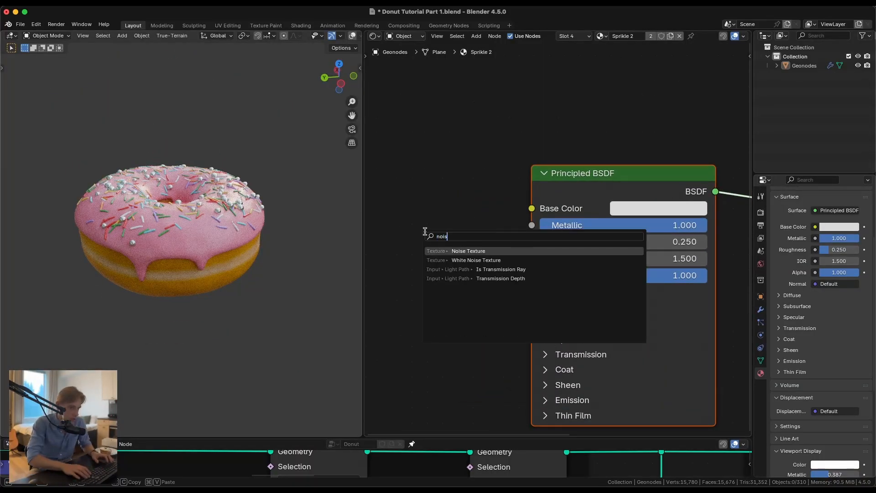
key("Return")
left_click(379, 194)
scroll(519, 223, "down", 2)
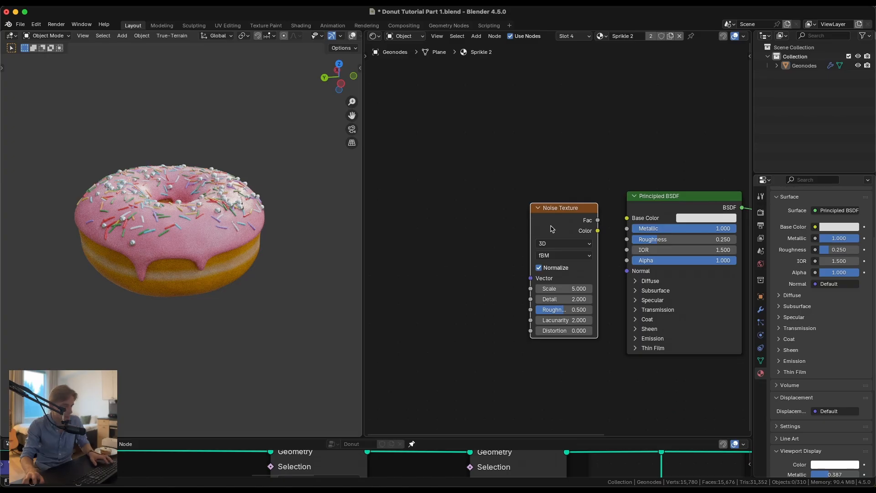
Feed the Noise Texture's Vector from a Texture Coordinate node's Object output without a Mapping node, and arrange the two nodes.
key("ctrl+t")
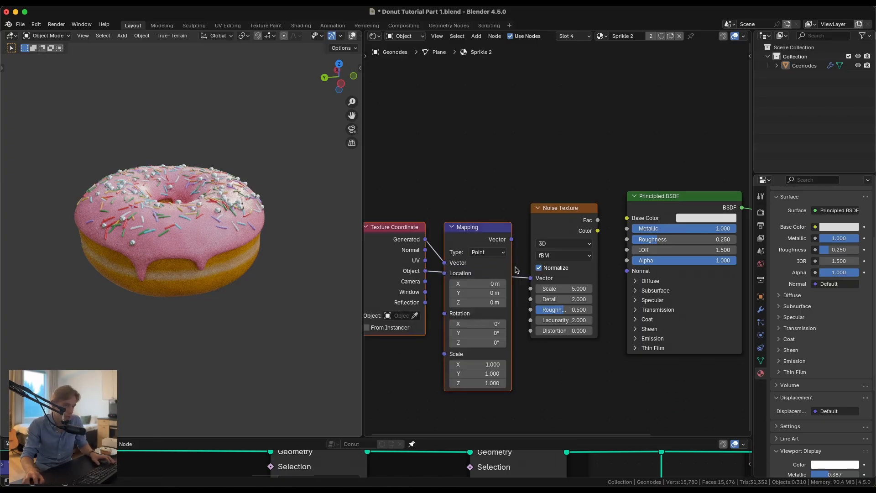
key("ctrl+z")
key("ctrl+z")
left_click(468, 236)
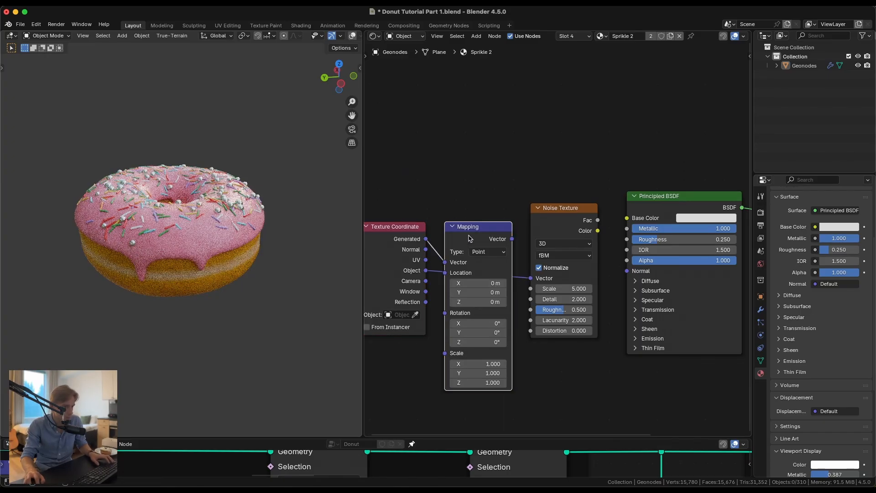
key("ctrl+x")
left_click_drag(390, 244, 444, 240)
left_click(552, 215)
left_click_drag(552, 219, 513, 222)
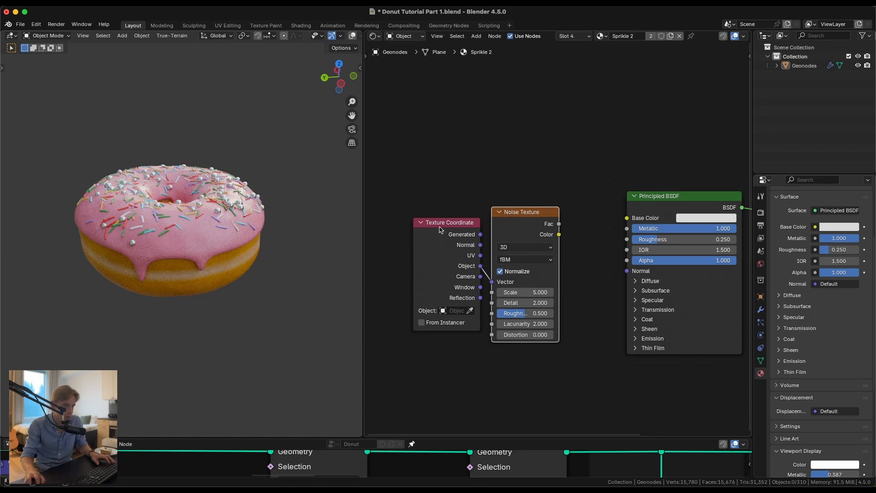
left_click_drag(440, 228, 418, 233)
Preview the Noise Texture's output directly on the round sprinkles up close.
left_click(518, 222, "ctrl+shift")
scroll(201, 220, "up", 5)
middle_click_drag(206, 217, 171, 230)
scroll(171, 230, "up", 5)
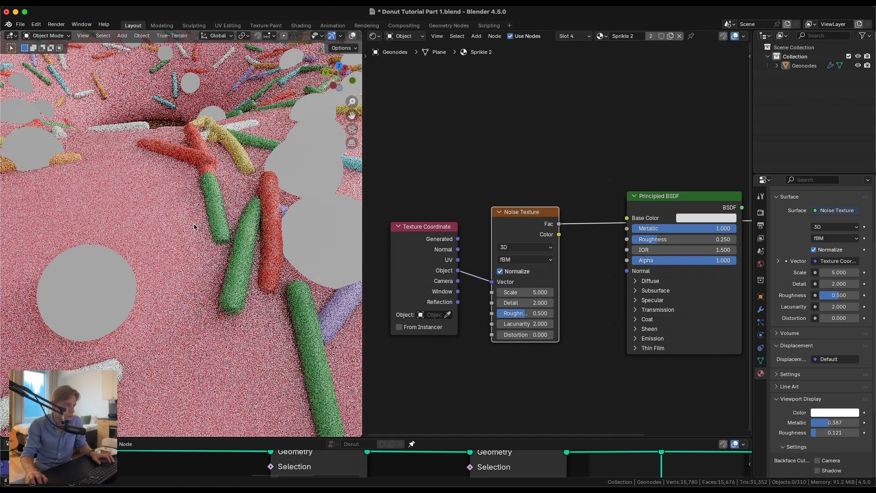
Set the Noise Texture's Scale to 865.
left_click_drag(504, 292, 505, 293)
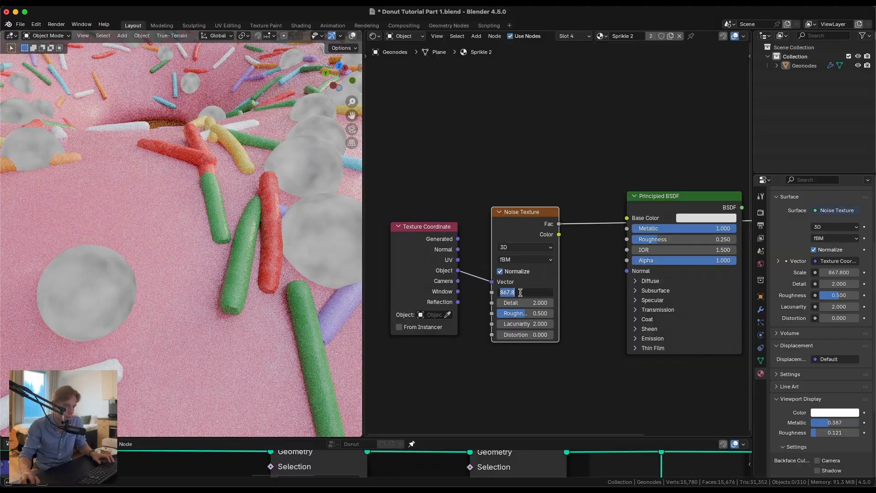
type("85")
key("Return")
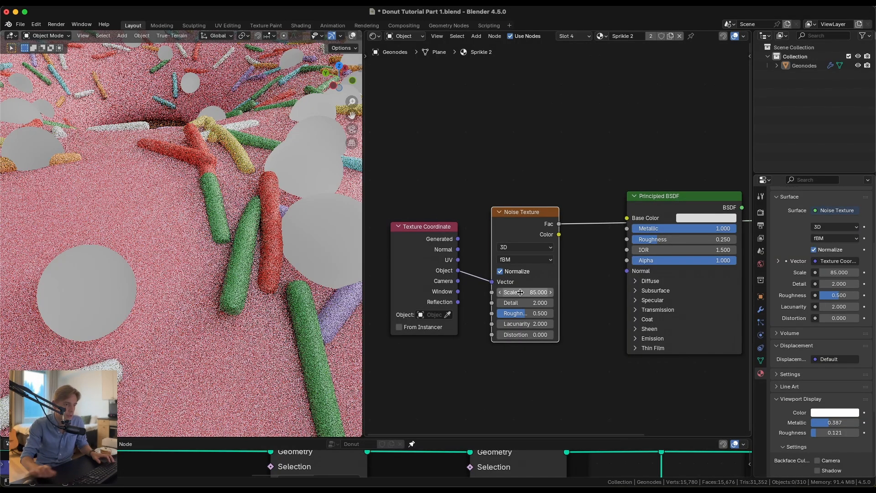
scroll(503, 257, "down", 1)
left_click(531, 281)
type("86")
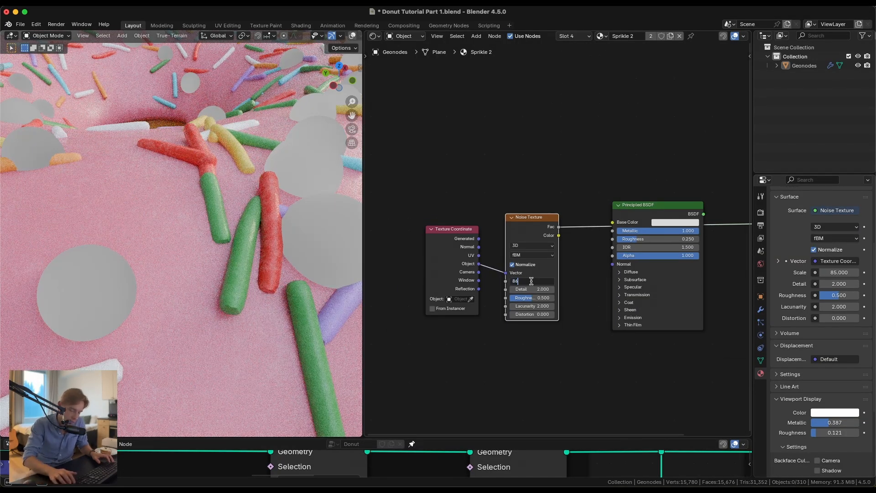
type("5")
key("Return")
Move the noise nodes away from the Principled BSDF and add a Map Range node with its Value fed by the noise Fac.
scroll(484, 265, "down", 3)
left_click_drag(457, 199, 536, 241)
key("g")
left_click(476, 234)
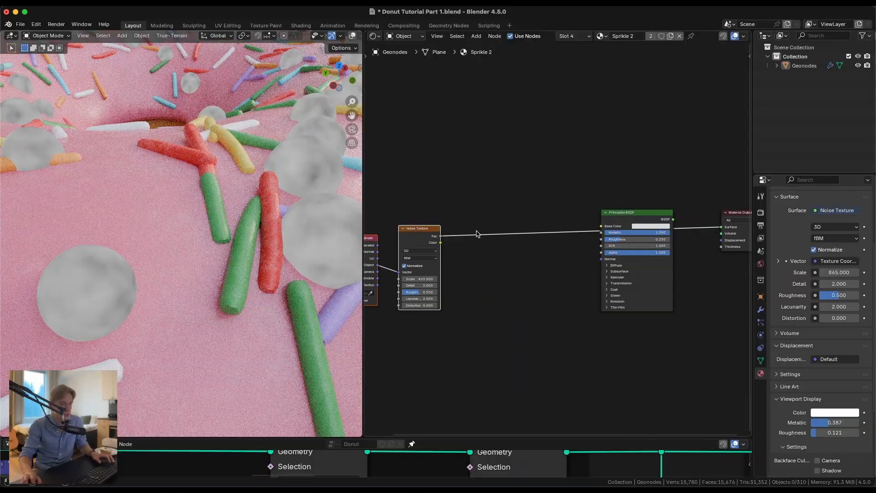
left_click_drag(445, 240, 486, 254)
type("m,ap")
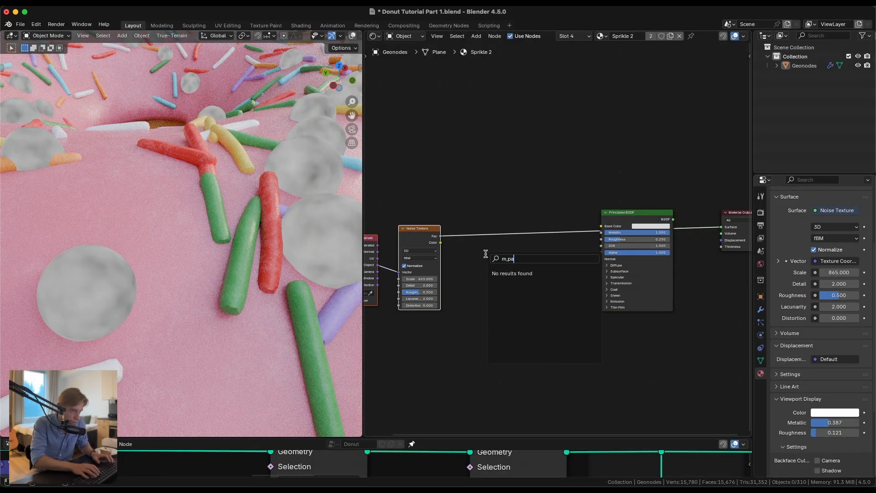
key("BackSpace")
key("BackSpace")
type("ap")
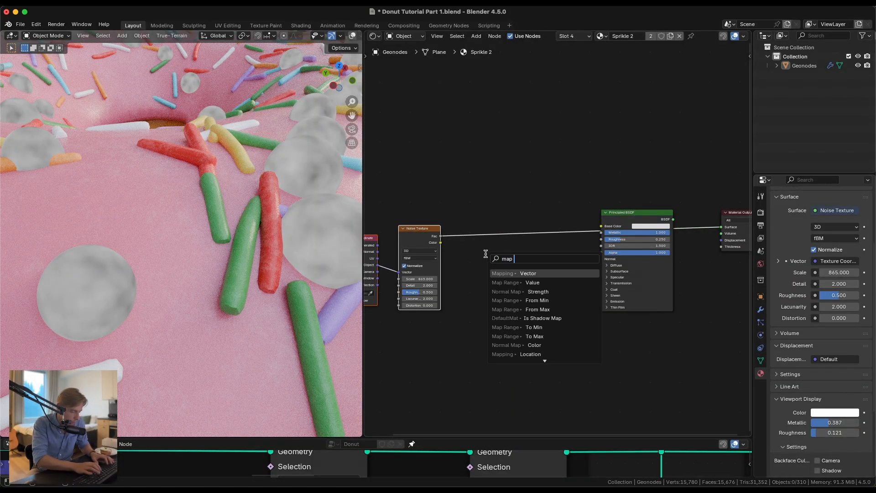
key("Return")
left_click(485, 254)
Set the Map Range node's To Min to 0.2 and To Max to 0.35.
scroll(571, 269, "up", 2)
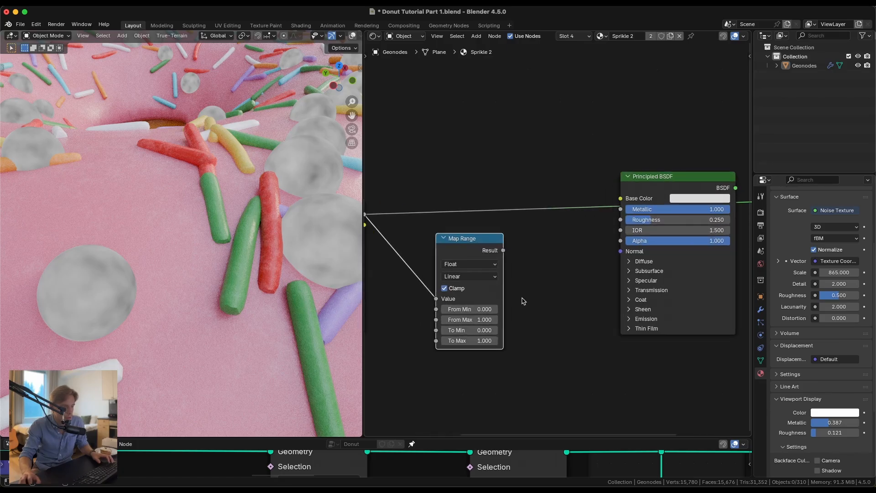
left_click(480, 332)
type(".2")
key("Tab")
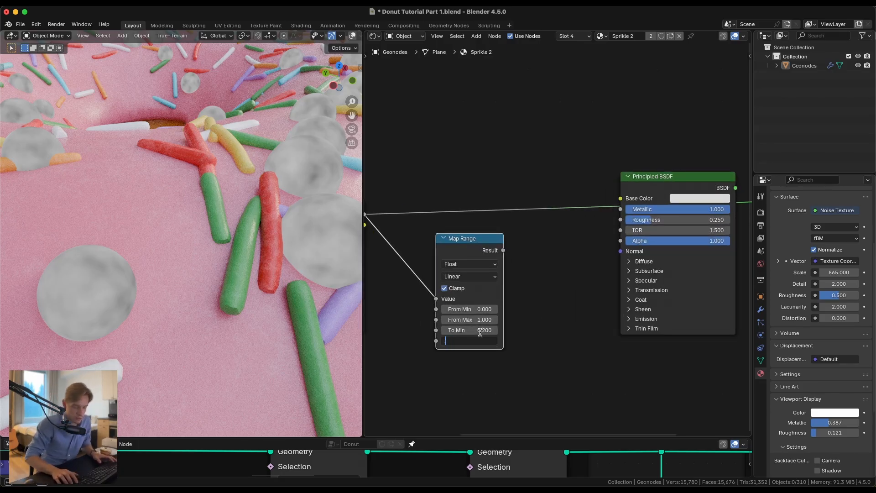
type(".3.5")
key("Return")
left_click(481, 341)
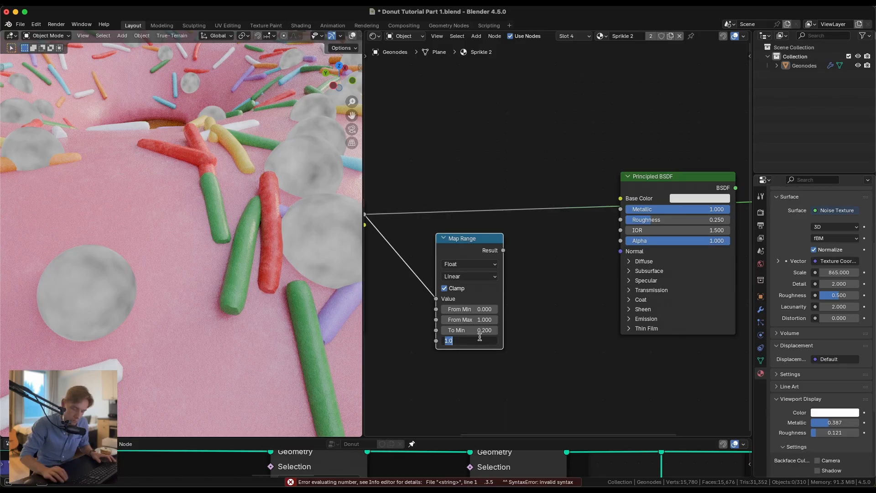
key("Return")
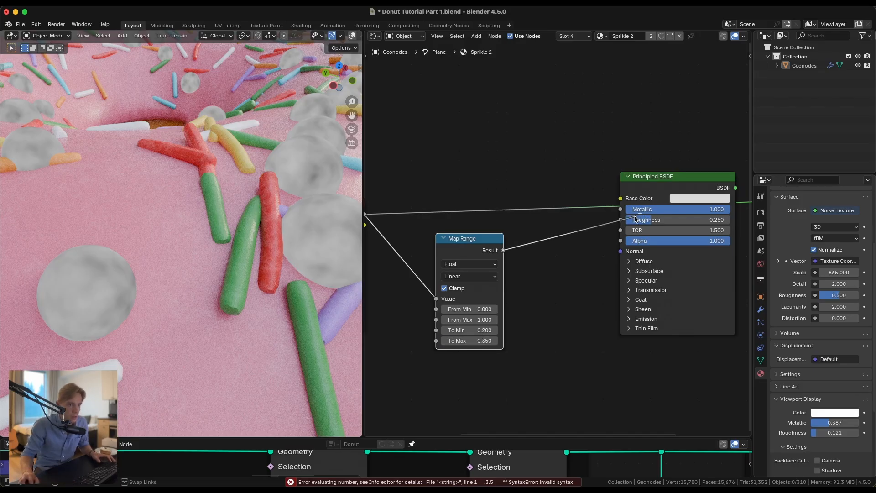
Connect the Map Range Result to the Principled BSDF's Roughness and route the BSDF back to the Material Output.
left_click_drag(636, 219, 626, 221)
middle_click_drag(596, 226, 488, 230)
left_click(579, 191, "ctrl+shift")
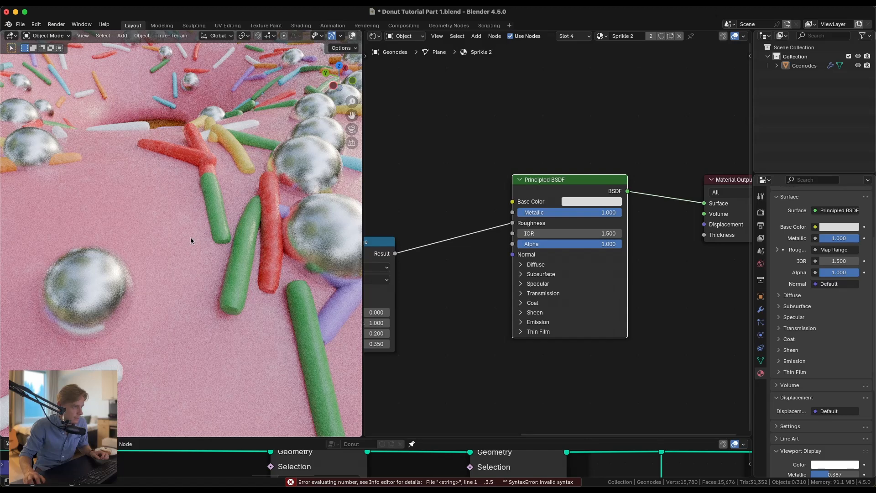
Switch to the Sprikle 1 material and connect the Hue/Saturation/Value Color to the Principled BSDF's Subsurface Radius.
left_click(574, 36)
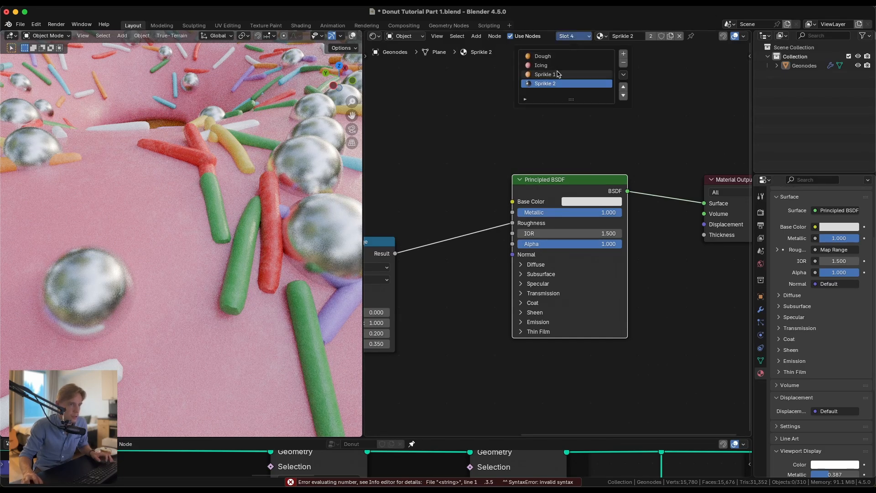
left_click(548, 73)
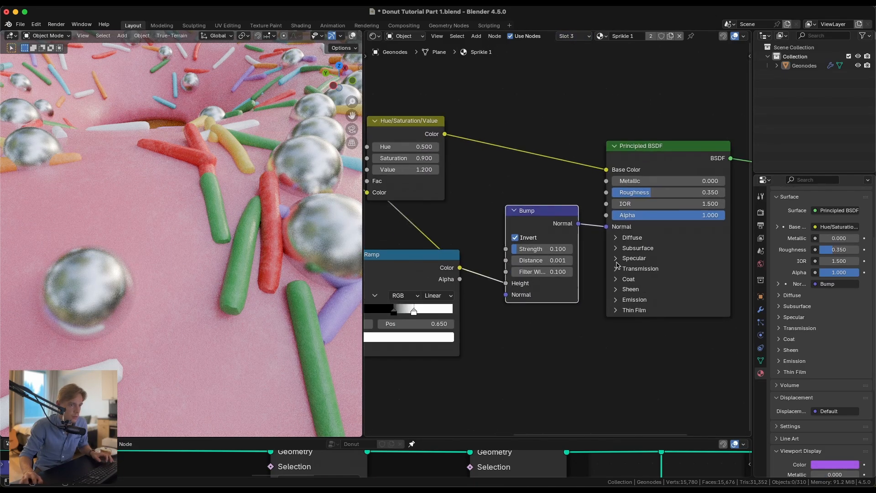
left_click(612, 248)
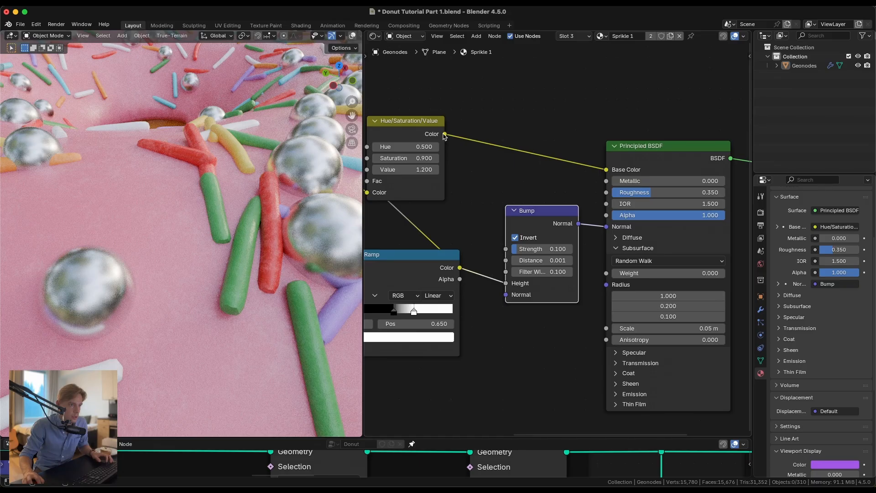
left_click_drag(445, 134, 607, 284)
Set the Sprikle 1 subsurface Weight to 1 and its Scale to 0.01 m.
left_click(655, 273)
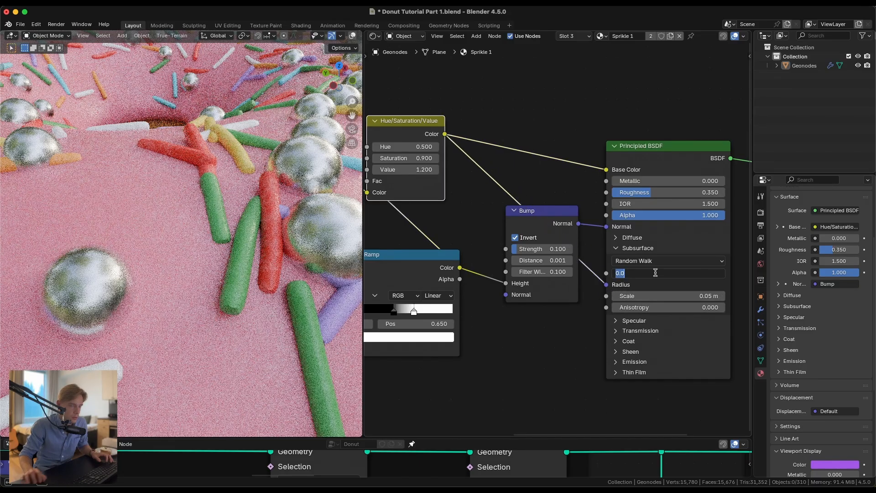
type("1")
key("Return")
left_click(671, 295)
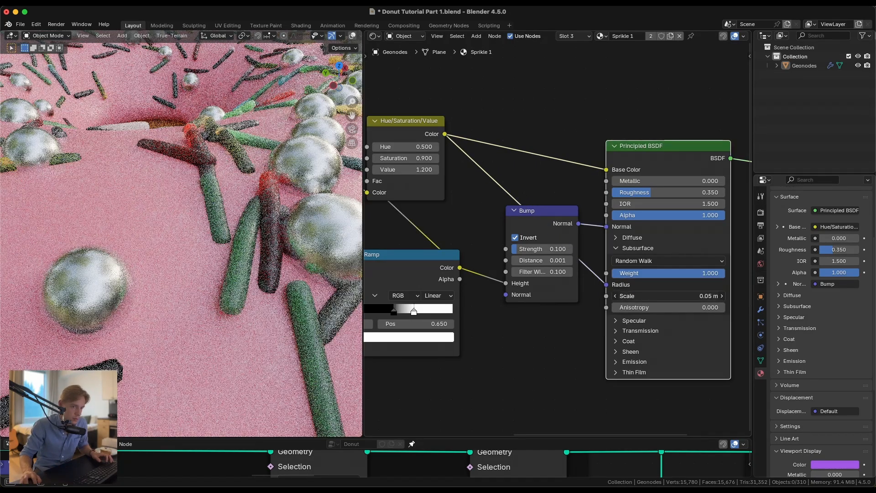
type(".01")
key("Return")
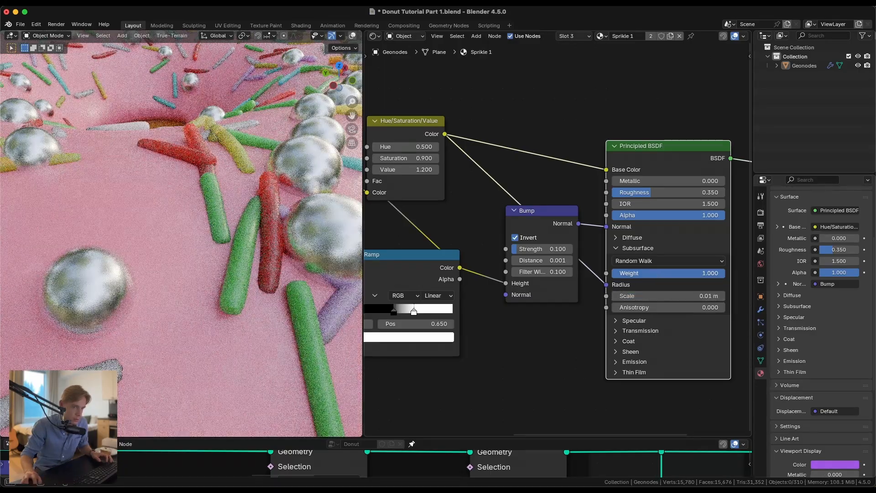
Try subsurface Weights of 0.5 and 0.1 on Sprikle 1, settle on 0.2, and check the whole donut.
left_click(654, 273)
type(".5")
key("Return")
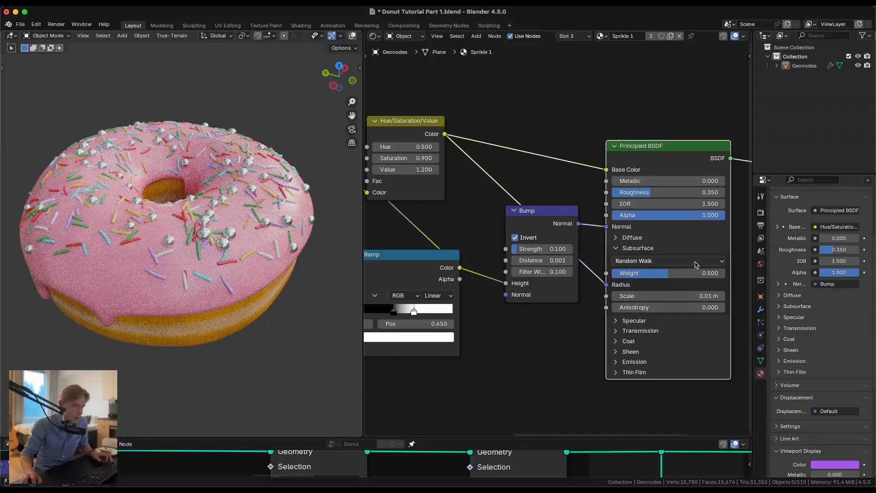
left_click(690, 272)
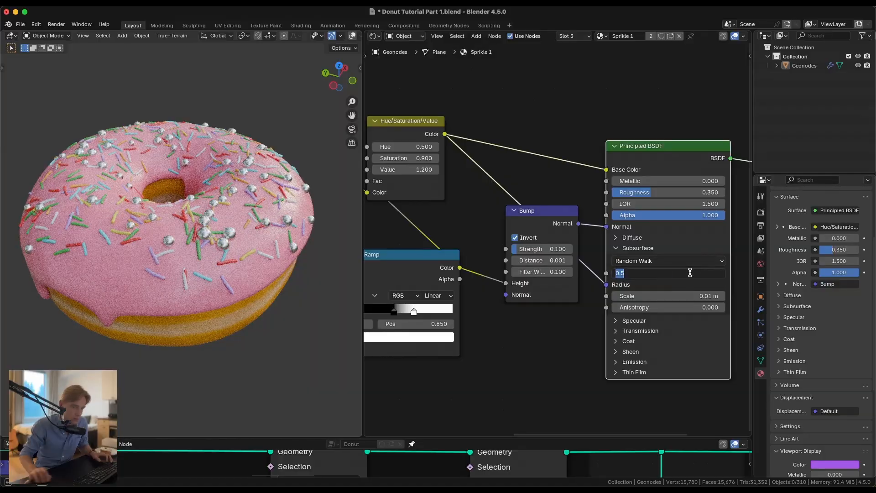
key("Return")
left_click(689, 272)
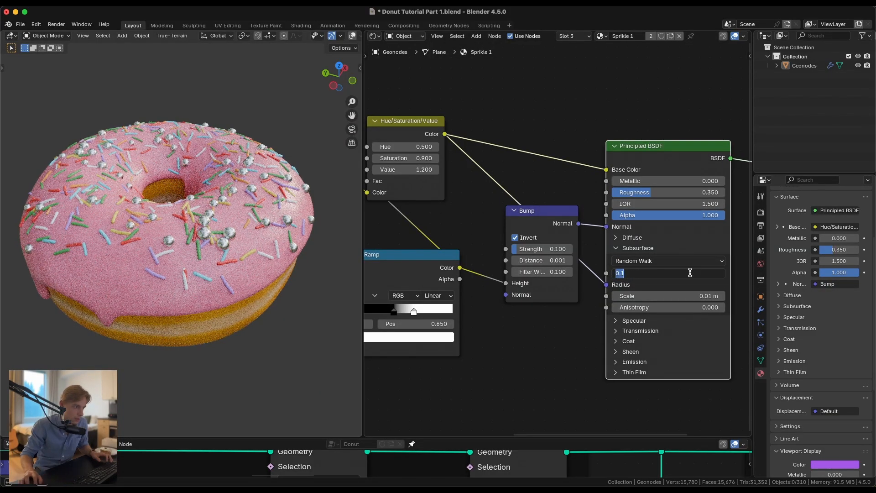
type(".2")
key("Return")
middle_click_drag(204, 217, 231, 223)
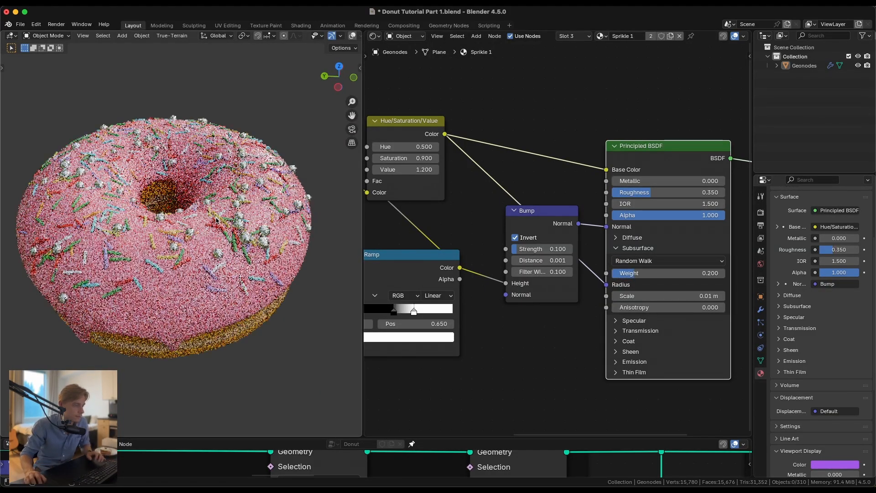
Turn on viewport denoising in the Cycles sampling settings and check the whole donut from several angles.
scroll(231, 222, "up", 4)
scroll(226, 218, "down", 3)
scroll(223, 217, "down", 6)
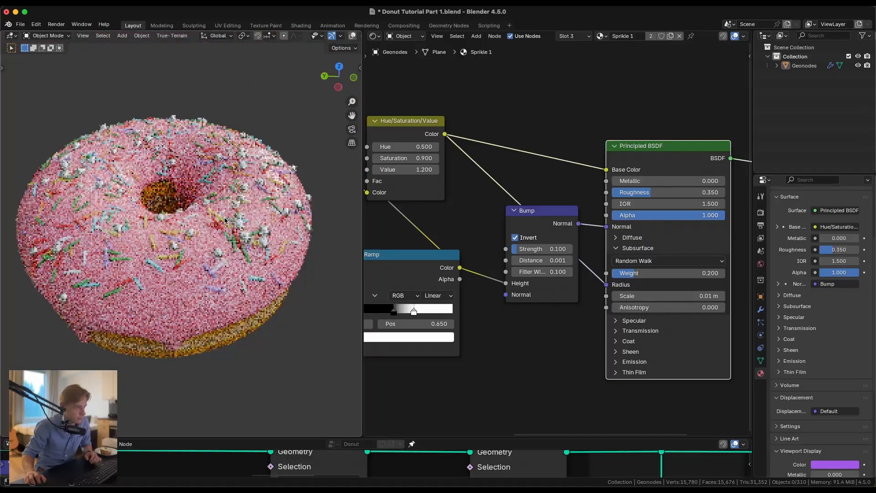
middle_click_drag(307, 198, 316, 186)
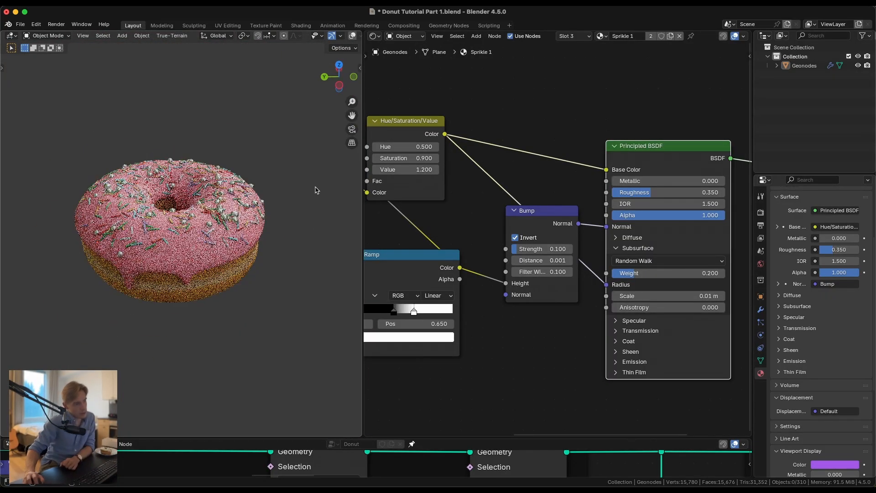
scroll(349, 38, "down", 3)
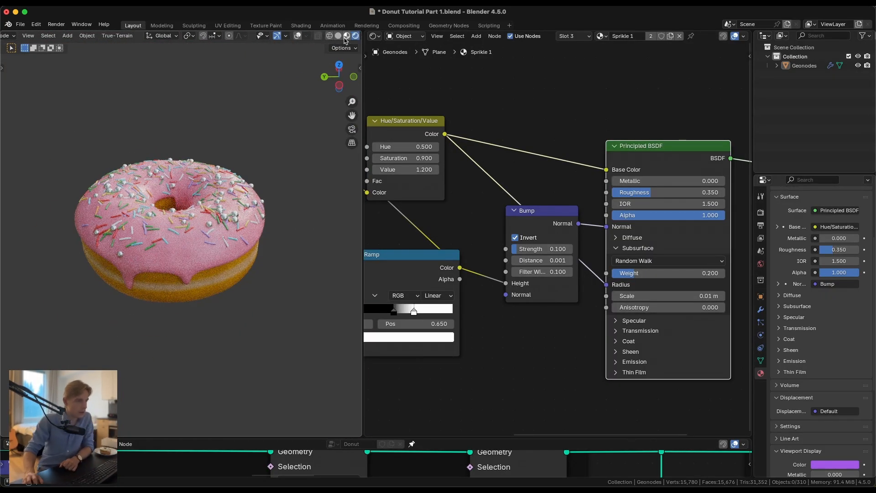
left_click(760, 212)
scroll(794, 274, "up", 2)
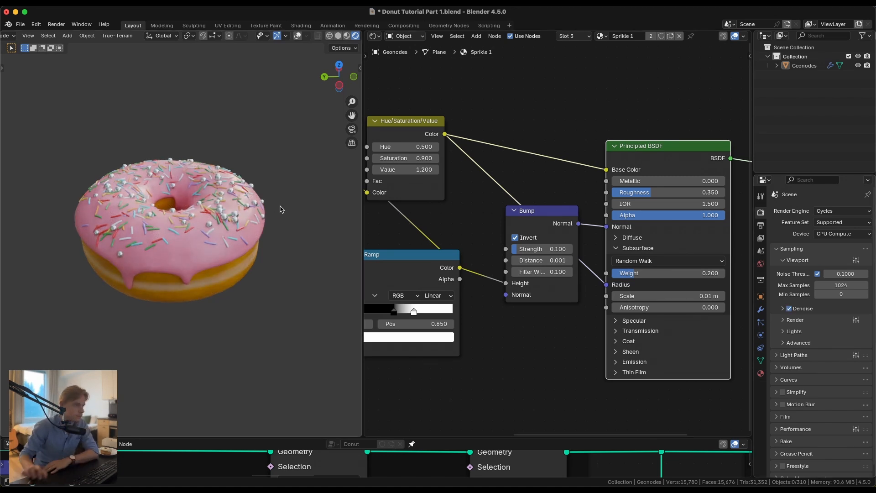
middle_click_drag(181, 195, 282, 236)
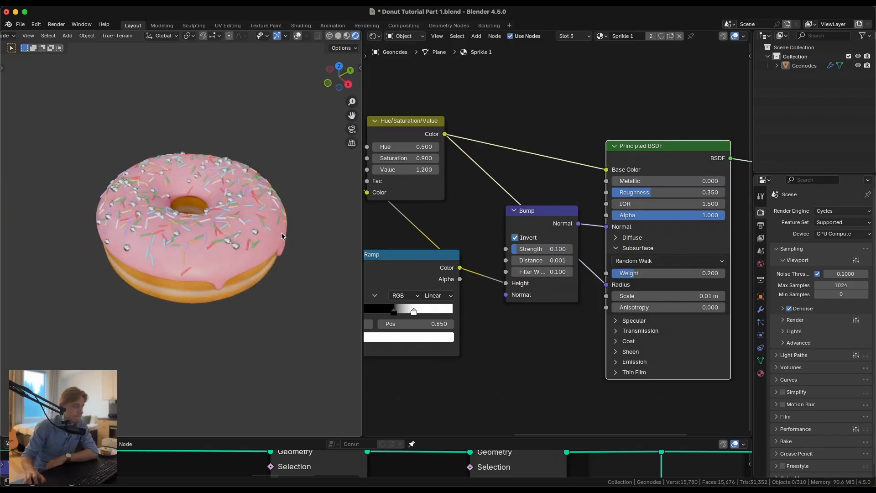
scroll(516, 110, "down", 2)
Switch to the Dough material and add an Object Info node below the first Noise Texture's Texture Coordinate node.
left_click(584, 37)
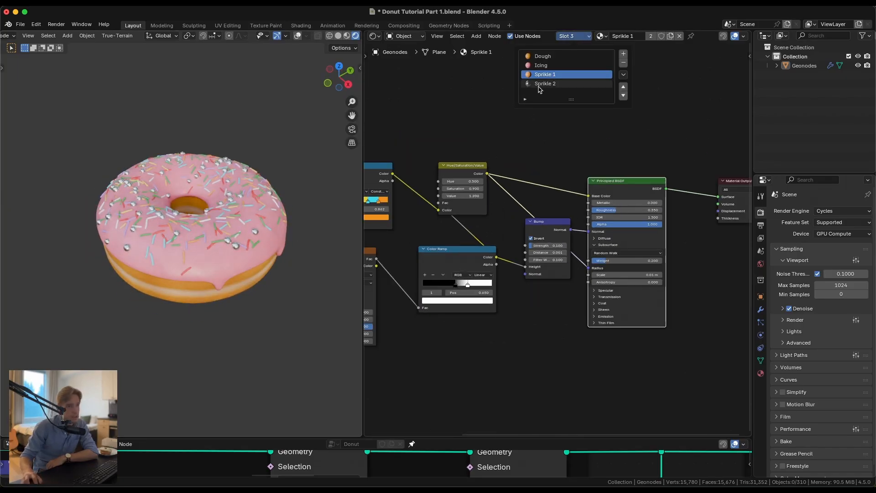
left_click(548, 66)
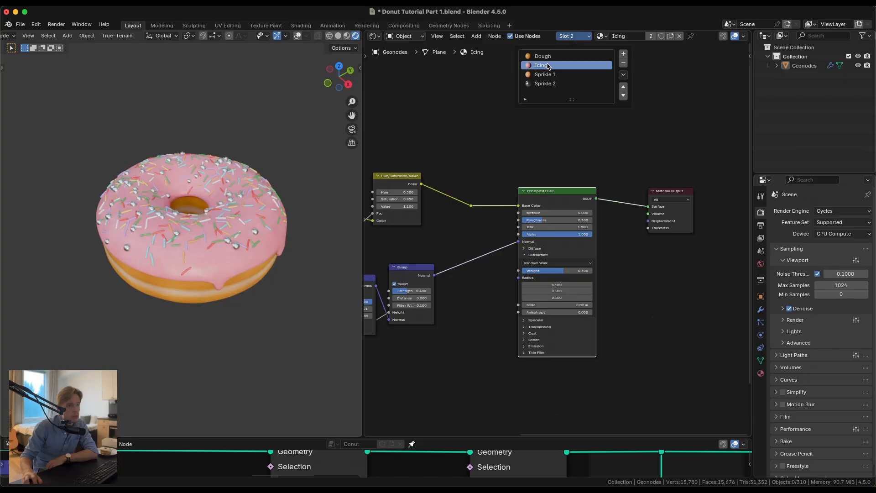
left_click(575, 37)
left_click(564, 57)
middle_click_drag(443, 133, 592, 156)
scroll(618, 135, "down", 4)
key("shift+a")
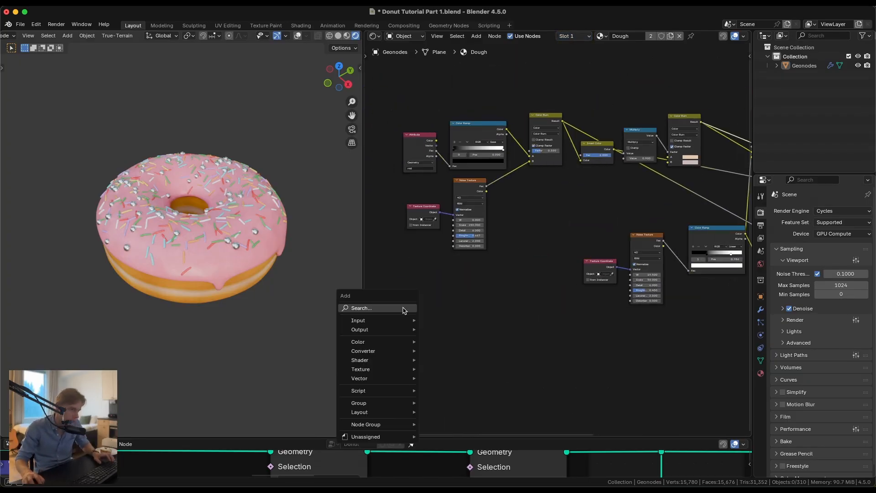
type("obj")
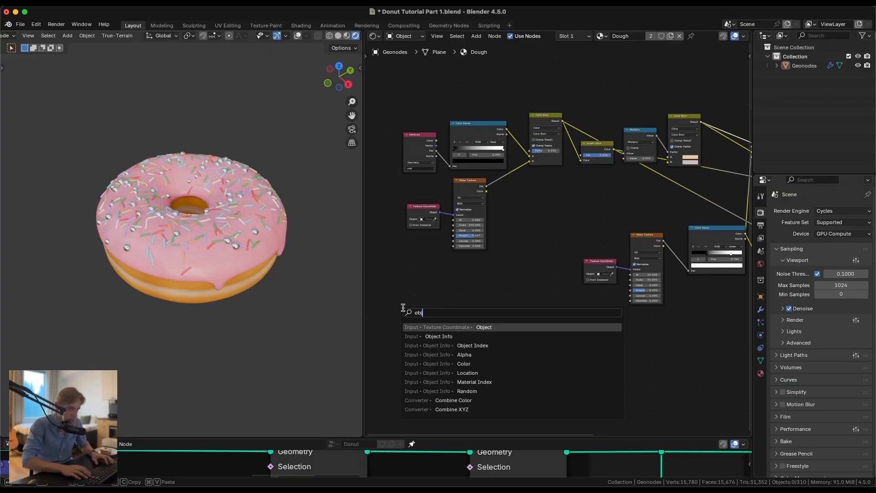
key("Down")
key("Return")
left_click(435, 273)
Connect the Object Info's Random output to the W input of the Dough's first Noise Texture.
scroll(480, 310, "up", 1)
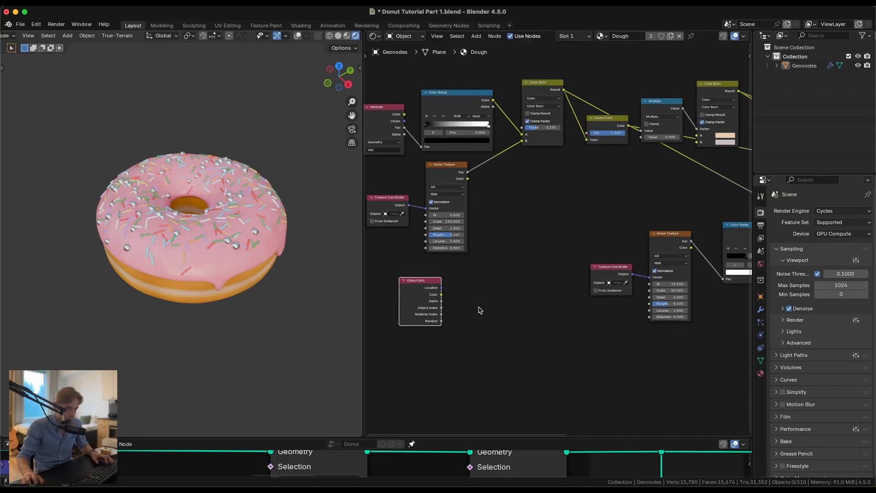
middle_click_drag(457, 295, 507, 280)
left_click_drag(471, 290, 405, 283)
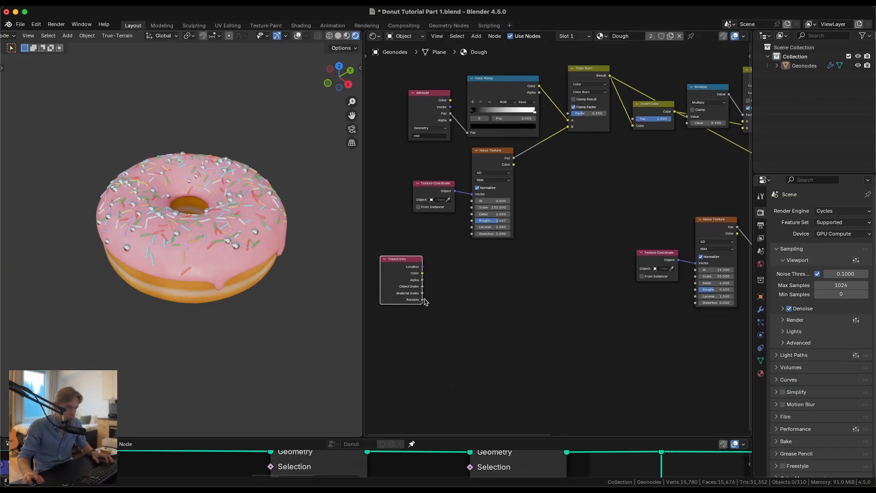
left_click_drag(473, 204, 472, 200)
Feed Random through a Math Add node with value 19.5 into the W of the Dough's second Noise Texture.
key("shift+a")
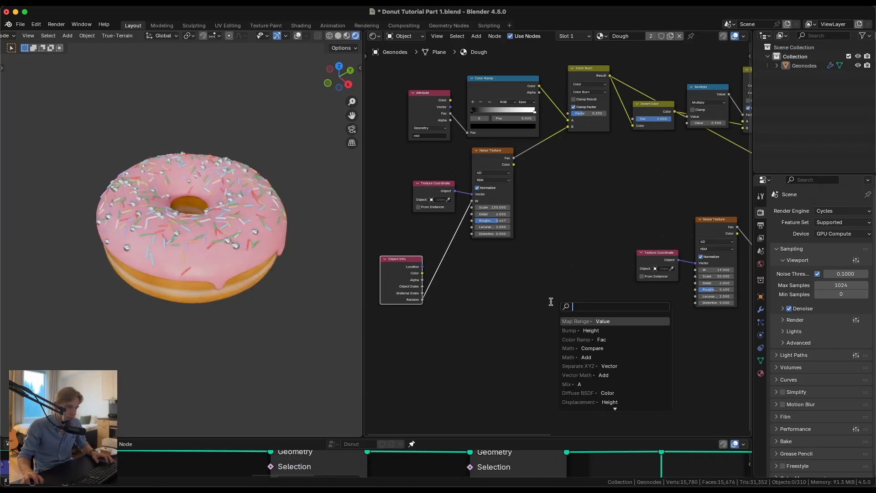
type("ma")
key("Return")
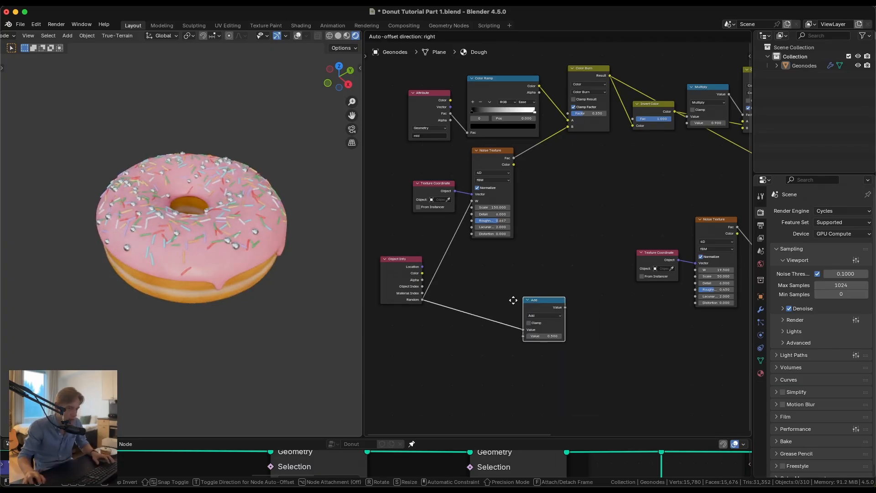
left_click(532, 275)
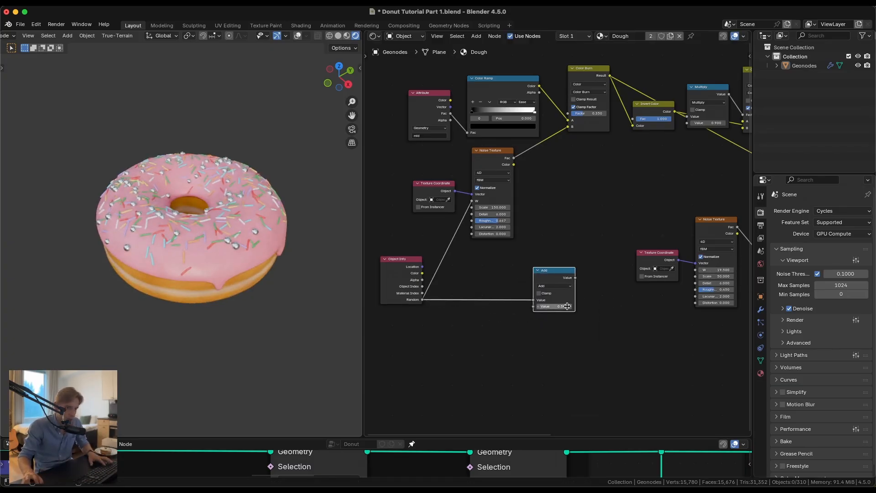
type("19.500")
scroll(511, 297, "right", 5)
scroll(579, 277, "left", 8)
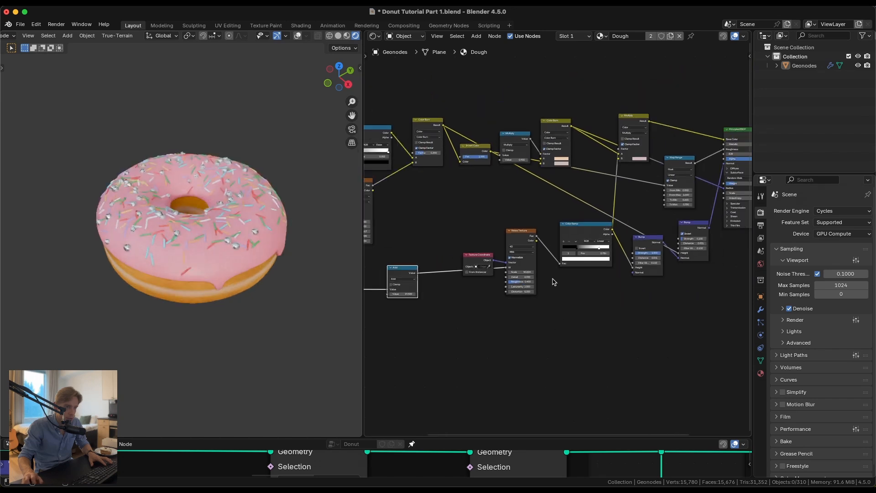
left_click_drag(476, 274, 437, 273)
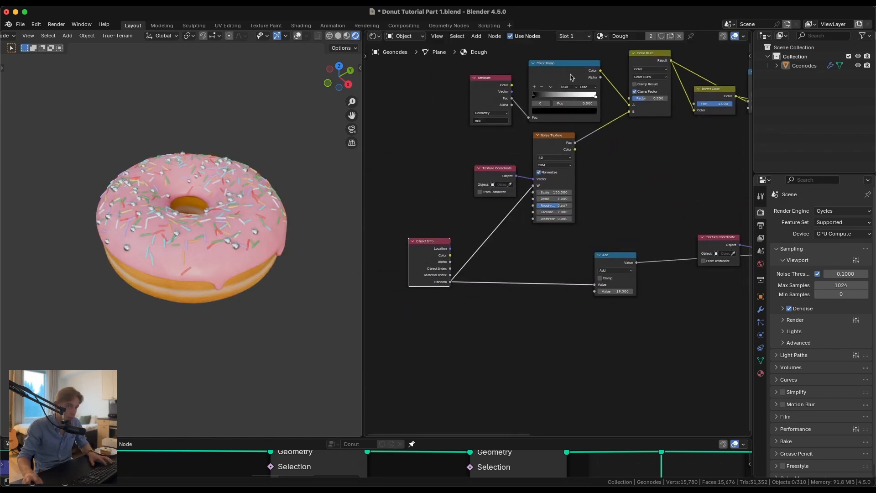
Paste the Object Info node into the Icing material and connect Random to the upper Noise Texture's W.
left_click(576, 36)
left_click(552, 67)
middle_click_drag(429, 268, 713, 215)
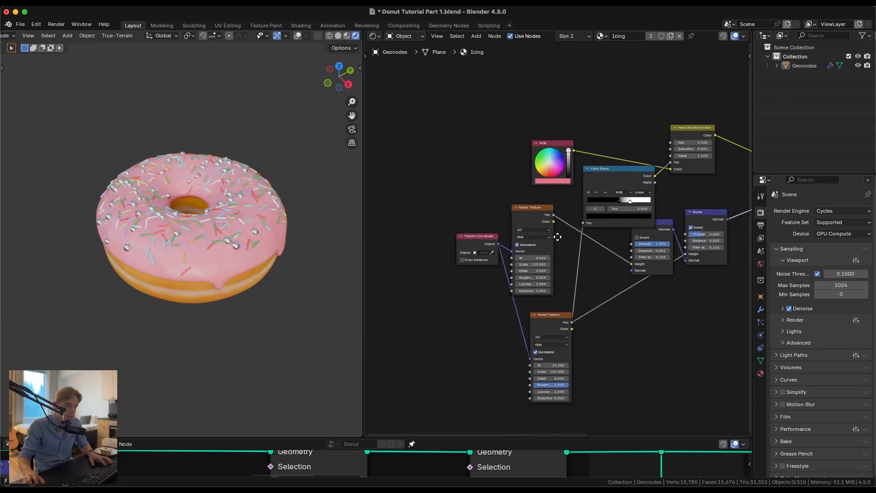
scroll(487, 258, "up", 2)
middle_click_drag(448, 269, 482, 231)
key("ctrl+v")
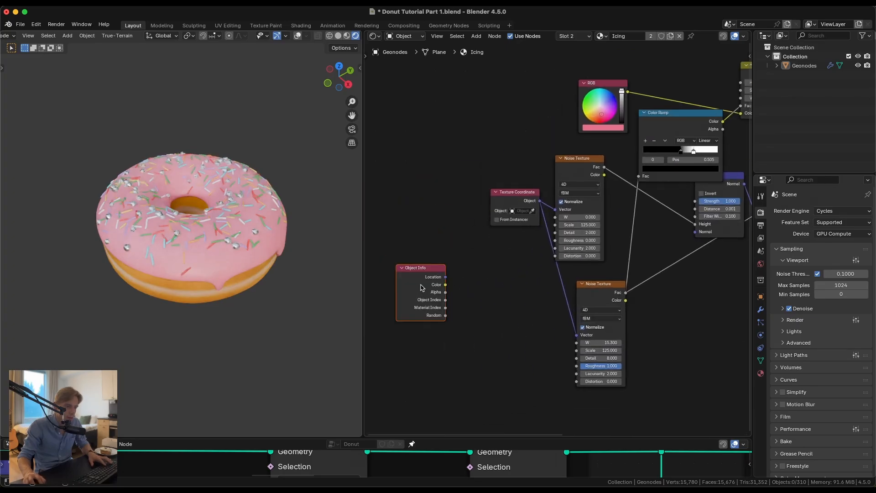
left_click_drag(559, 219, 557, 218)
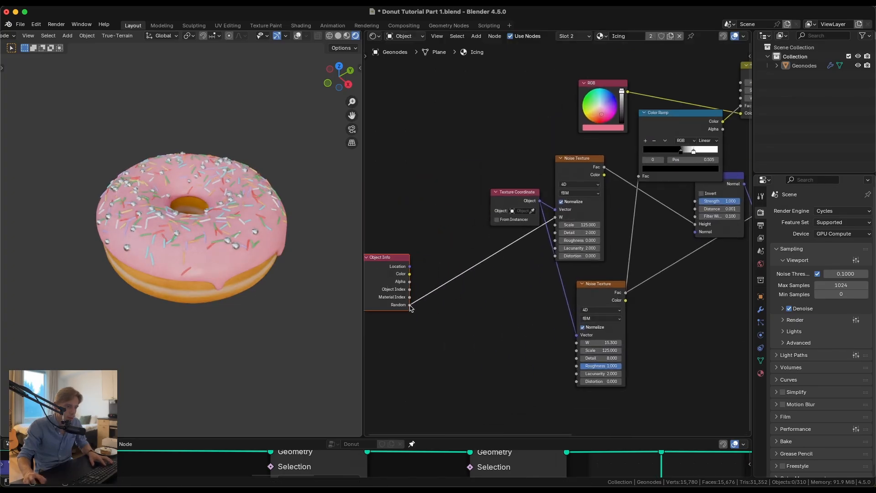
Feed Random through a Math Add node with value 15.3 into the W of the Icing's lower Noise Texture.
key("shift+a")
type("add")
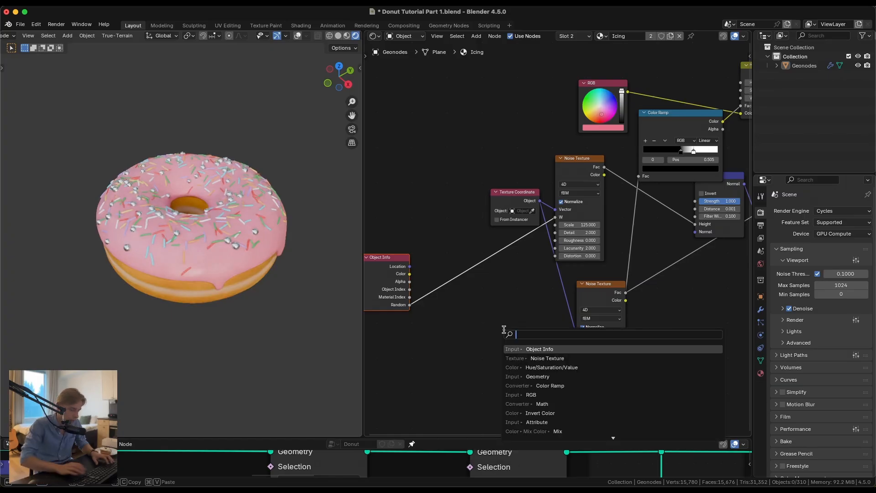
key("Return")
left_click(490, 317)
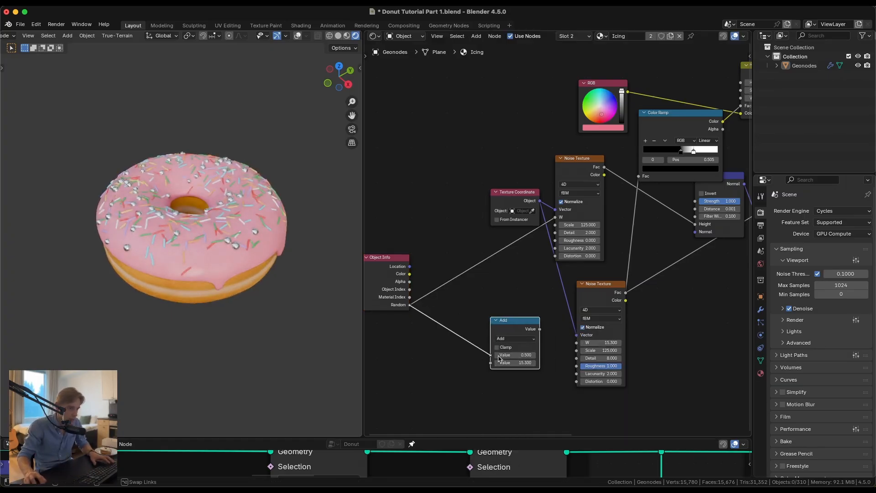
left_click_drag(499, 358, 499, 357)
left_click_drag(540, 328, 577, 343)
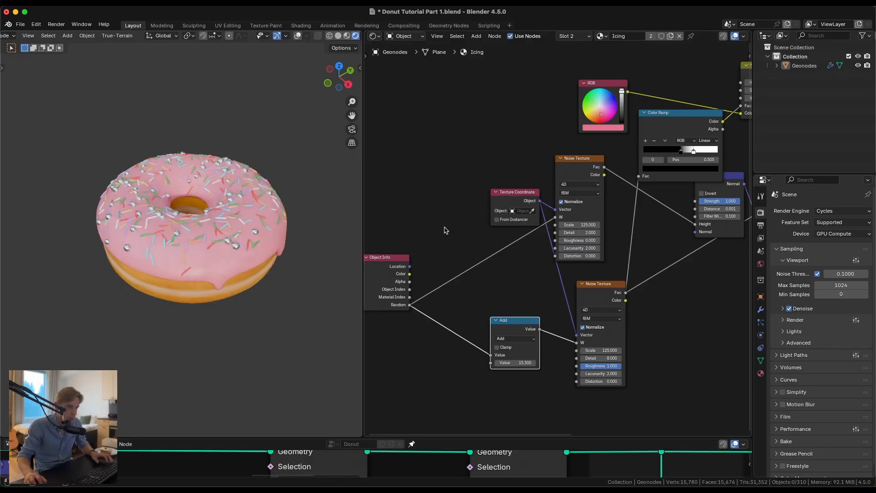
Move the Icing's RGB node clear of the noise nodes and place a new Color Ramp beside it.
middle_click_drag(625, 153, 548, 200)
scroll(548, 200, "down", 4)
scroll(504, 184, "up", 1)
middle_click_drag(505, 184, 564, 204)
left_click_drag(575, 175, 402, 136)
key("super+z")
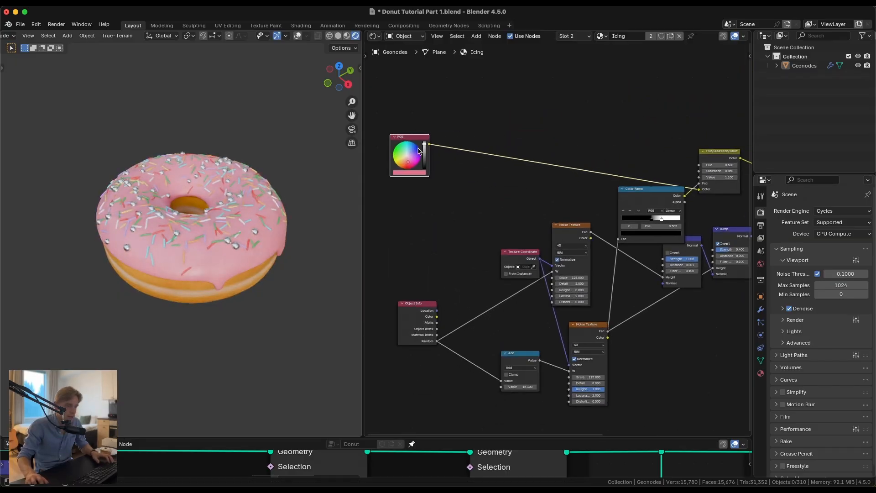
scroll(401, 136, "up", 1)
key("shift+a")
type("colorr")
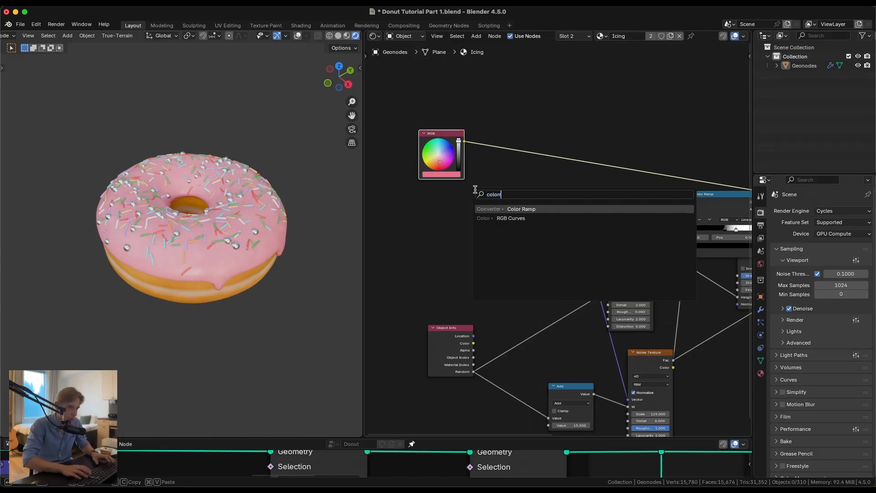
key("Return")
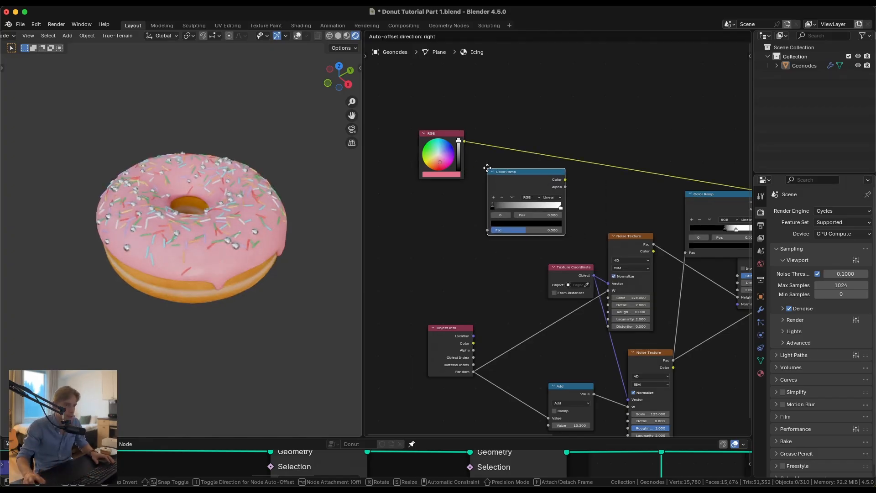
left_click(487, 167)
scroll(498, 189, "up", 2)
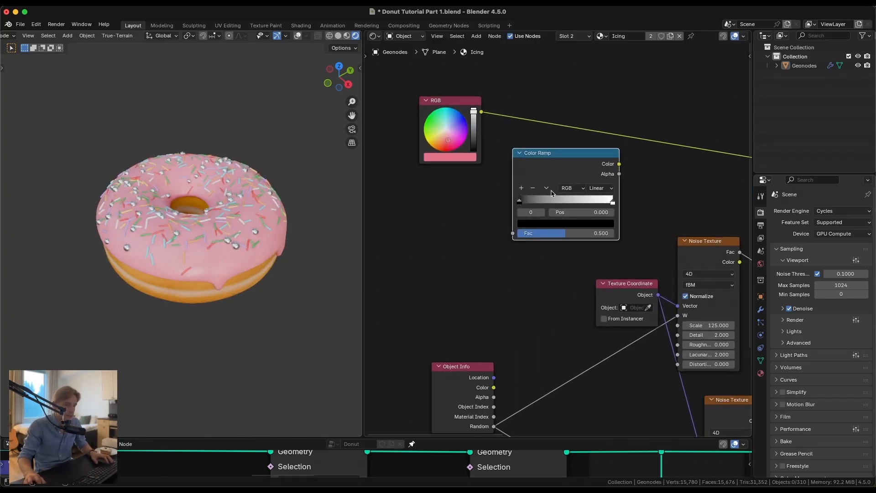
Set the new Color Ramp to Constant interpolation and copy the RGB node's pink onto its first stop.
left_click(598, 191)
left_click(599, 250)
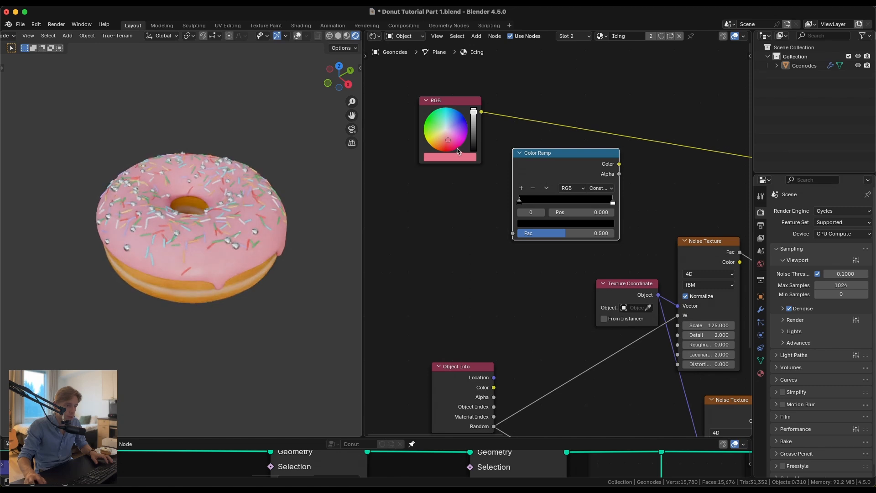
key("ctrl+c")
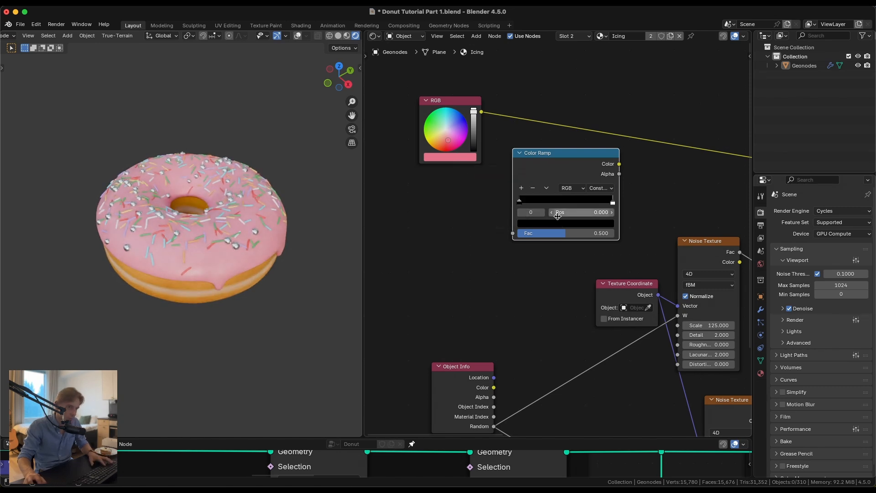
key("ctrl+v")
Place the ramp's second stop at position 0.327 and colour it pale cream with Hue 0.085 and reduced Saturation.
left_click(612, 203)
left_click_drag(611, 203, 549, 204)
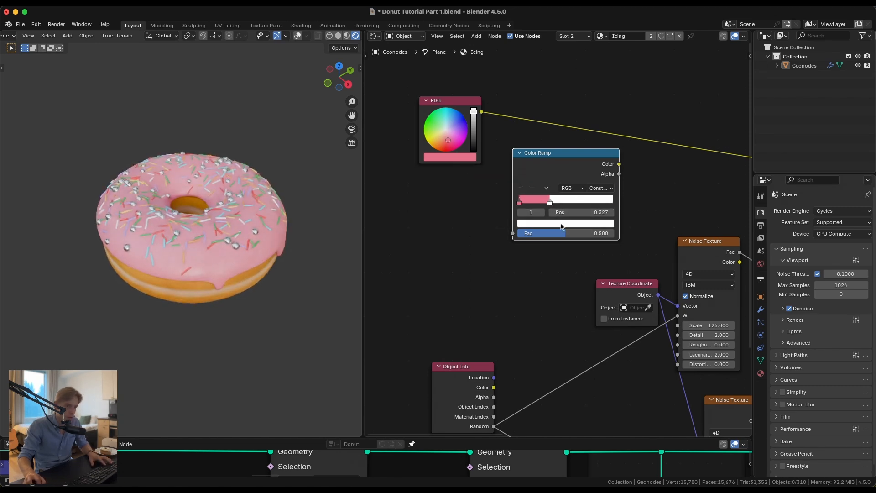
key("ctrl+v")
left_click(563, 223)
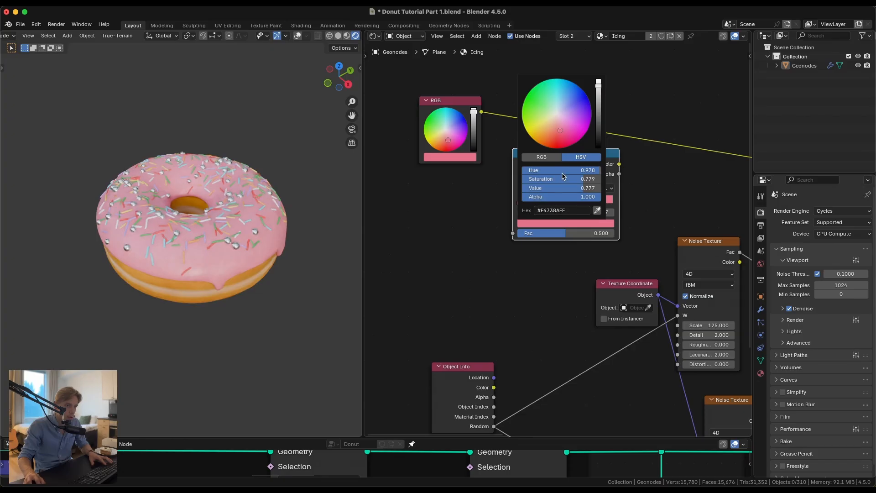
left_click_drag(563, 177, 492, 171)
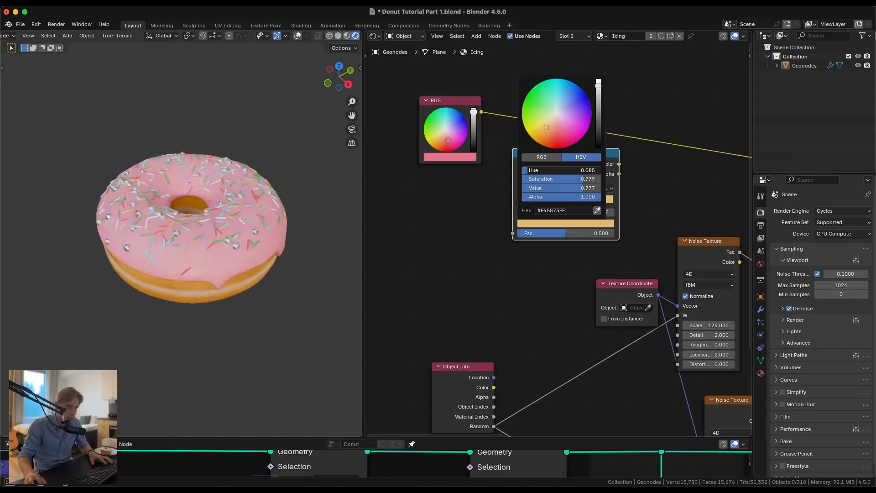
left_click_drag(558, 181, 523, 180)
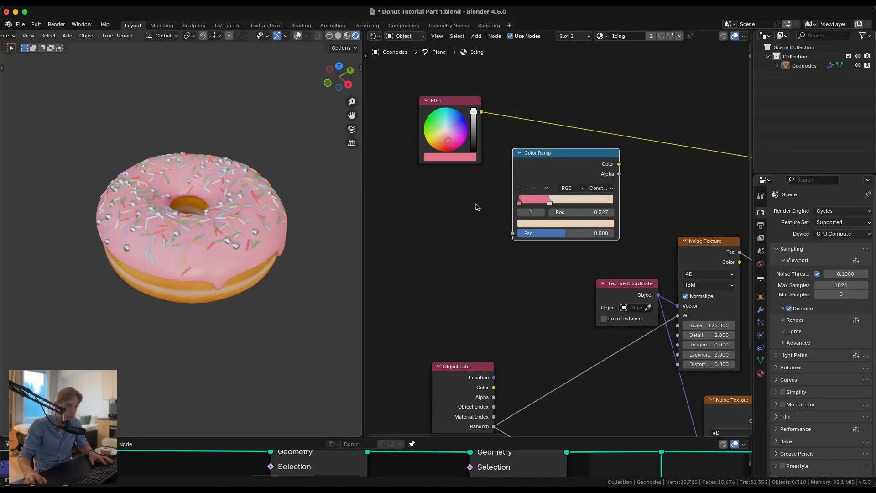
Add a third stop to the icing Color Ramp at position 0.709 and colour it dark chocolate brown.
left_click(521, 189)
left_click(567, 225)
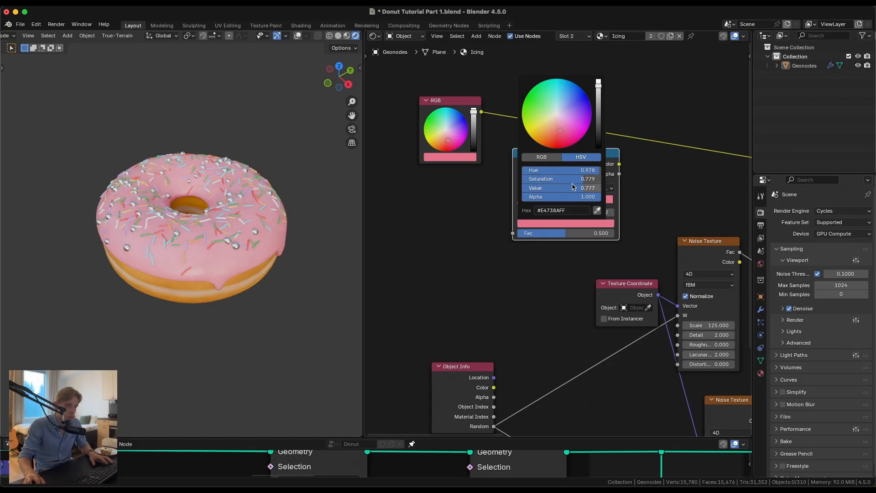
left_click_drag(557, 133, 549, 122)
scroll(549, 123, "down", 5)
left_click_drag(566, 188, 586, 199)
Connect Object Info's Random output to the icing colour ramp's Fac, and the ramp's Color to the Hue/Saturation/Value node's Color input.
scroll(571, 188, "down", 2)
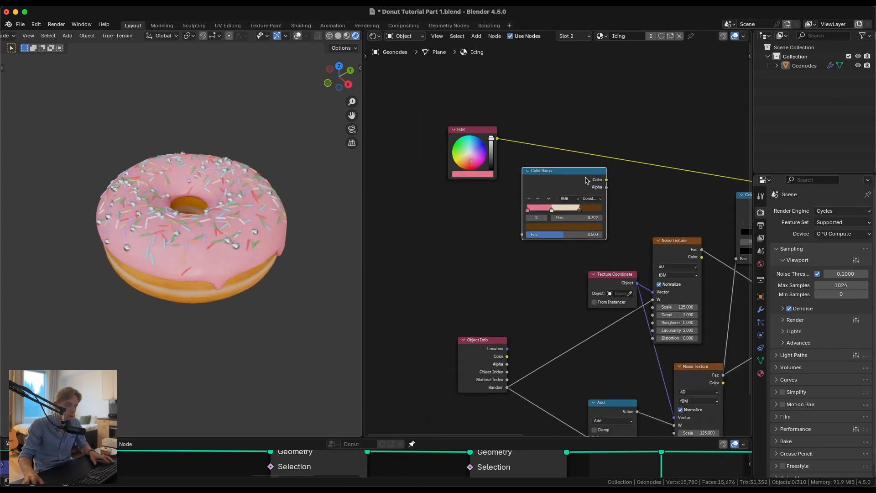
left_click_drag(519, 356, 522, 246)
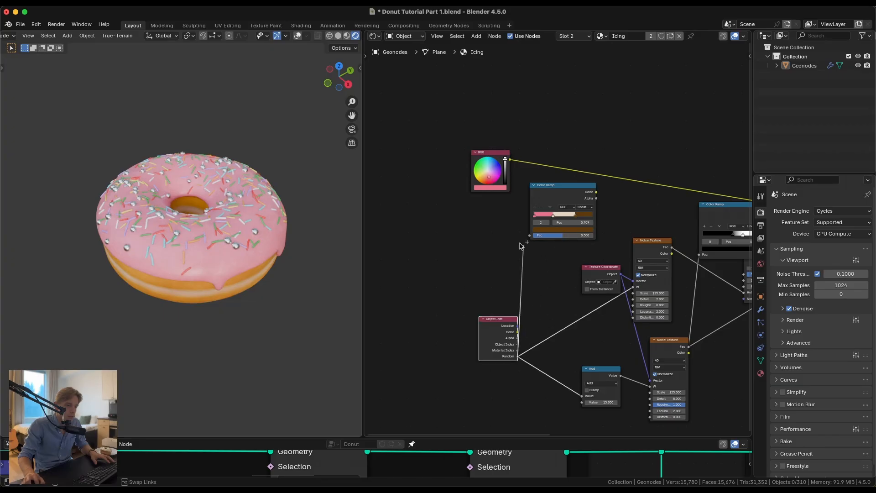
scroll(522, 226, "down", 2)
left_click_drag(511, 207, 657, 217)
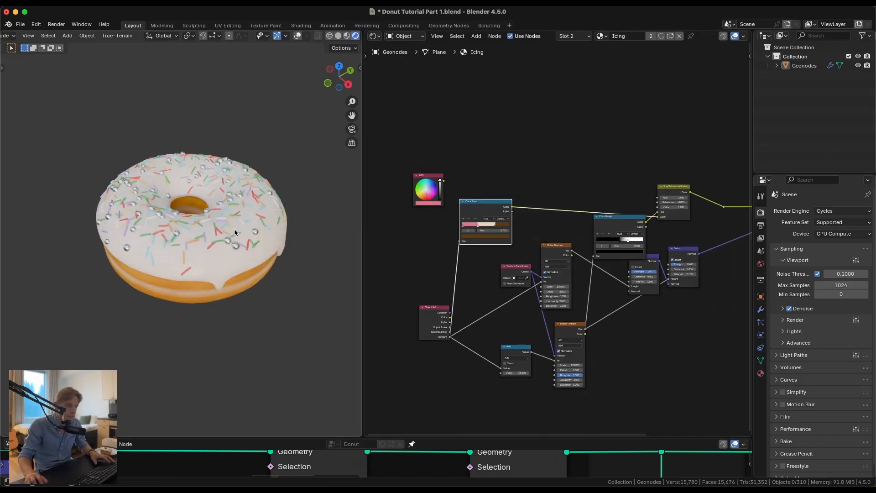
Increase the saturation of the icing Color Ramp's cream stop at position 0.327 for a warmer cream.
scroll(234, 229, "up", 2)
scroll(234, 232, "up", 3)
scroll(235, 233, "down", 2)
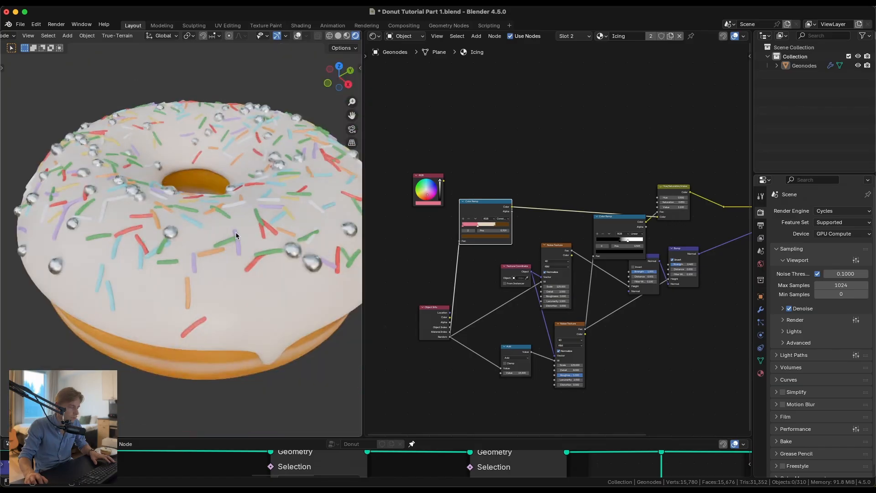
scroll(522, 233, "up", 4)
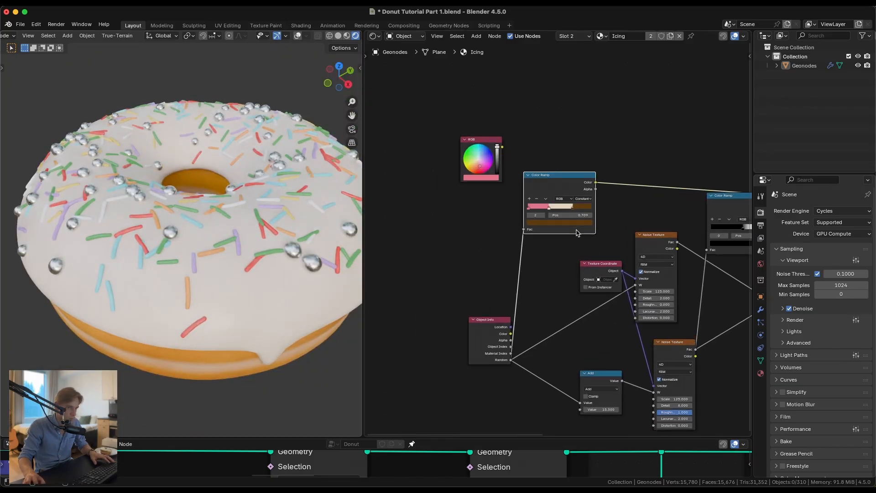
left_click(539, 176)
left_click(555, 206)
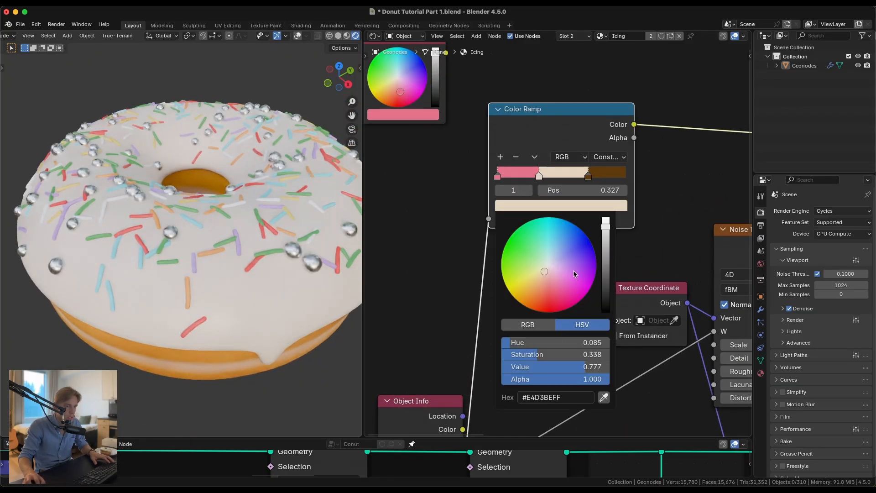
mouse_move(543, 356)
left_mouse_down()
mouse_move(556, 356)
mouse_move(547, 367)
mouse_move(579, 369)
left_mouse_up()
Duplicate the donut about 0.112 m to the side on the ground plane and repeat the duplication to make a row of seven donuts.
scroll(678, 182, "down", 7)
middle_click_drag(675, 188, 365, 195)
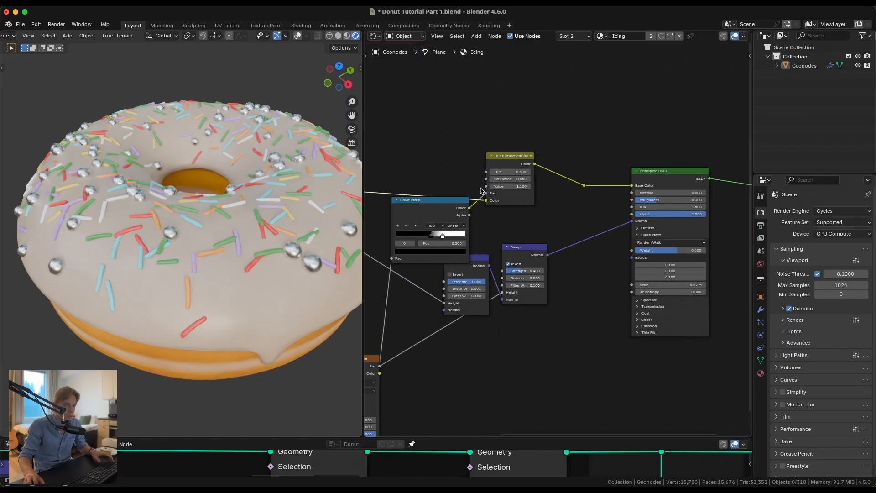
middle_click_drag(650, 193, 574, 192)
scroll(219, 192, "down", 6)
middle_click_drag(212, 209, 211, 256)
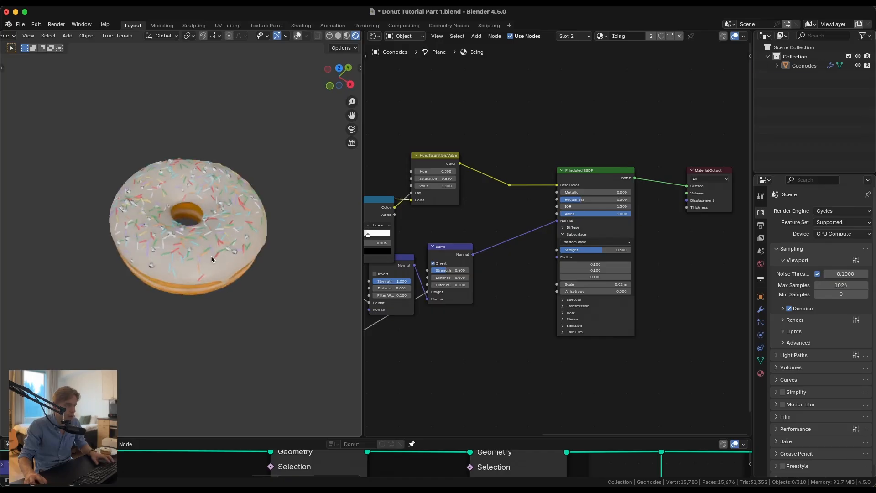
key("a")
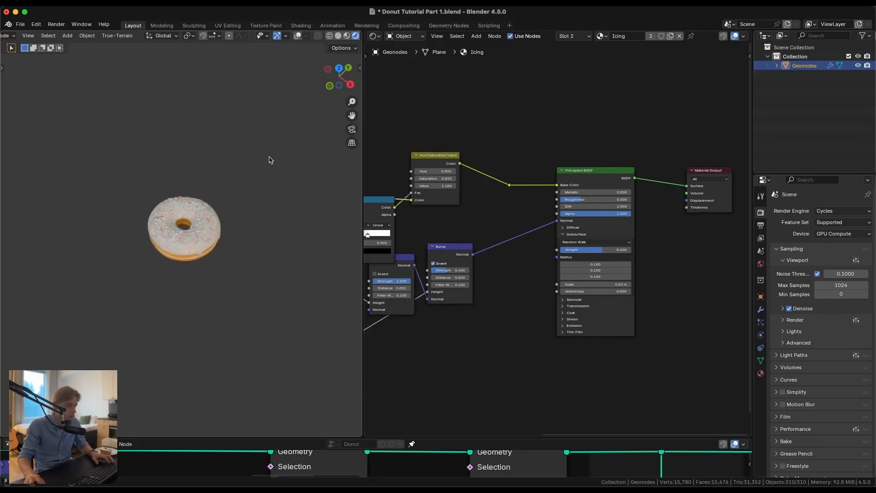
key("shift+d")
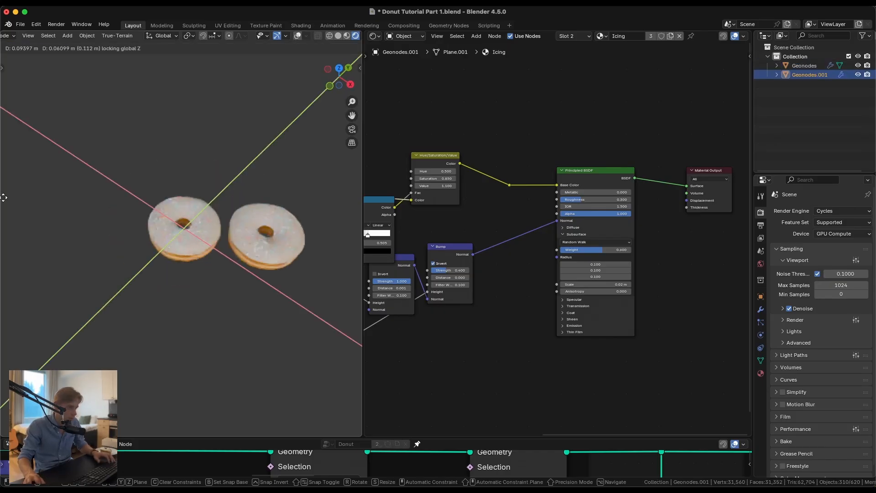
left_click(4, 201)
scroll(141, 208, "down", 3)
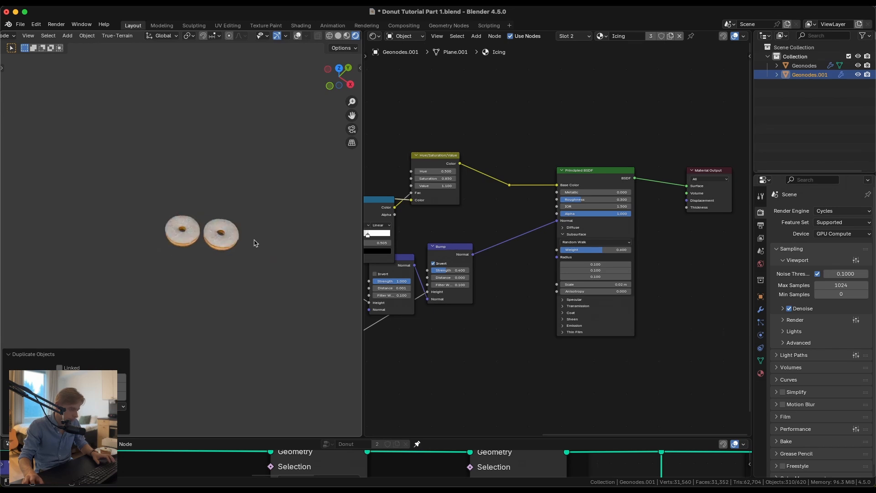
key("shift+r")
key("shift+r")
key("shift+r")
middle_click_drag(257, 250, 148, 217, "shift")
key("shift+r")
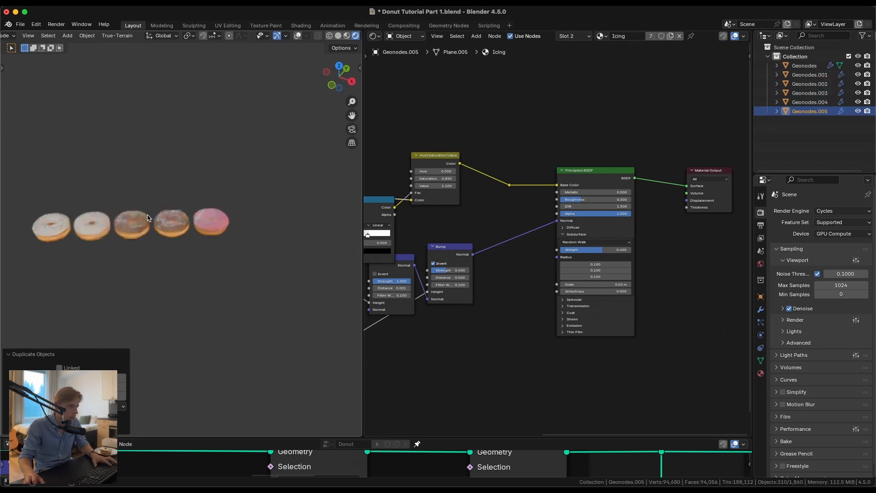
key("shift+r")
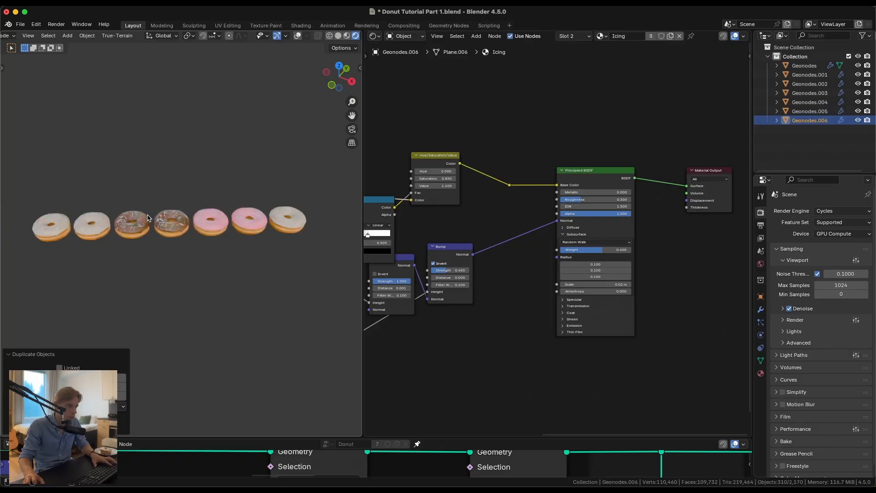
Deselect the donuts and turn on the viewport overlays.
scroll(131, 242, "up", 3)
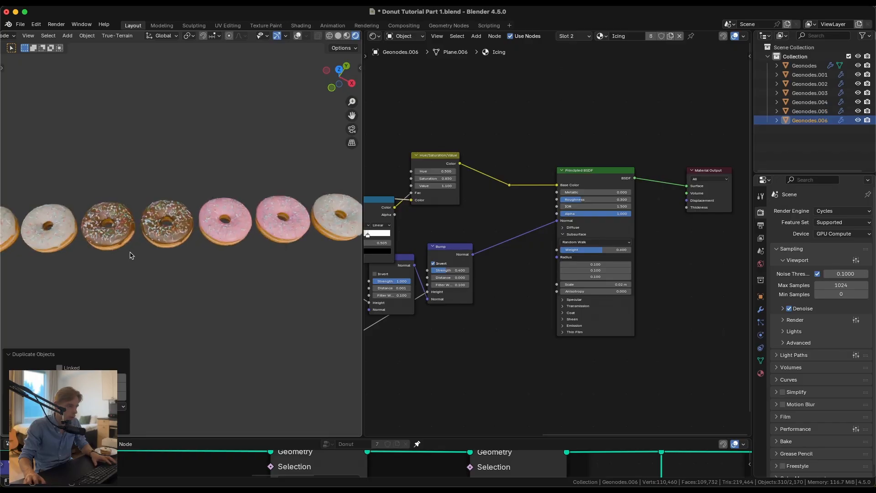
middle_click_drag(121, 251, 125, 245, "shift")
scroll(122, 244, "down", 3)
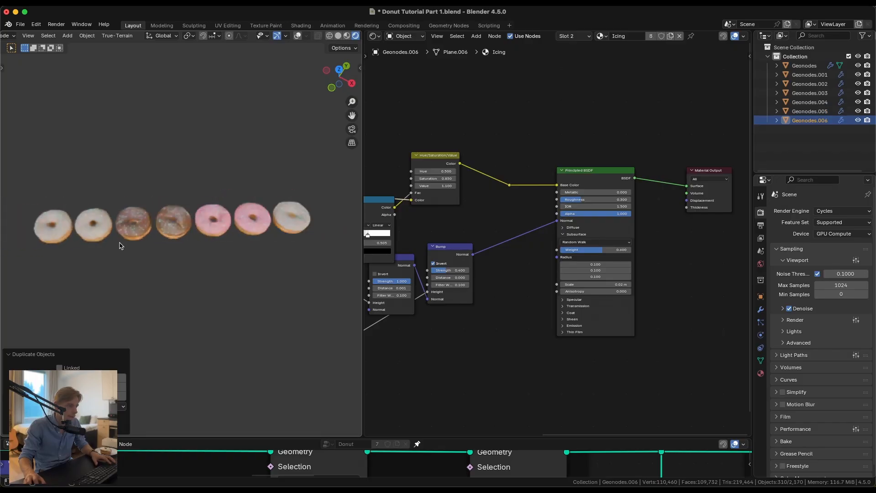
left_click(137, 255)
scroll(216, 262, "up", 2)
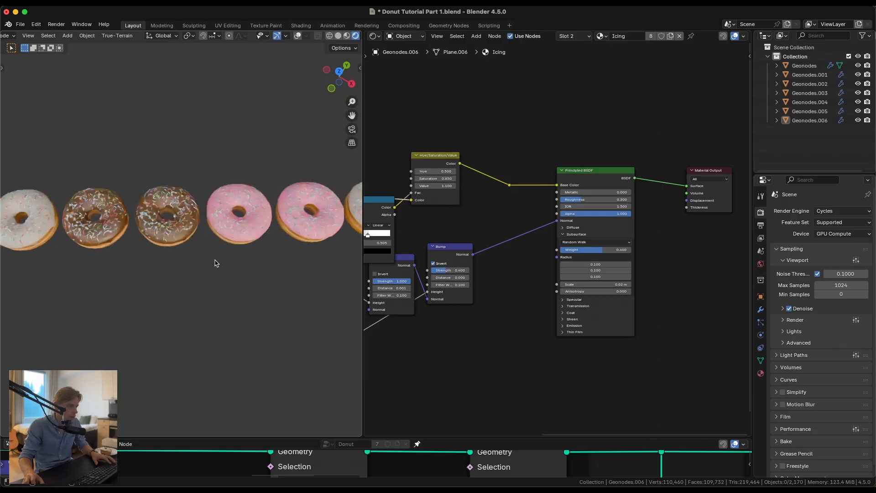
middle_click_drag(215, 260, 117, 235)
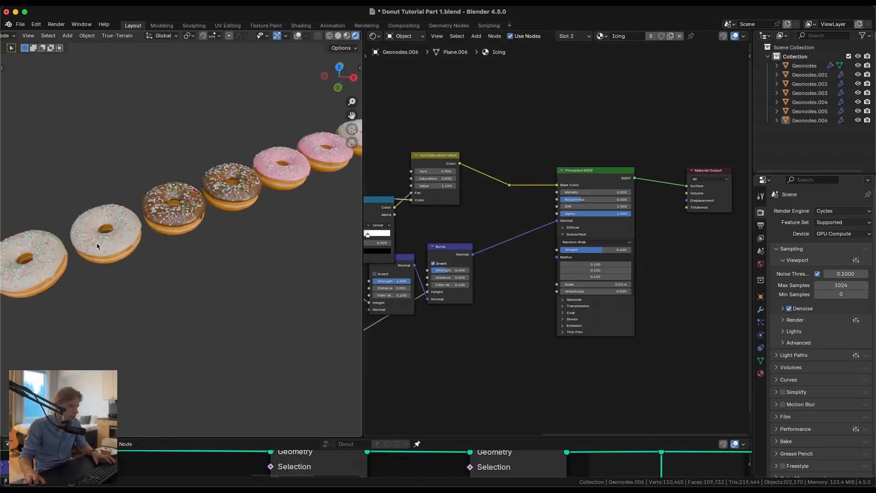
scroll(97, 246, "down", 3)
left_click(297, 37)
Set the Donut modifier's Resolution to 64 and Seed to 126 on the second donut in the row.
left_click(156, 227)
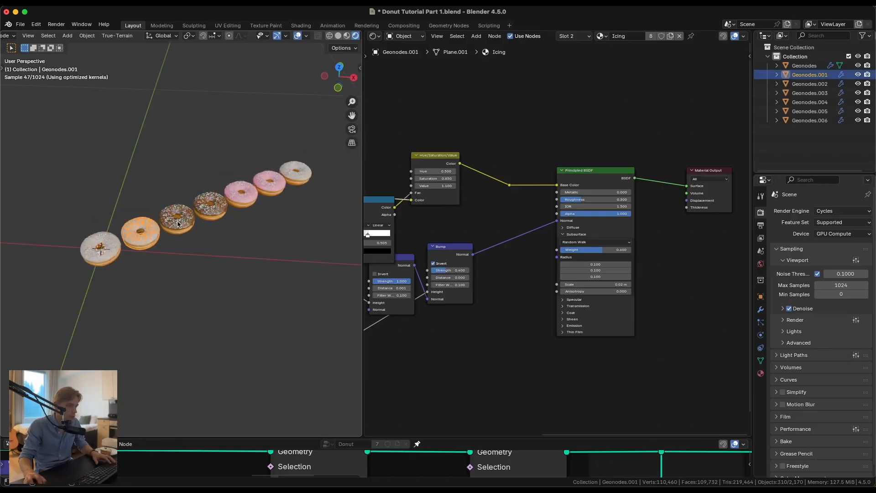
left_click(761, 309)
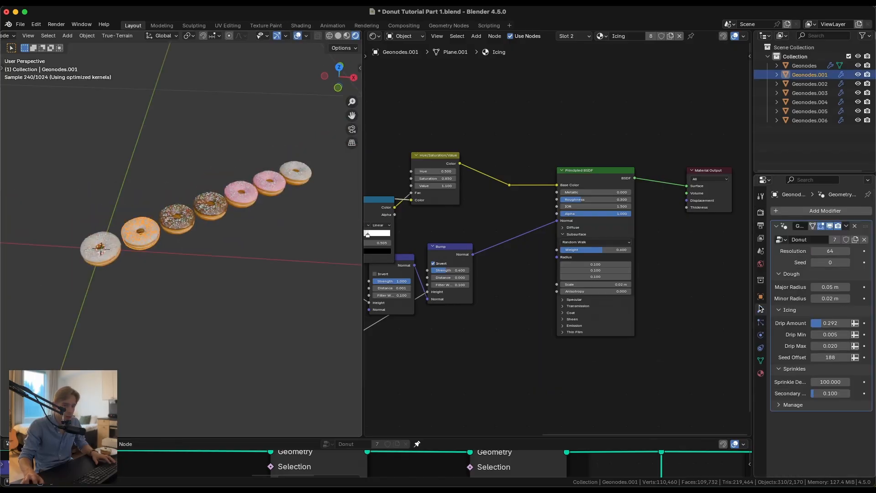
right_click(830, 252)
left_click(825, 252)
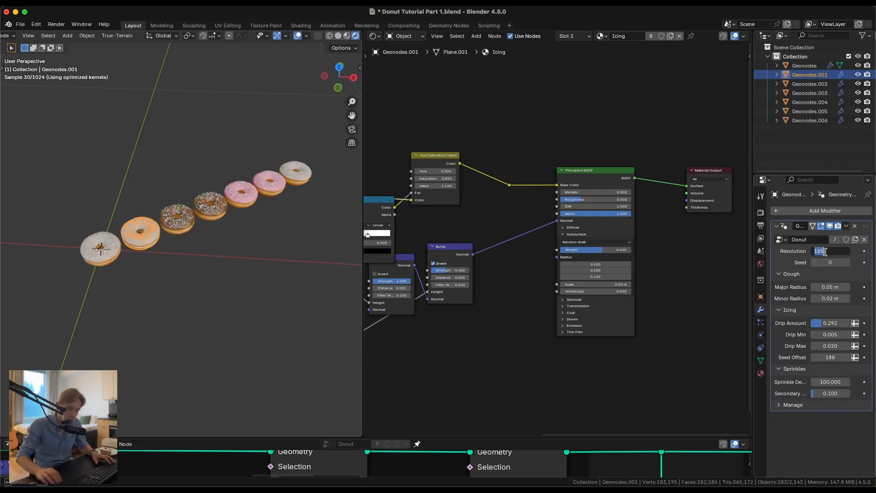
type("64")
key("Return")
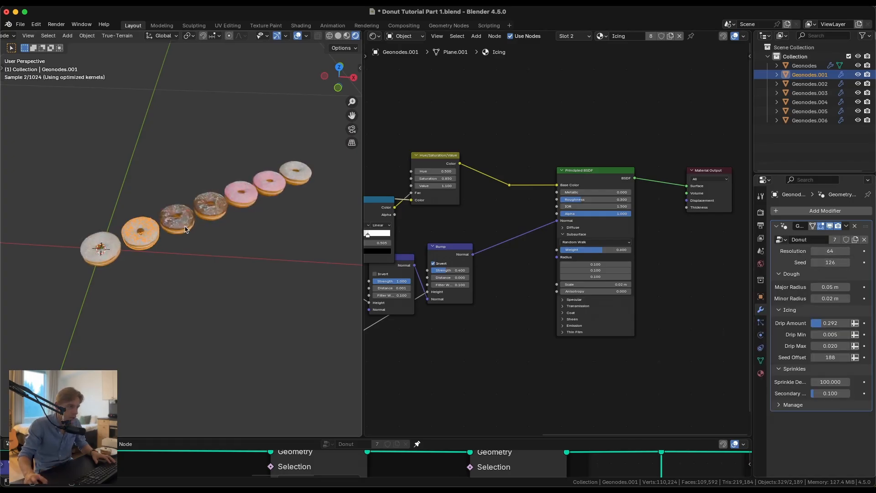
Give each remaining duplicate in the row its own Donut modifier Seed, using 312 for the last donut.
left_click(177, 218)
left_click(210, 205)
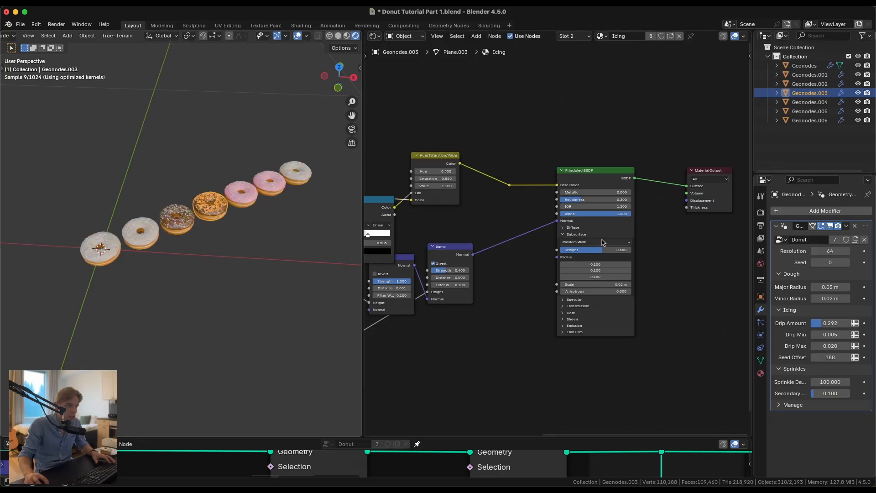
left_click_drag(832, 261, 830, 261)
left_click(236, 200)
left_click(270, 181)
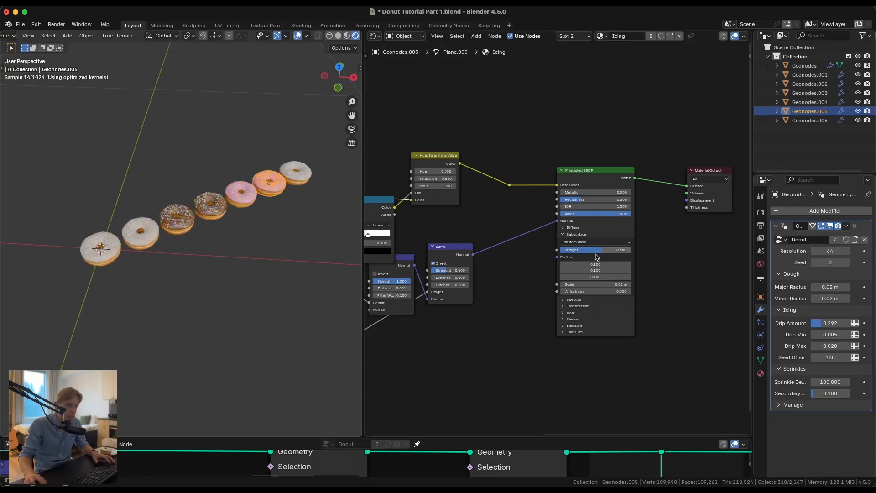
left_click(295, 173)
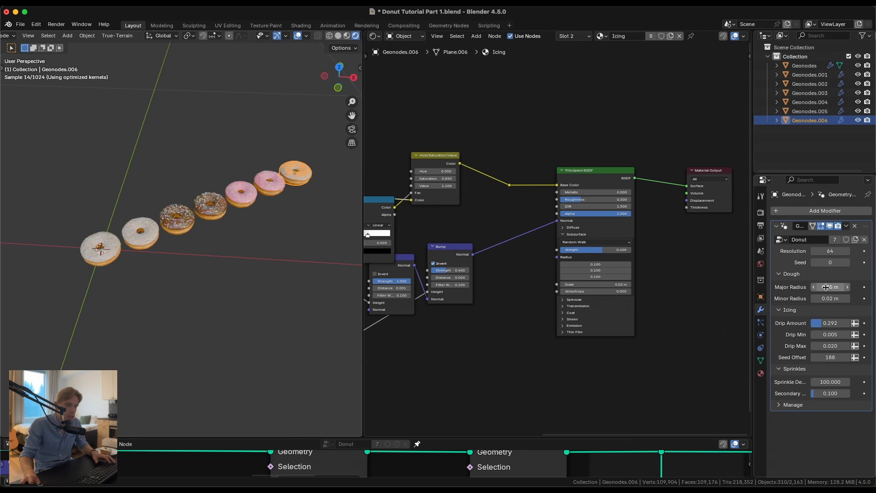
left_click_drag(830, 263, 842, 262)
left_click(231, 260)
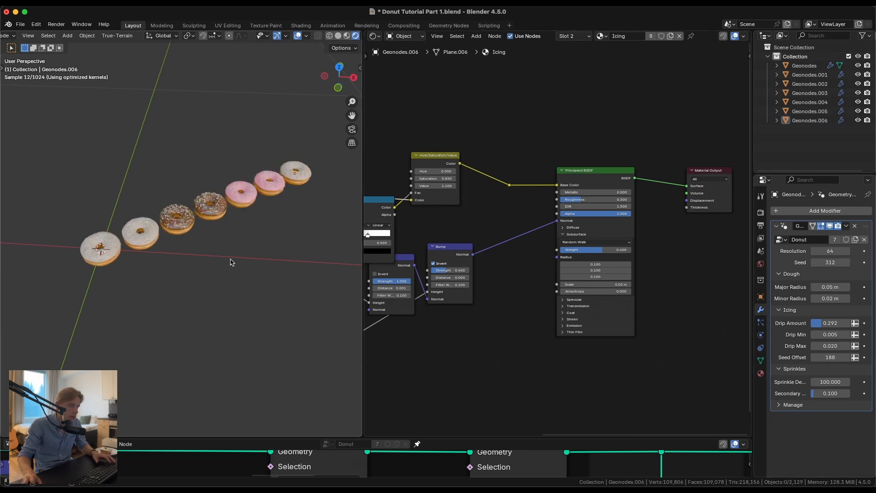
Examine the row of donuts up close and from several angles, comparing icing colours, drips and sprinkles.
middle_click_drag(265, 271, 214, 269)
scroll(160, 241, "up", 8)
scroll(169, 230, "down", 5)
middle_click_drag(157, 226, 317, 231, "shift")
middle_click_drag(104, 227, 313, 263, "shift")
scroll(177, 260, "up", 3)
middle_click_drag(176, 260, 240, 272)
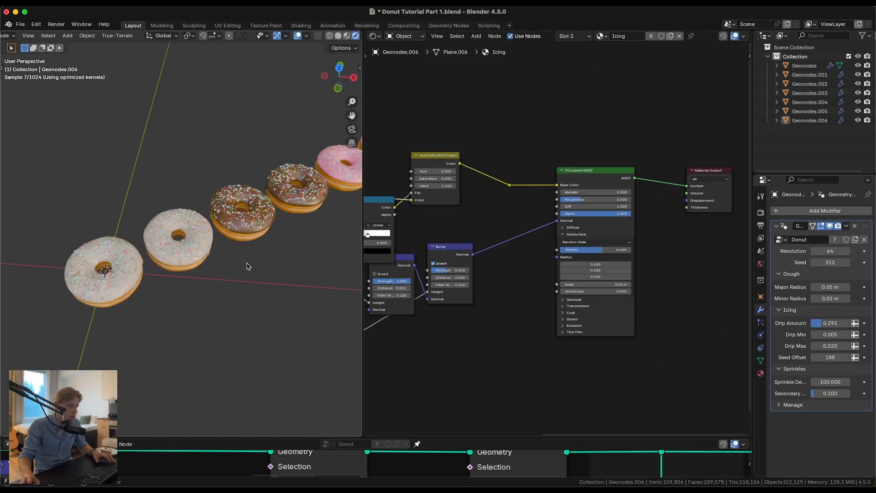
middle_click_drag(246, 267, 227, 242)
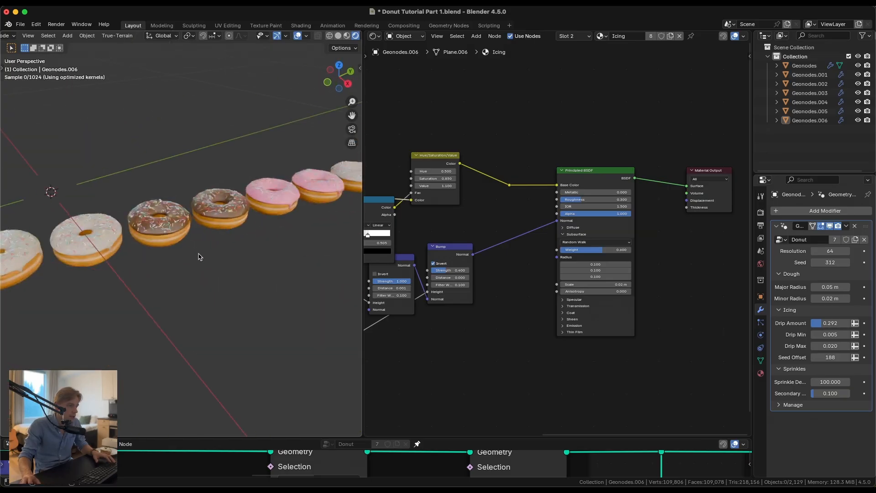
scroll(194, 252, "up", 5)
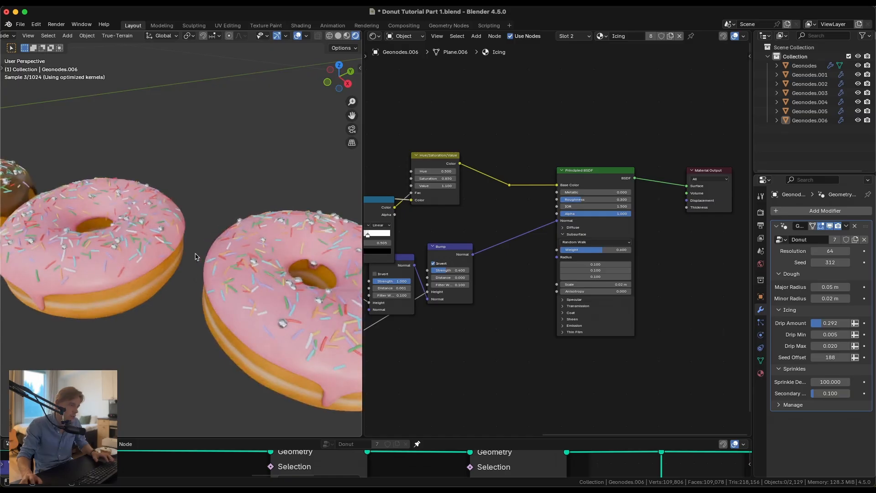
scroll(195, 256, "down", 3)
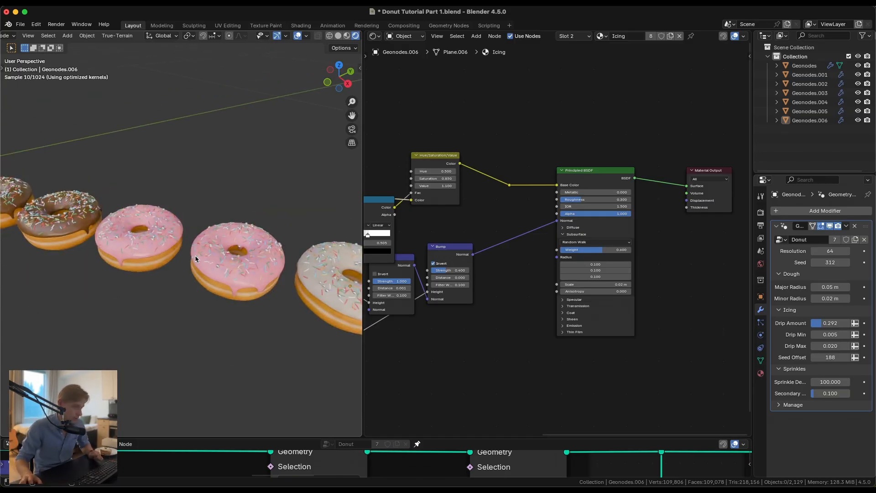
middle_click_drag(196, 259, 204, 272)
scroll(207, 279, "up", 5)
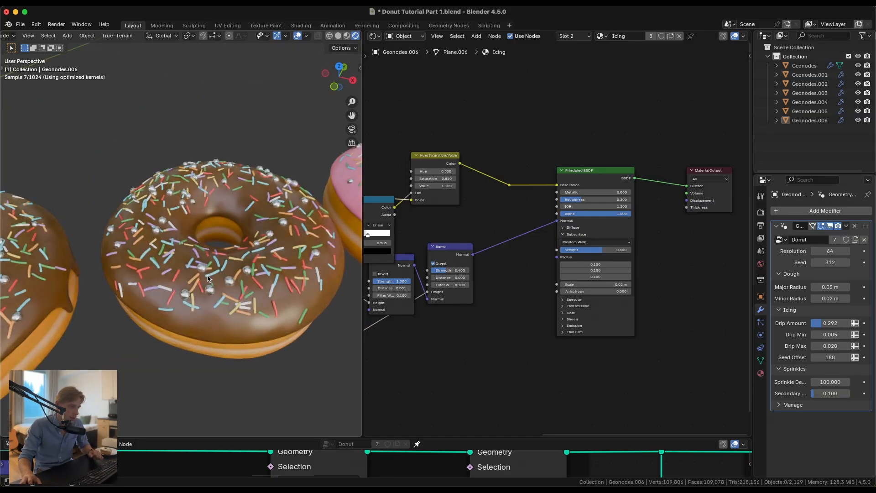
scroll(208, 277, "down", 4)
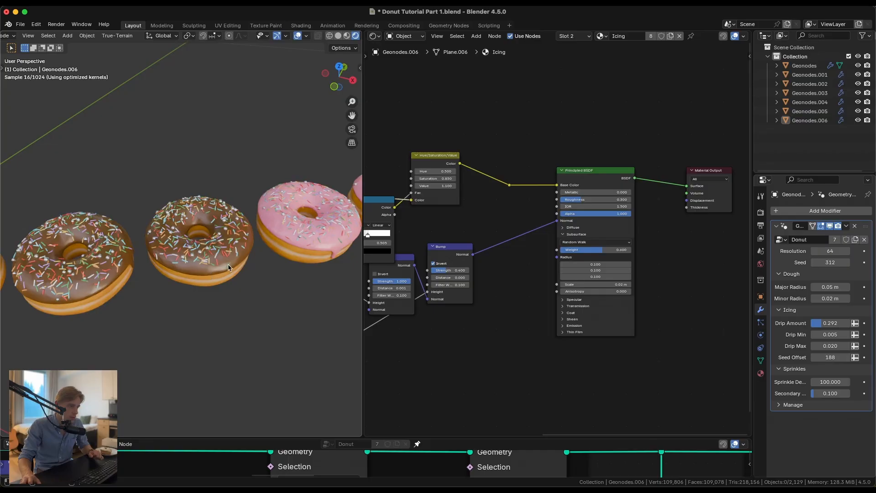